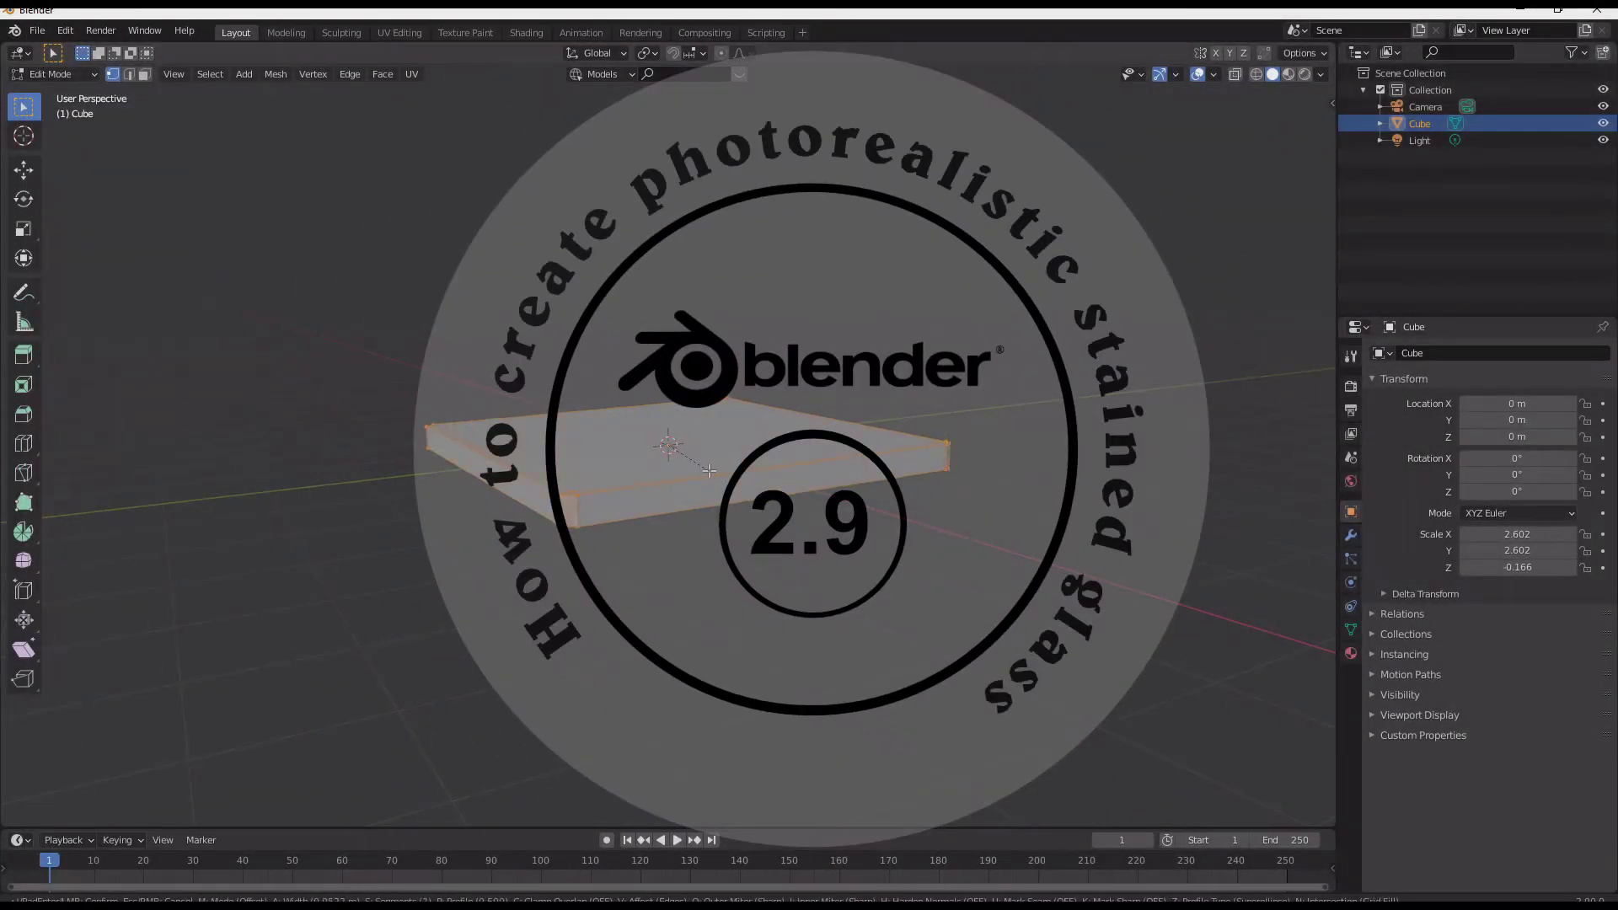
Bevel the edges of the flattened cube slab.
click(711, 470)
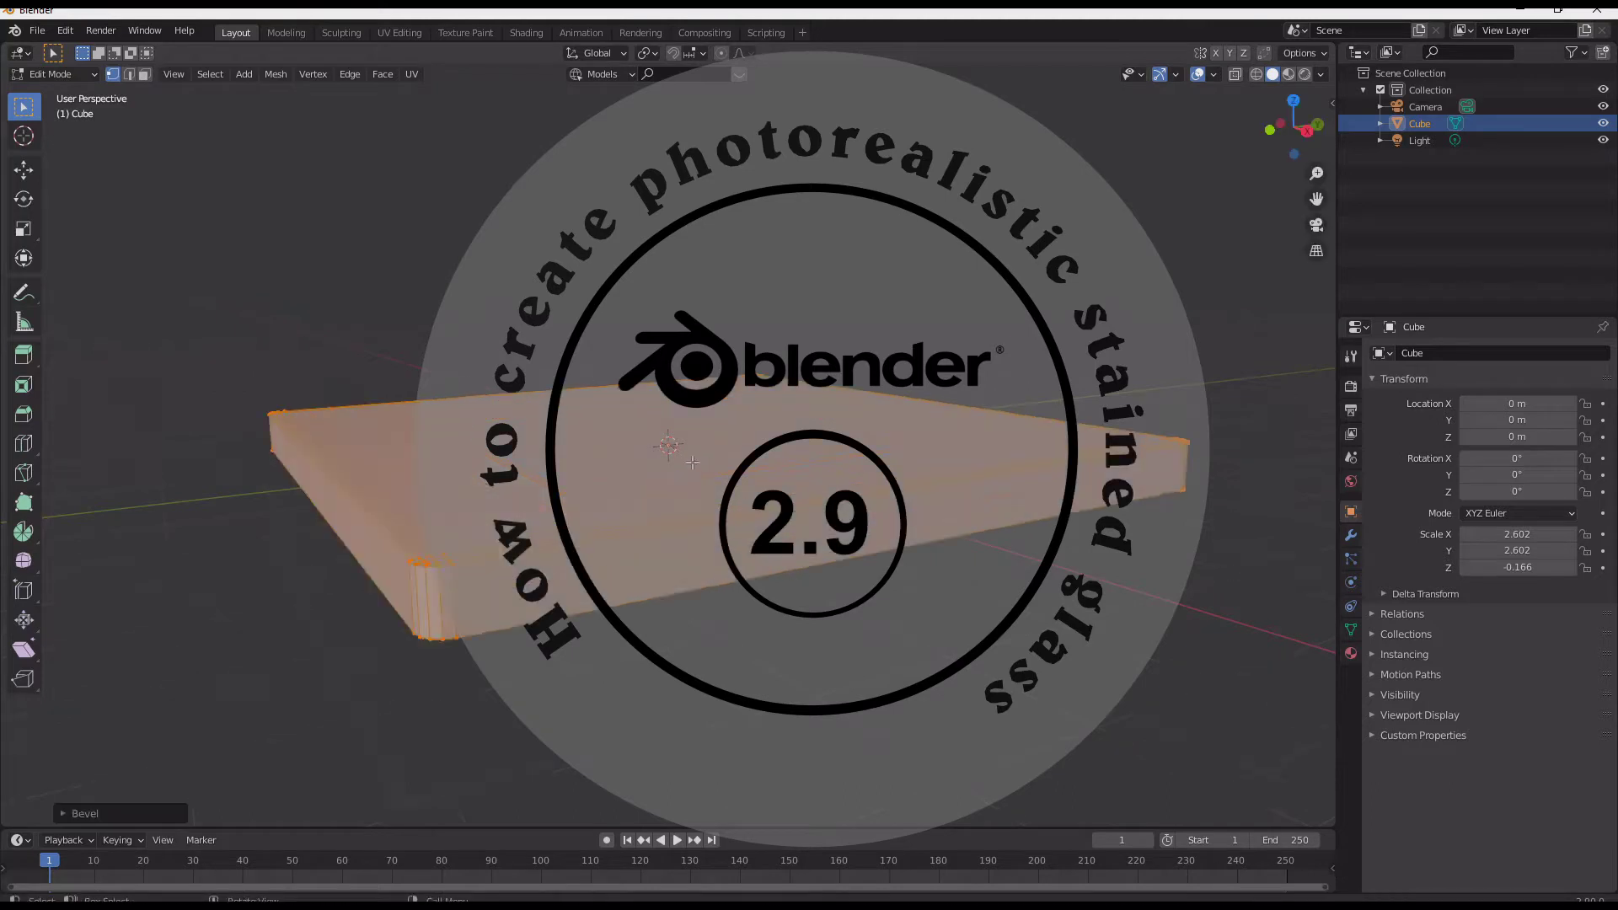
key(s)
key(z)
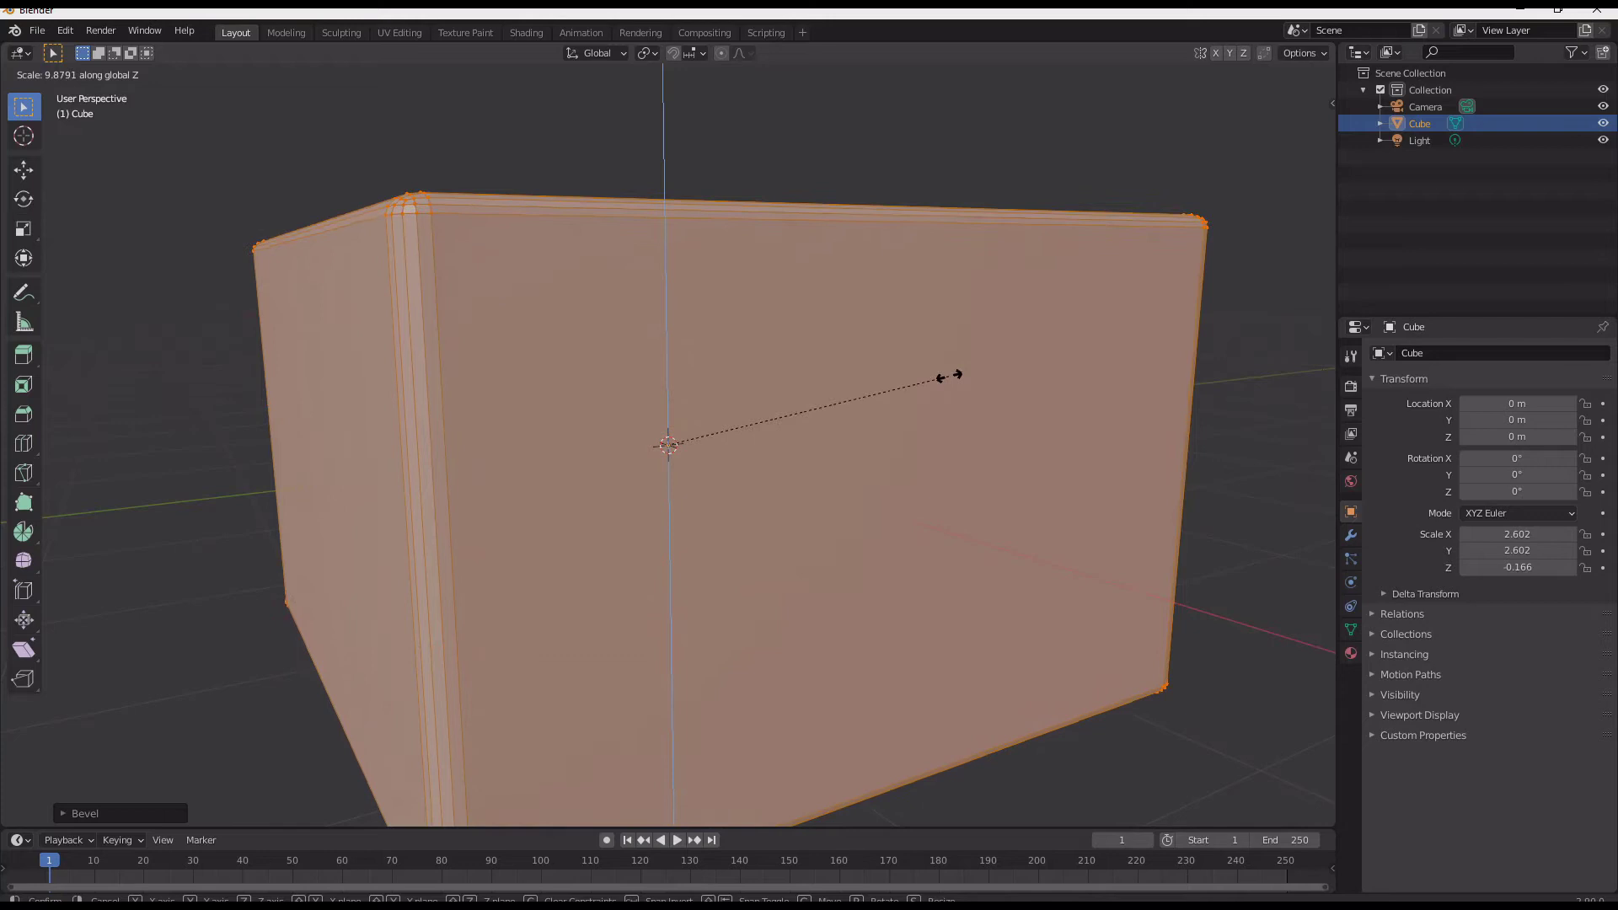
right_click(931, 388)
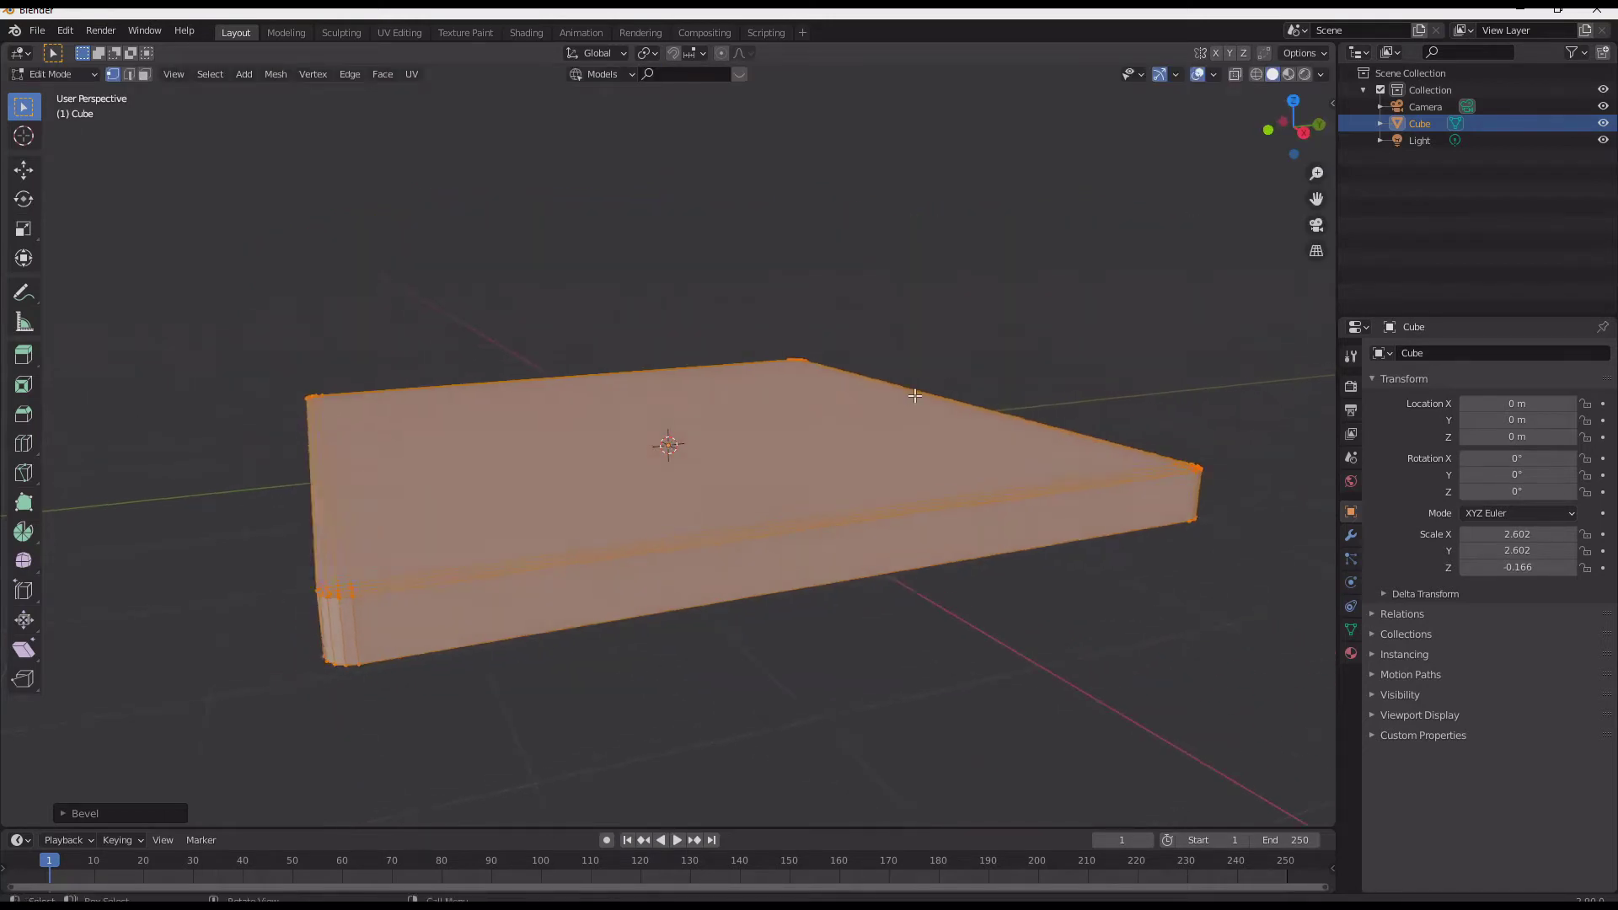
Return the slab to Object Mode and apply smooth shading to it.
key(Tab)
scroll(882, 407, down, 1)
right_click(805, 457)
click(805, 457)
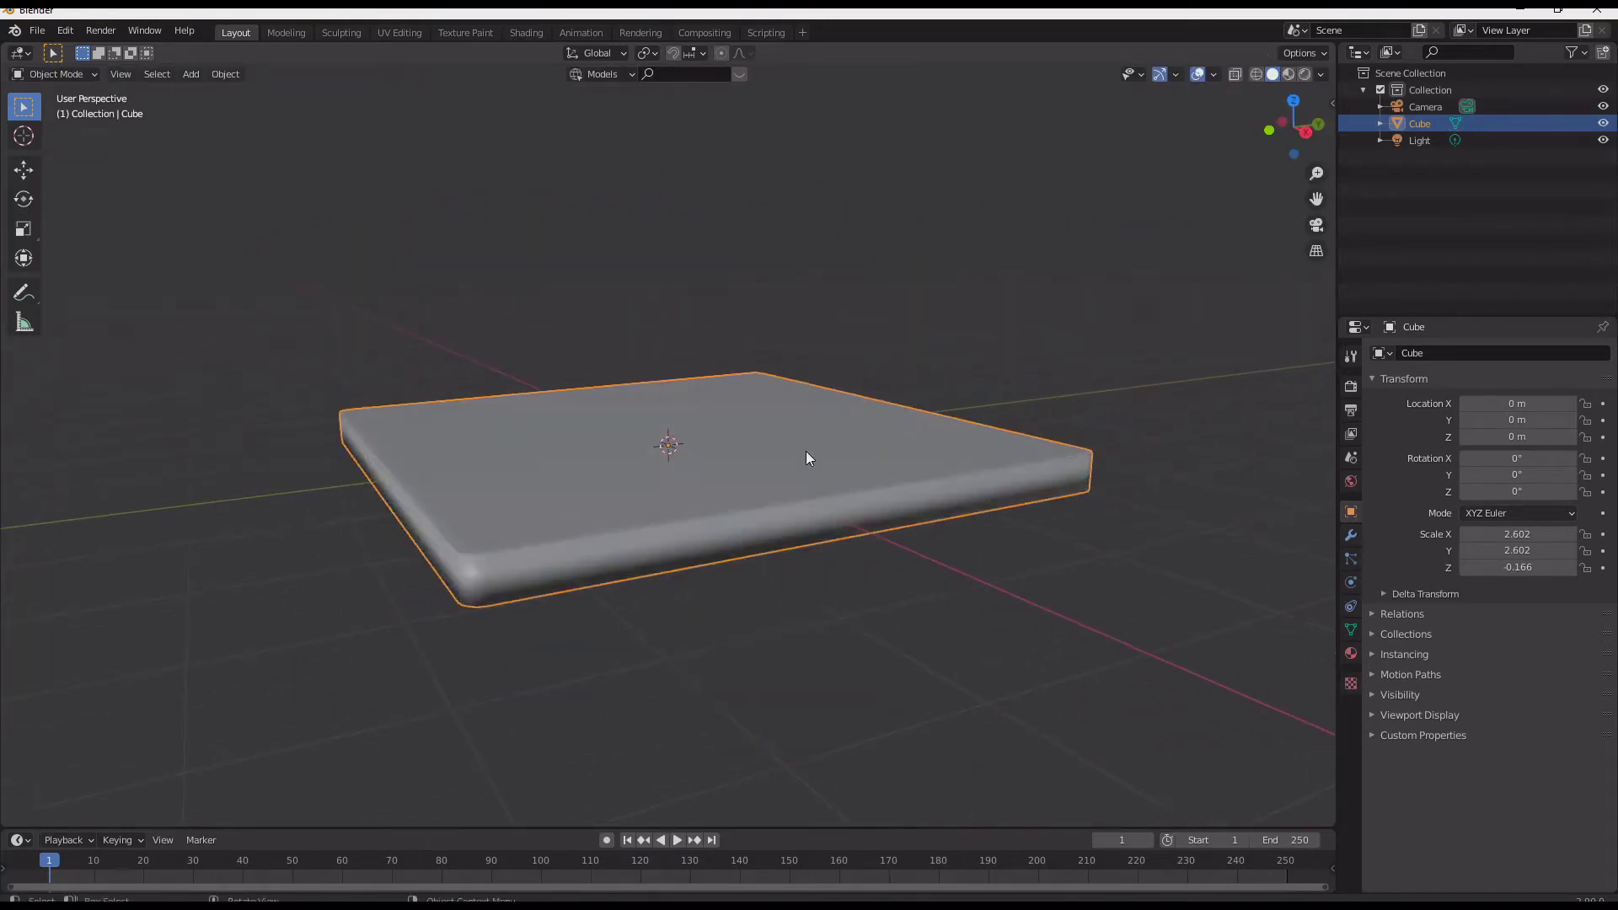
Add two edge loops around the slab's sides, one close to the upper edge and one close to the lower edge.
mouse_move(806, 452)
middle_down()
mouse_move(810, 472)
mouse_move(783, 457)
middle_up()
key(Tab)
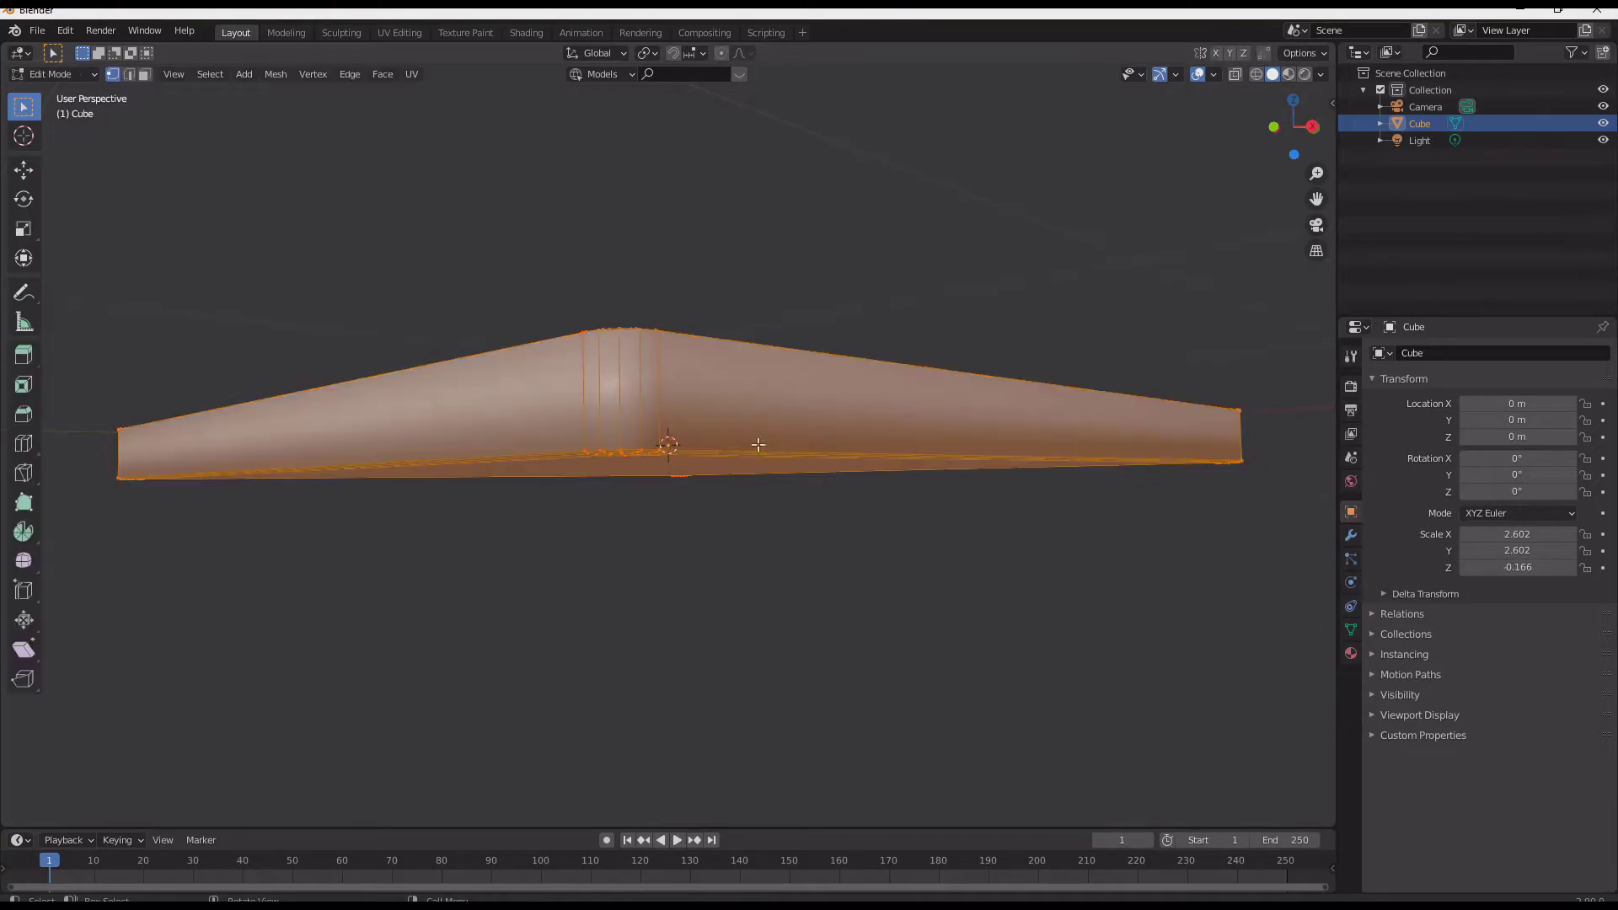
key(ctrl+r)
click(658, 402)
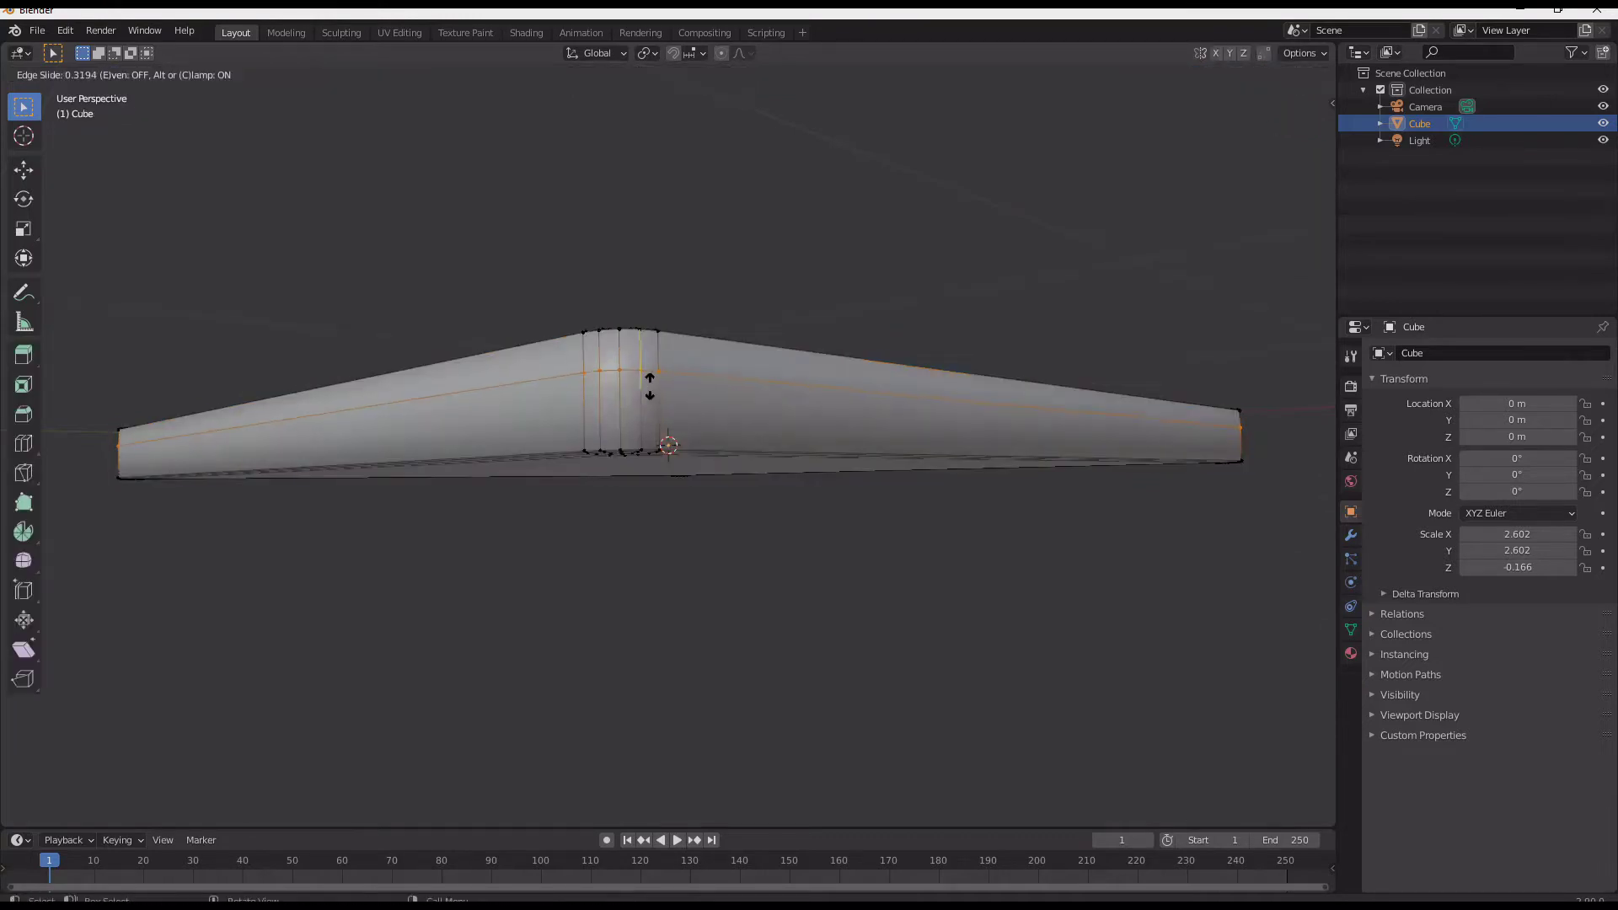
click(660, 355)
key(ctrl+r)
click(662, 394)
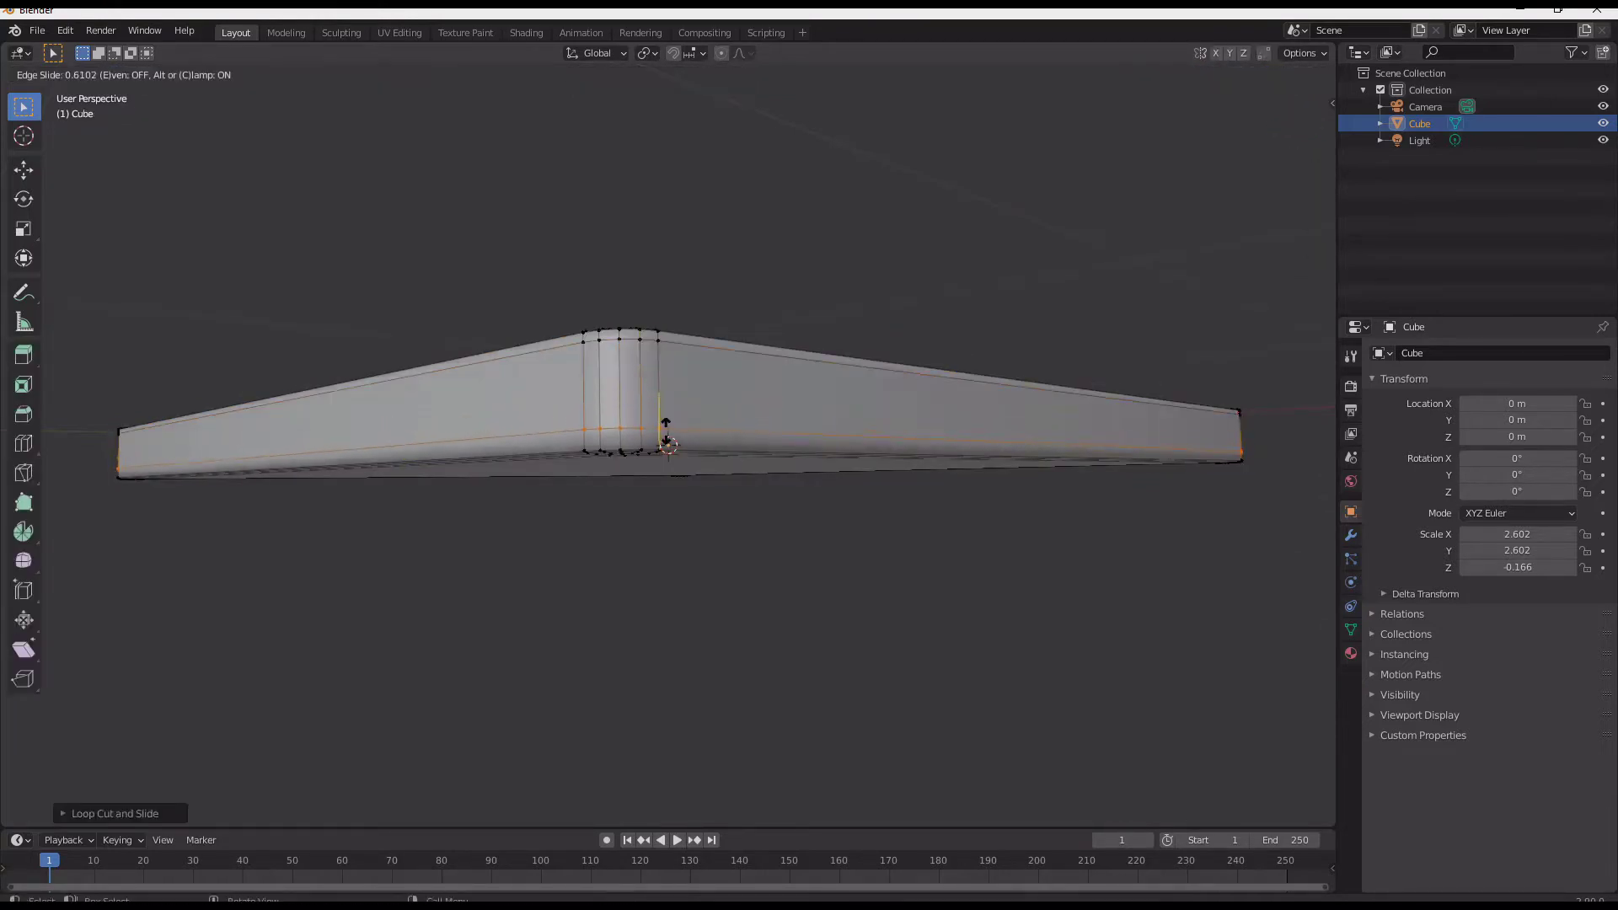
click(665, 429)
key(Tab)
Deselect the slab and add a plane mesh at the scene's origin.
middle_drag(694, 419, 868, 420)
scroll(745, 425, down, 3)
key(alt+a)
key(shift+a)
mouse_move(680, 425)
click(763, 425)
Rotate the new plane by -90° in the front view so it stands upright.
scroll(755, 427, down, 3)
key(KP_1)
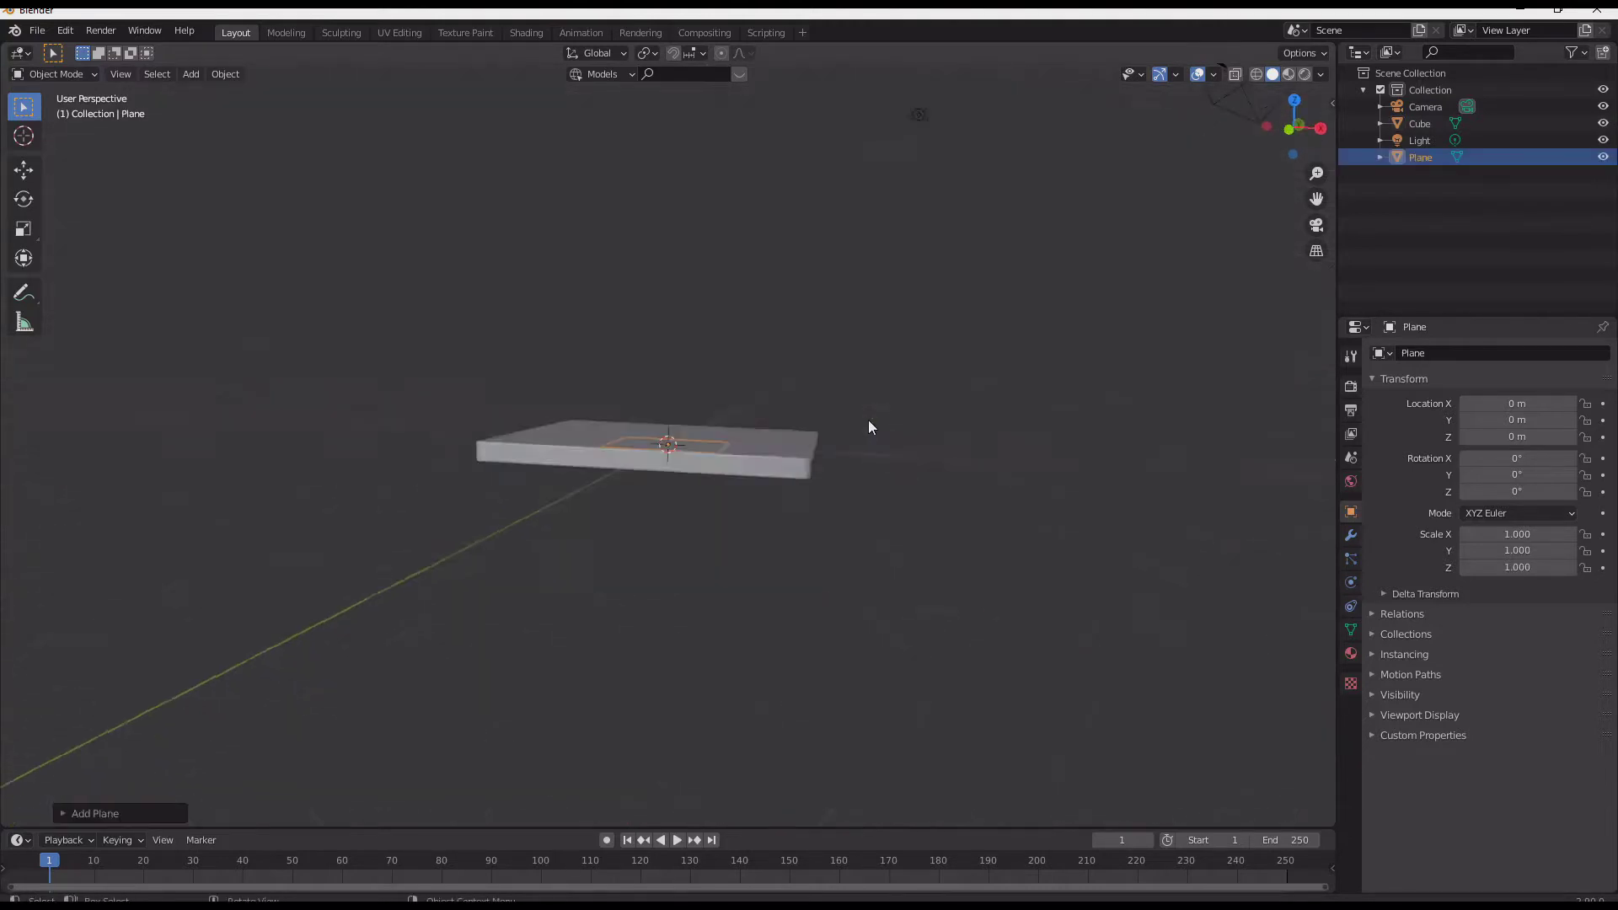
key(KP_0)
key(KP_1)
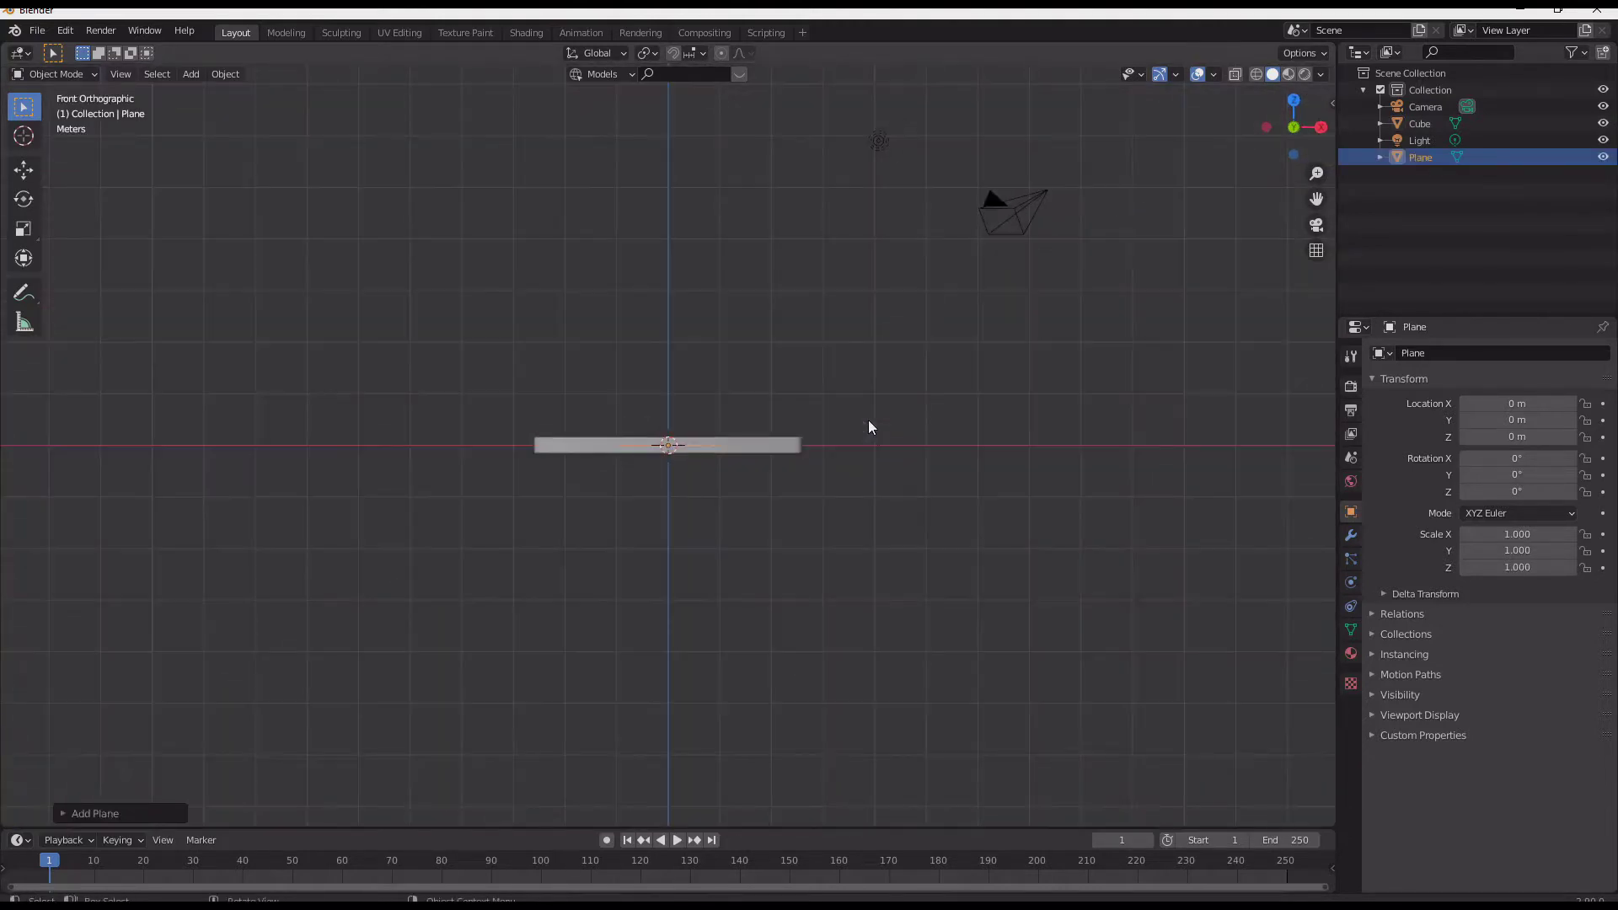
key(r)
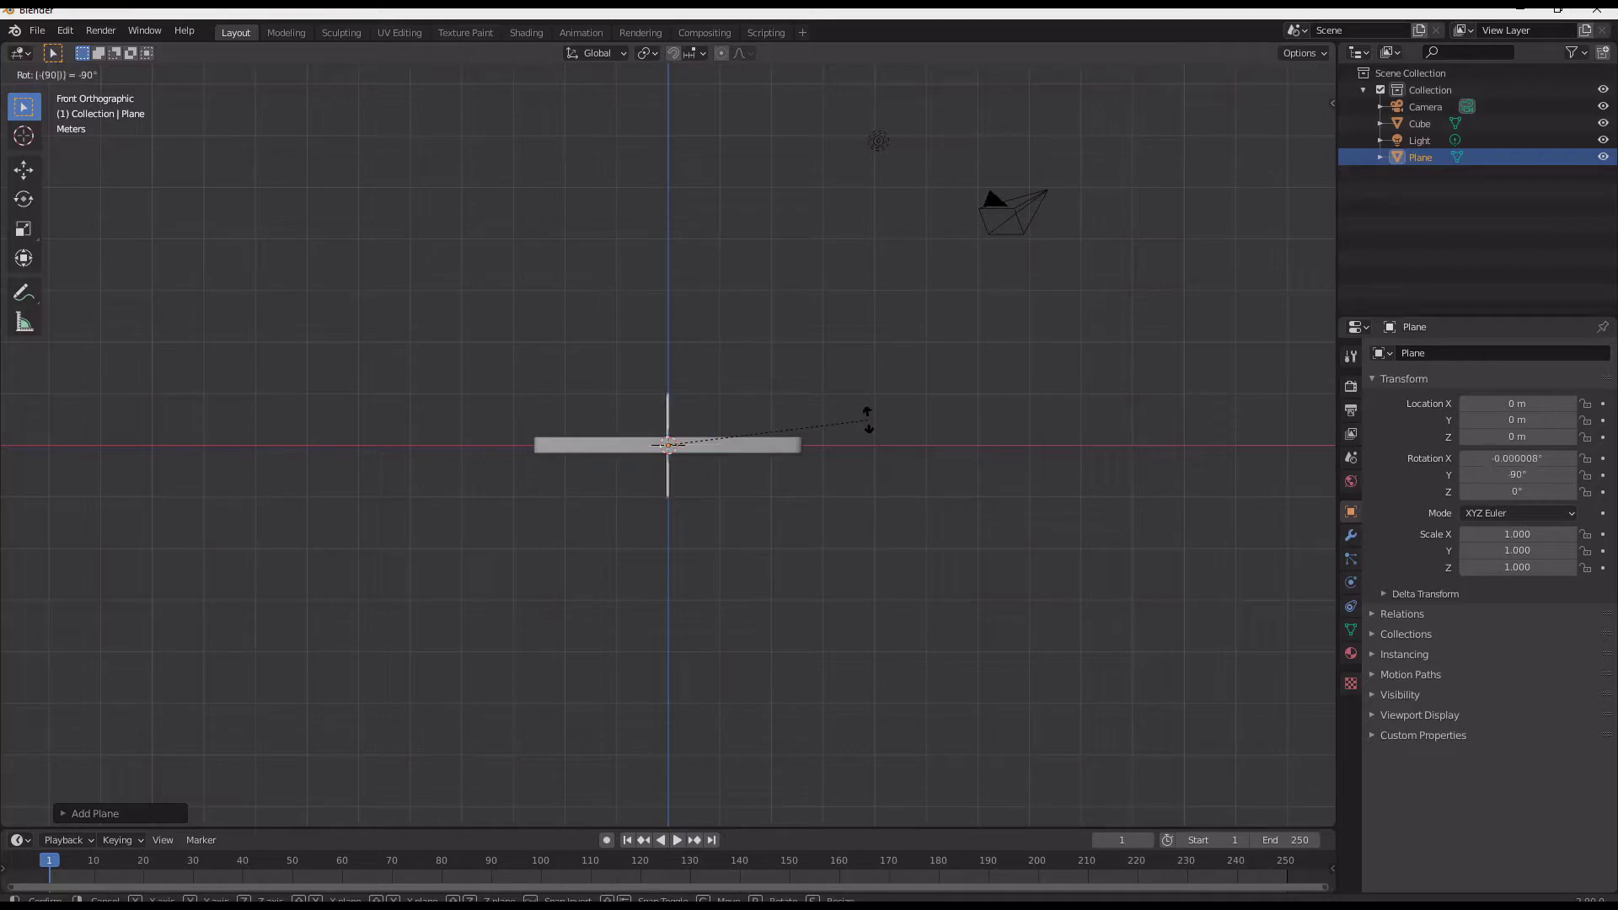
key(Return)
Add a centred vertical loop cut to the upright plane.
middle_drag(873, 416, 790, 482)
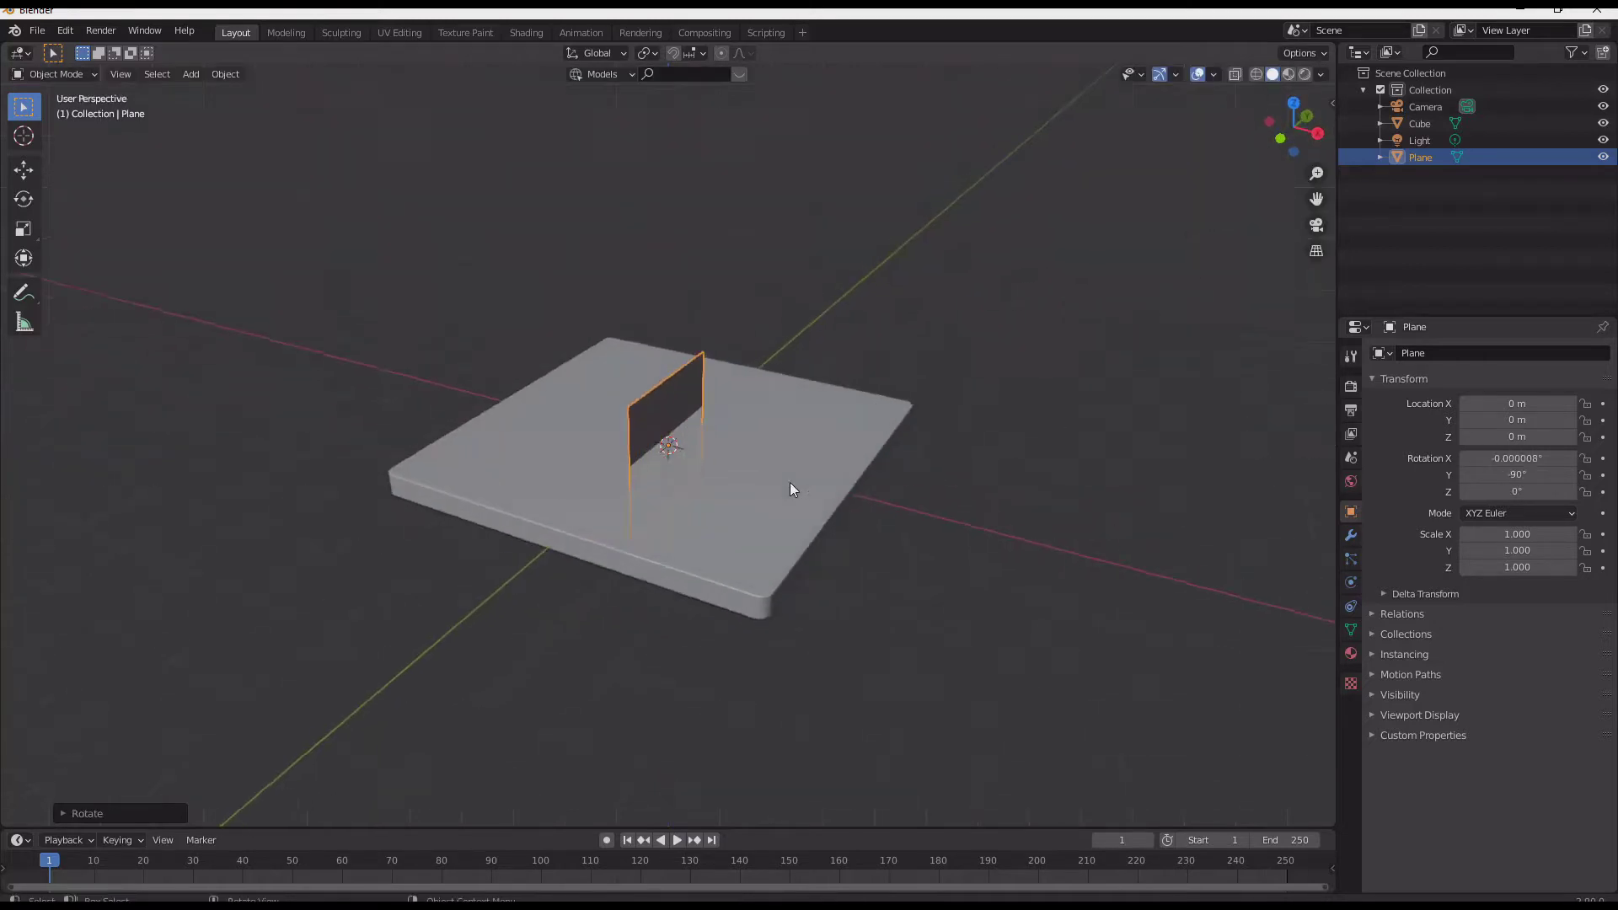
key(Tab)
middle_drag(434, 236, 450, 245)
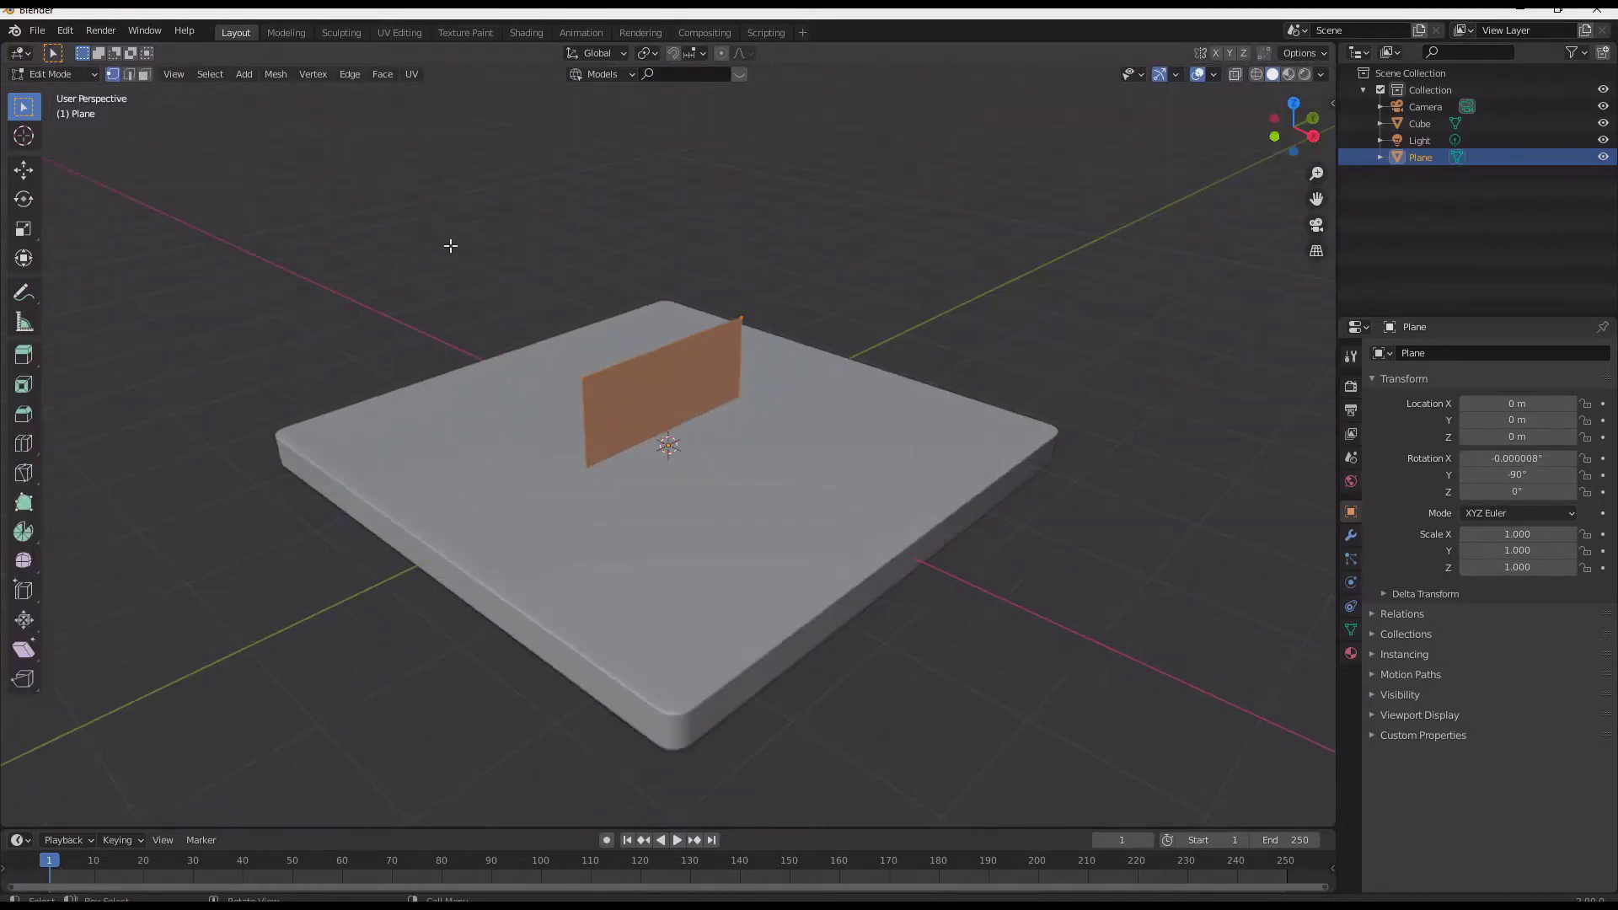
click(653, 351)
right_click(454, 305)
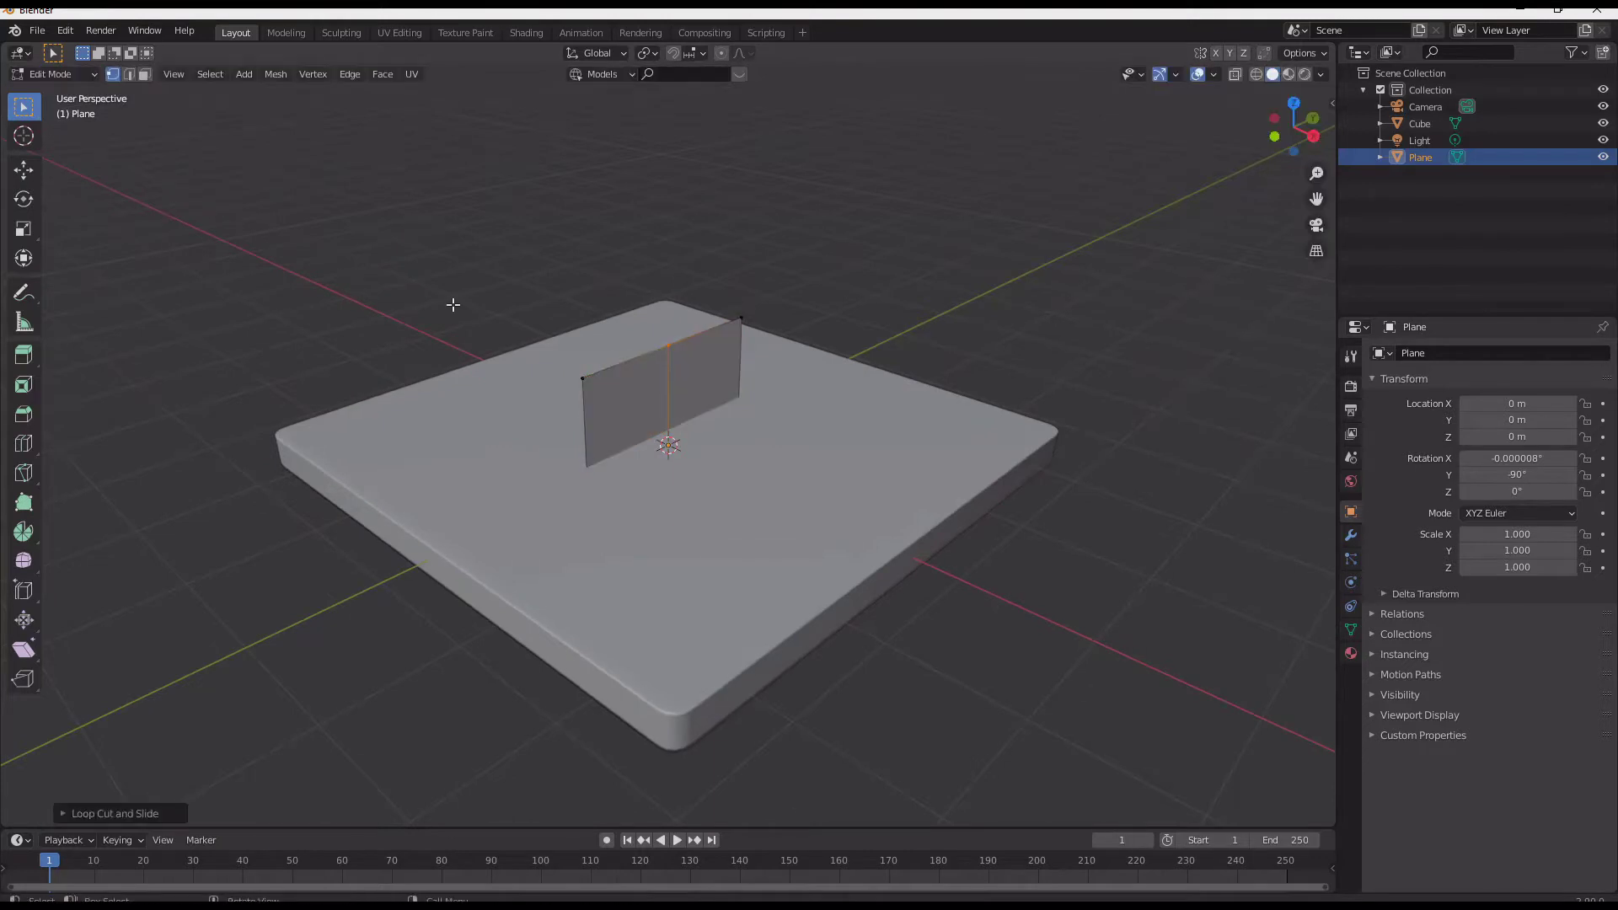
Move the middle edge loop backwards along X and bevel it with several segments into a smooth curve.
click(24, 170)
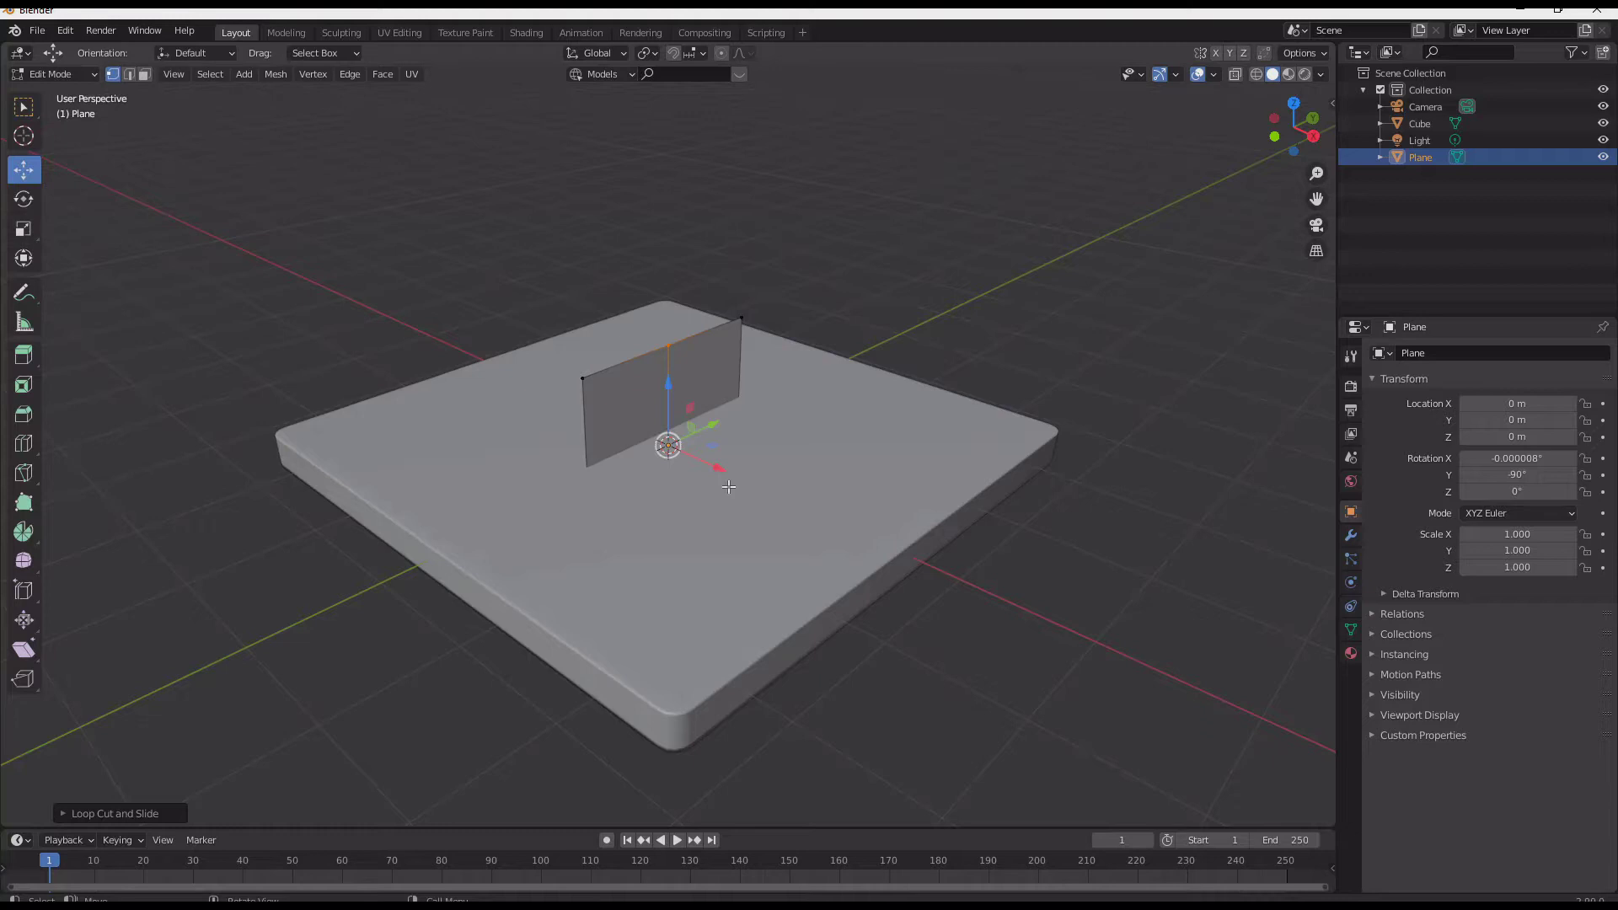
drag(722, 474, 674, 446)
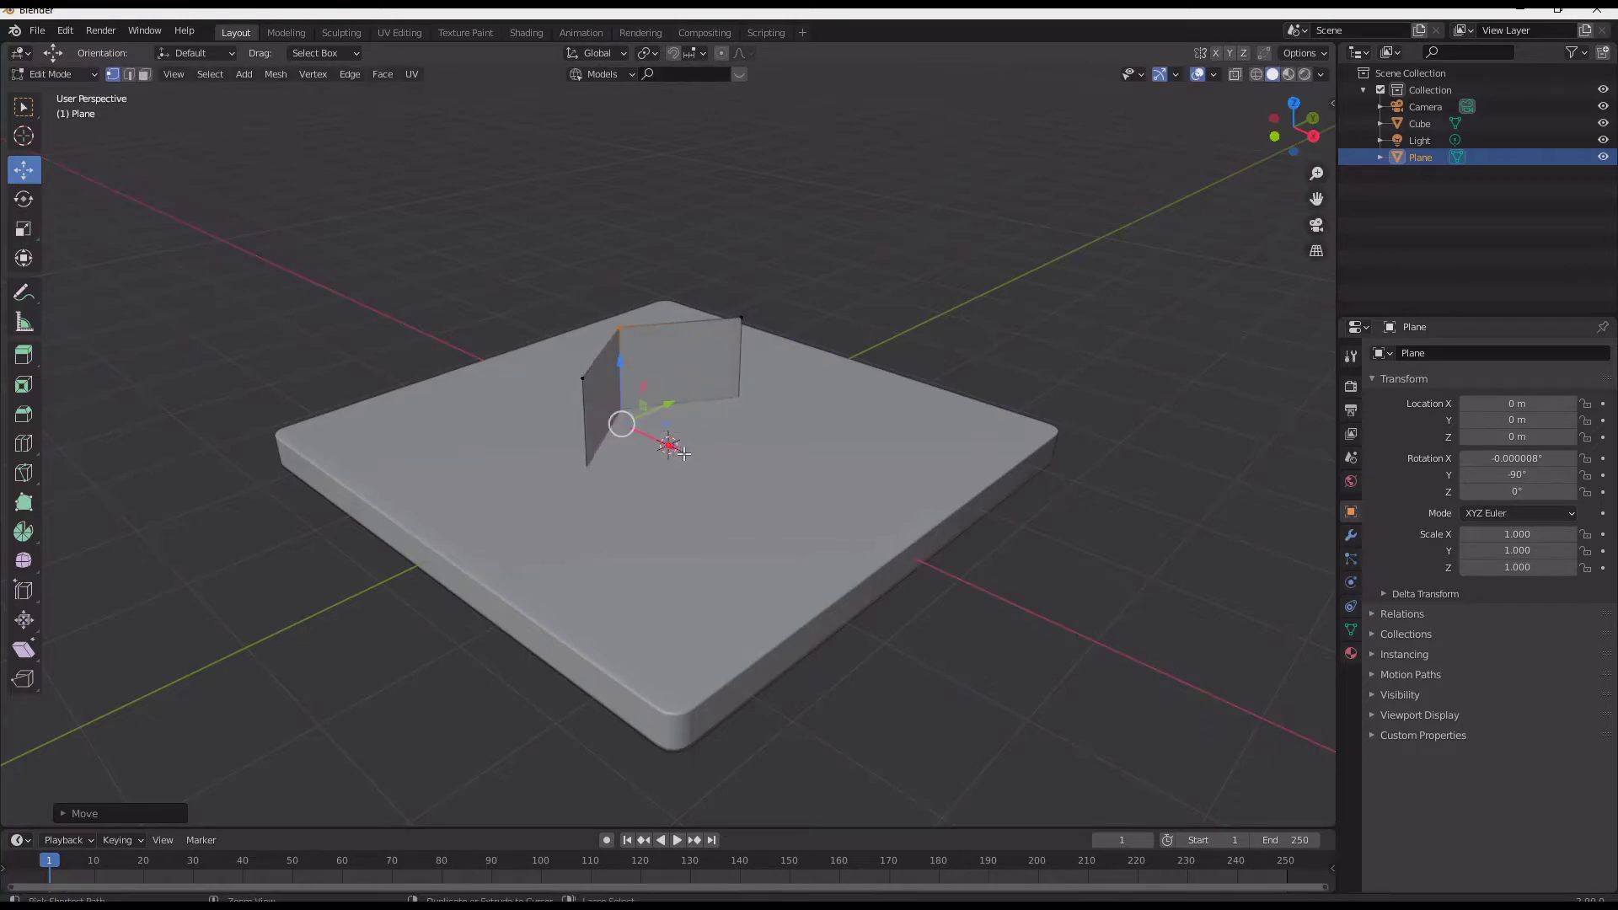
key(ctrl+b)
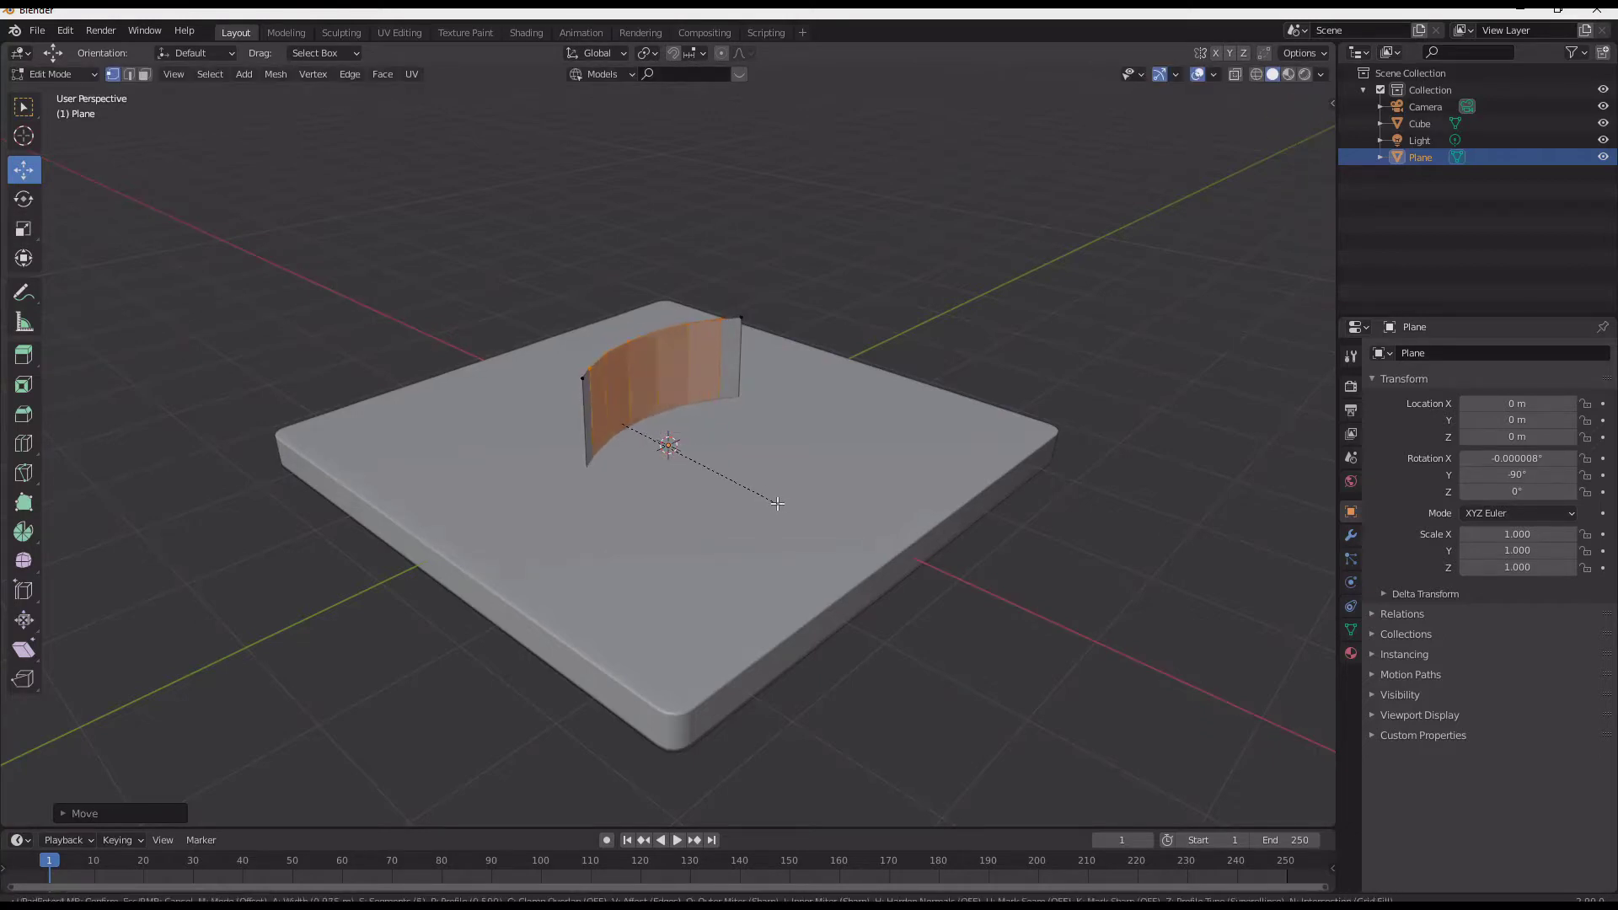
click(777, 503)
key(alt+a)
key(Tab)
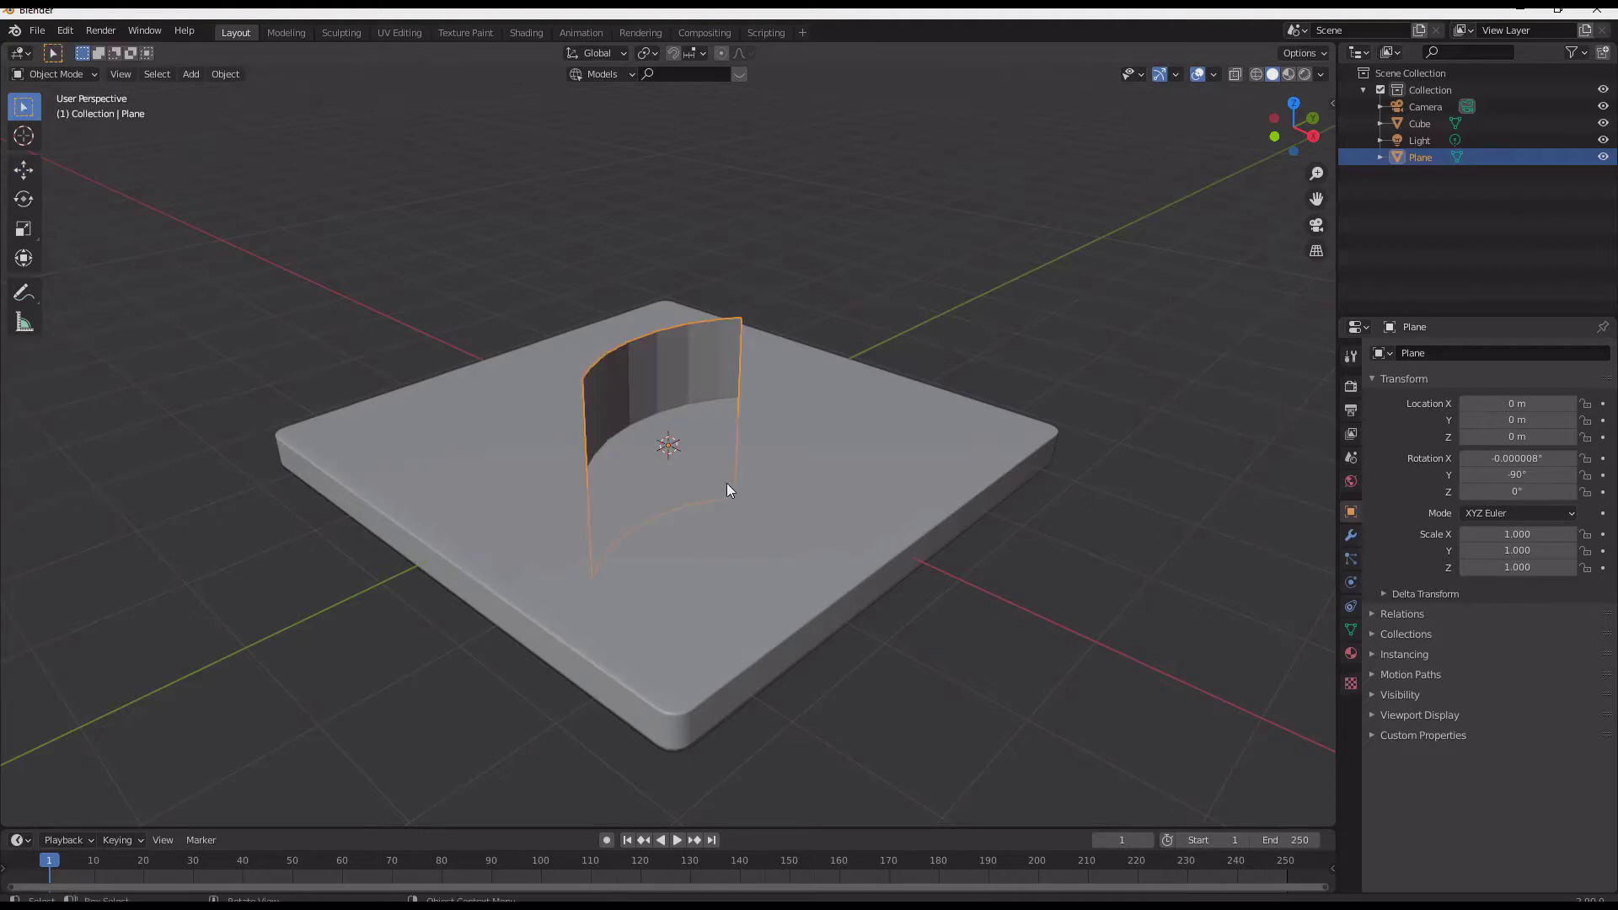
Move the curved plane to the slab's rear corner, at about X -2.44 m, Y -1.42 m, Z 1.31 m.
key(g)
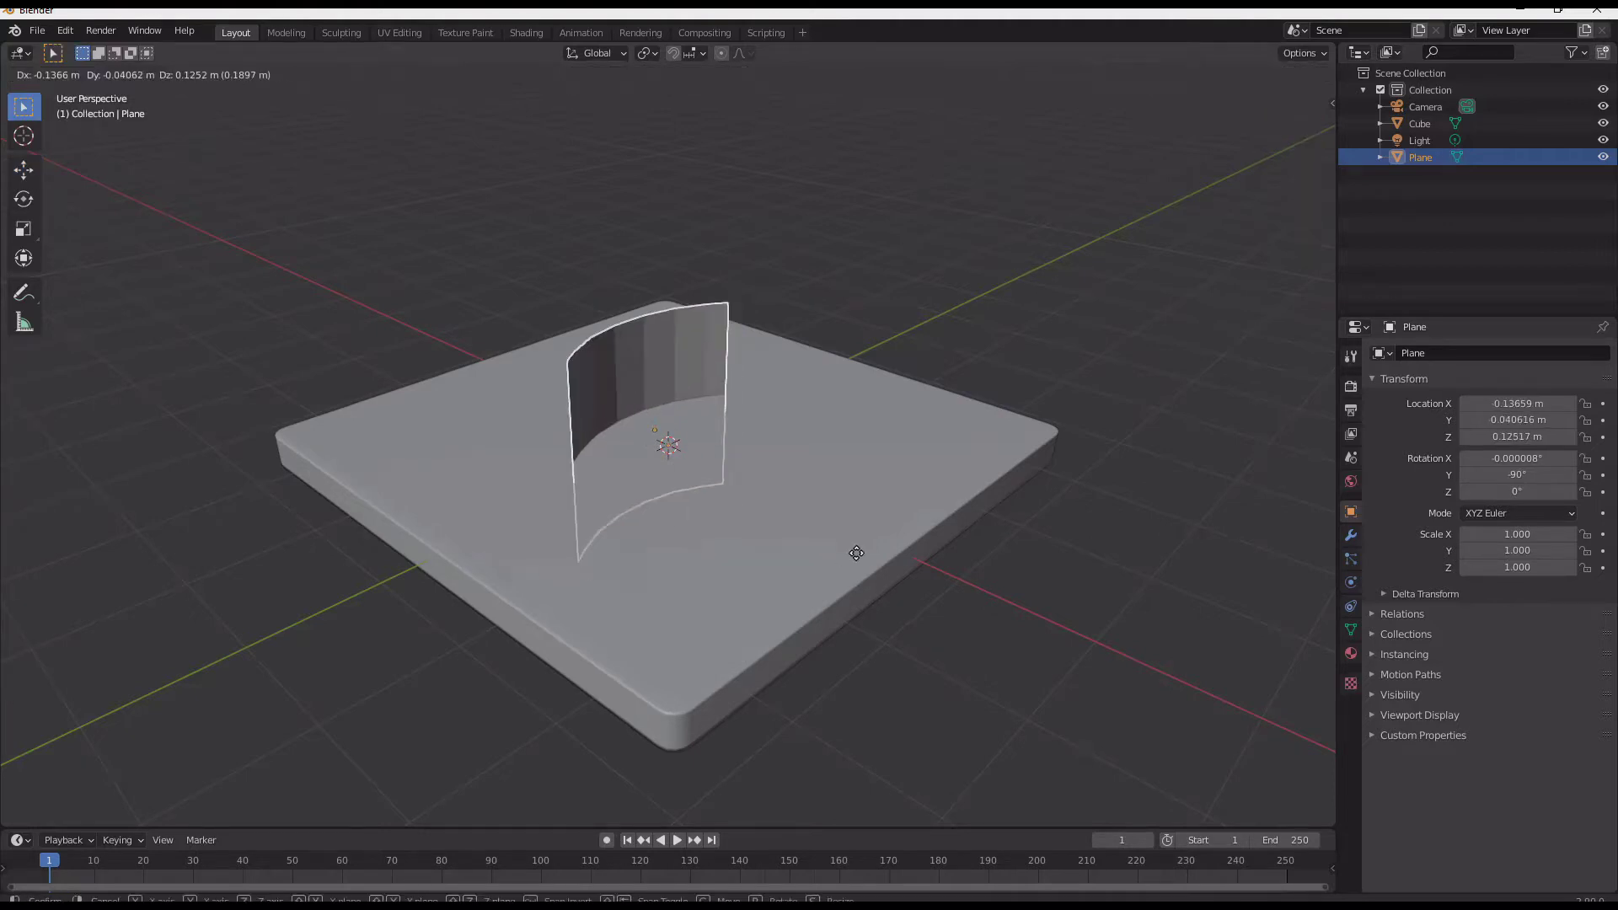
click(590, 424)
middle_drag(603, 424, 715, 420)
scroll(455, 353, down, 2)
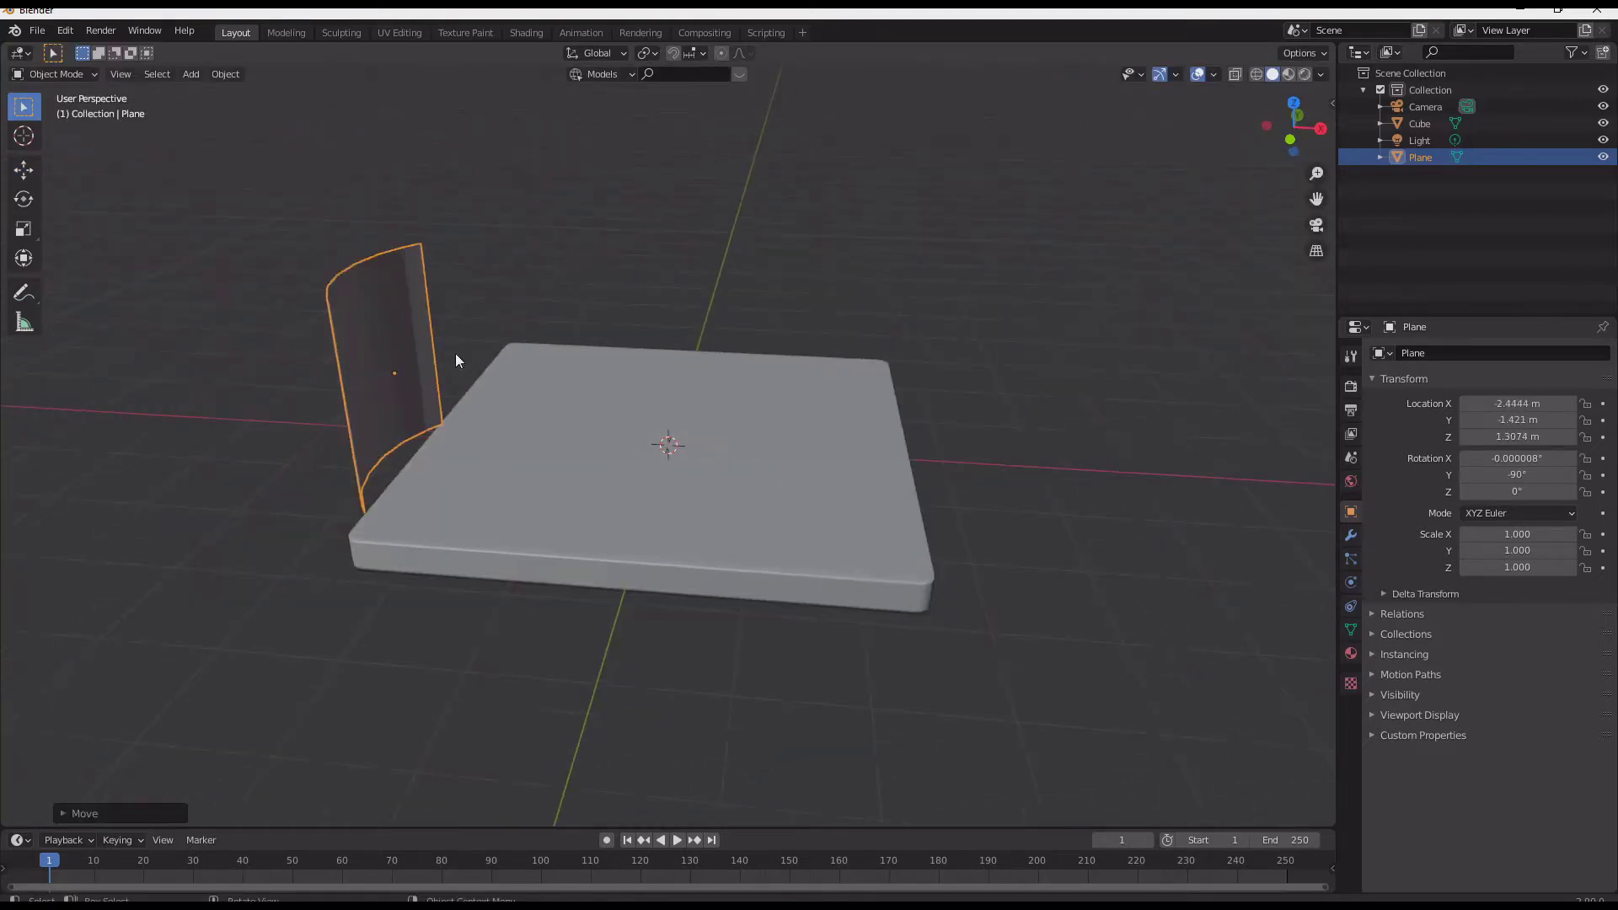
Apply smooth shading to the curved plane.
right_click(402, 346)
click(399, 344)
scroll(520, 417, down, 3)
Scale the curved plane uniformly to about 4.45 so it becomes a large backdrop.
middle_drag(521, 416, 493, 295)
key(s)
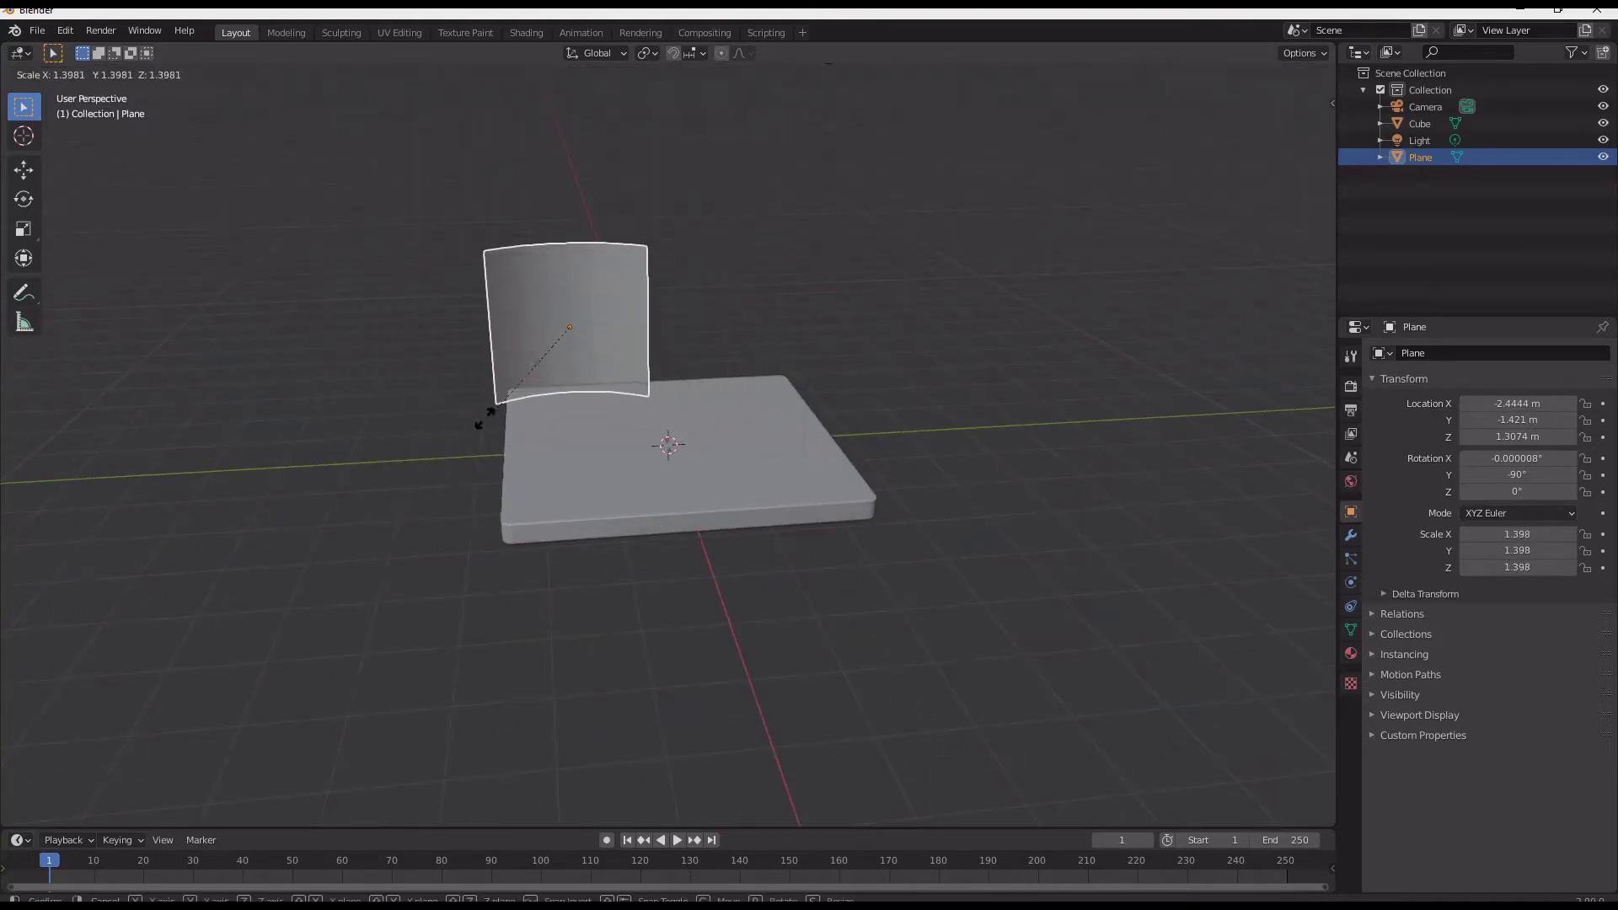
click(225, 423)
Move the backdrop so it stands centred behind the slab, at about X -1.69 m, Y -0.32 m, Z 1.83 m.
middle_drag(391, 430, 567, 423)
key(g)
click(548, 455)
key(g)
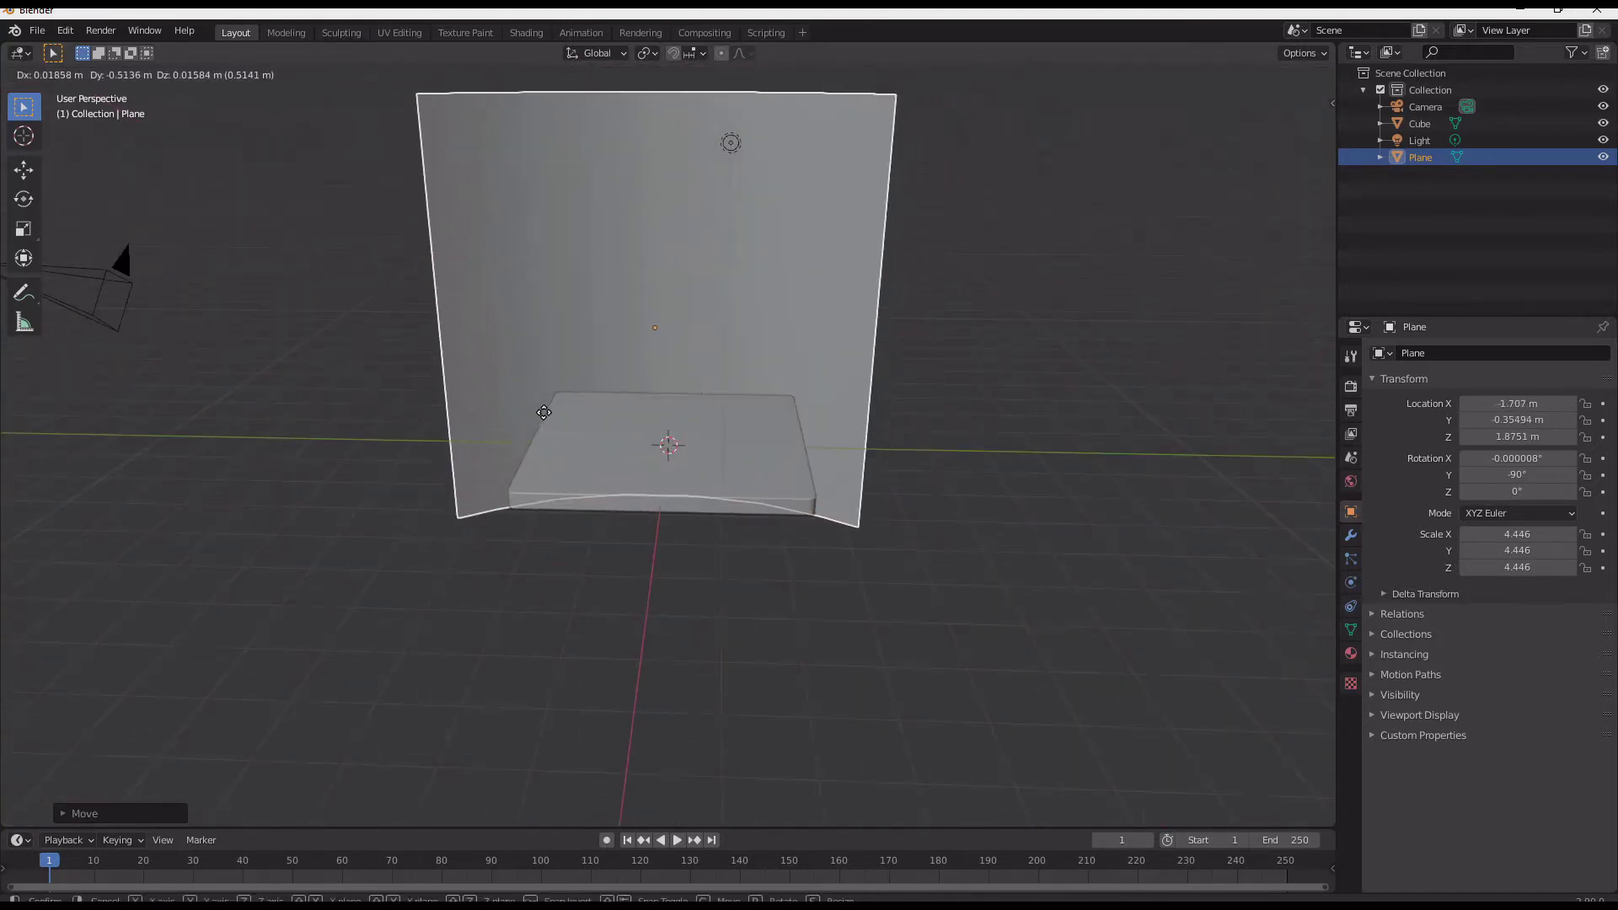
click(544, 413)
Switch the viewport to Rendered shading and clear the selection.
scroll(523, 492, down, 1)
middle_drag(522, 492, 540, 482)
key(z)
click(549, 398)
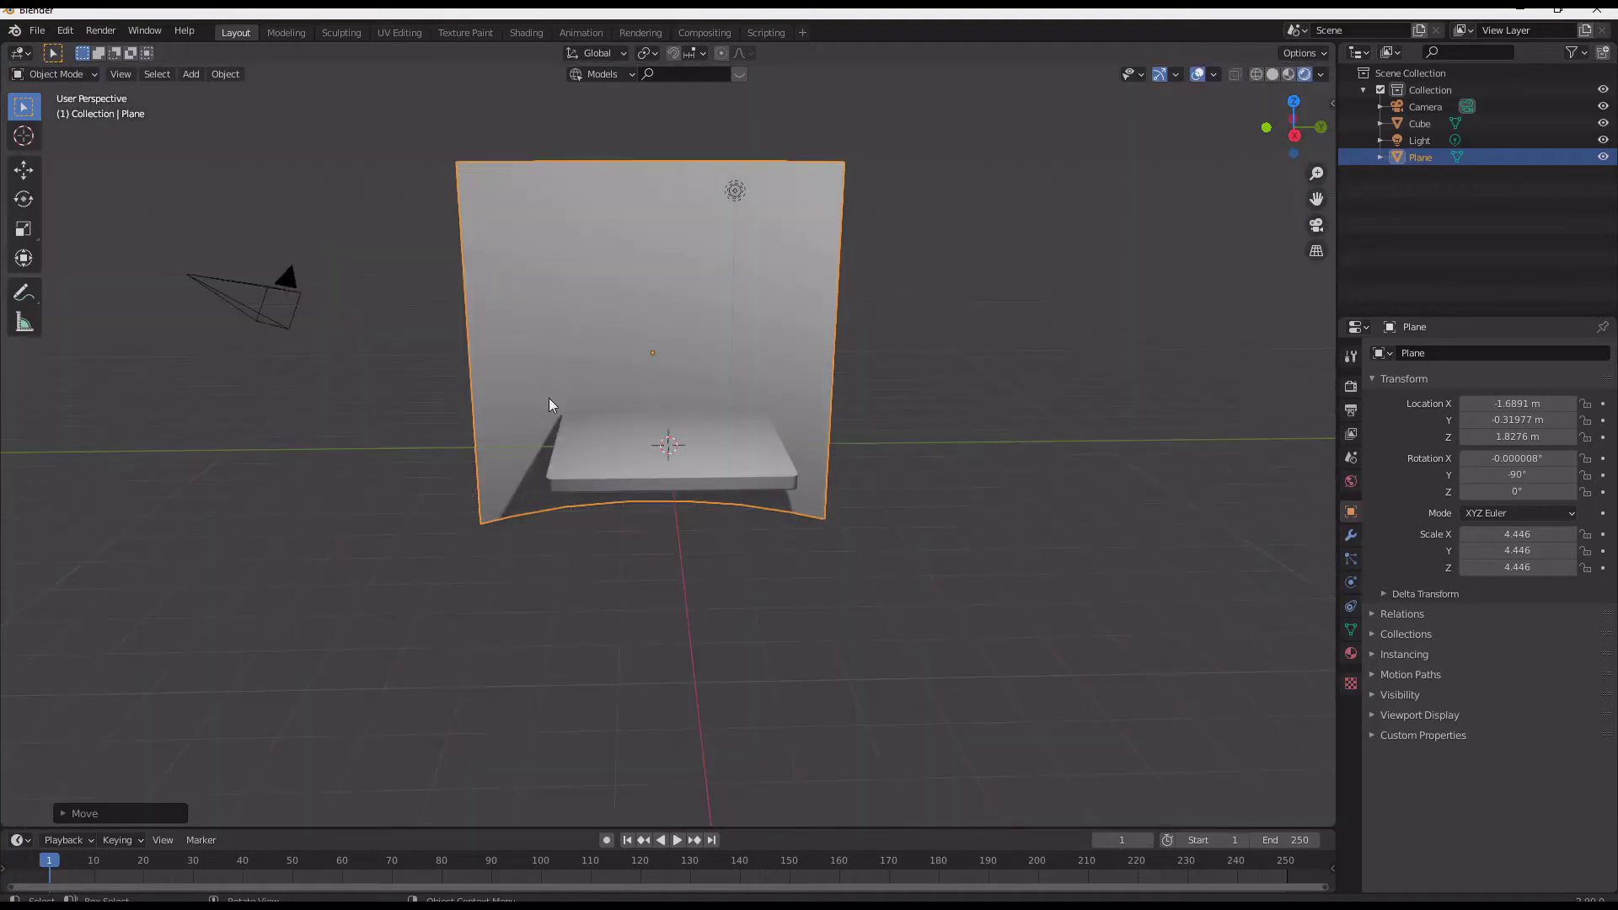
mouse_move(549, 398)
middle_down()
mouse_move(591, 468)
mouse_move(573, 464)
mouse_move(658, 444)
middle_up()
key(a)
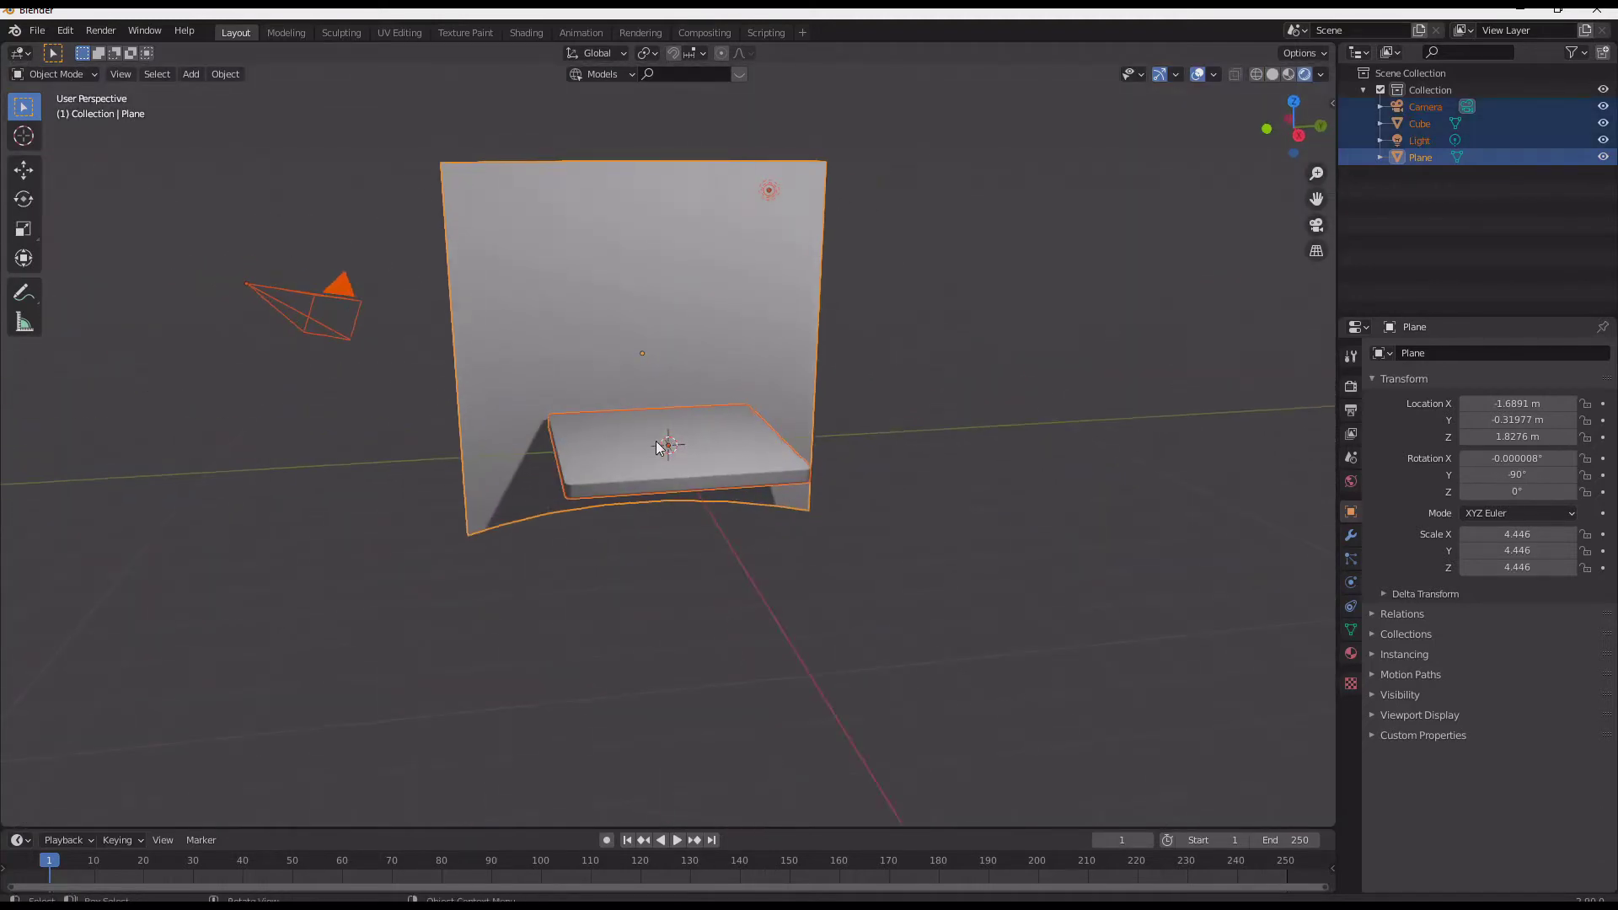
key(alt+a)
Select the camera and look at the scene through it.
click(327, 312)
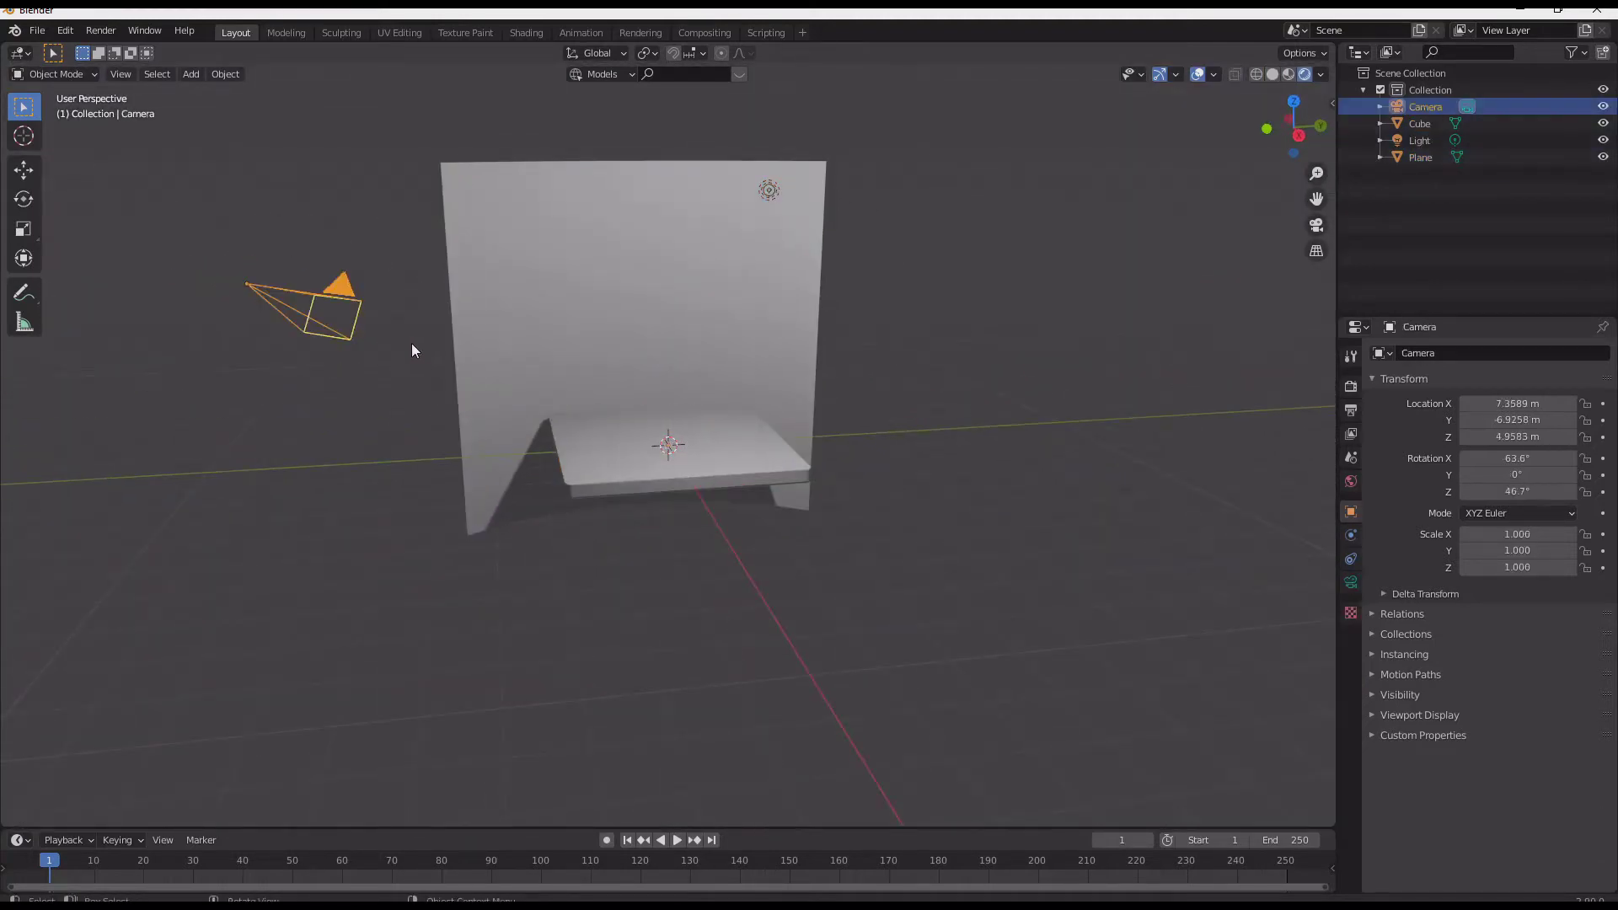
key(shift+grave)
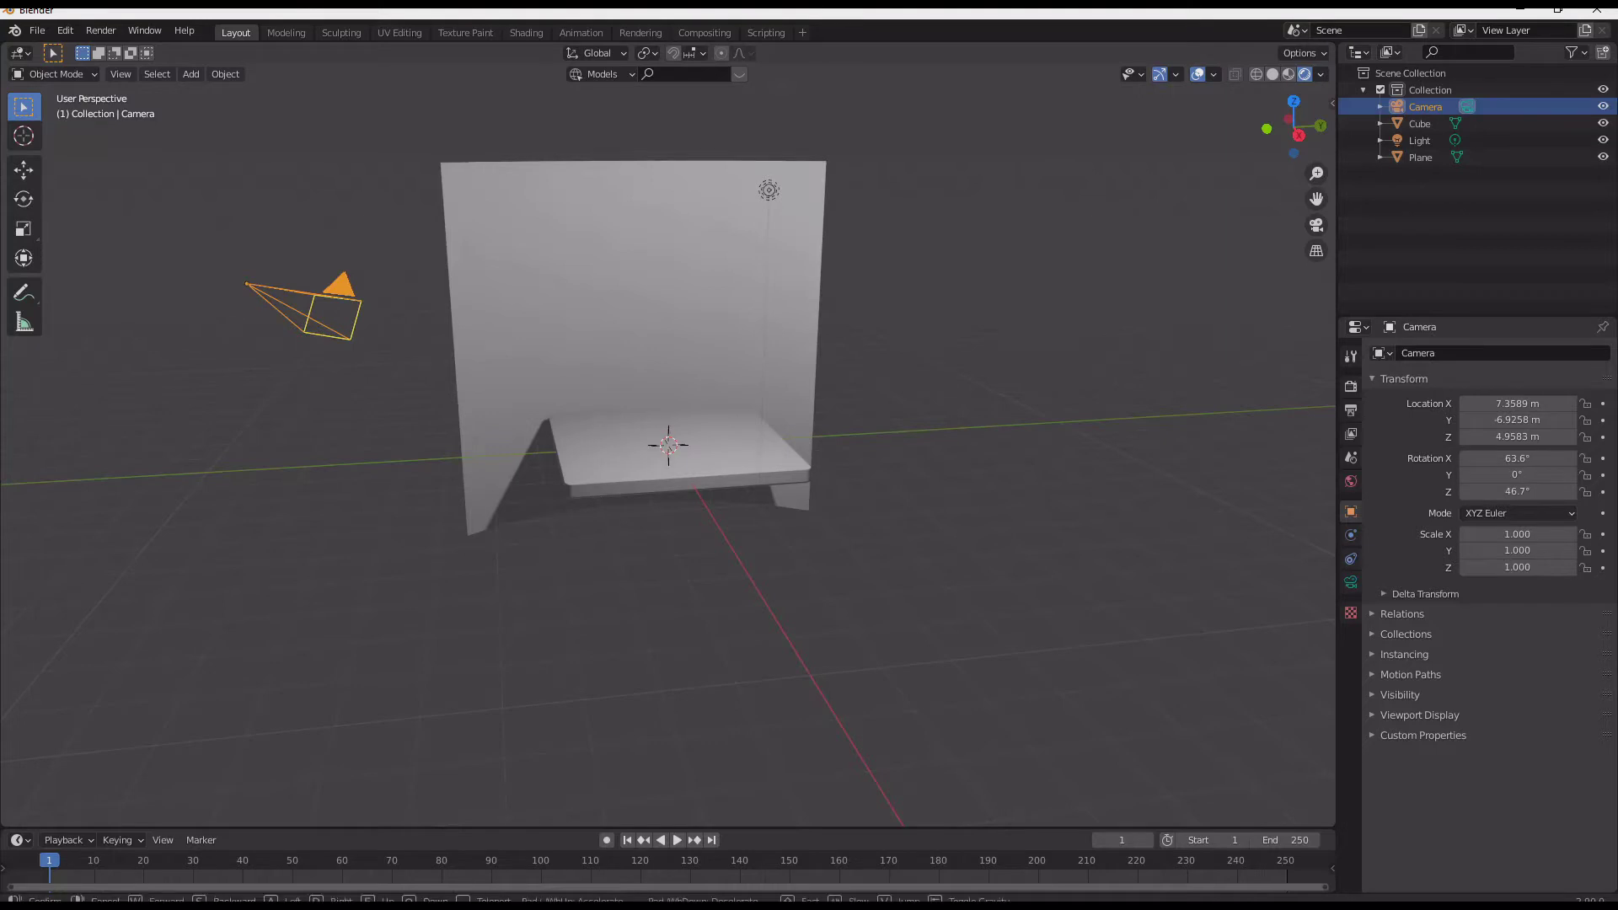
key(Escape)
key(KP_0)
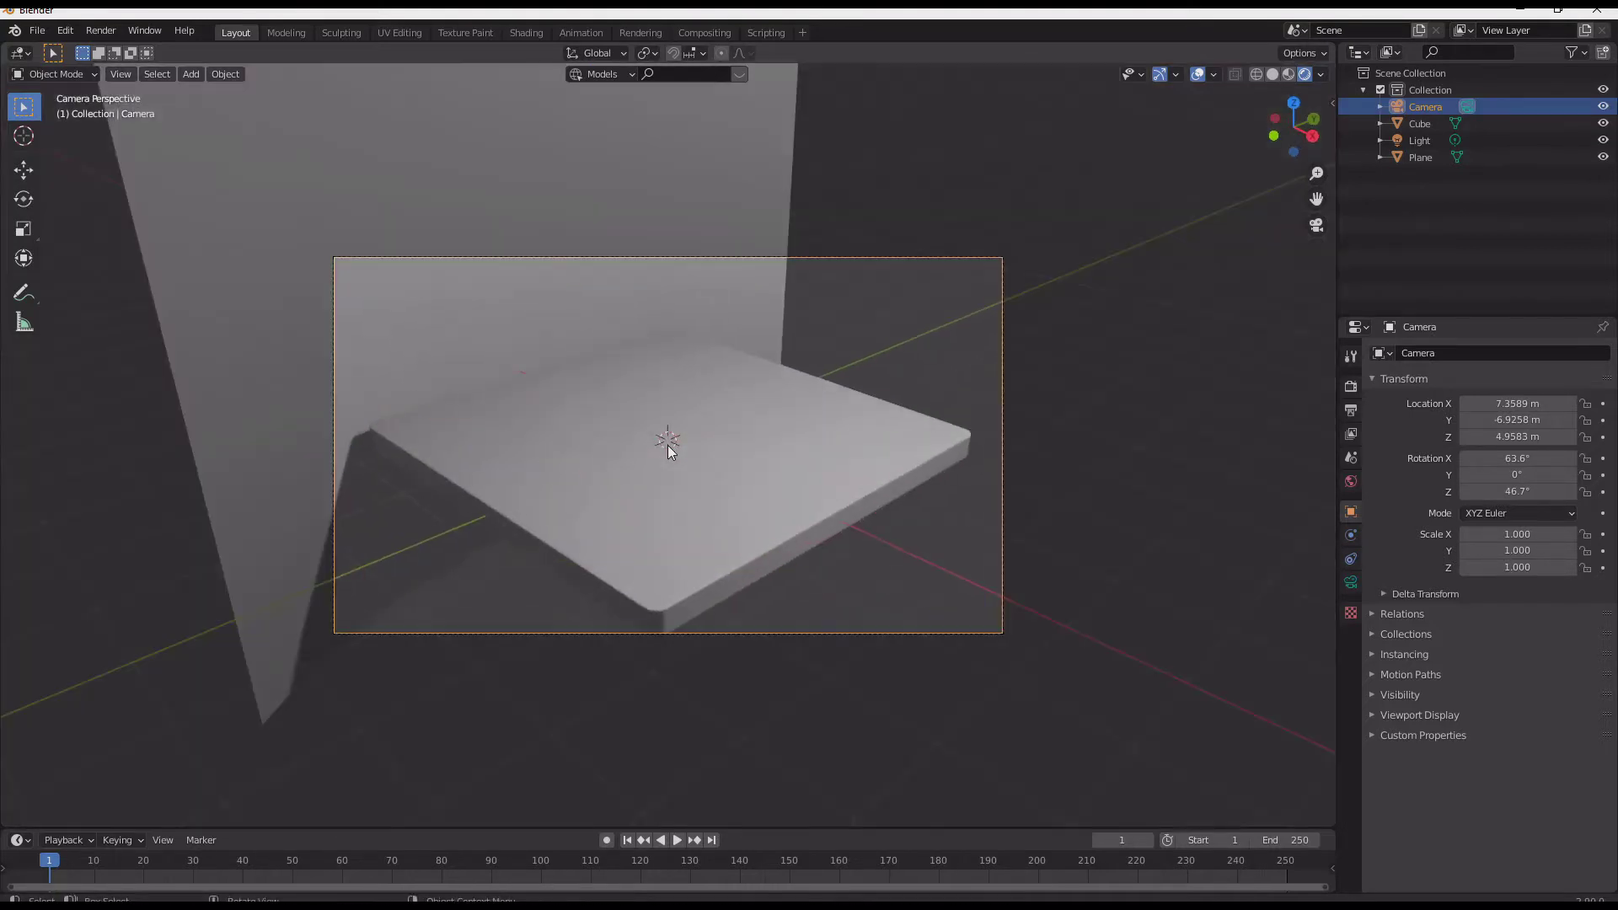
Reposition the camera with fly navigation until it faces the slab and the backdrop frontally and the backdrop fills the frame.
key(shift+grave)
key(d)
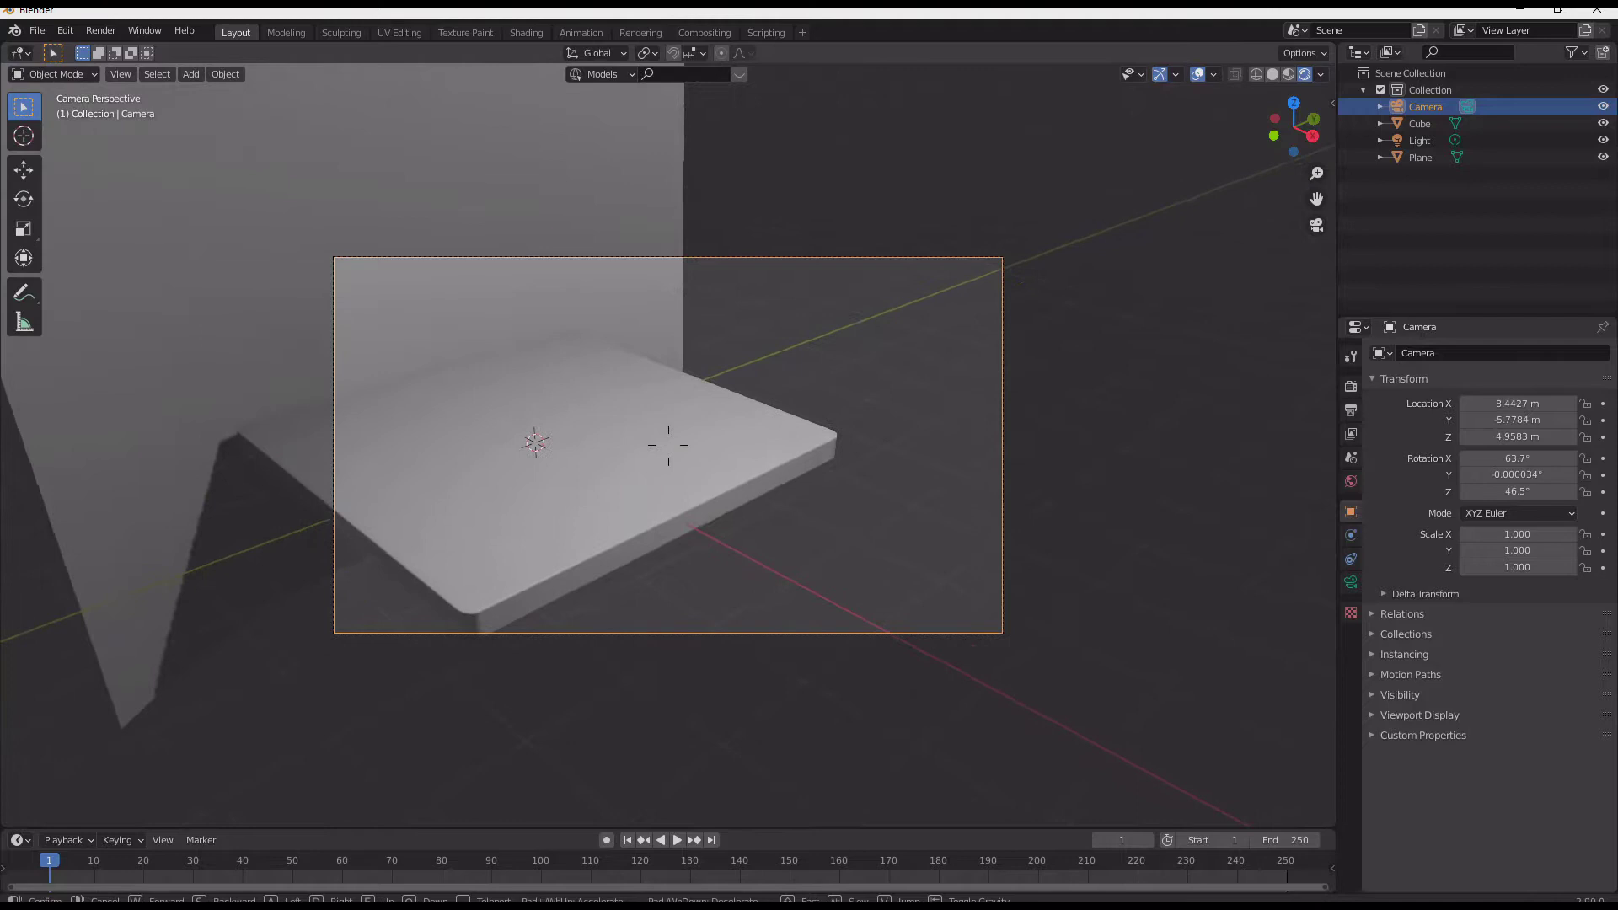
key(w)
key(d)
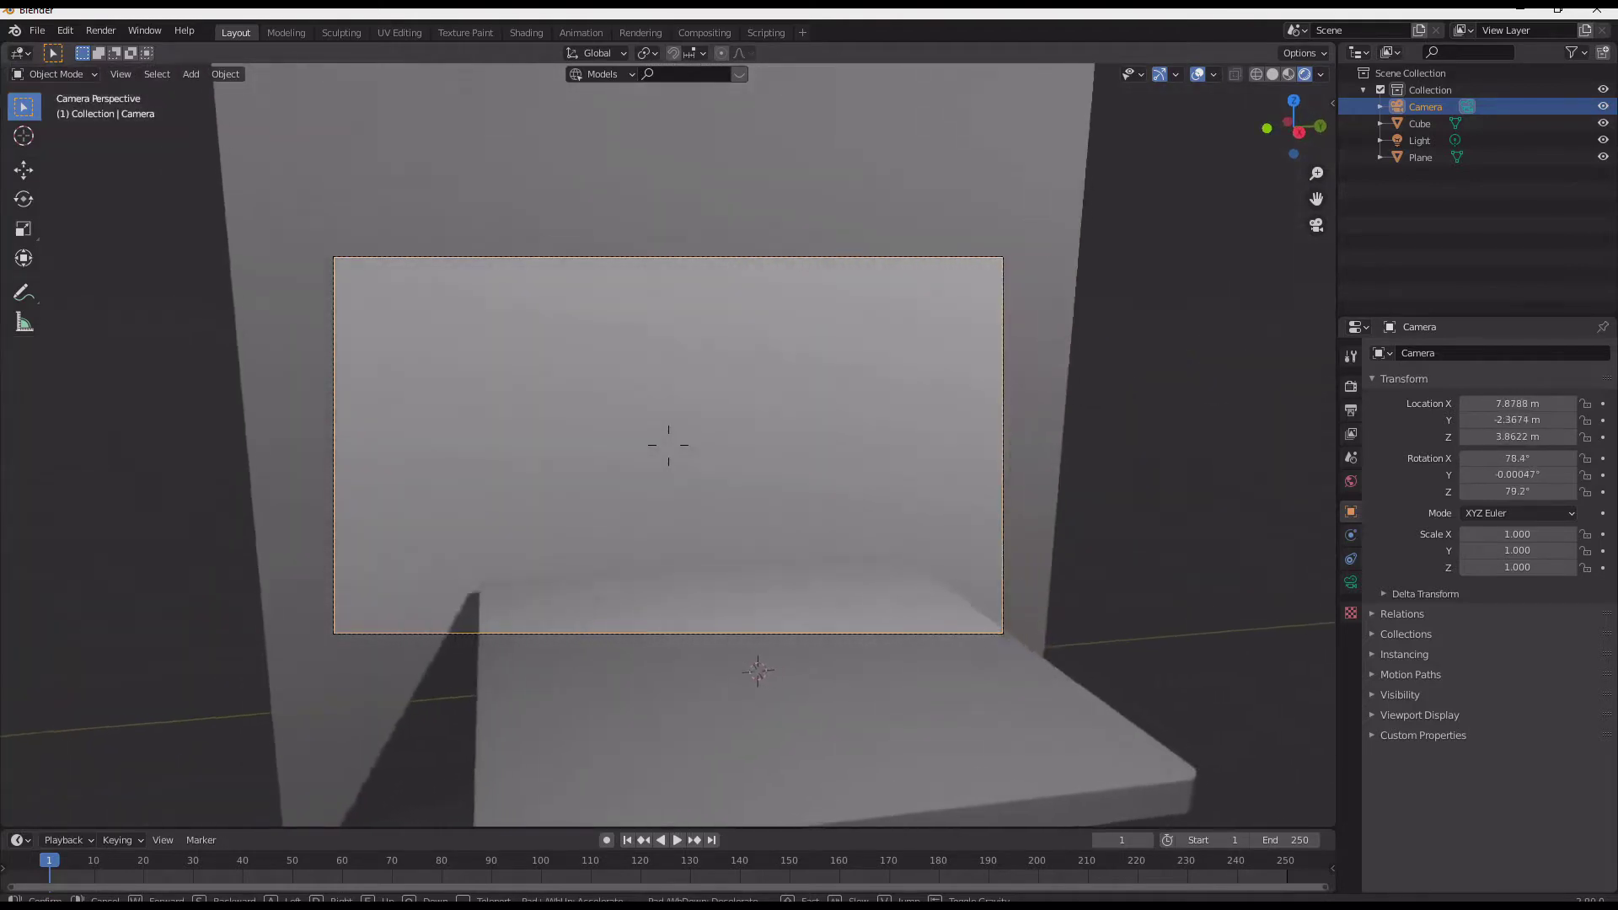
key(d)
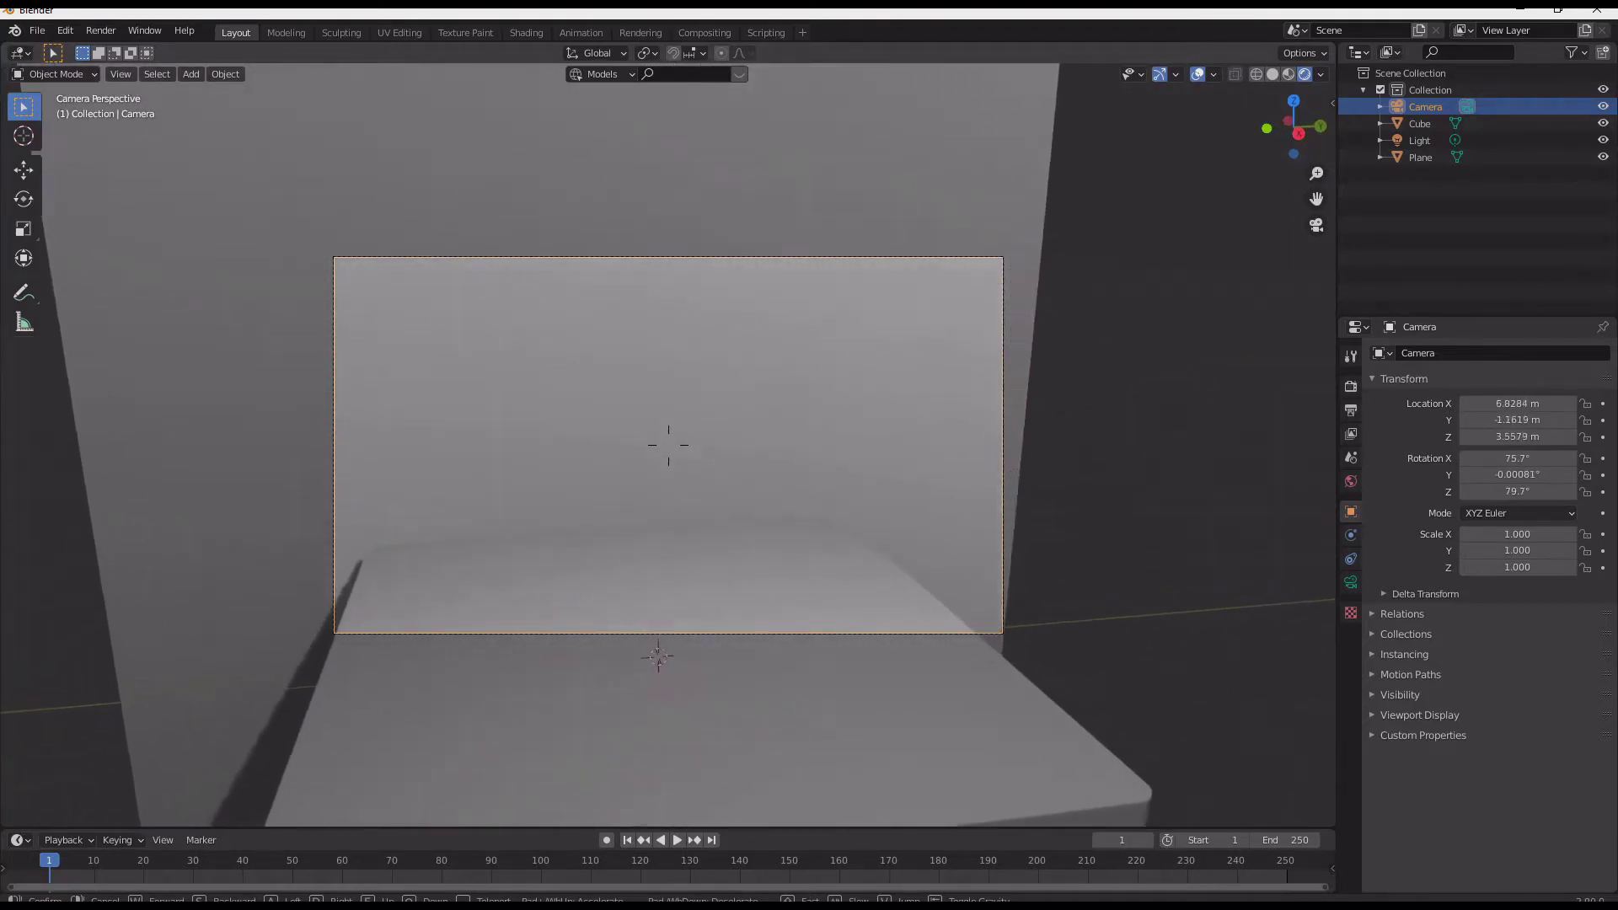
key(w)
key(s)
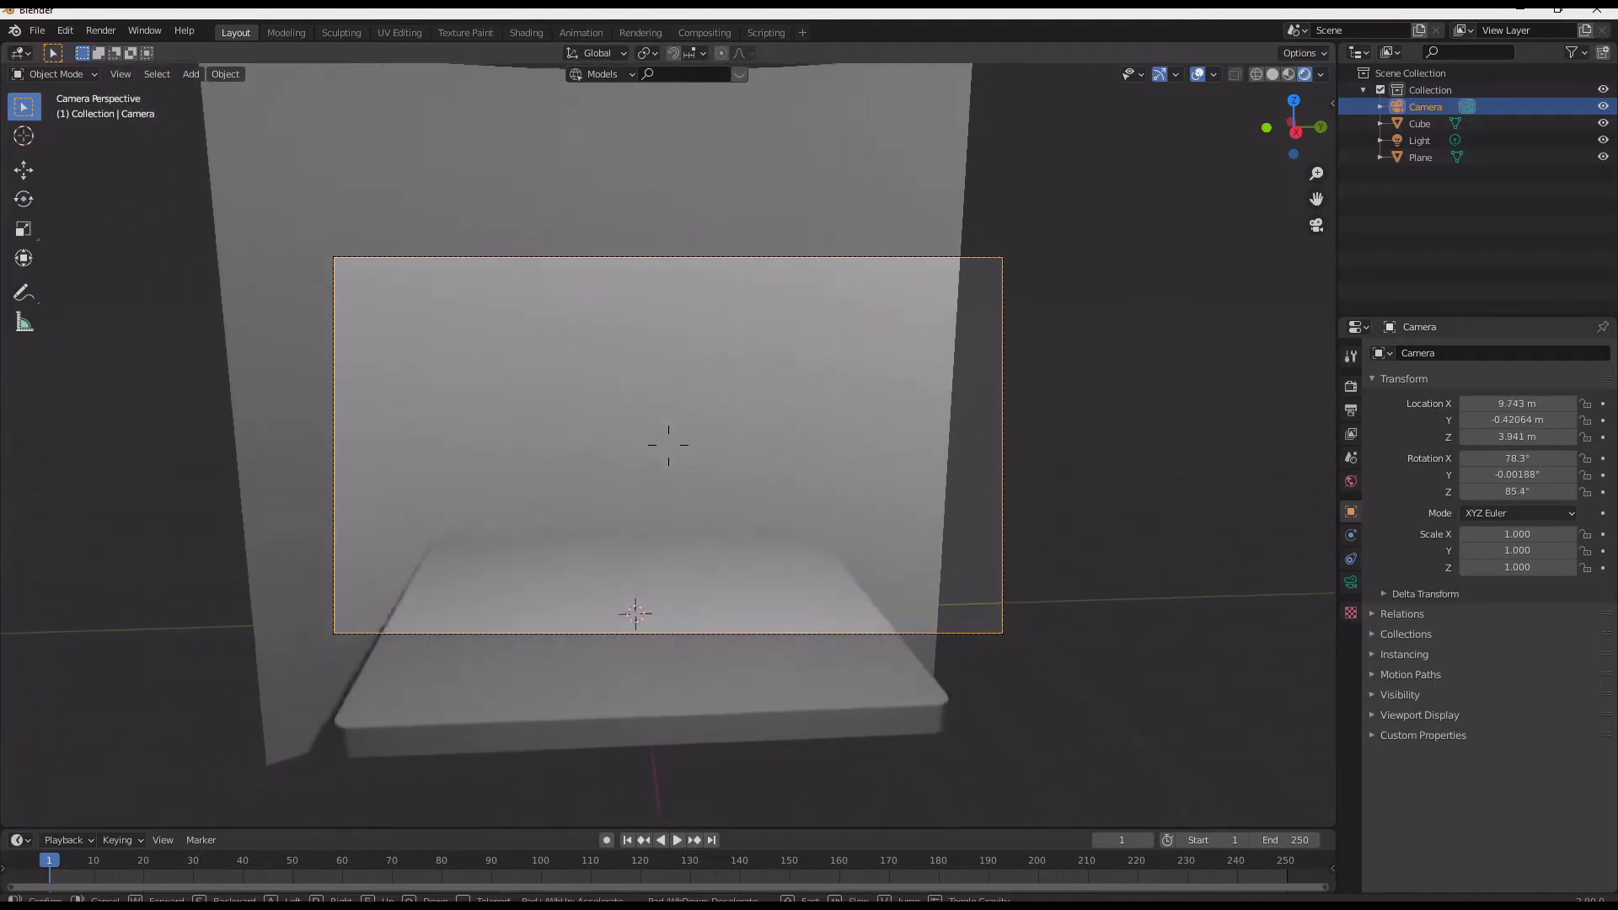
key(w)
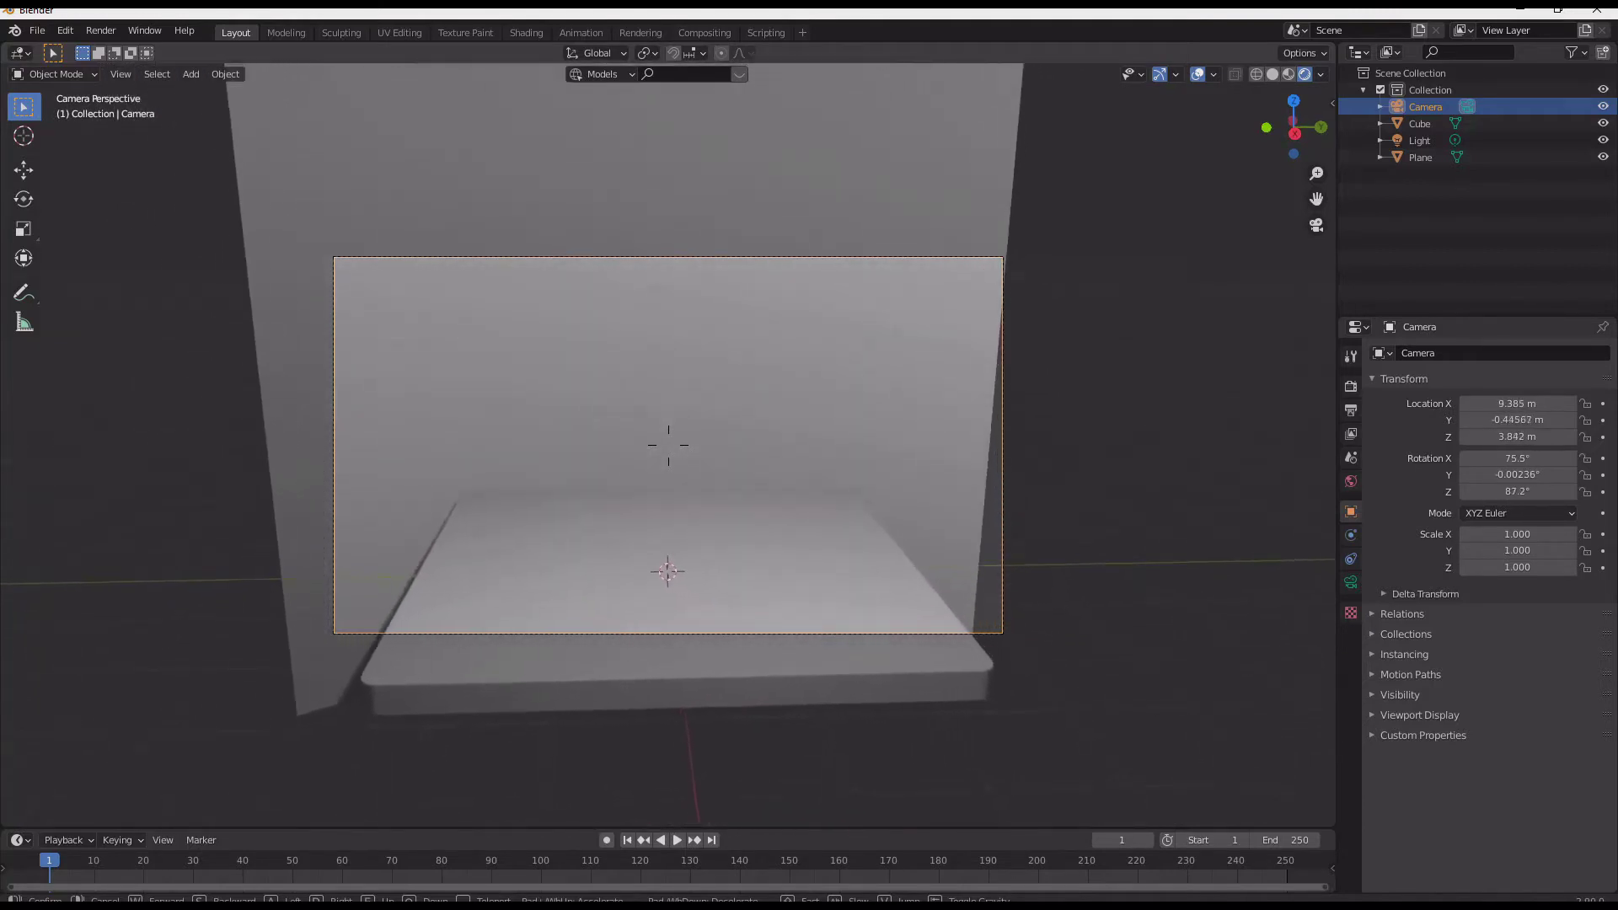
key(w)
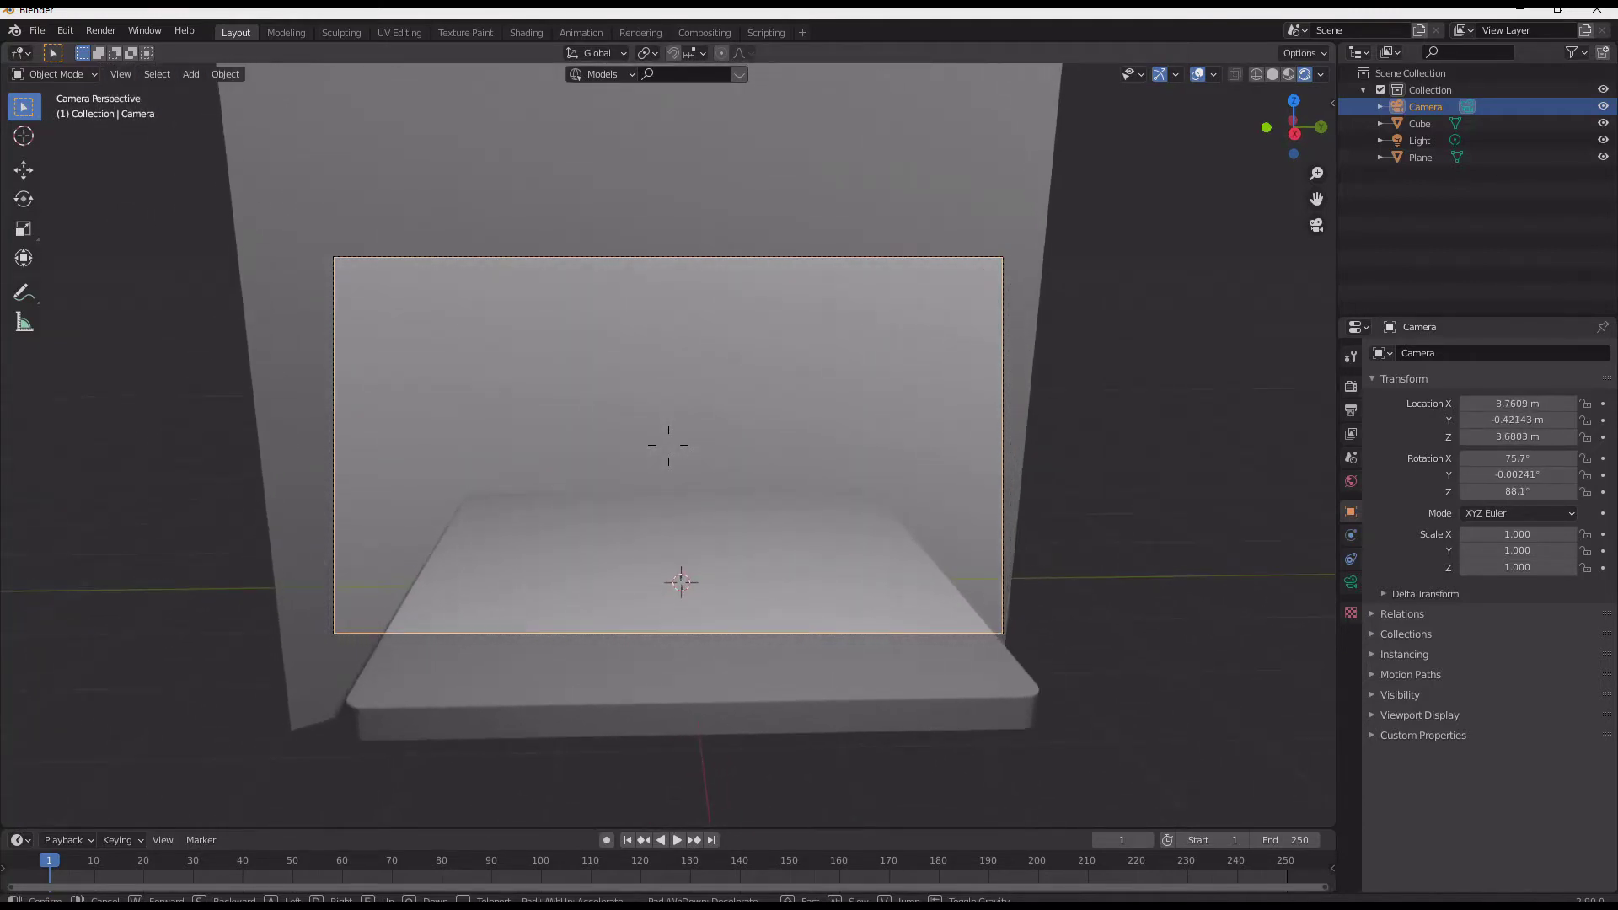
click(801, 507)
Leave the camera view and set the world background colour to use an Environment Texture.
click(824, 549)
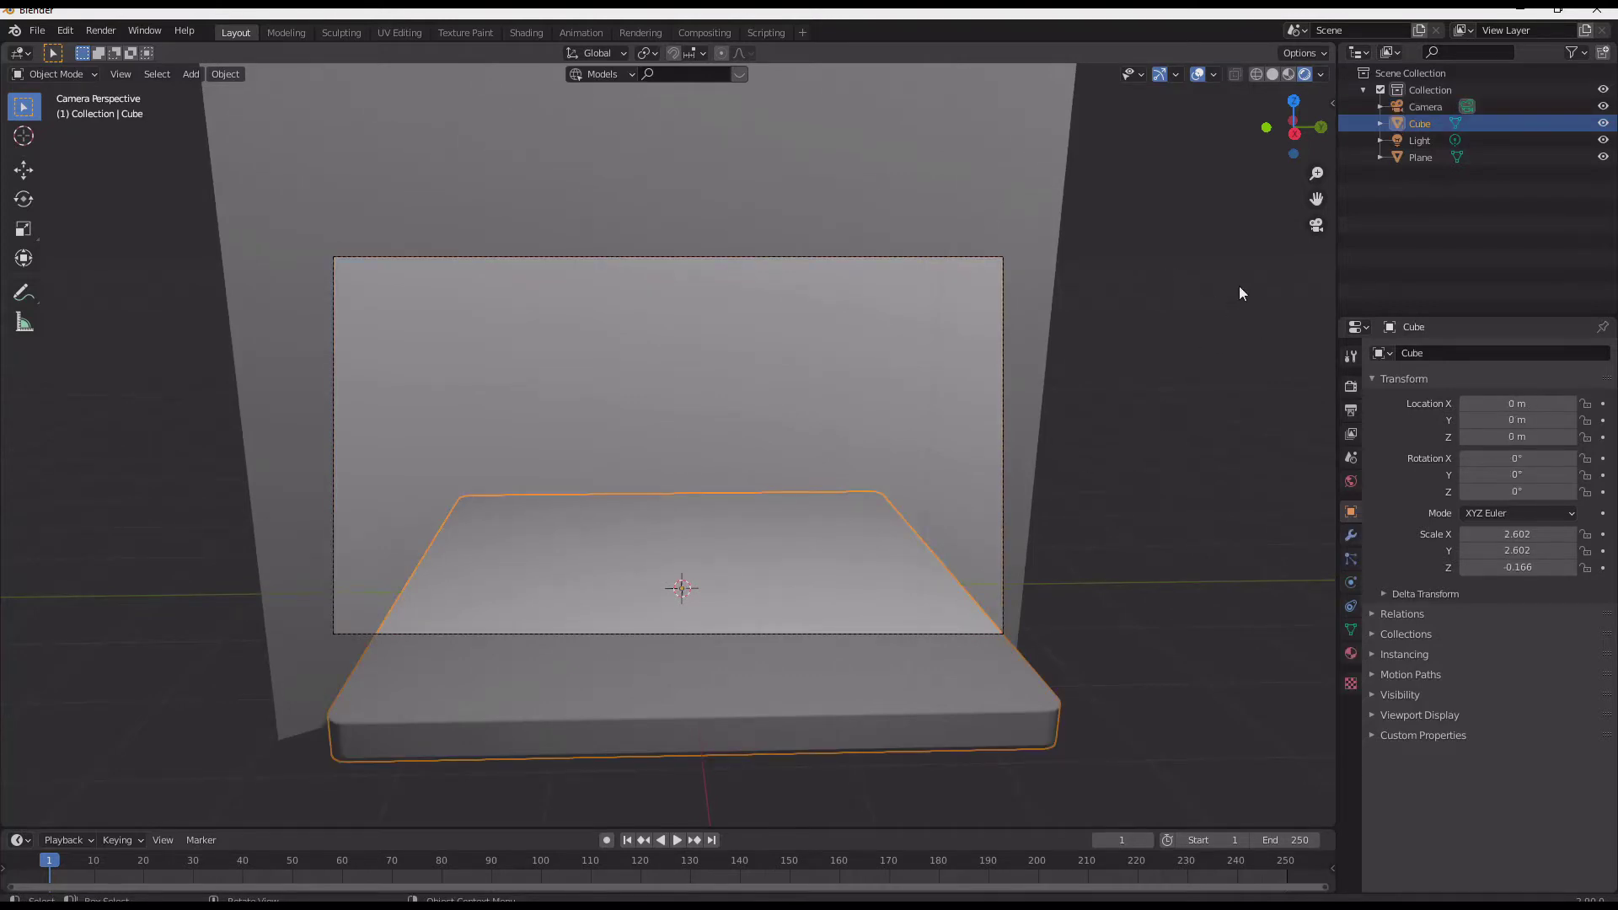
middle_drag(1272, 278, 1159, 287)
scroll(1146, 283, down, 4)
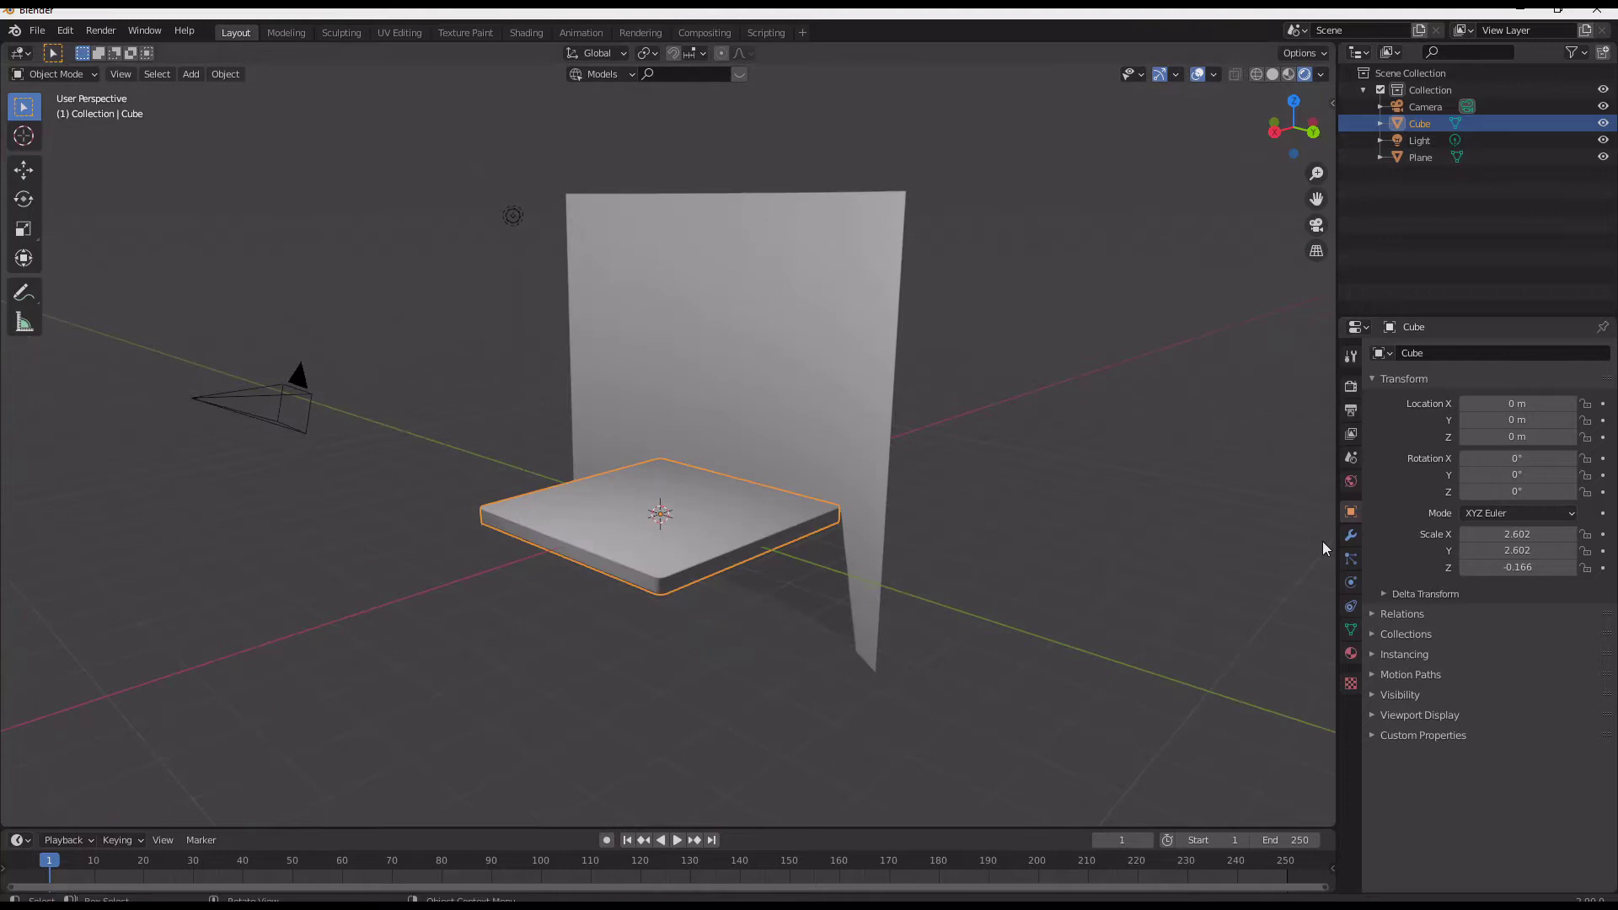
click(1350, 482)
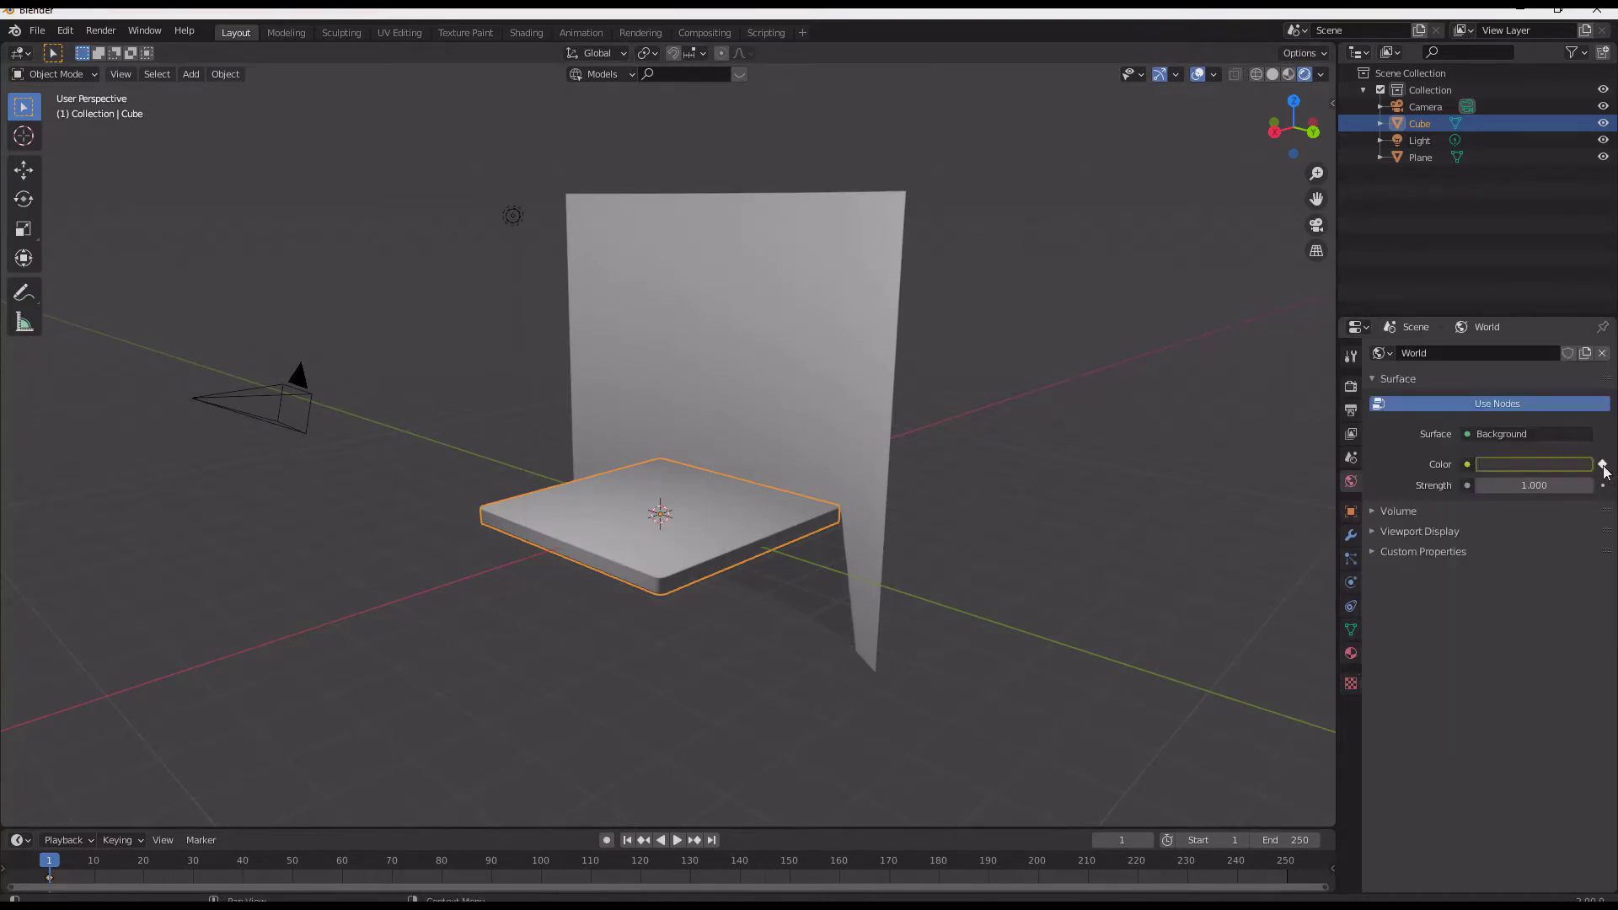
click(1499, 467)
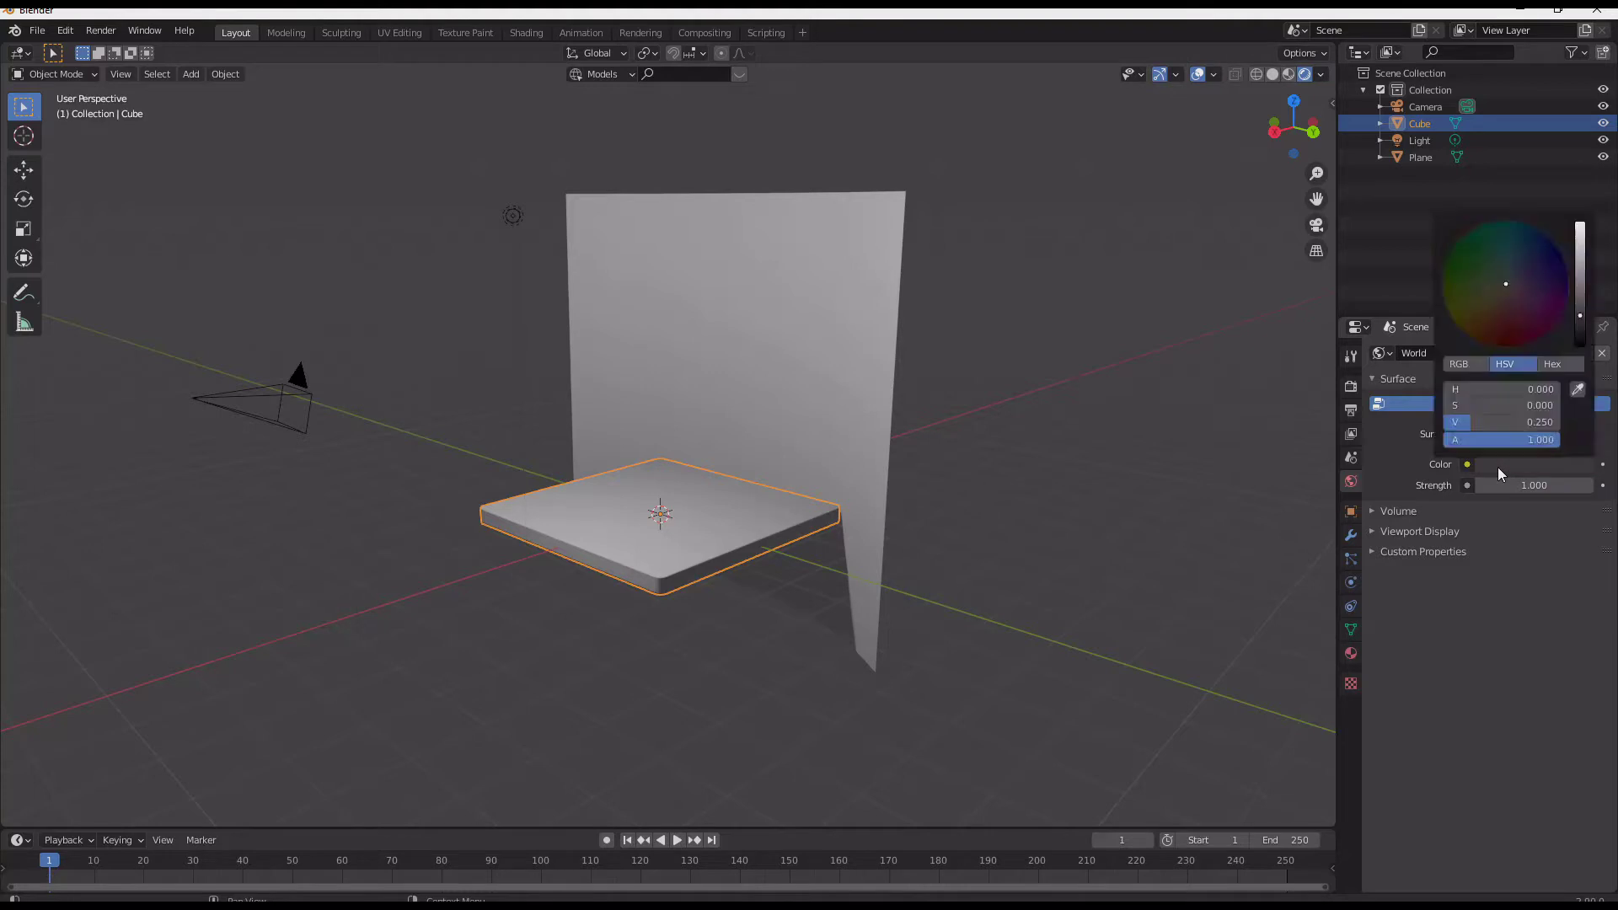
click(1467, 464)
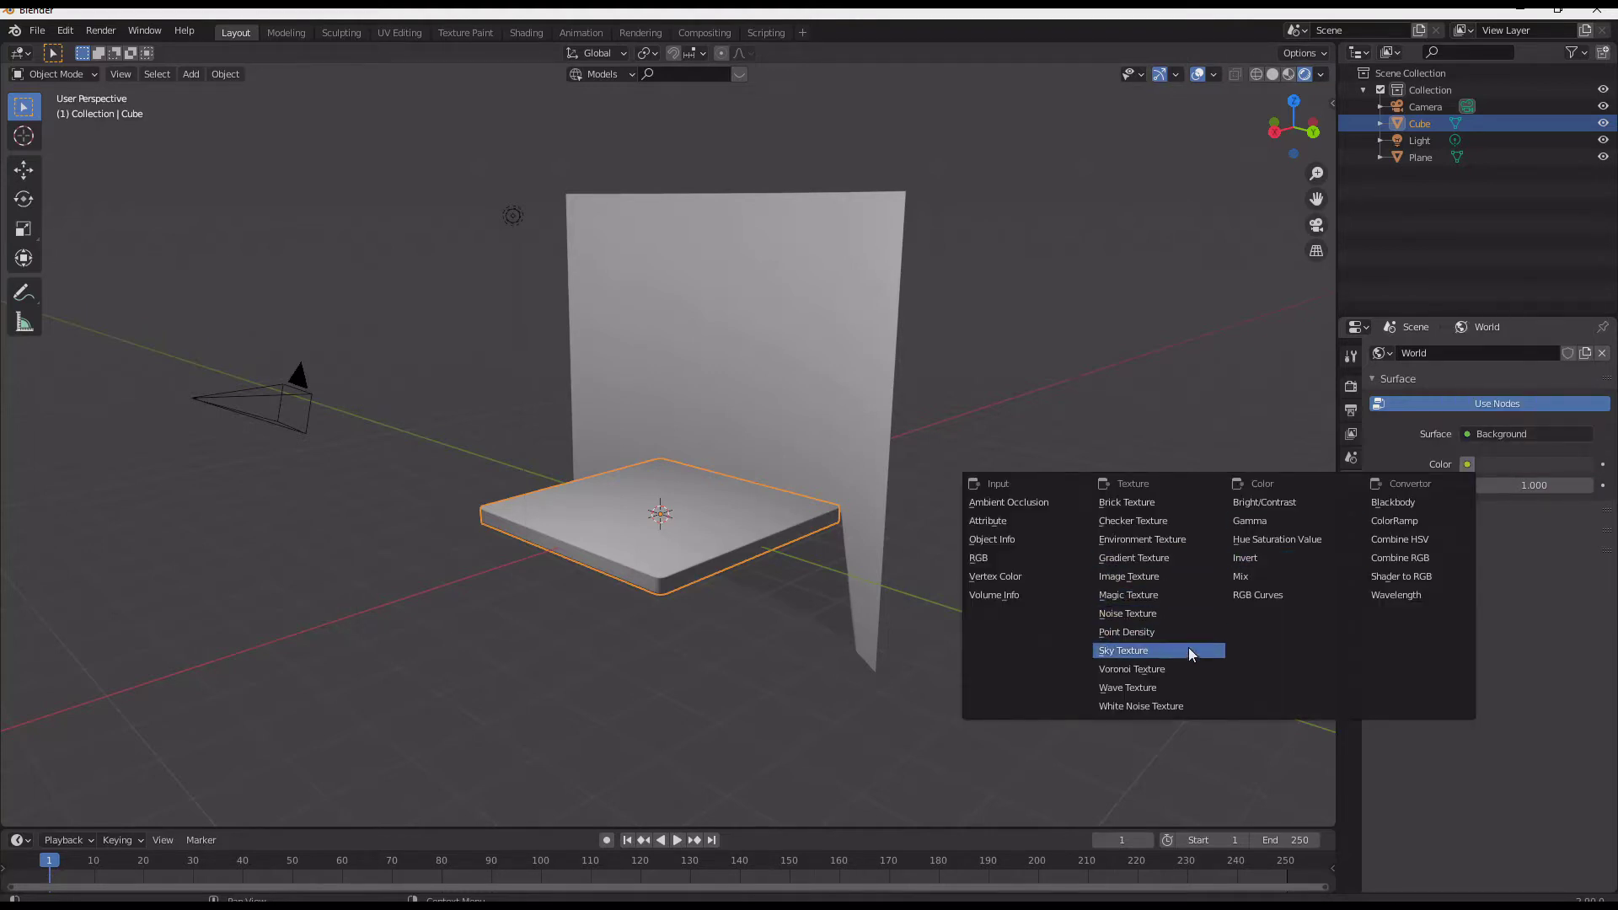
click(1163, 539)
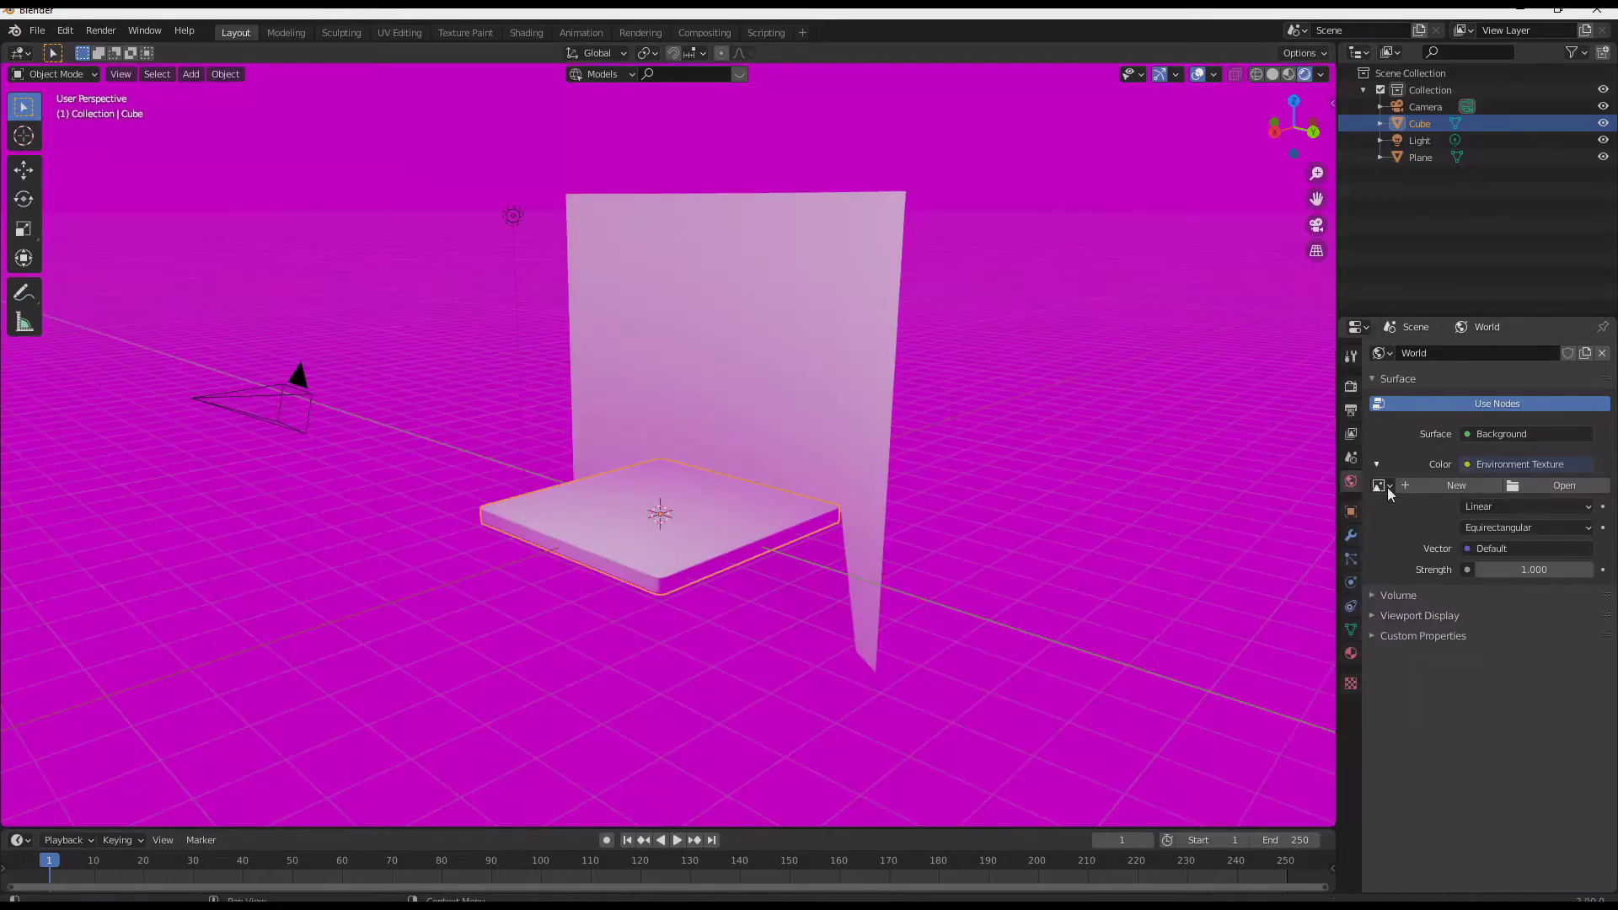
Load abandoned_factory_canteen_01_2k.hdr from the Downloads folder as the world's environment image.
click(1544, 486)
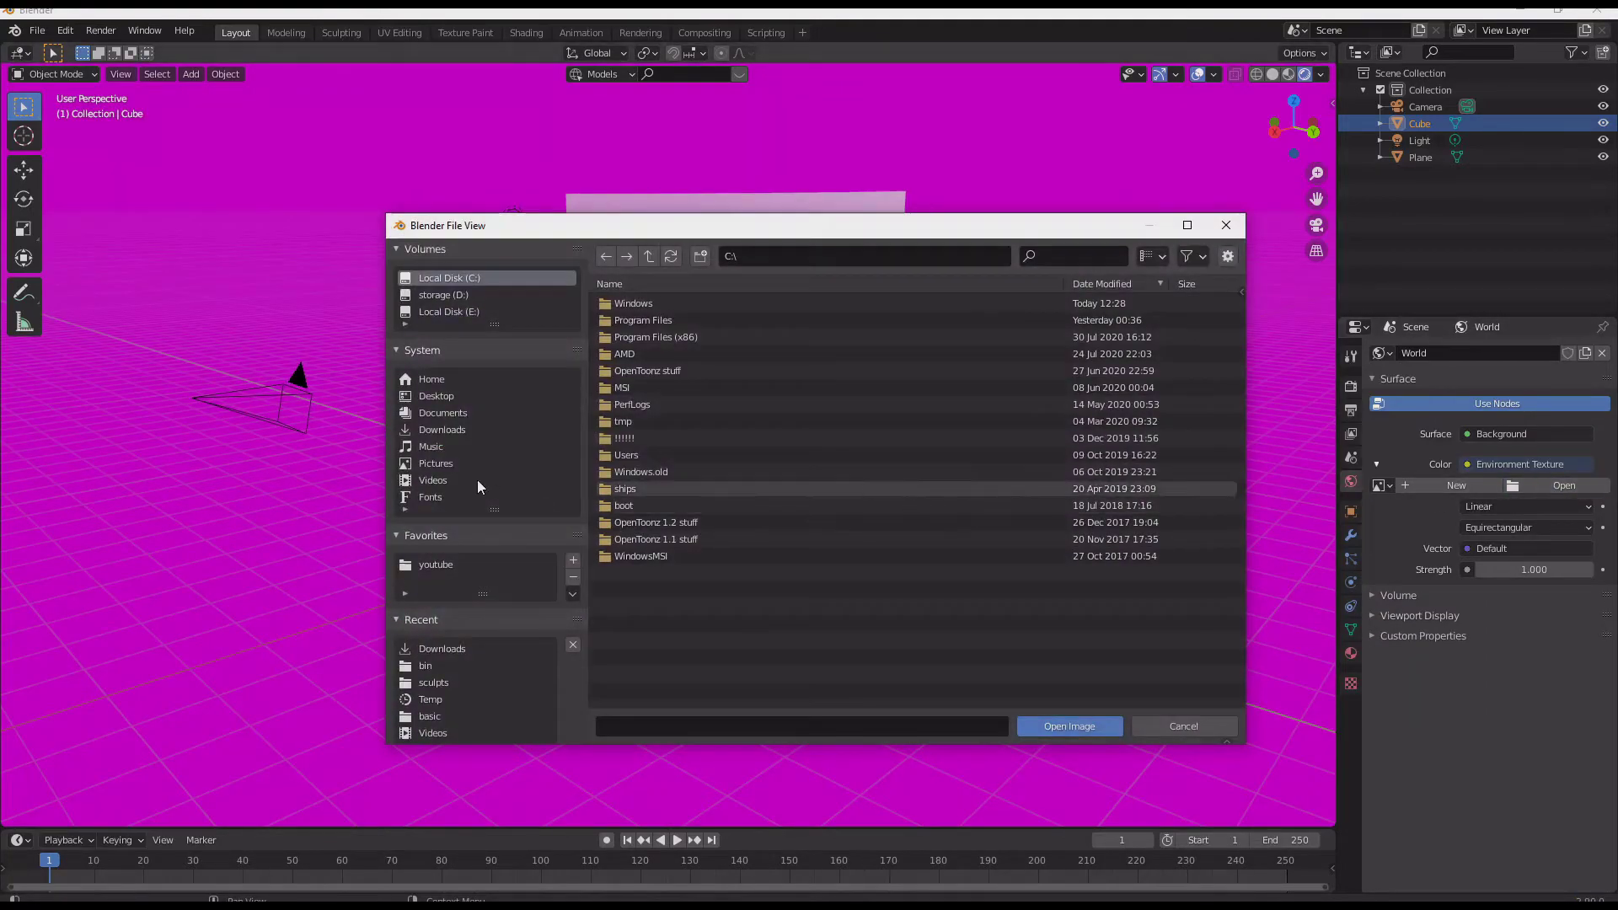
click(451, 429)
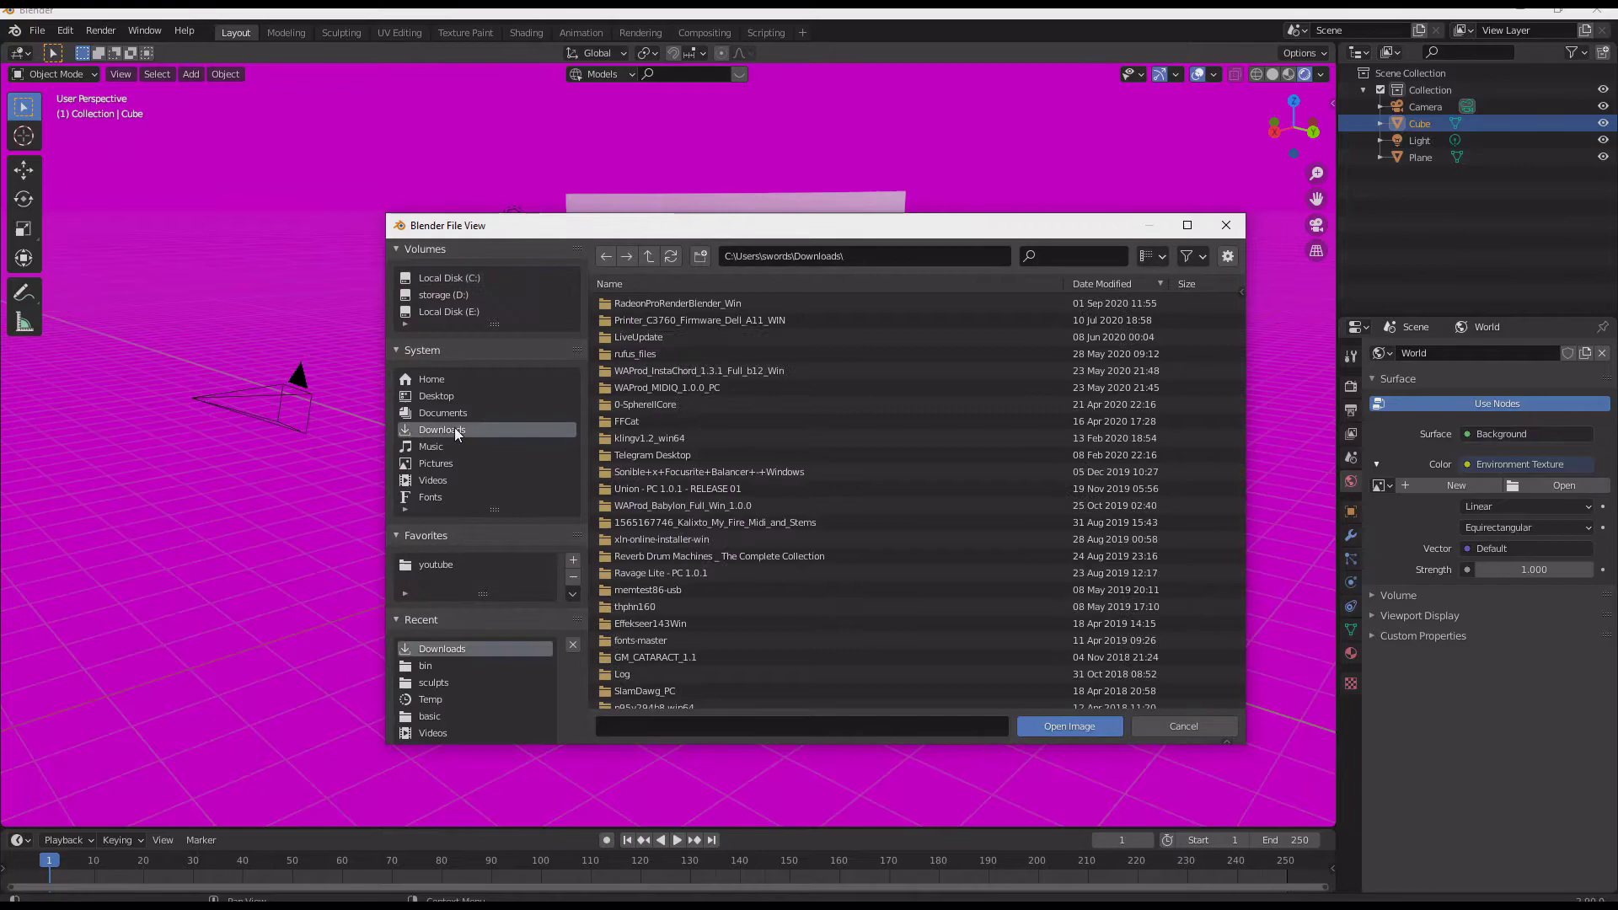
scroll(711, 548, down, 5)
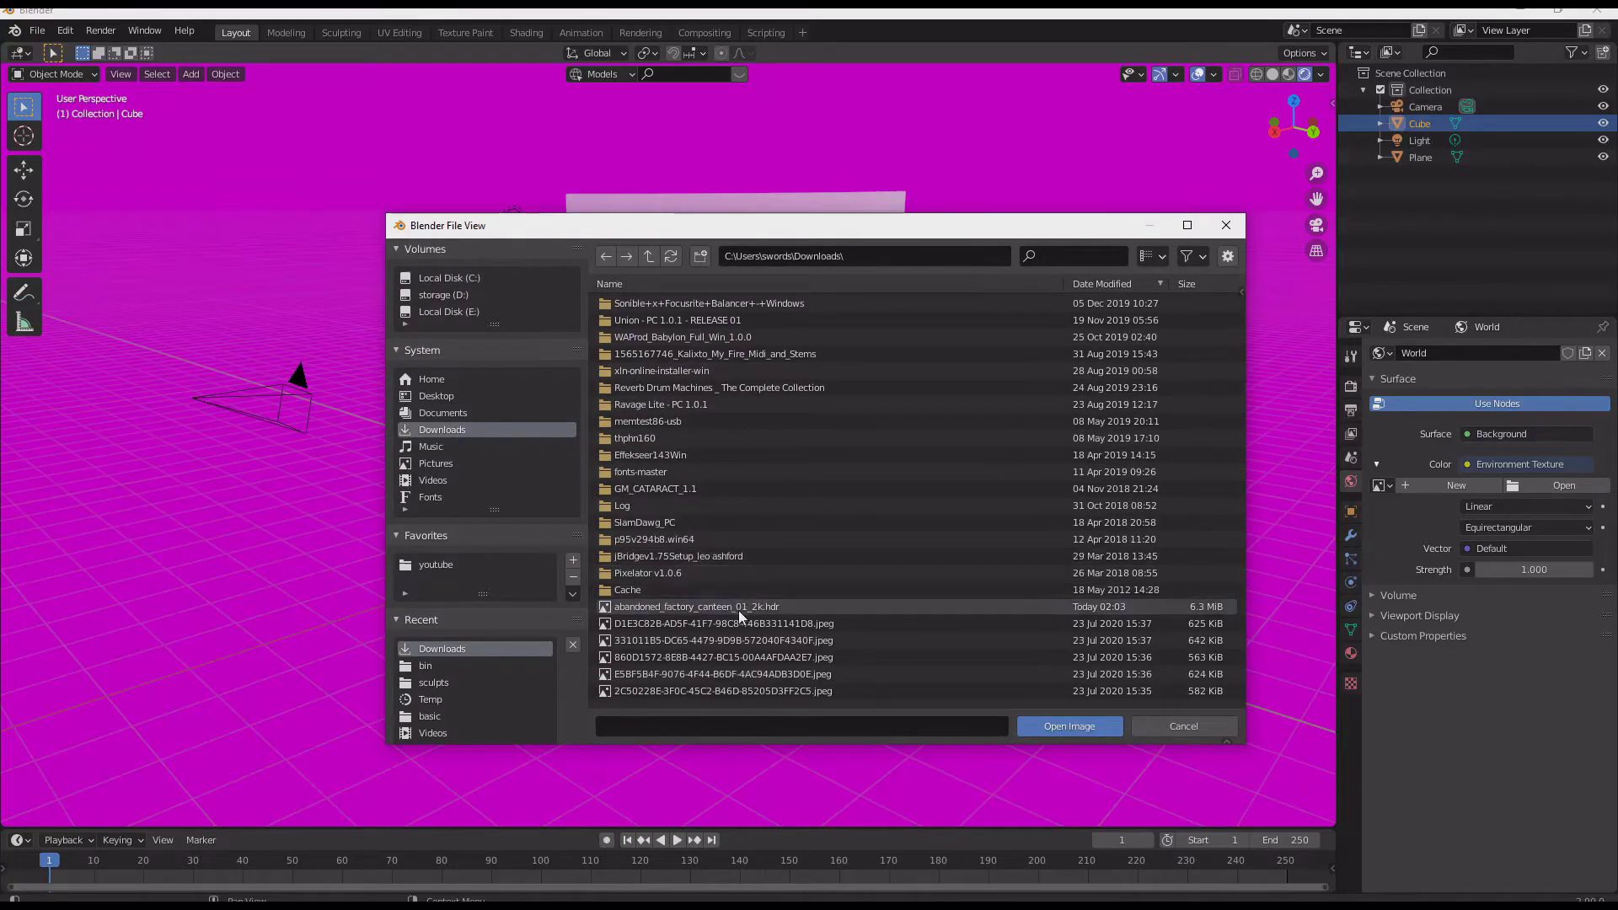
click(762, 606)
click(1046, 725)
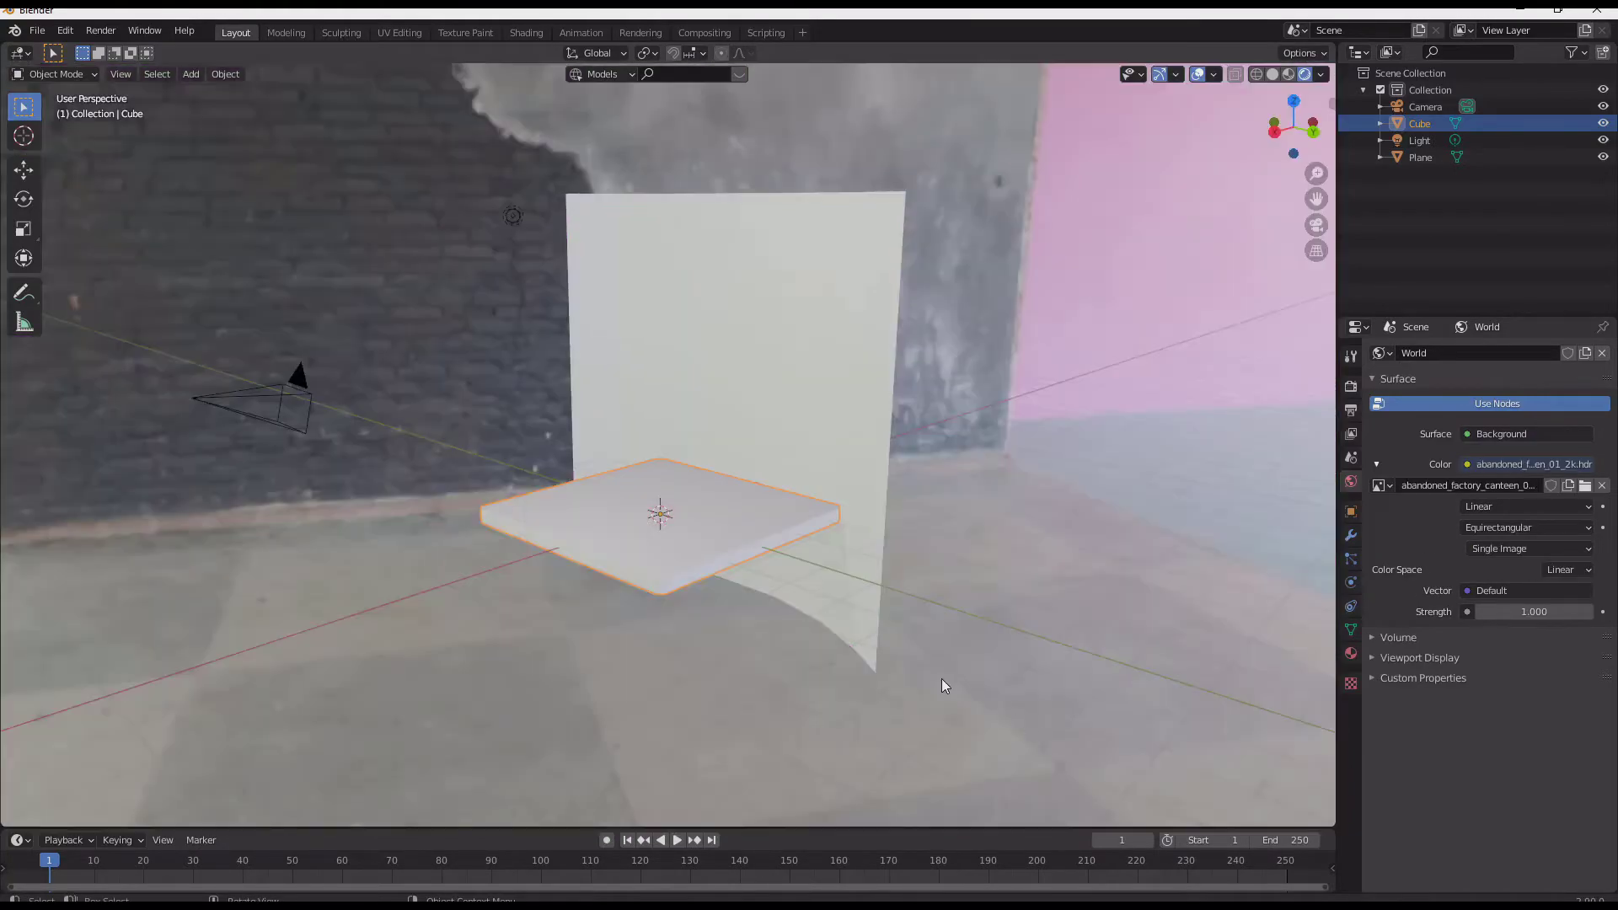
Clear the selection and add a UV sphere at the slab's centre.
mouse_move(682, 605)
middle_down()
mouse_move(909, 621)
mouse_move(828, 661)
mouse_move(665, 604)
middle_up()
scroll(740, 620, up, 5)
scroll(740, 621, down, 3)
key(a)
key(a)
key(a)
key(a)
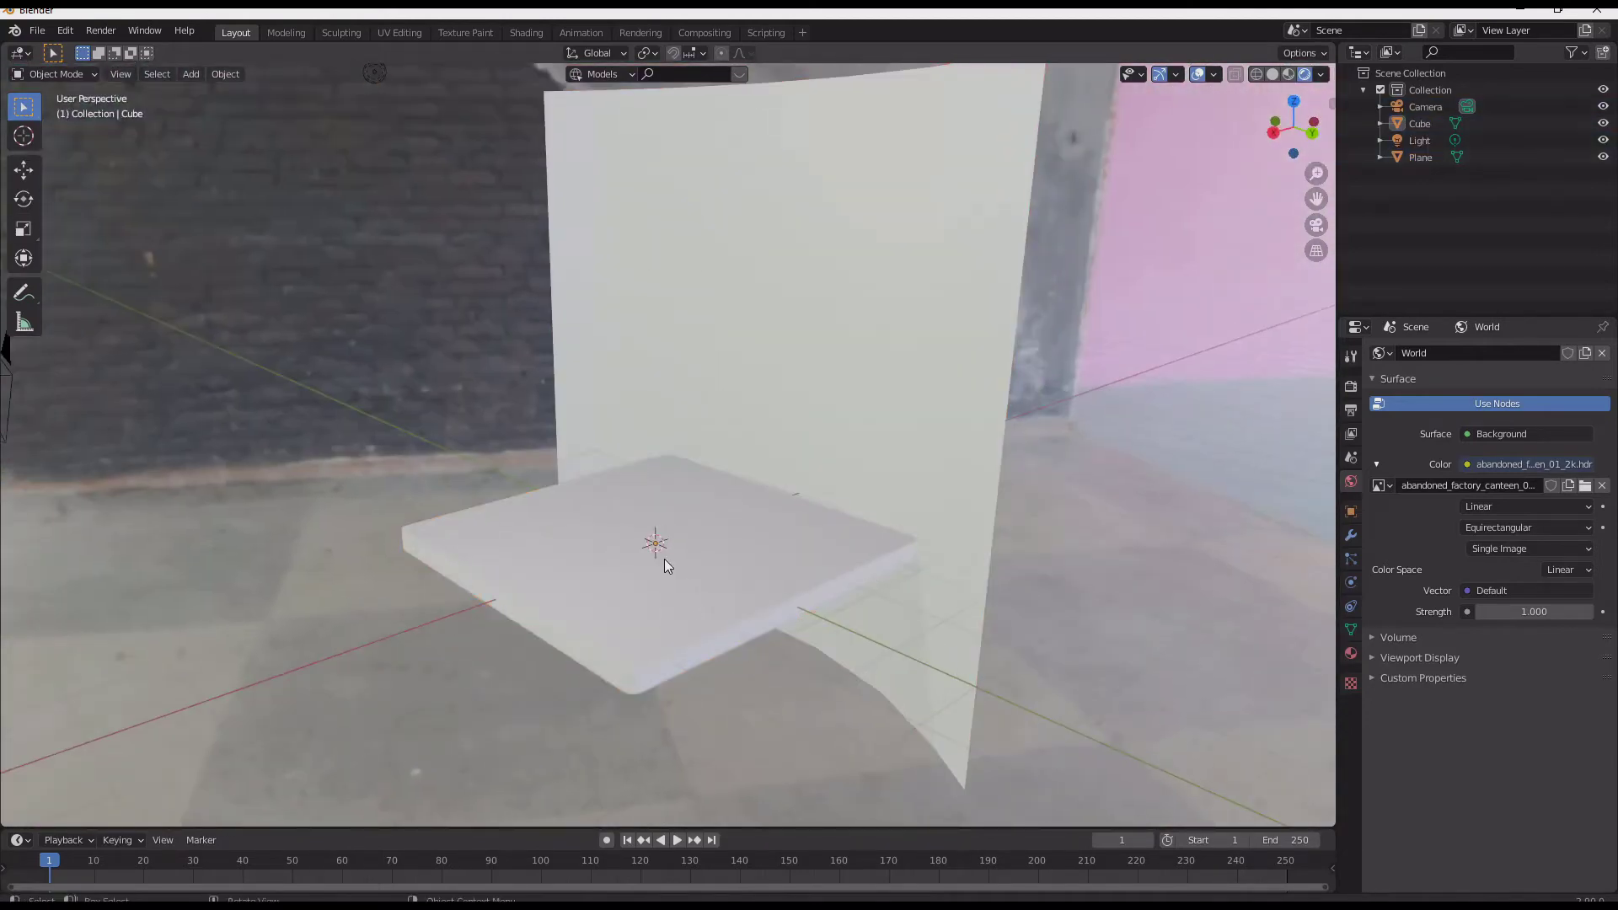
key(shift+a)
mouse_move(666, 540)
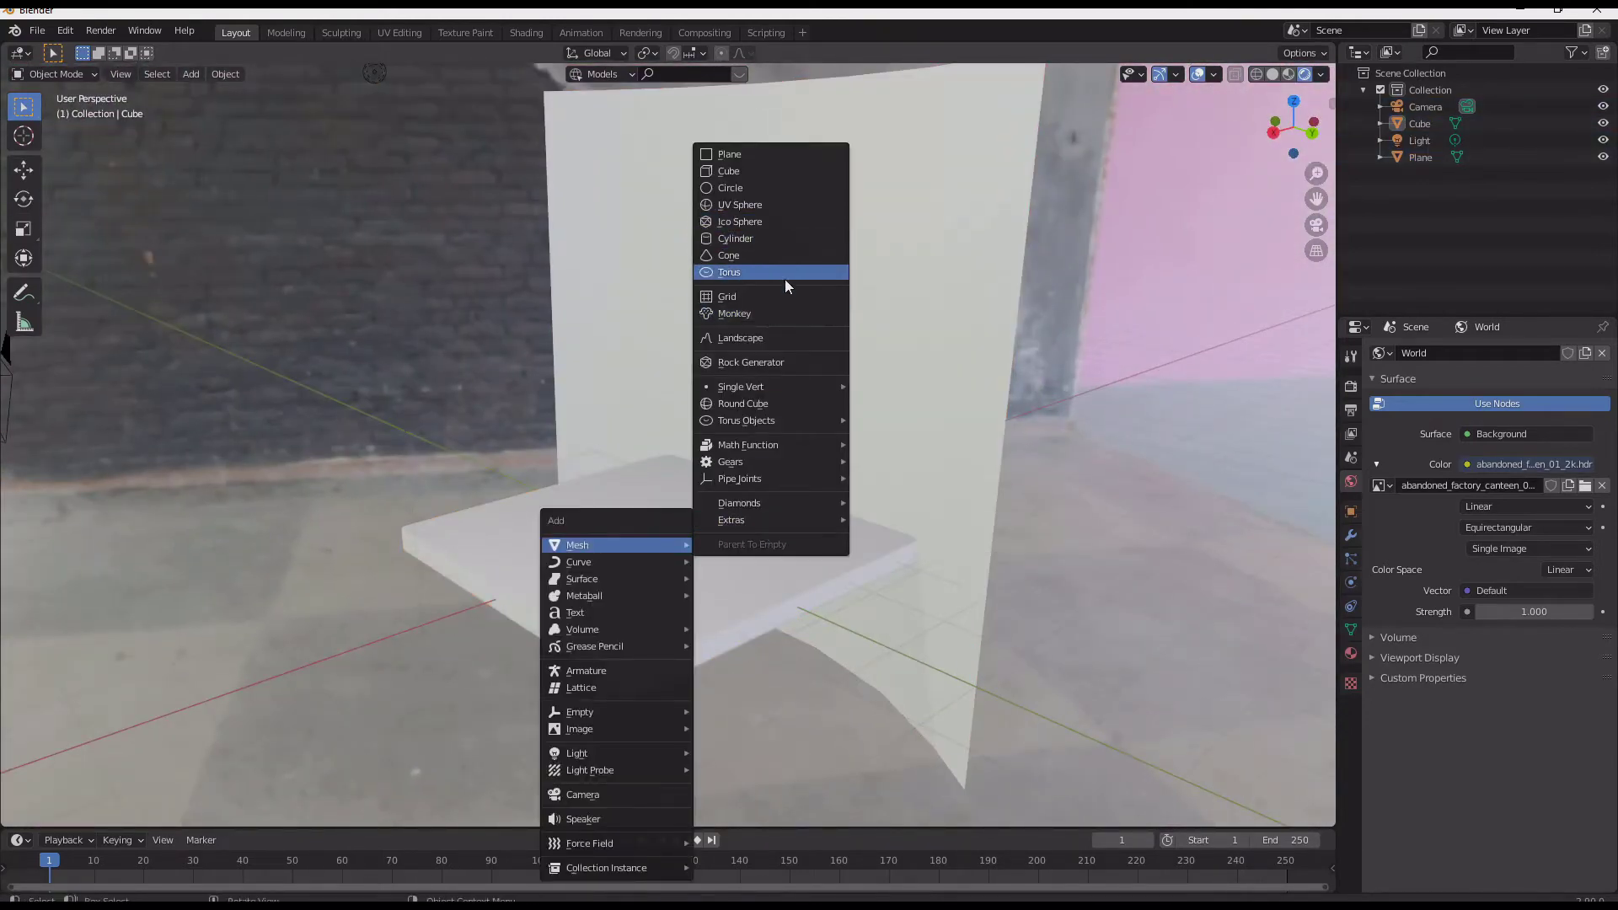
click(784, 205)
scroll(770, 327, down, 4)
scroll(796, 320, up, 7)
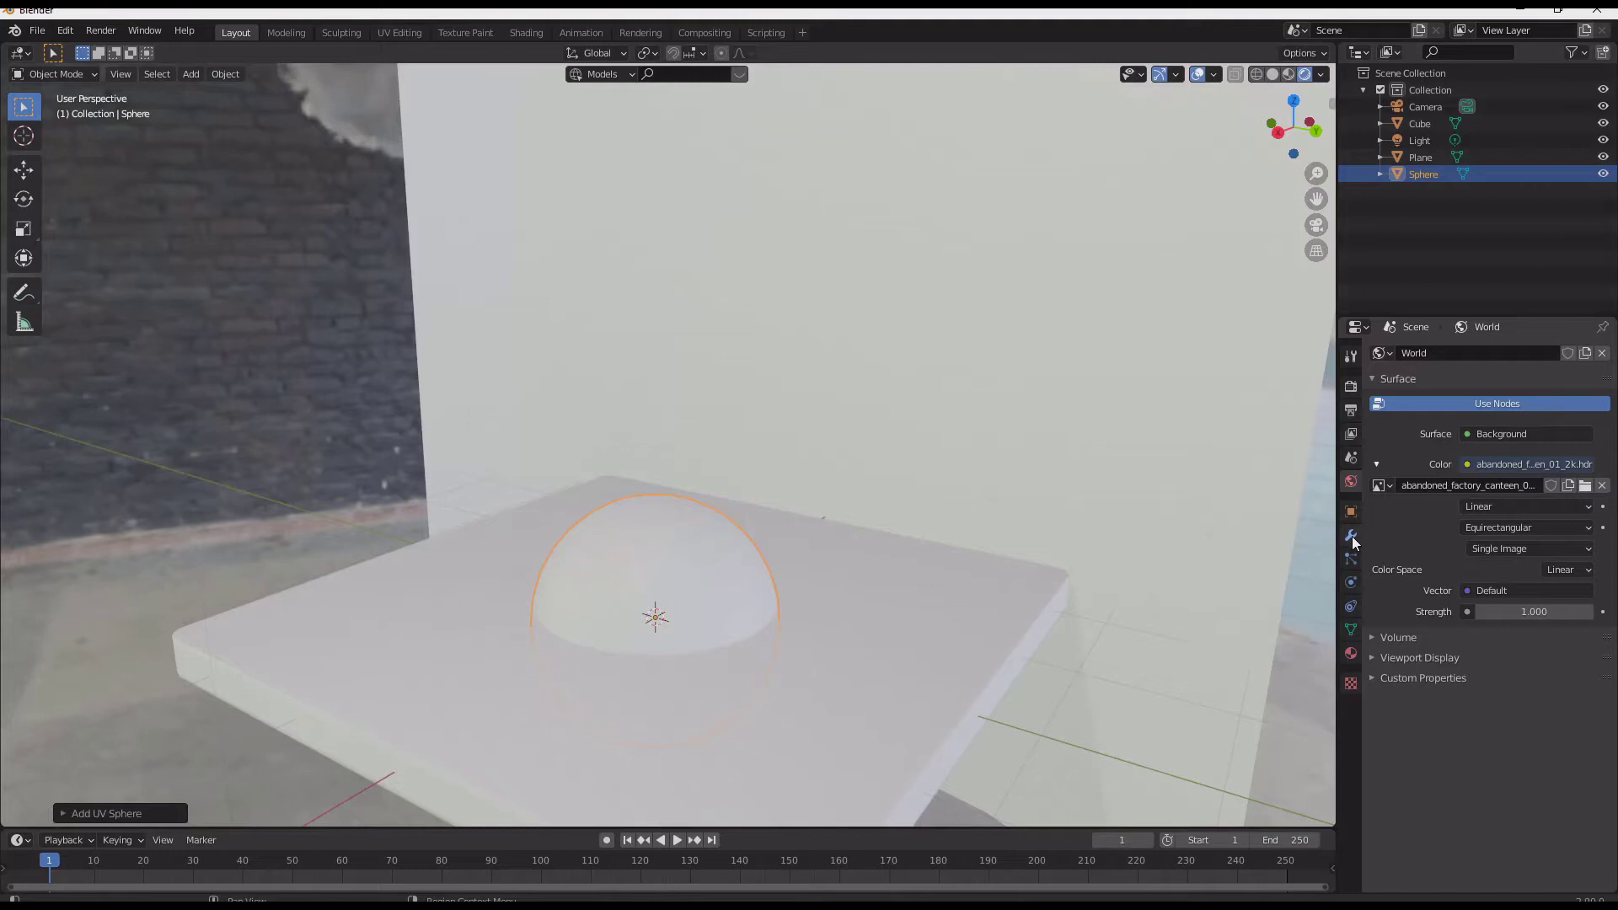
Create a new material for the sphere and set its surface shader to Glass BSDF.
click(1351, 654)
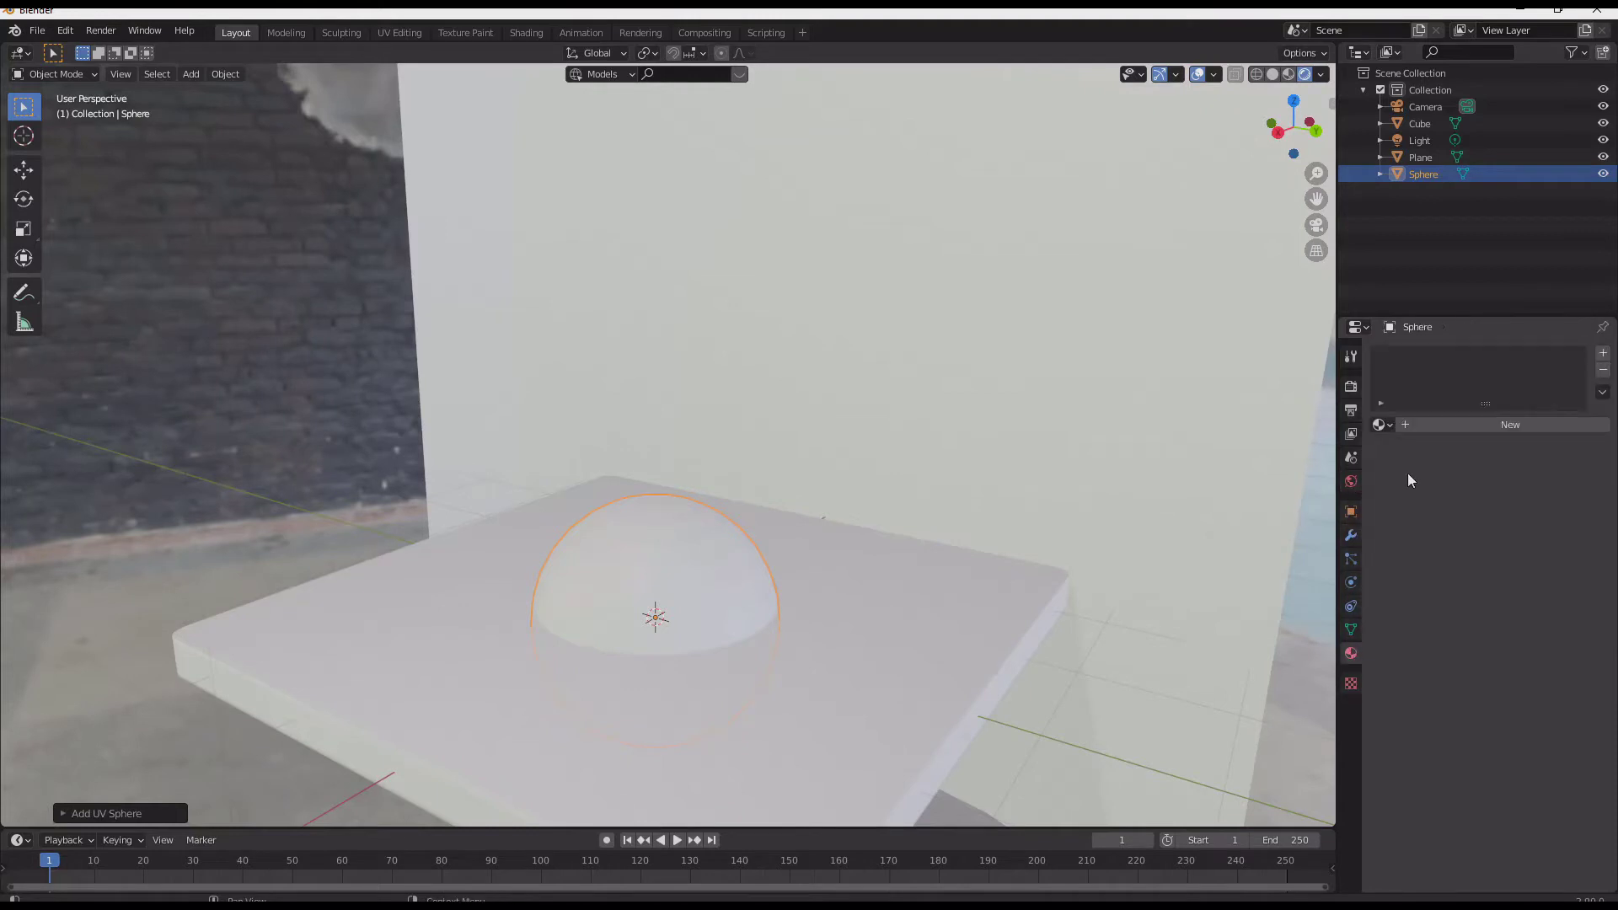
click(1387, 426)
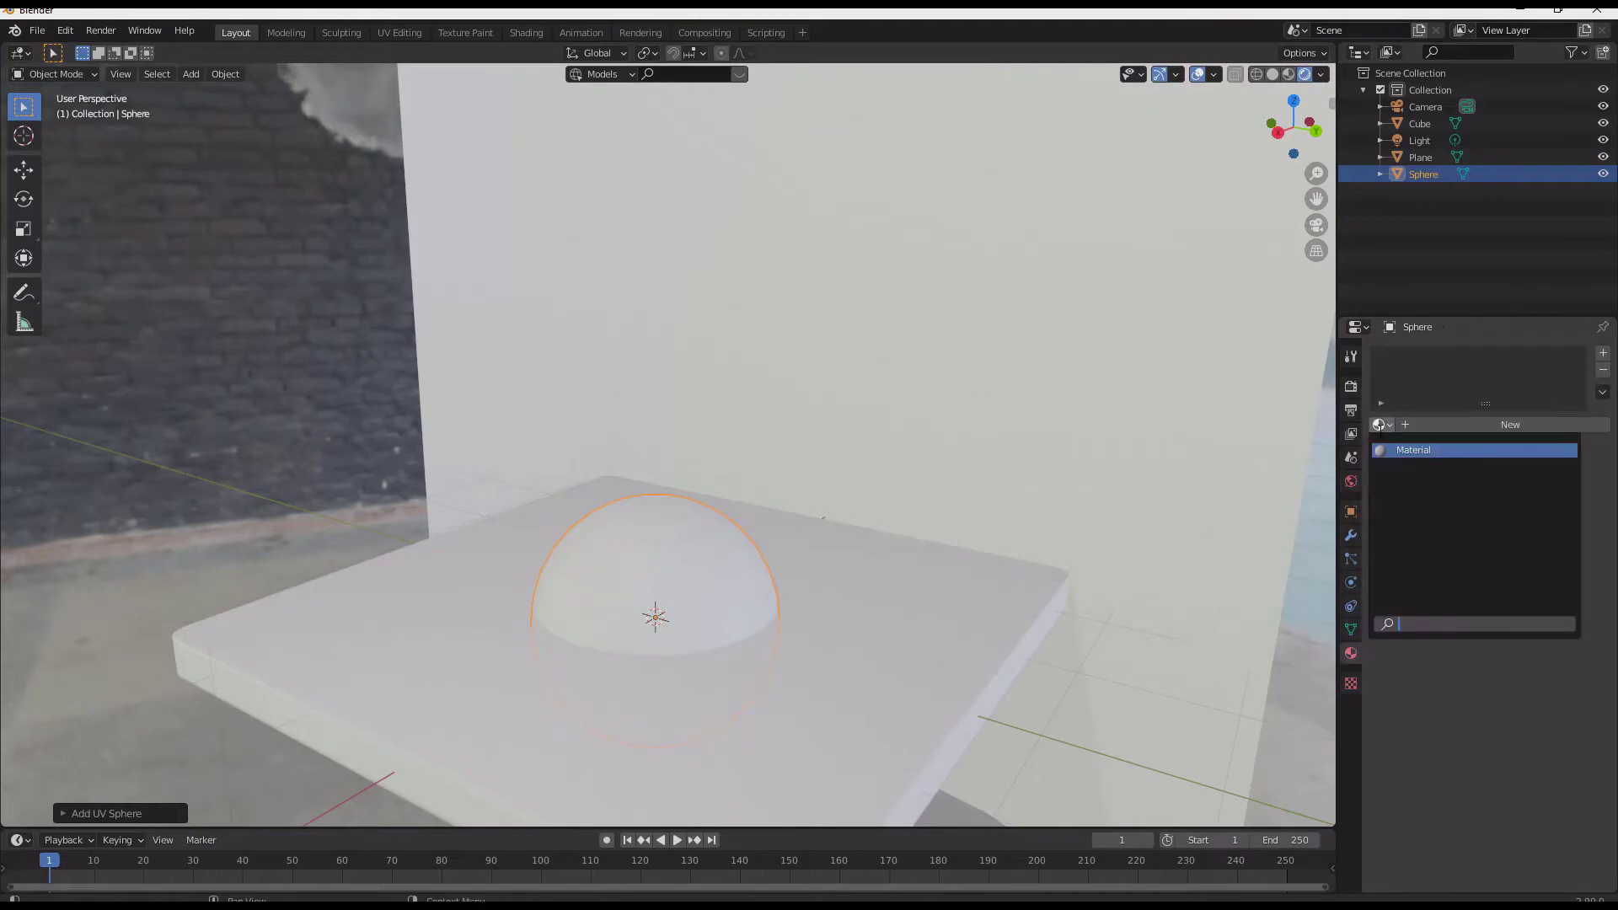
click(1604, 354)
click(1529, 424)
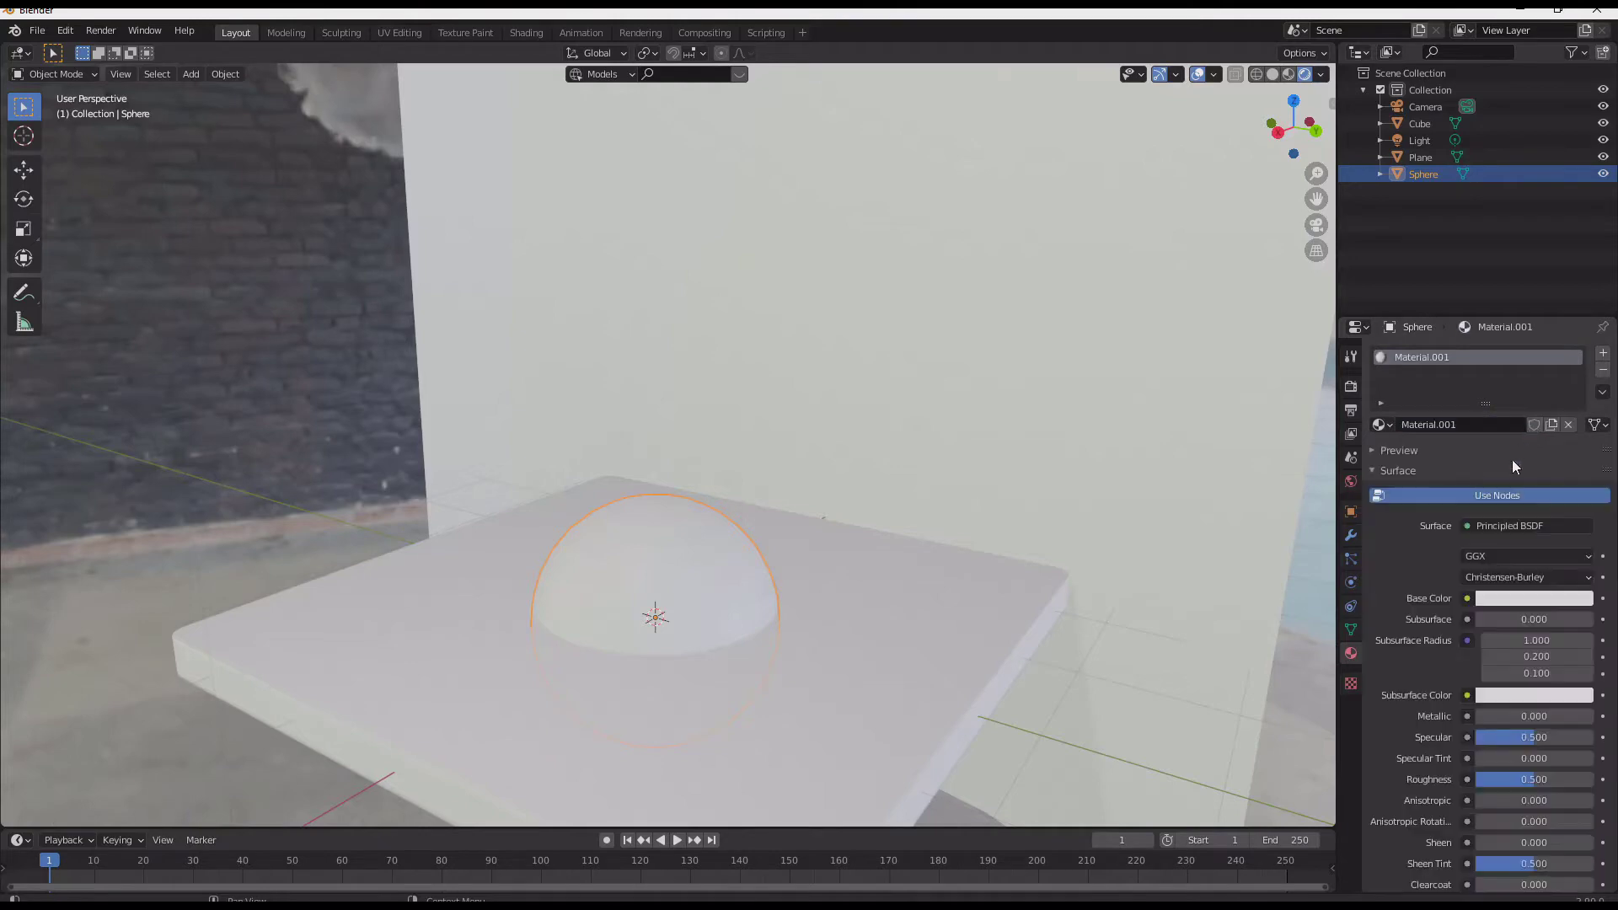
click(1506, 525)
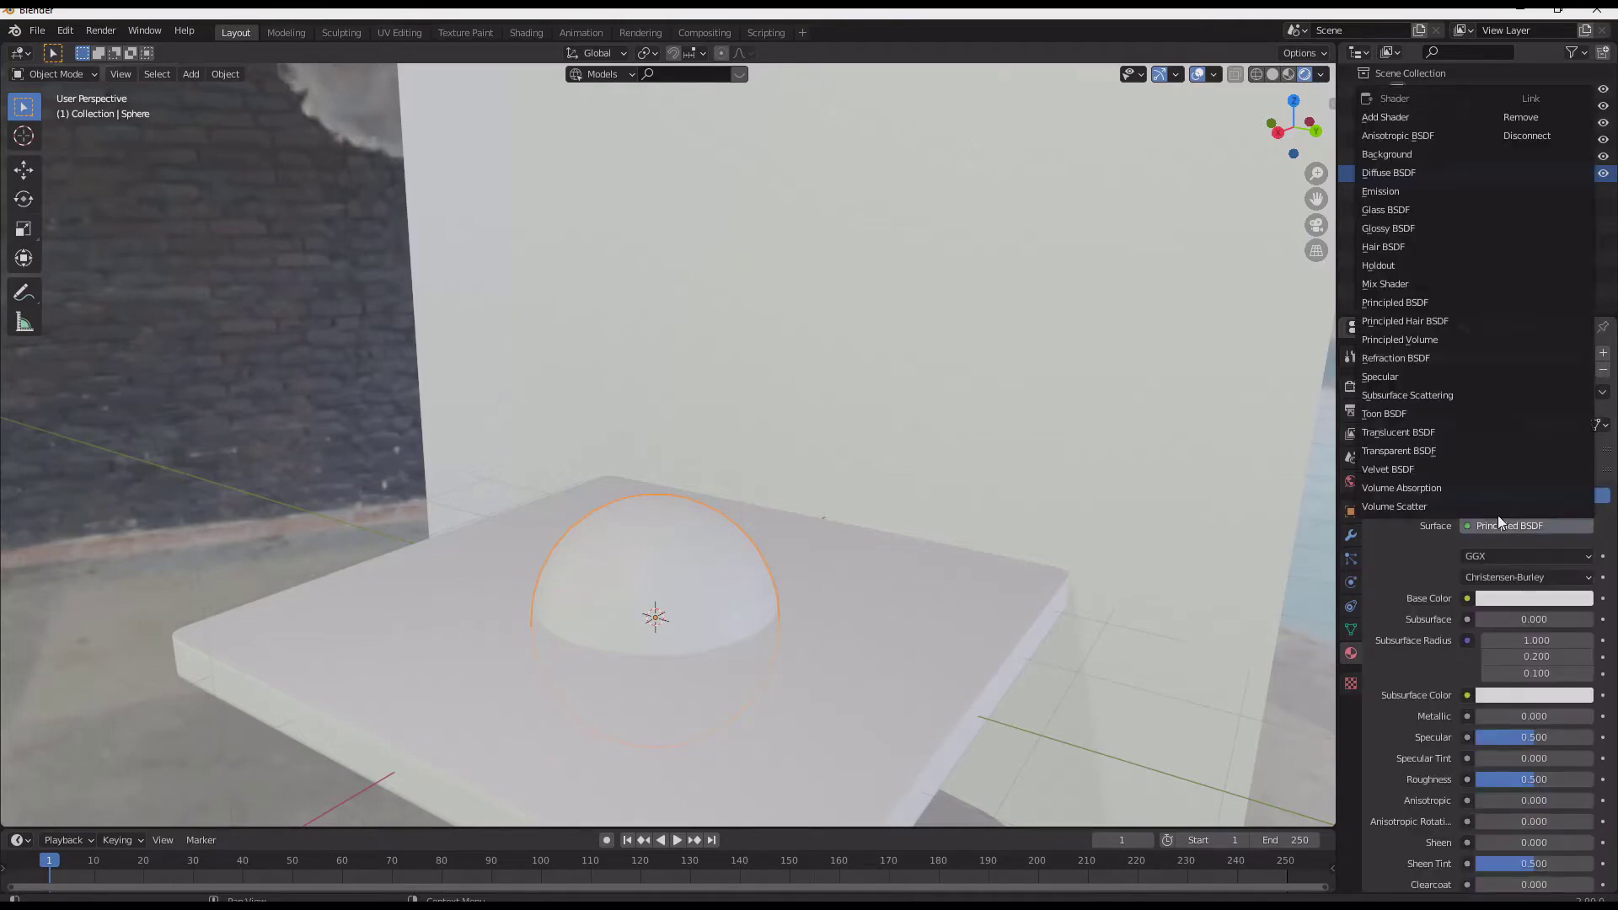
click(1391, 211)
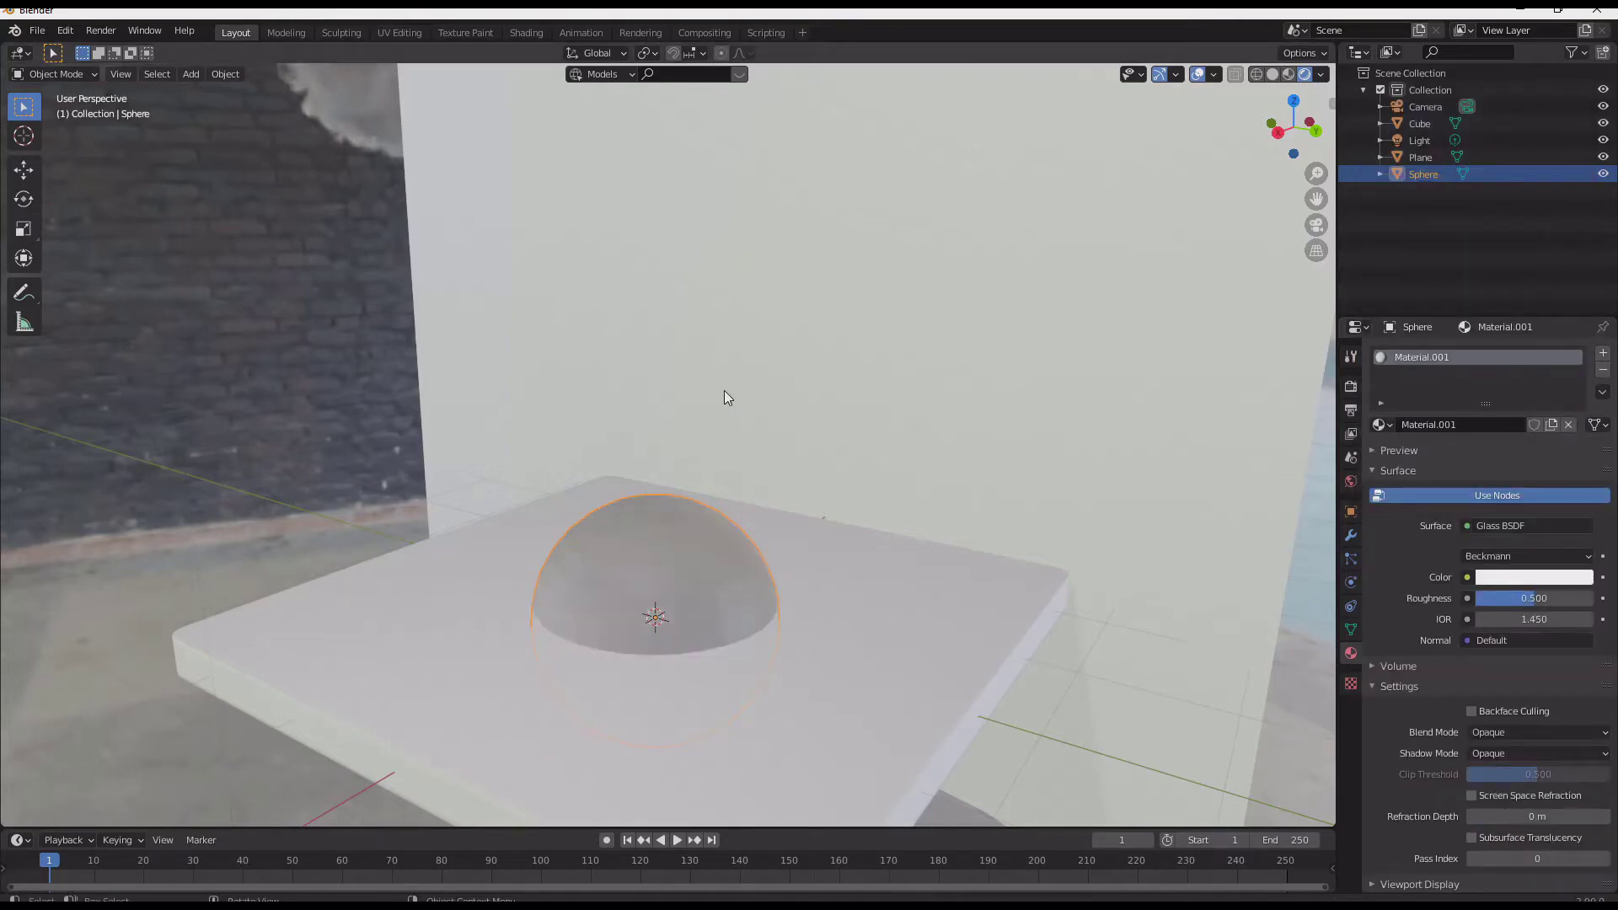
Raise the sphere about 0.96 m so it rests on the slab.
middle_drag(725, 391, 750, 407)
scroll(750, 407, down, 2)
scroll(738, 410, up, 2)
key(g)
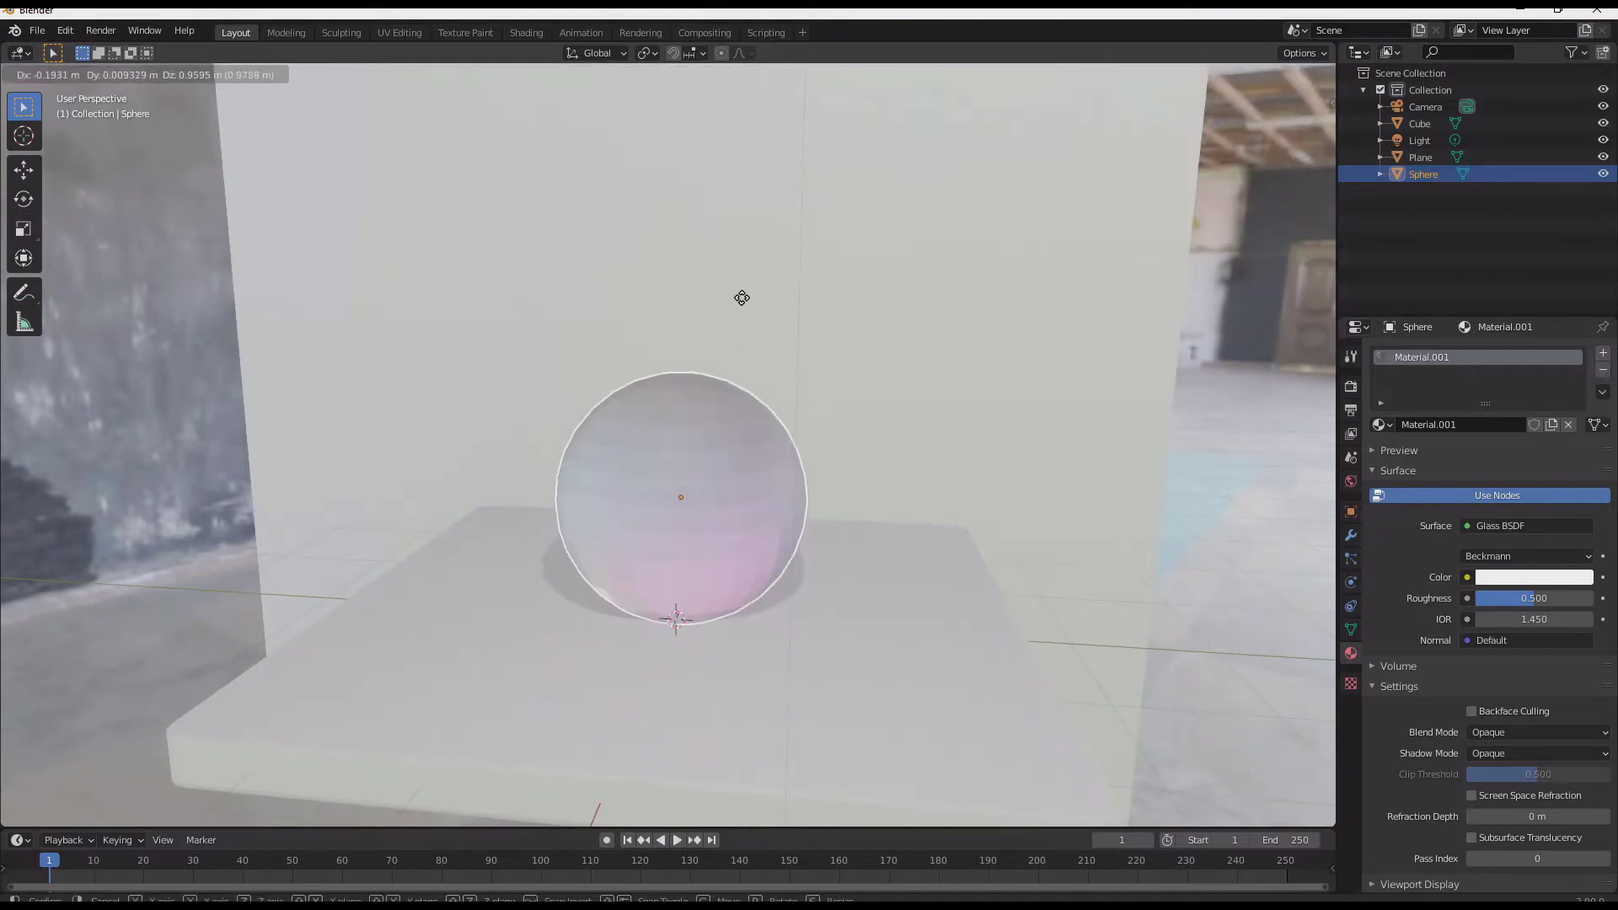
click(750, 308)
Shade the glass sphere smooth.
middle_drag(755, 318, 722, 359)
right_click(655, 429)
click(665, 429)
middle_drag(687, 430, 727, 457)
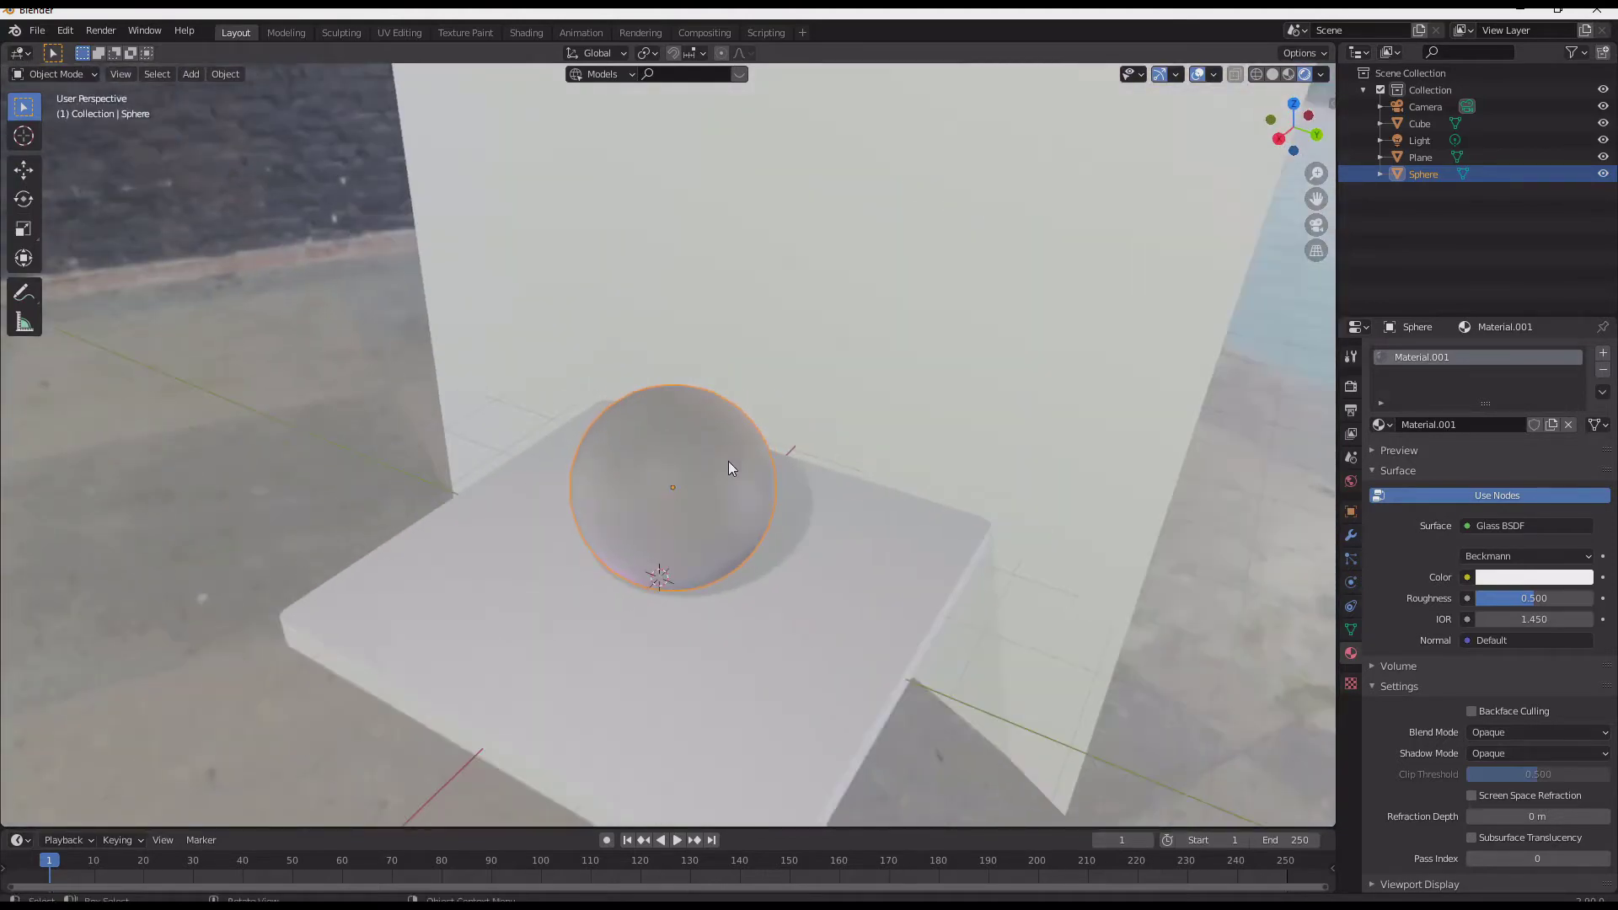
In the right orthographic view, raise the sphere about 0.26 m so it clears the slab's upper surface.
key(KP_1)
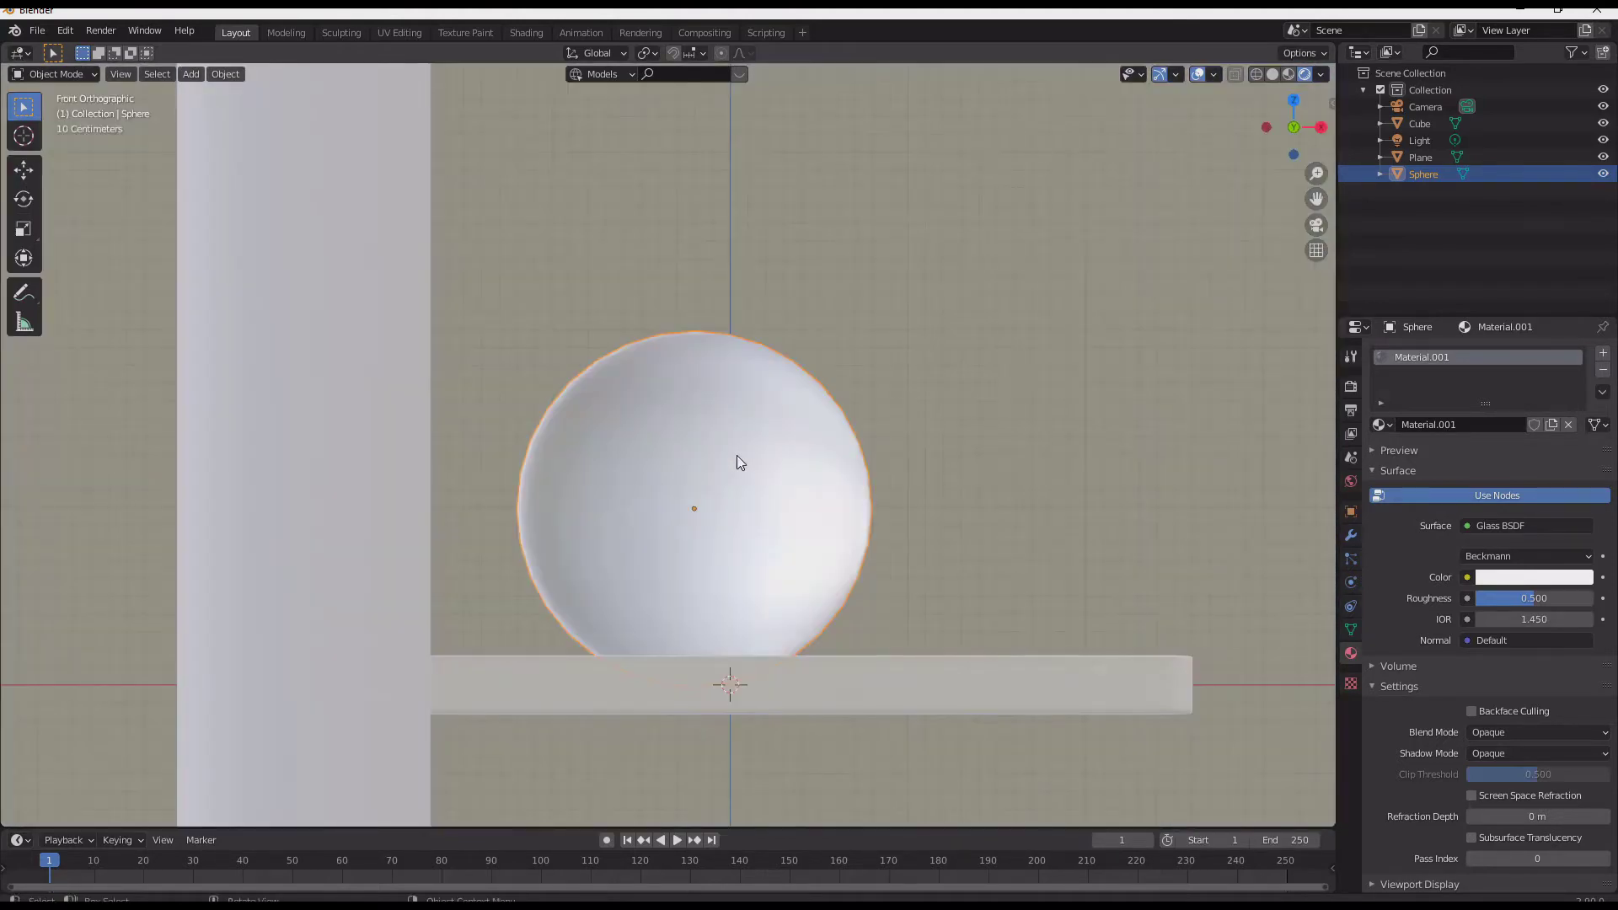
key(KP_3)
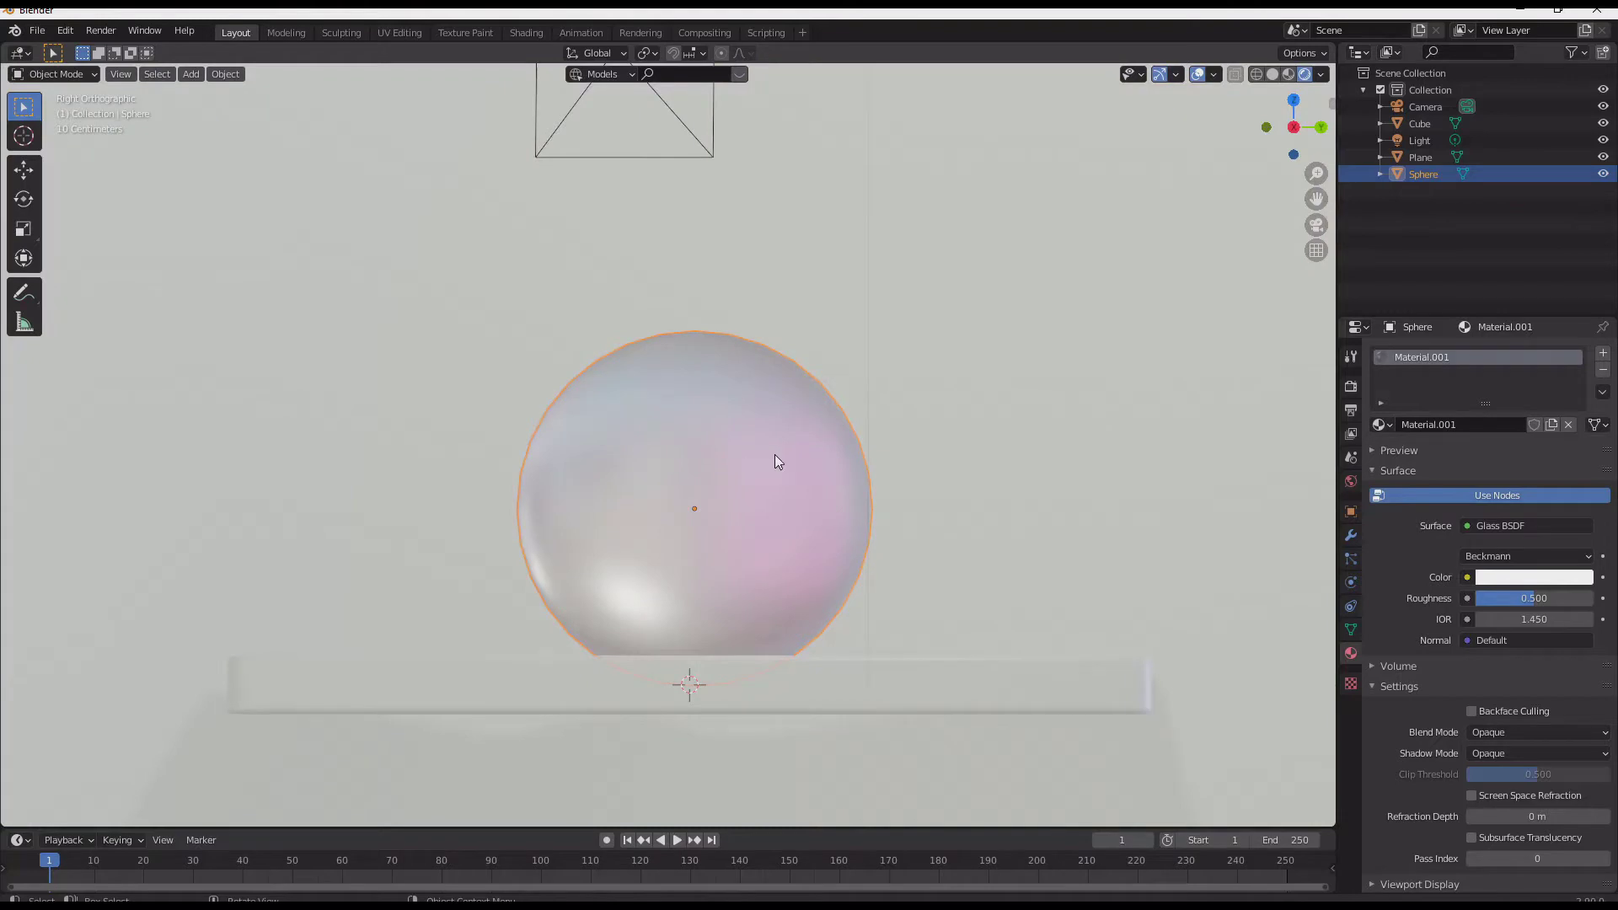
click(751, 462)
click(697, 449)
scroll(701, 450, down, 3)
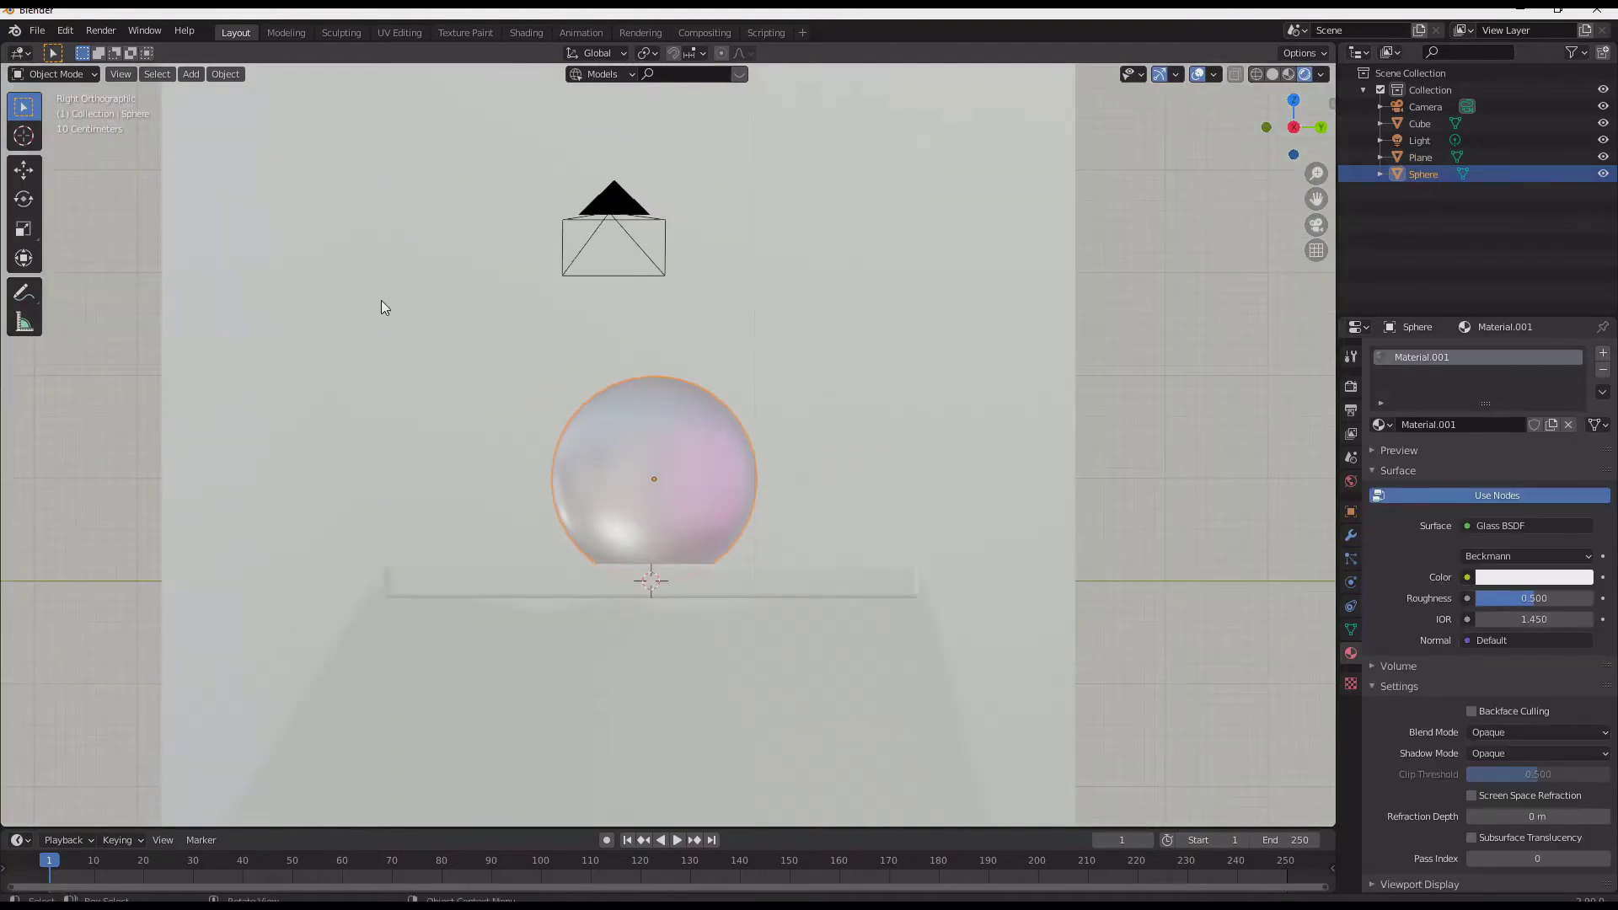
click(24, 170)
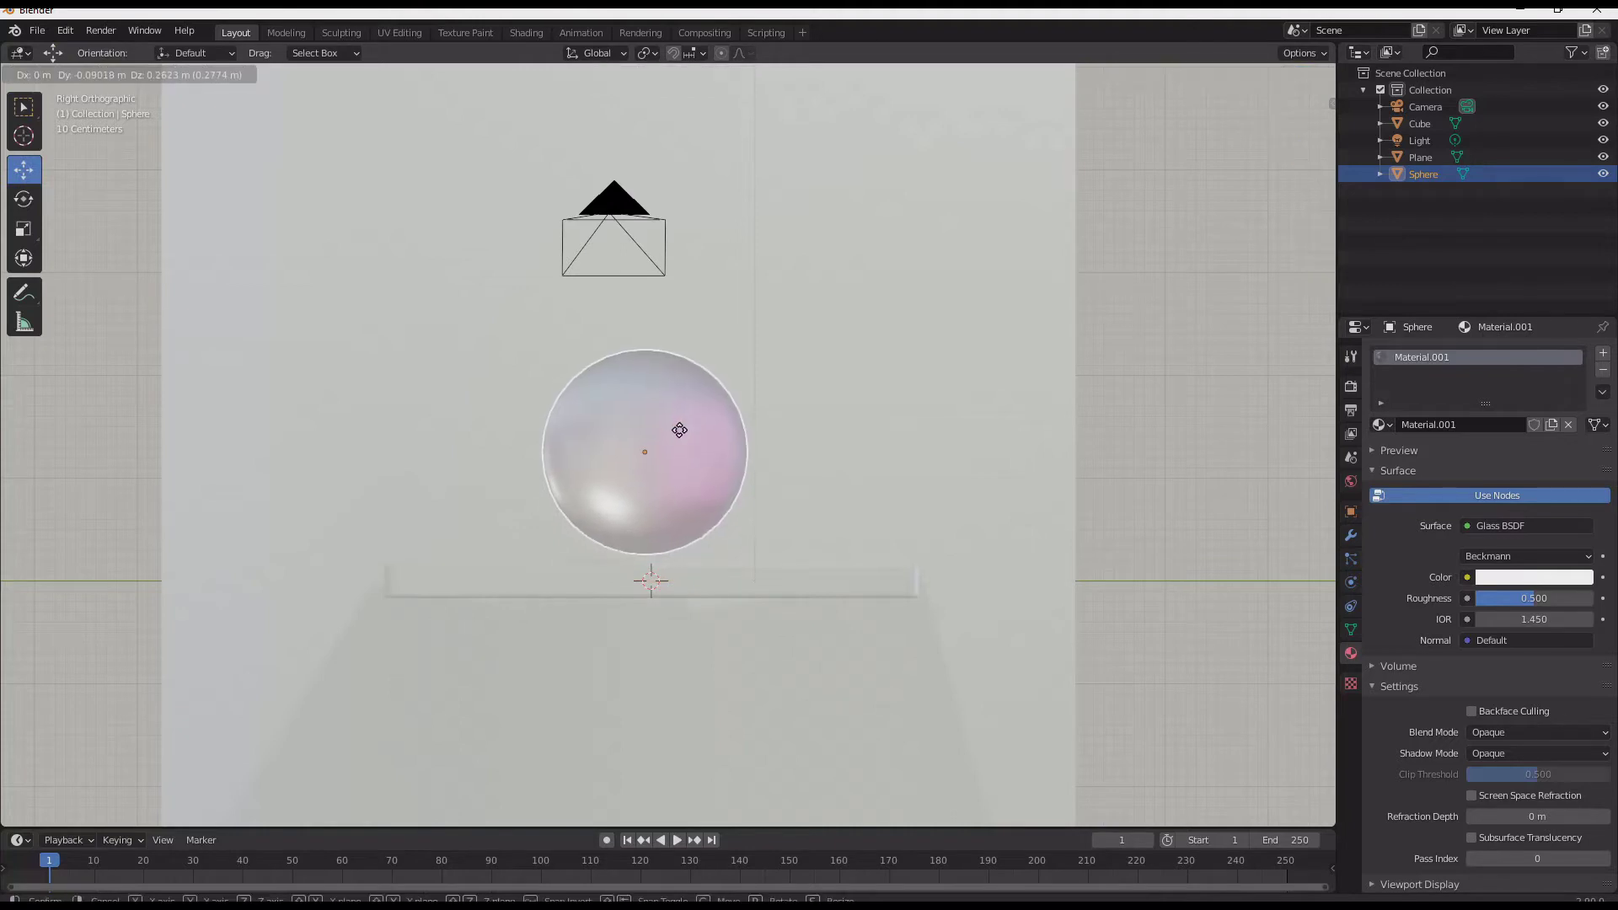
Enter Edit Mode on the sphere, deselect all its geometry and switch the viewport to Wireframe shading.
key(Tab)
scroll(695, 455, up, 4)
shift+middle_drag(706, 468, 702, 390)
key(alt+a)
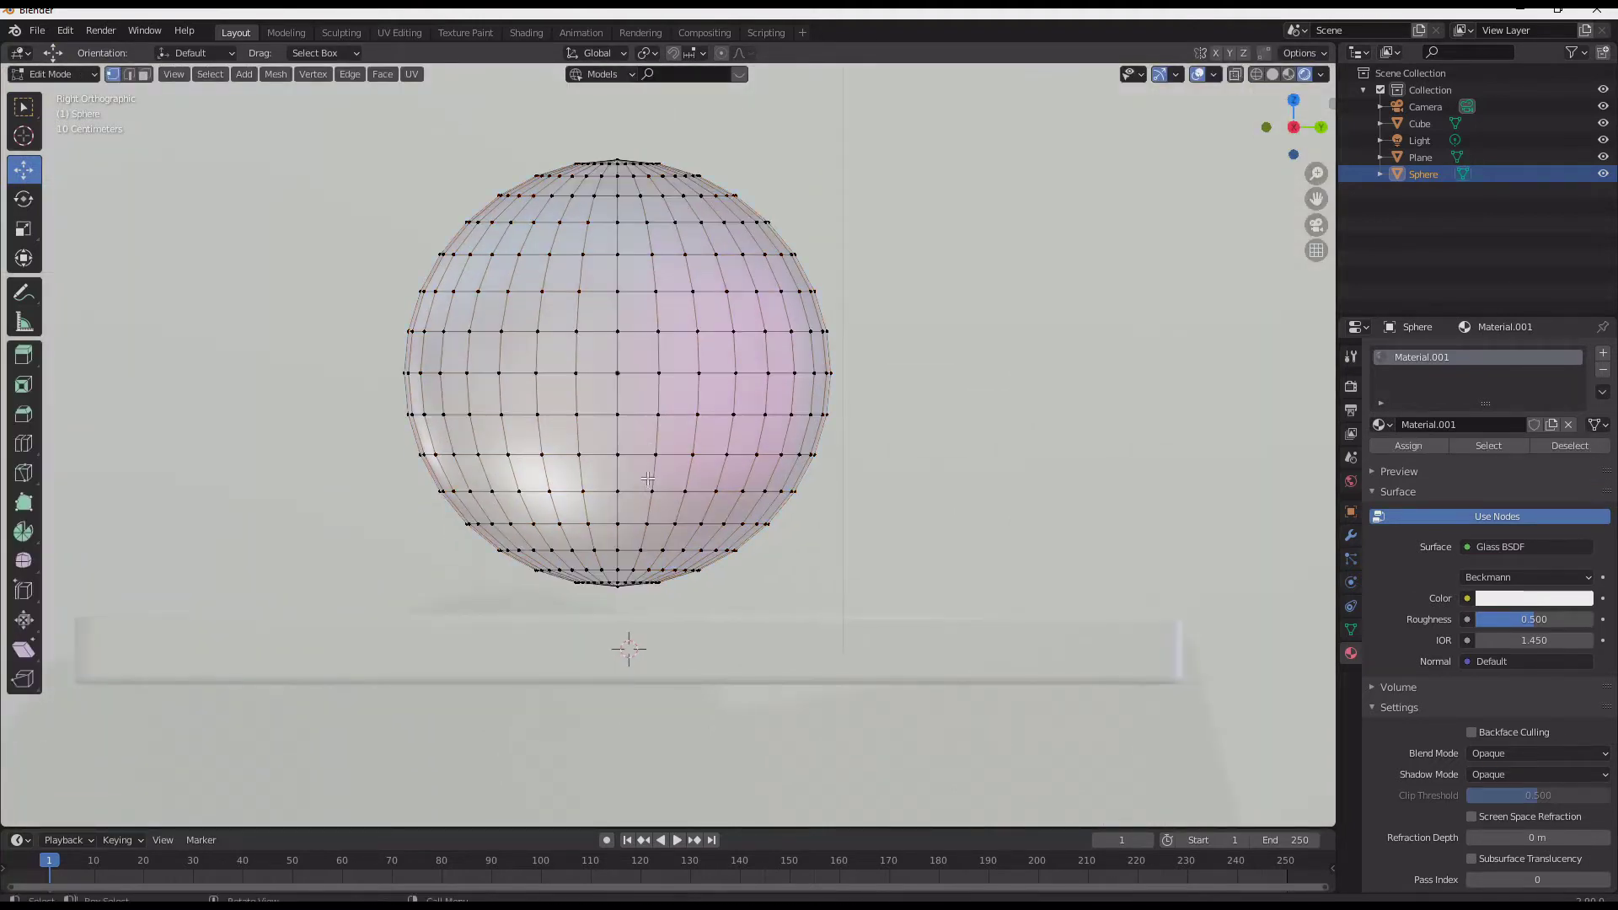
key(Escape)
key(z)
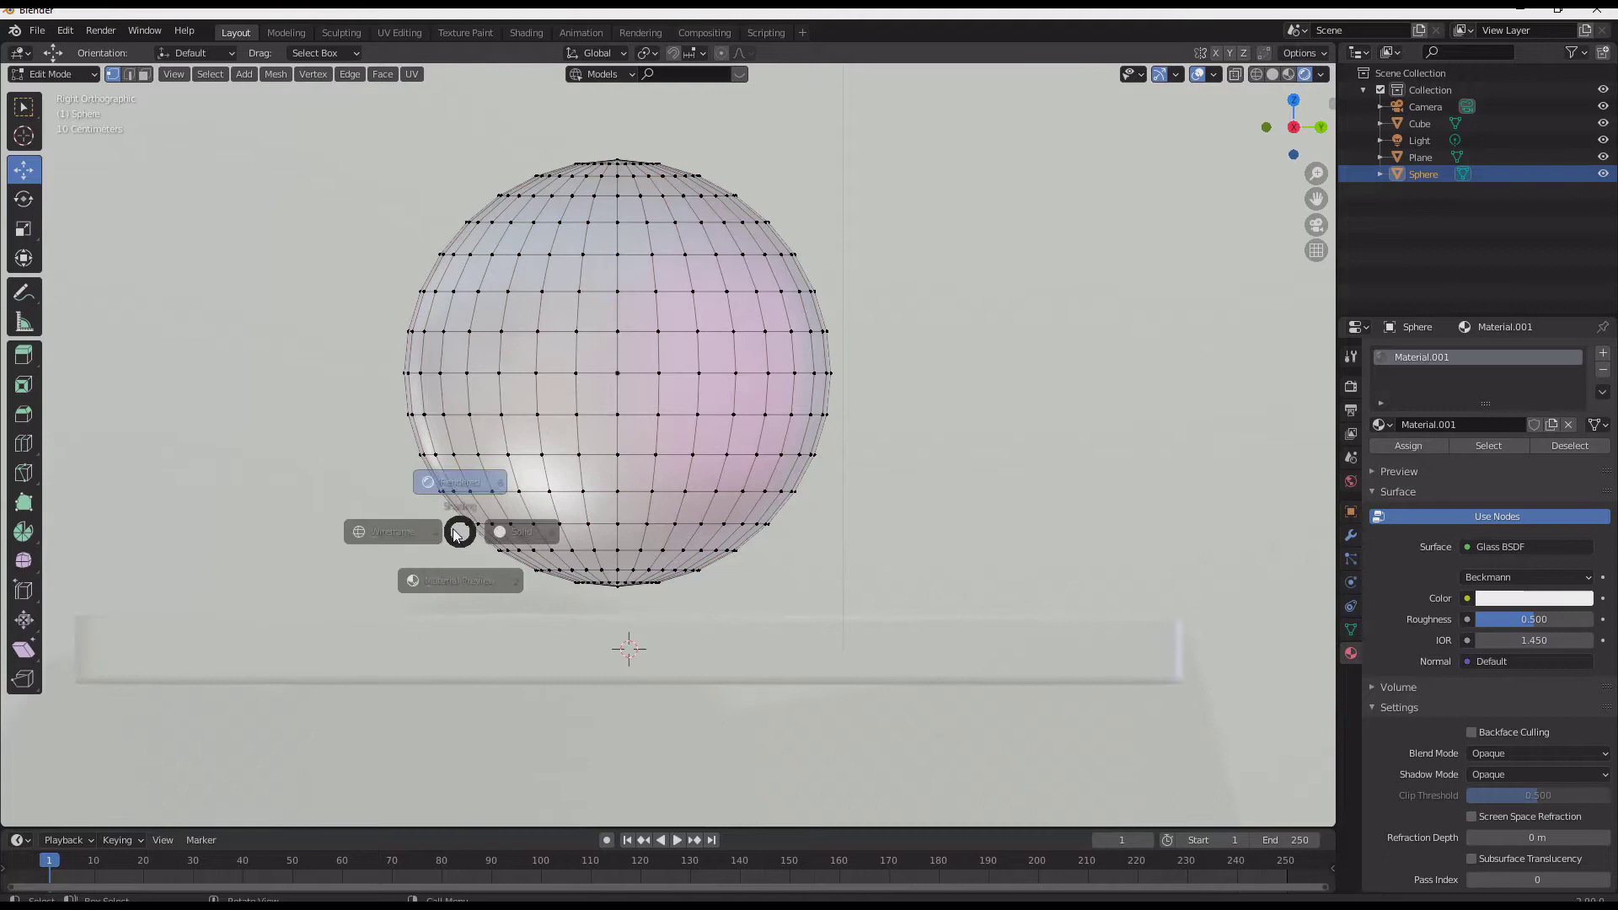
click(361, 510)
Flatten the sphere's lowest rows of vertices by scaling them to 0 along Z, and move the flat bottom slightly upward.
drag(442, 522, 826, 617)
key(s)
key(x)
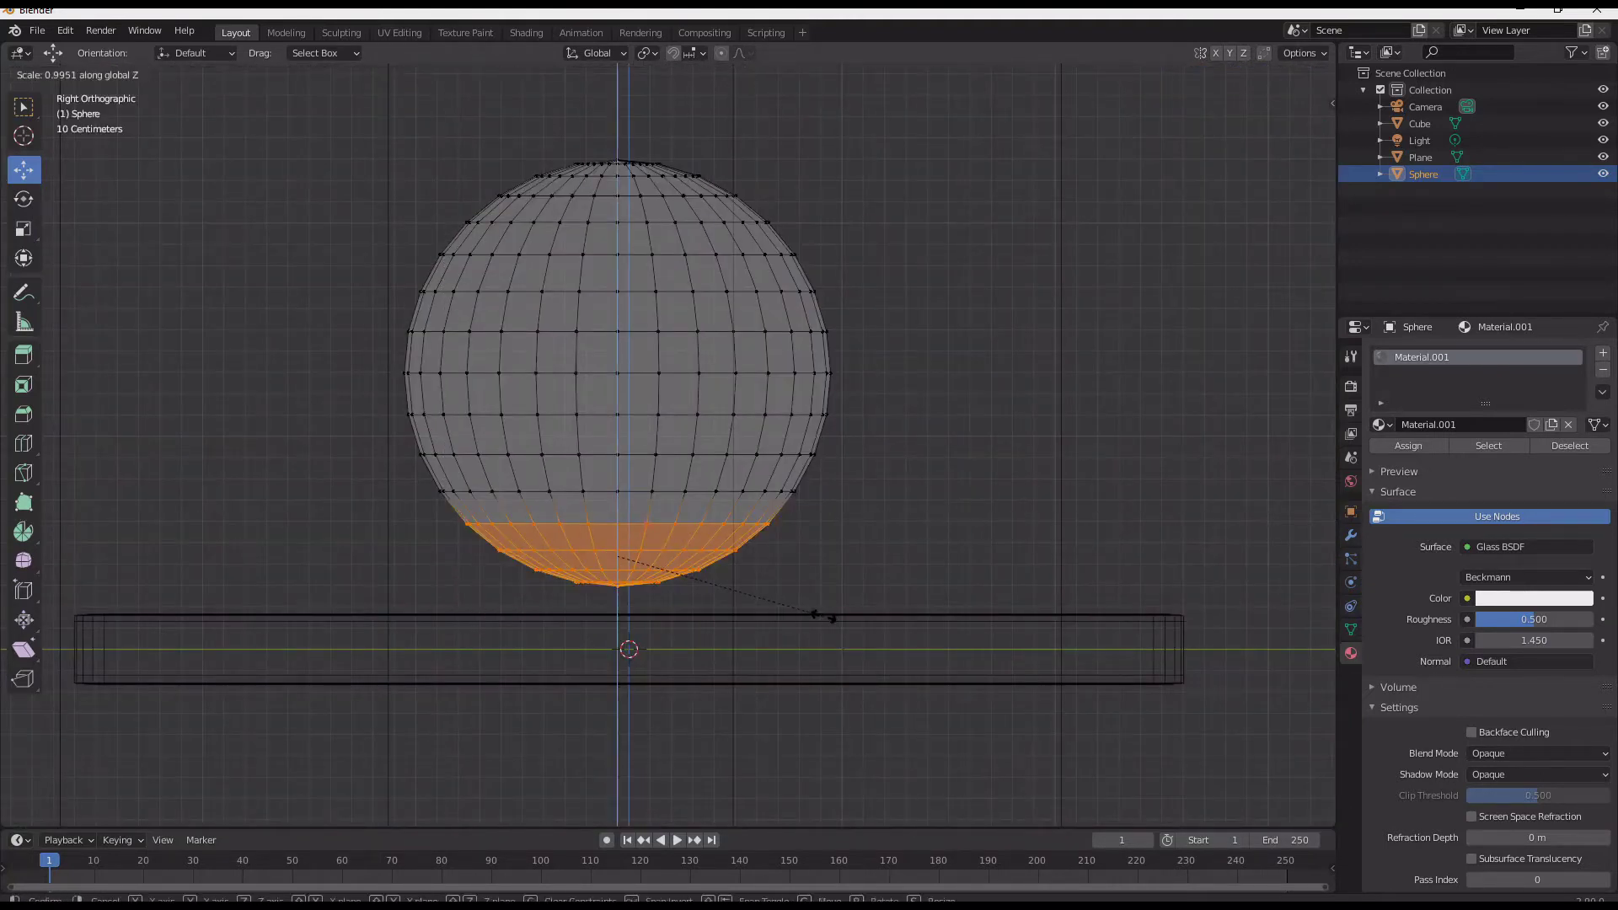
text(0)
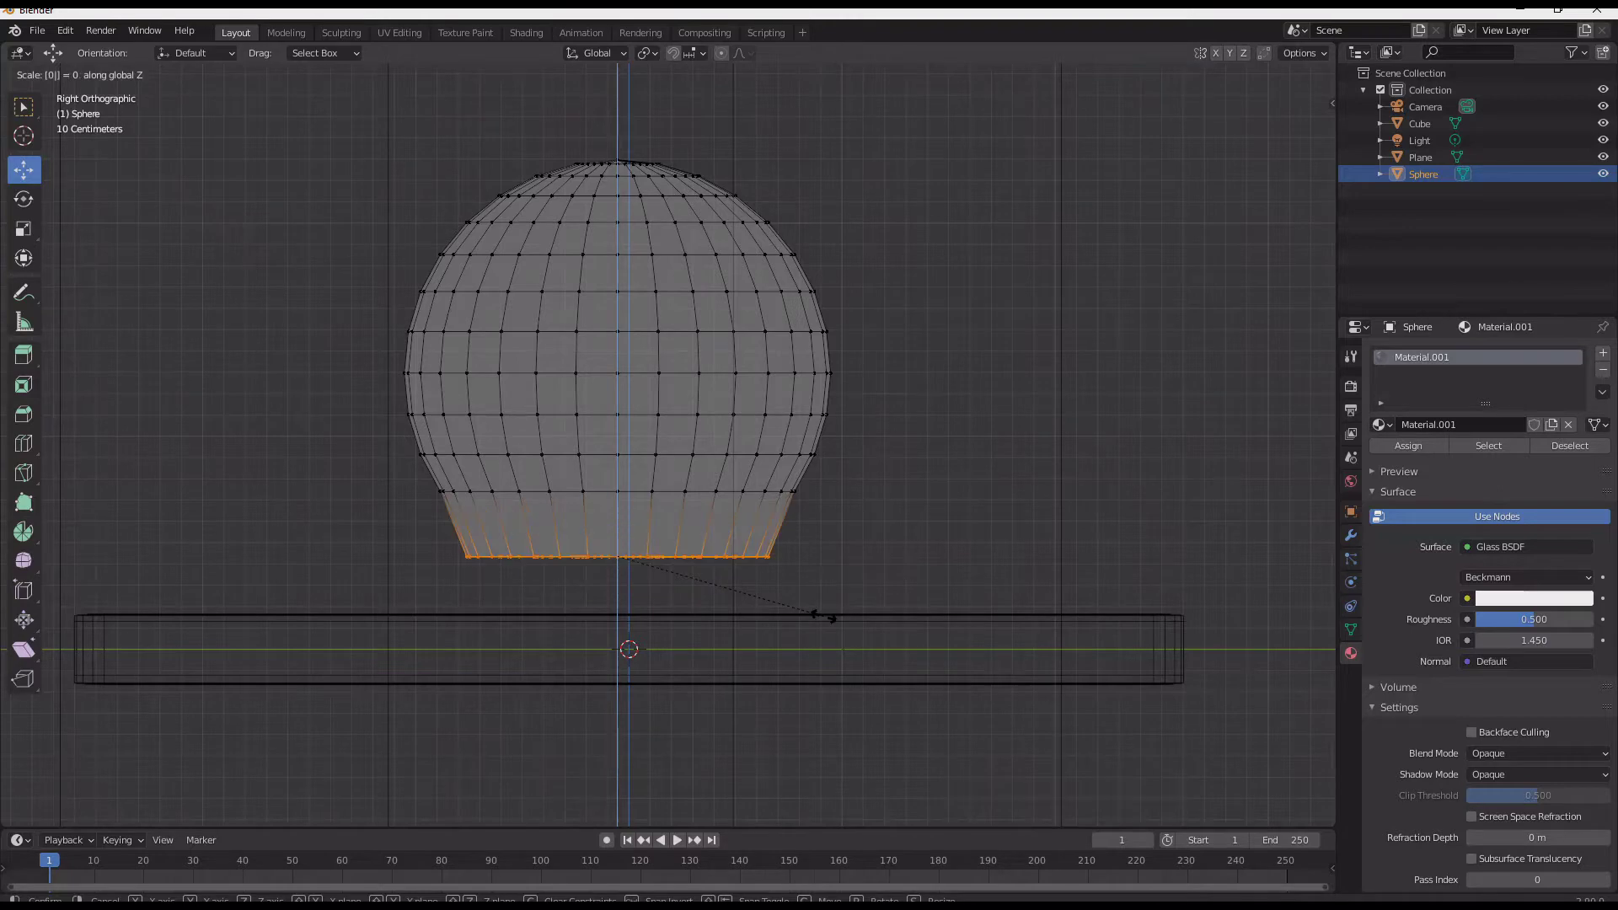
key(Return)
drag(614, 498, 641, 479)
Extrude the flat bottom in place, shrink it, extrude it down to the slab as a narrower foot, and clear the selection.
key(e)
right_click(799, 549)
key(s)
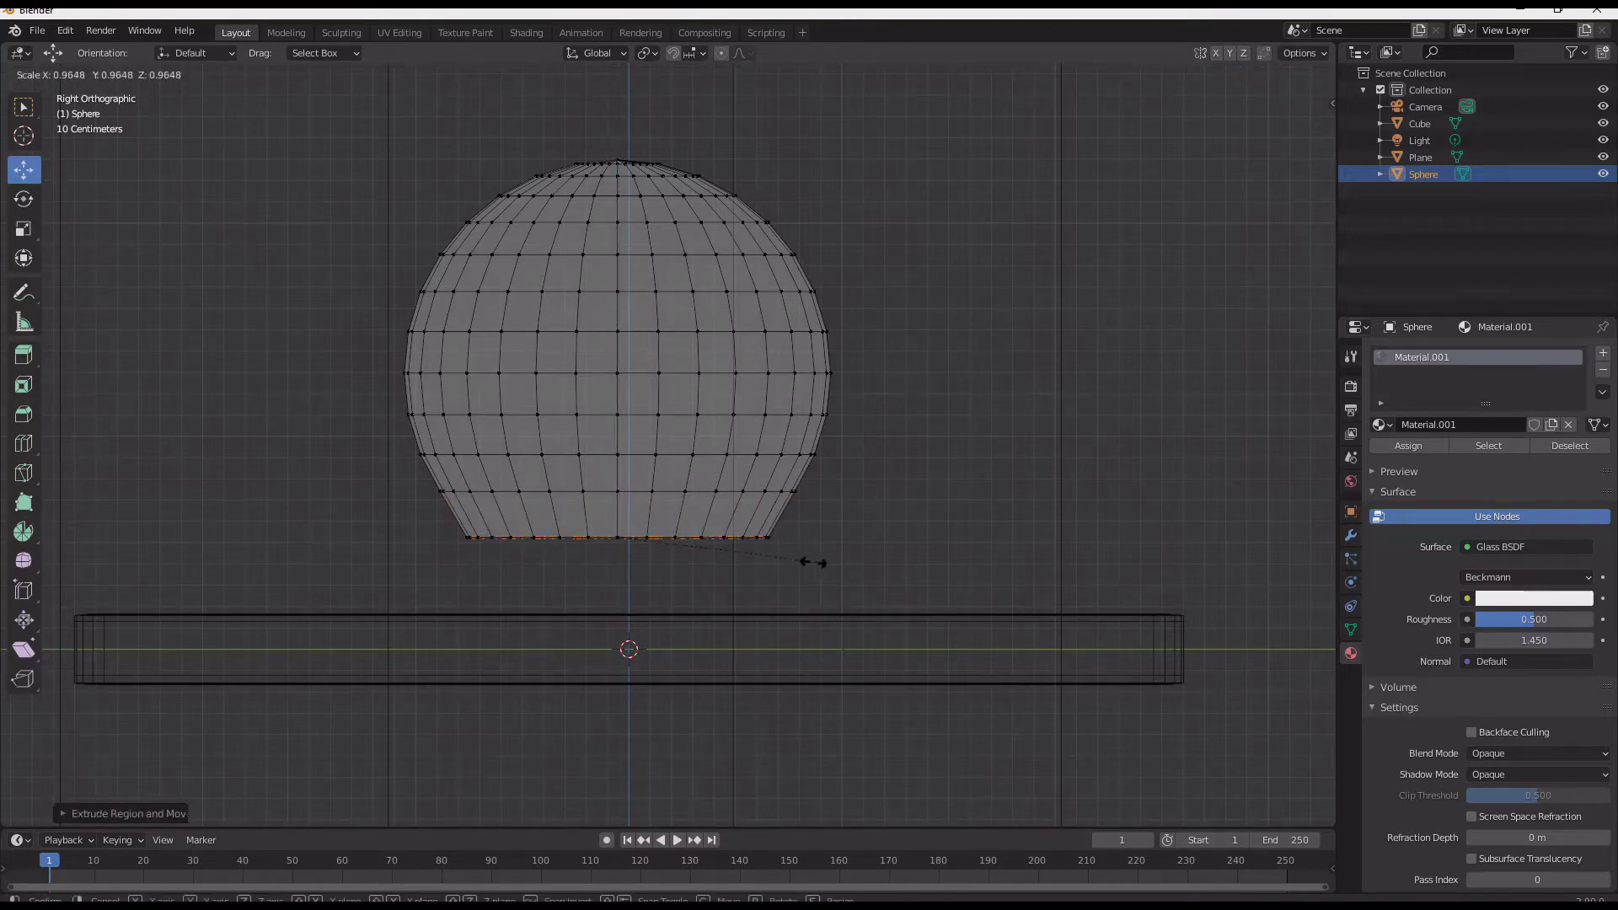
click(795, 563)
key(e)
click(816, 635)
shift+middle_drag(796, 610, 817, 534)
scroll(780, 476, up, 3)
middle_drag(776, 472, 716, 481)
key(alt+a)
scroll(758, 472, down, 5)
In the front orthographic view, delete the vertices of the sphere's upper cap to open it into a bowl.
key(KP_1)
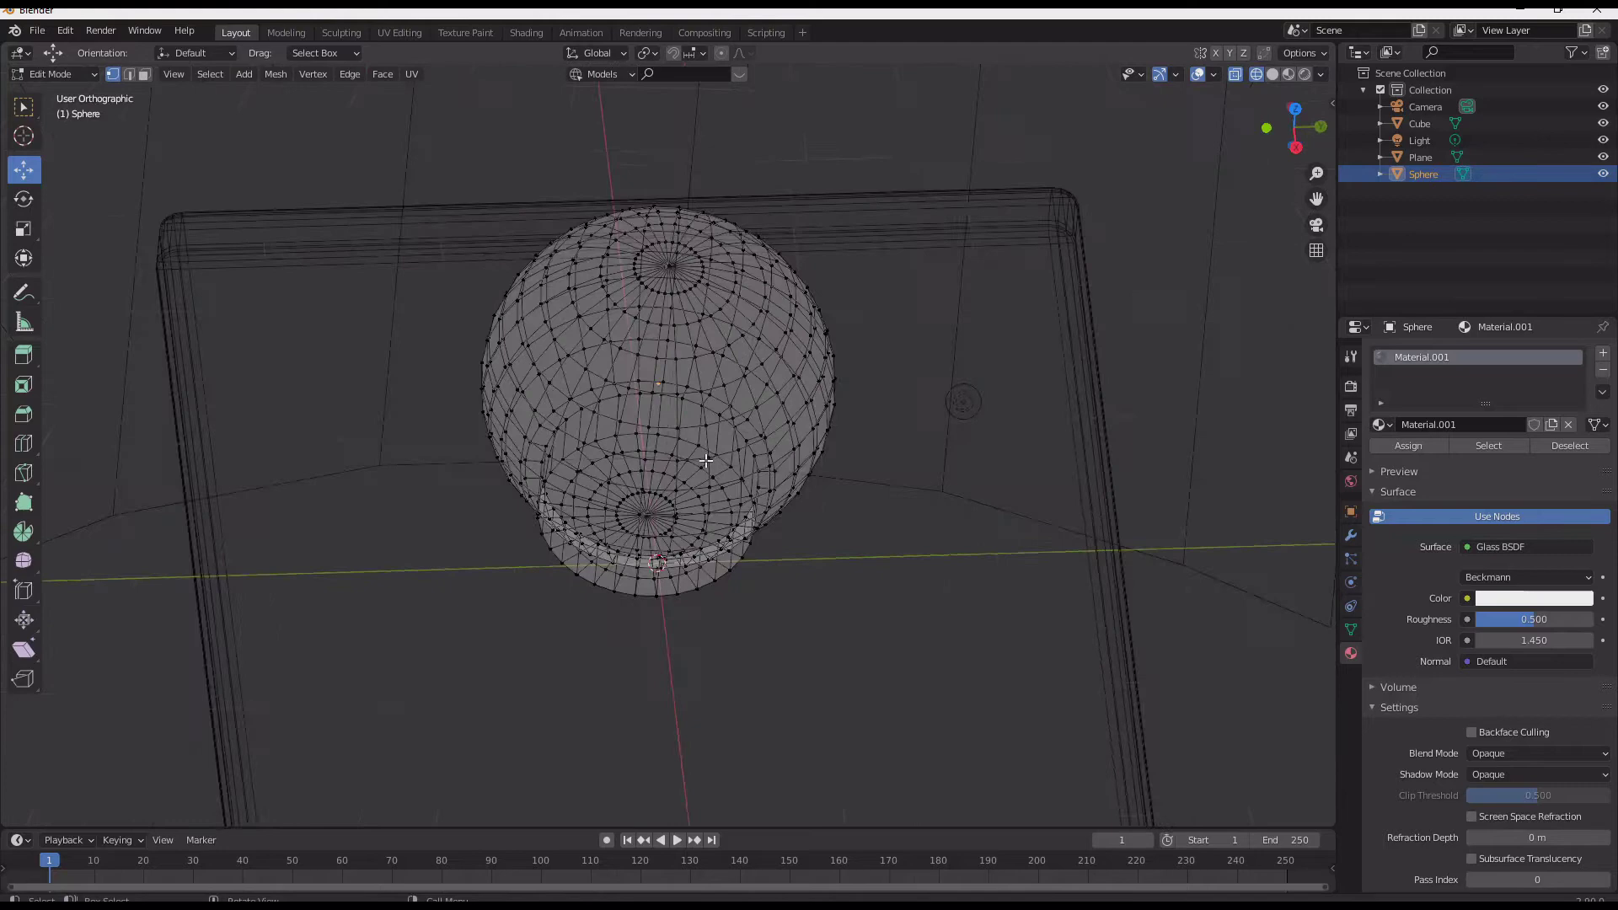
mouse_move(412, 121)
mouse_down()
mouse_move(1164, 349)
mouse_move(1099, 235)
mouse_up()
key(z)
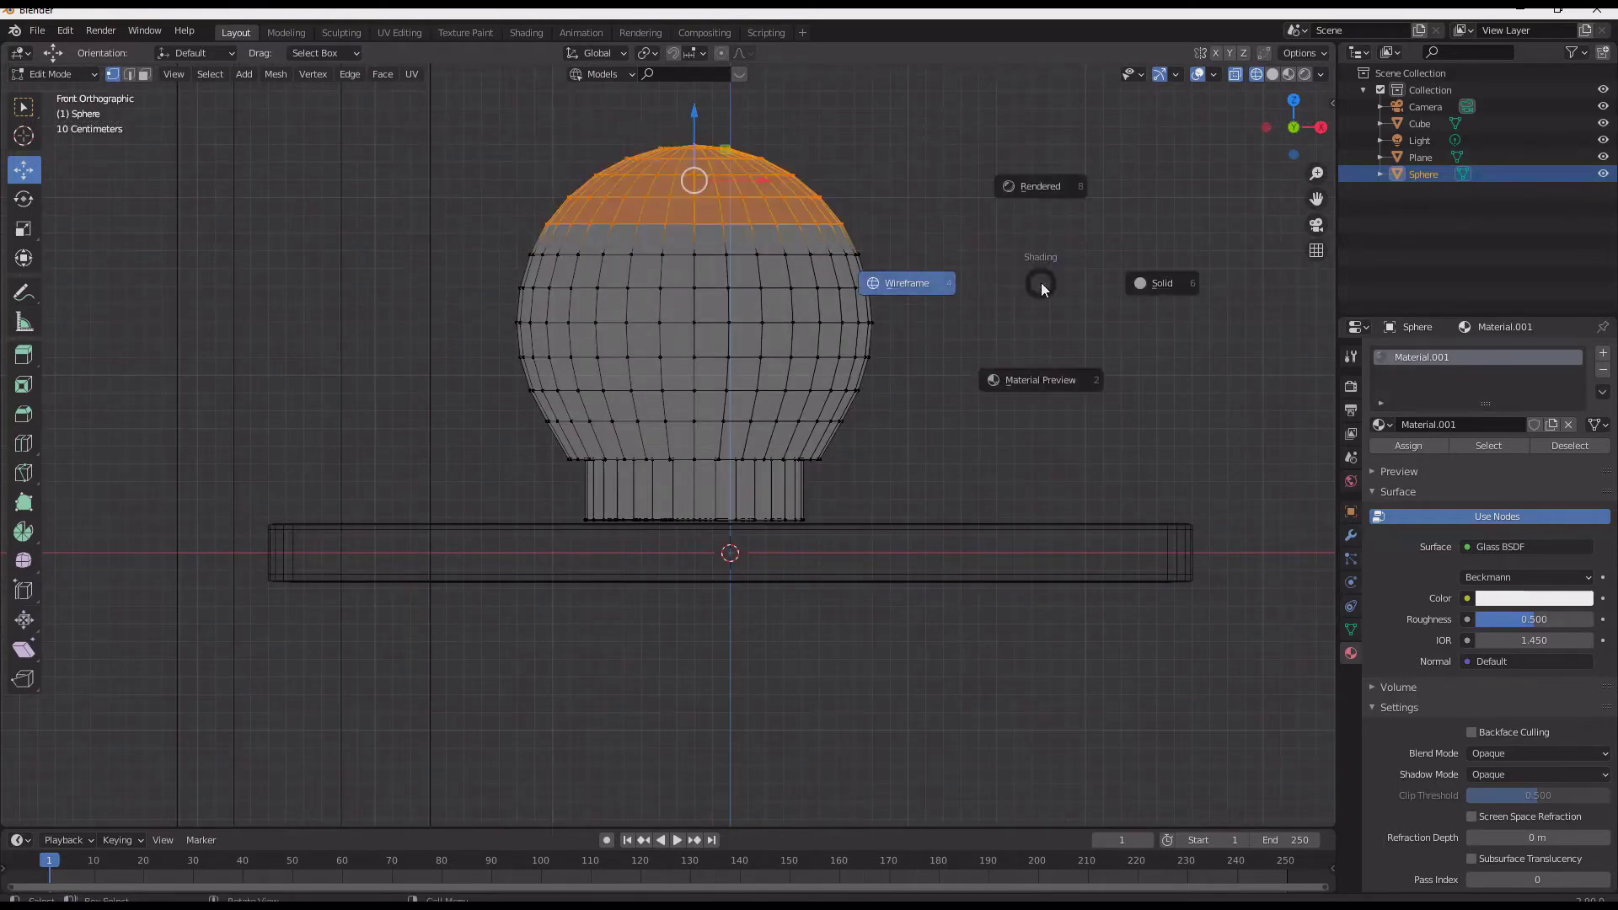
key(Escape)
key(x)
click(1042, 287)
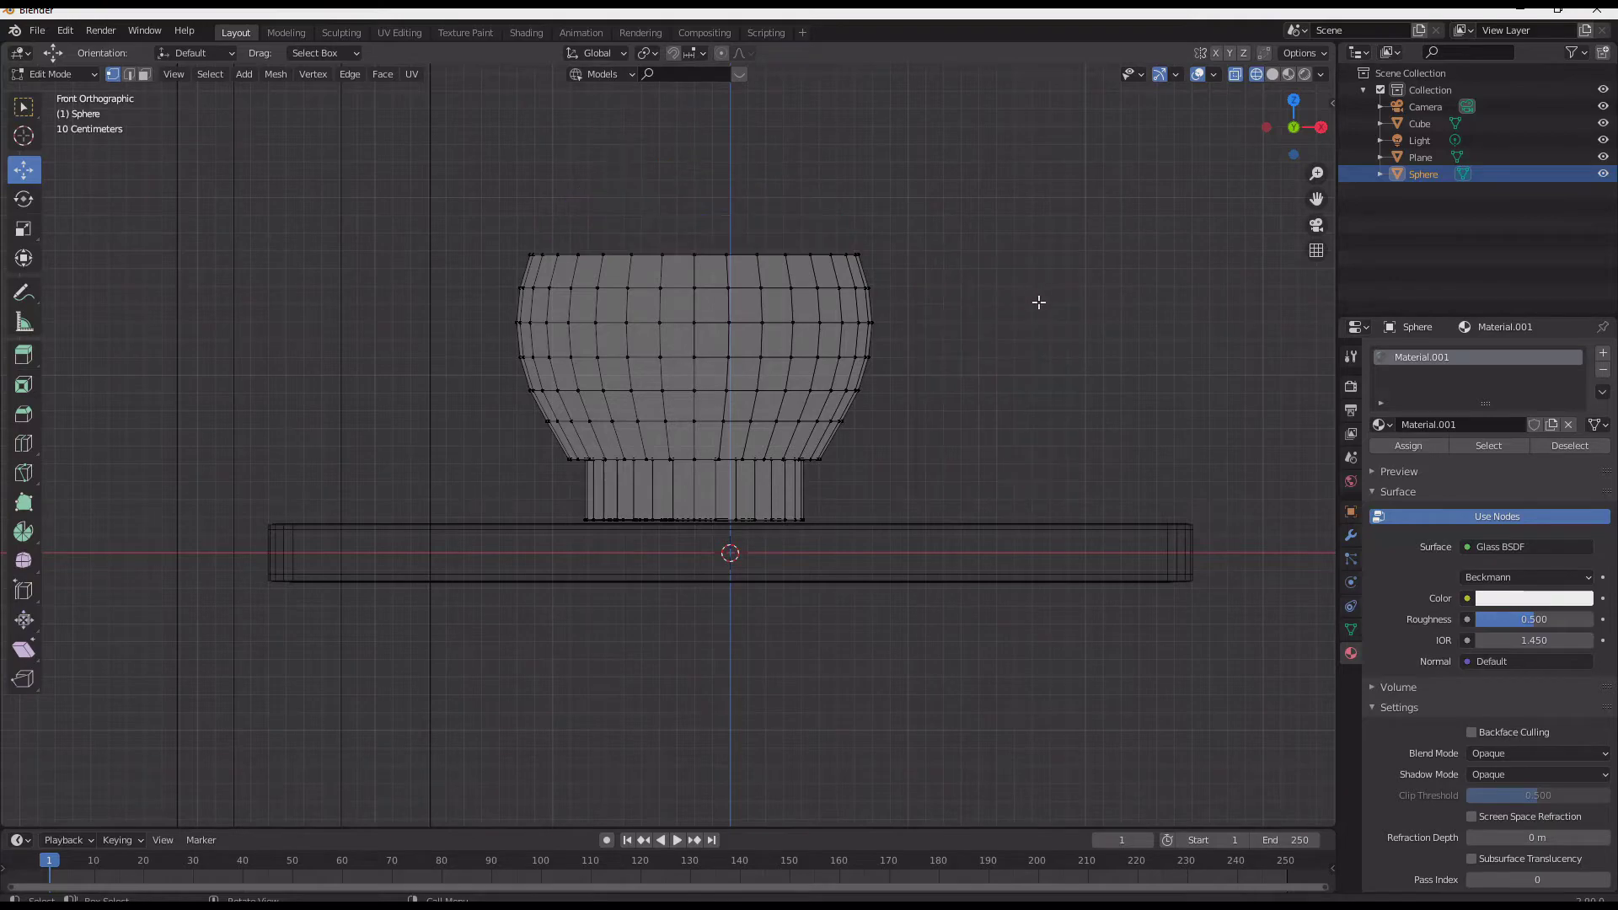
In face selection mode, select a face loop on the bowl's wall and grow the selection over the whole wall above the foot.
middle_drag(1037, 304, 952, 365)
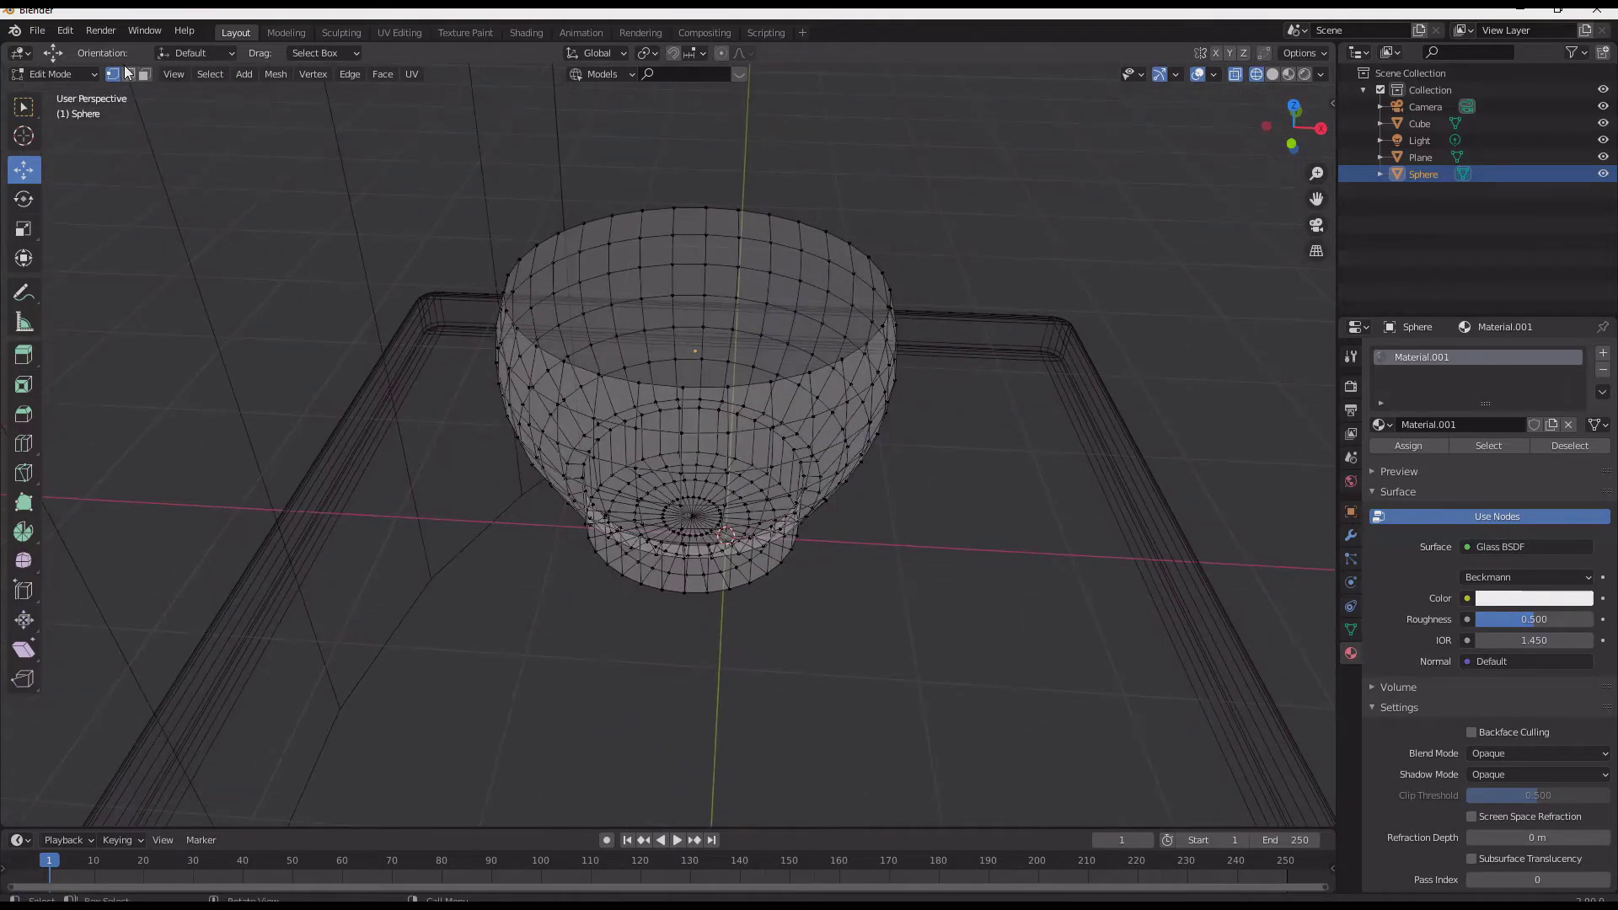
scroll(379, 144, up, 2)
middle_drag(381, 145, 569, 220)
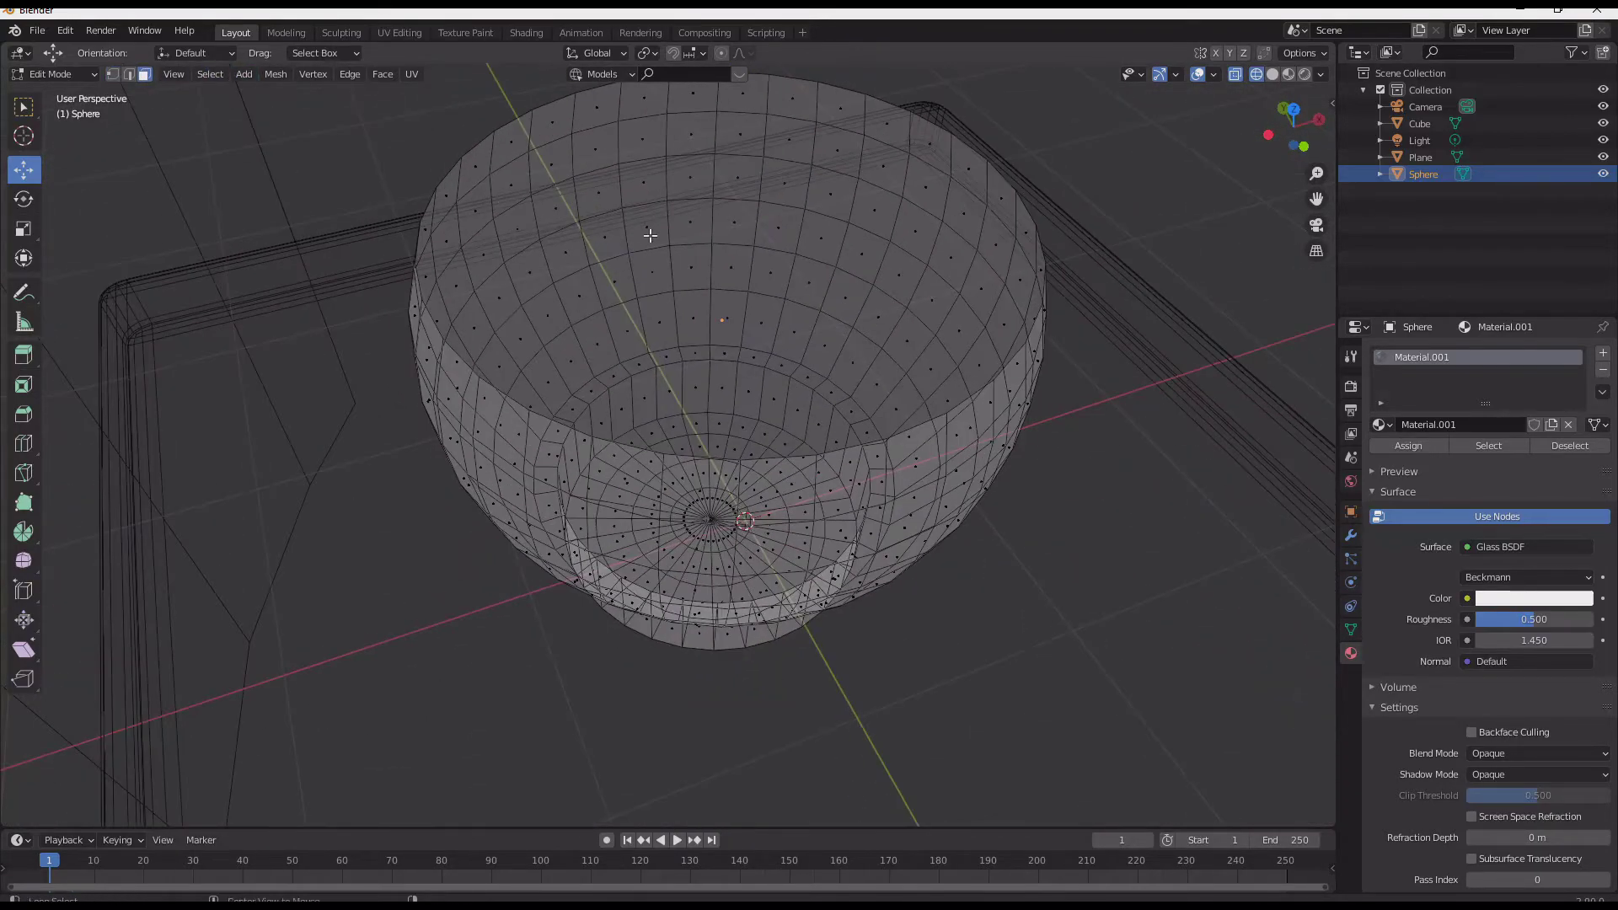
alt+click(652, 236)
key(a)
key(alt+a)
alt+click(671, 232)
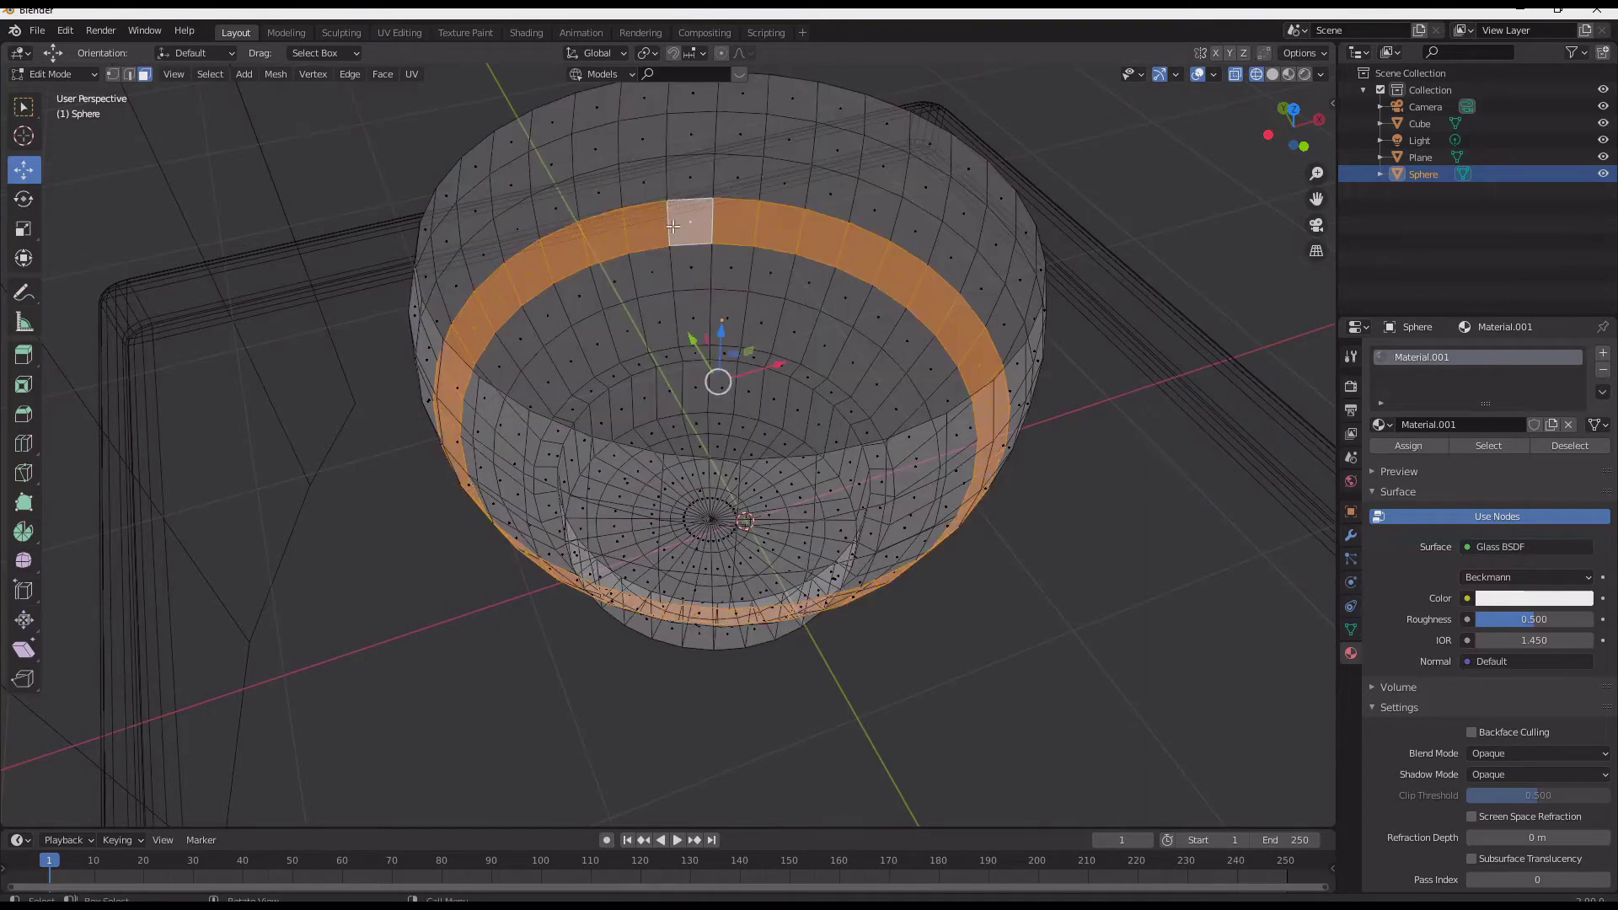
key(ctrl+KP_Add)
key(ctrl+KP_Add)
key(ctrl+KP_Add)
key(ctrl+KP_Add)
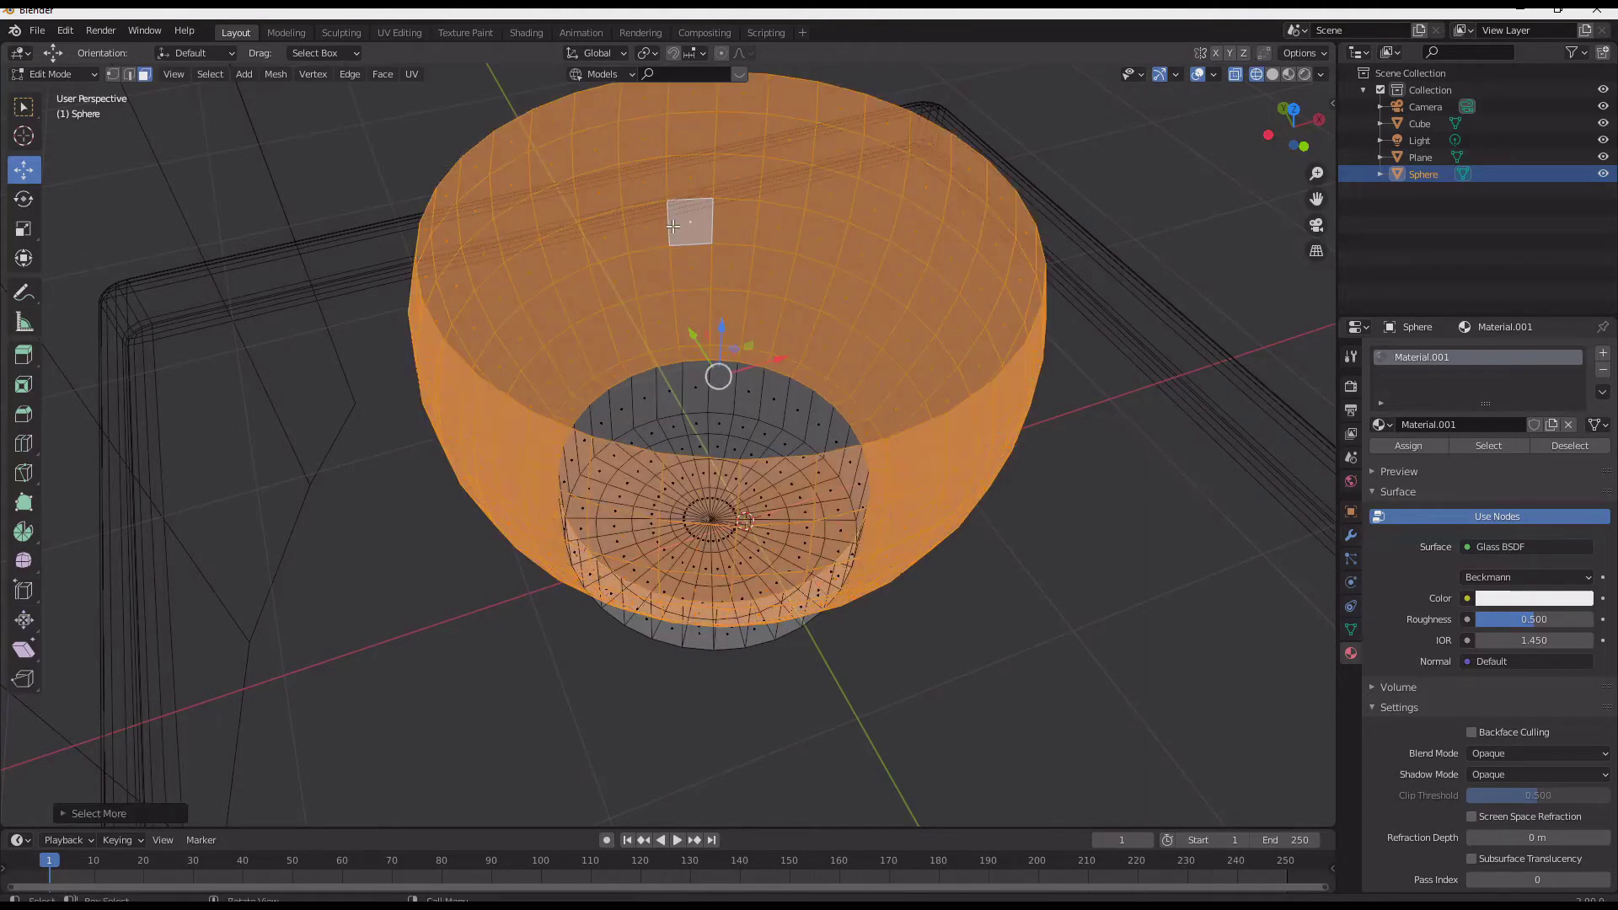
key(ctrl+KP_Add)
Duplicate the selected wall faces in place and scale the copy down slightly to form an inner shell.
key(shift+d)
key(s)
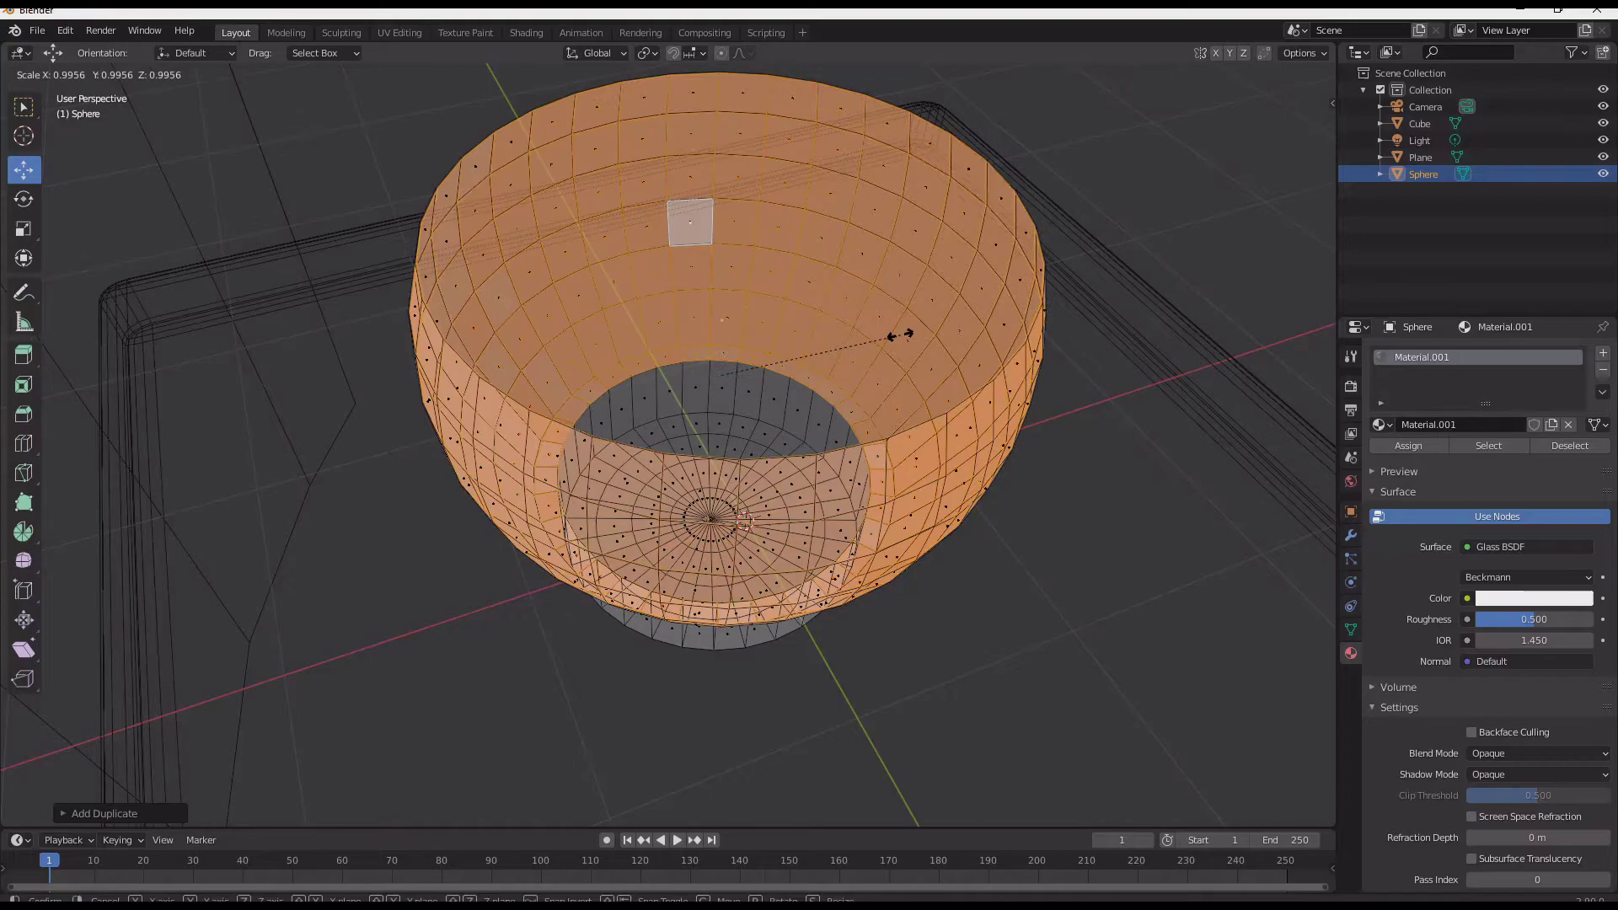
click(884, 334)
In edge selection mode with Solid shading, fill the inner shell's open bottom edge loop with a face and clear the selection.
scroll(653, 367, up, 4)
middle_drag(649, 368, 513, 345)
key(alt+a)
alt+click(513, 346)
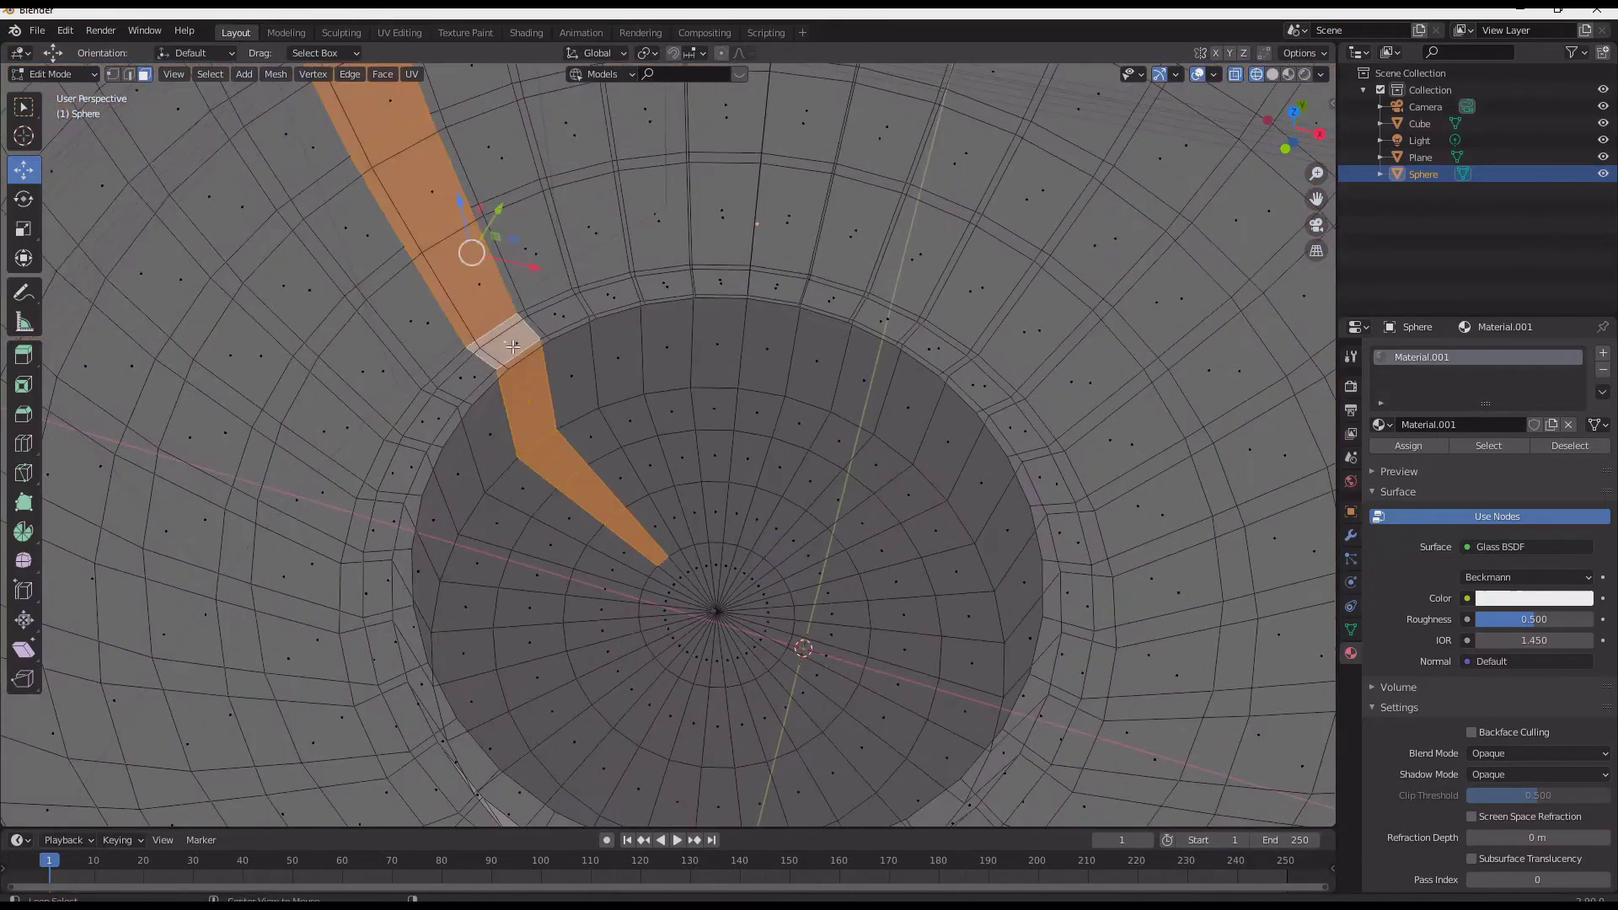
click(128, 80)
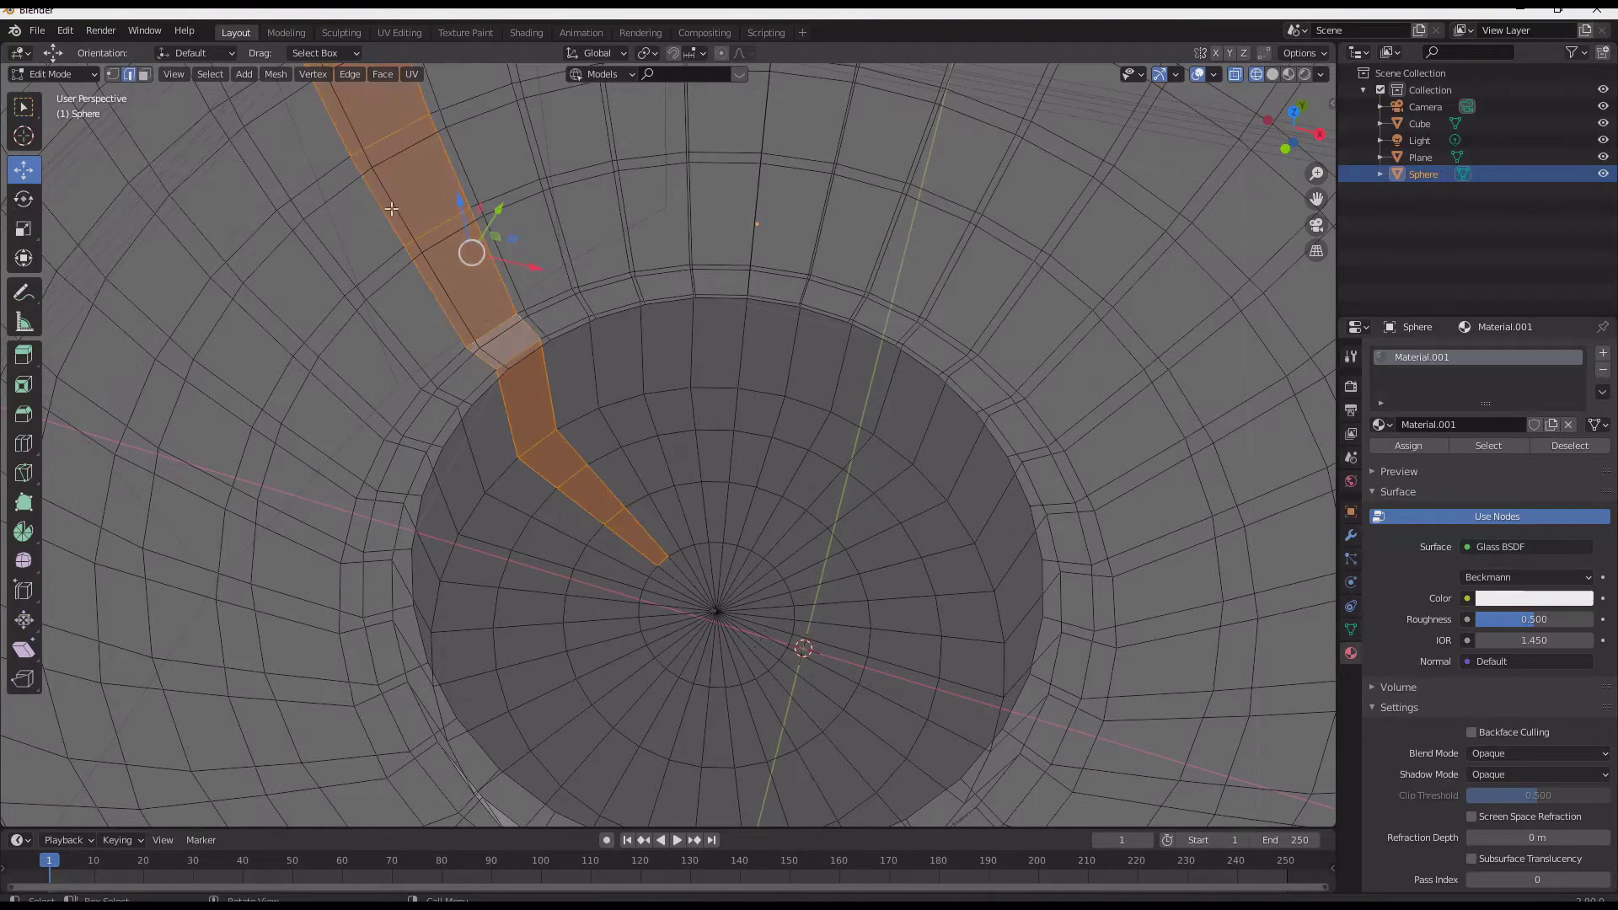
key(z)
click(726, 253)
middle_drag(726, 253, 674, 268)
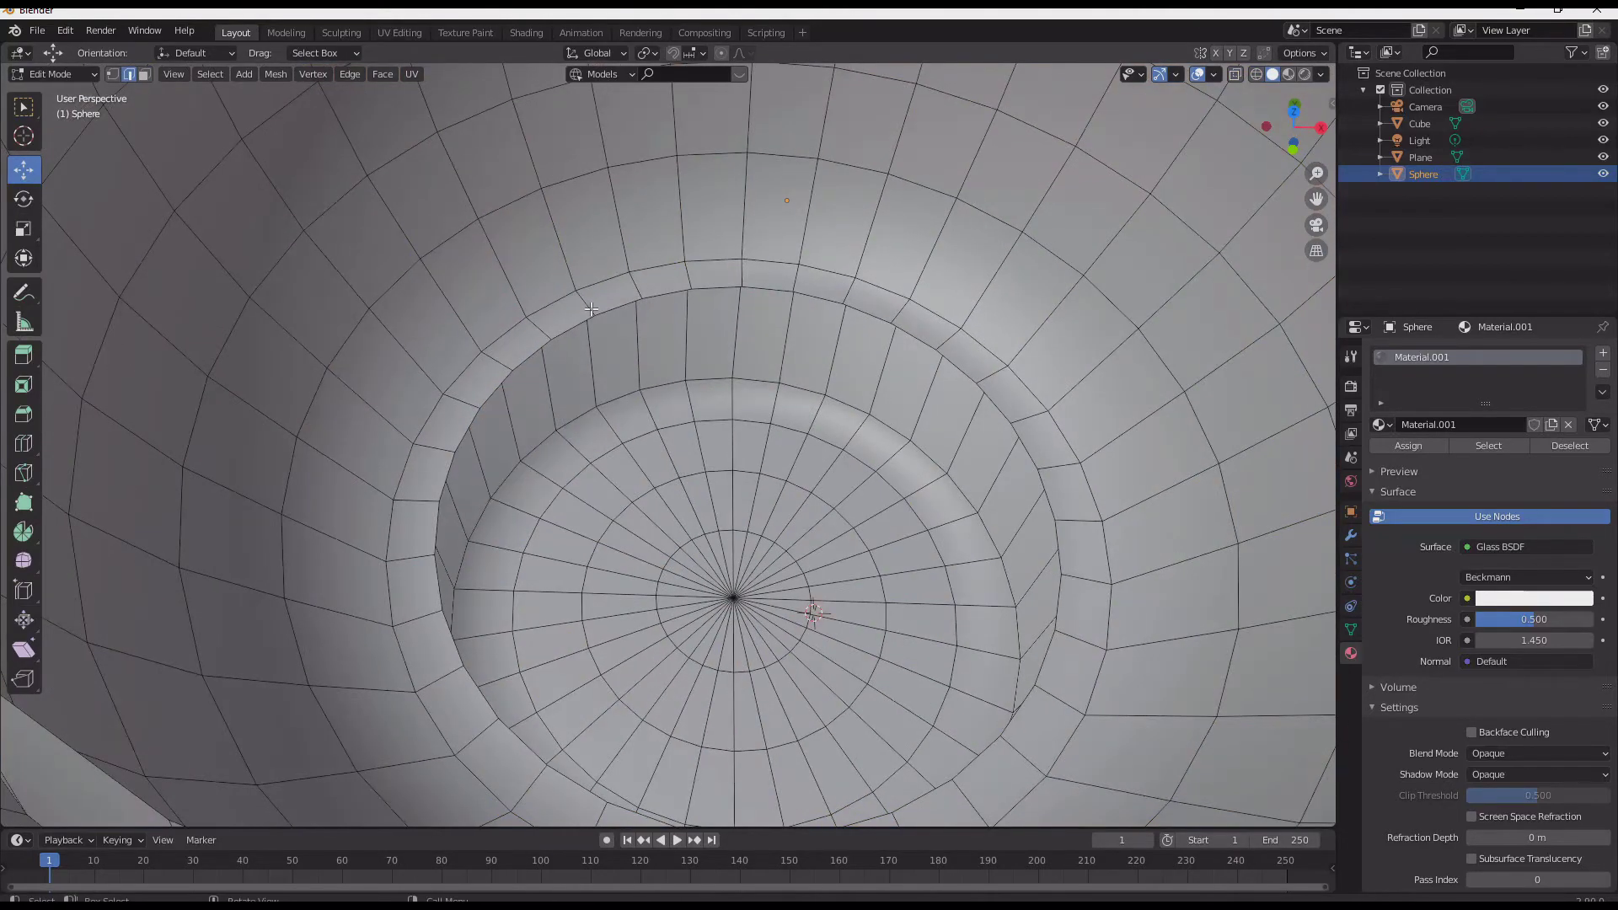
alt+click(583, 316)
key(f)
key(alt+a)
scroll(614, 311, down, 4)
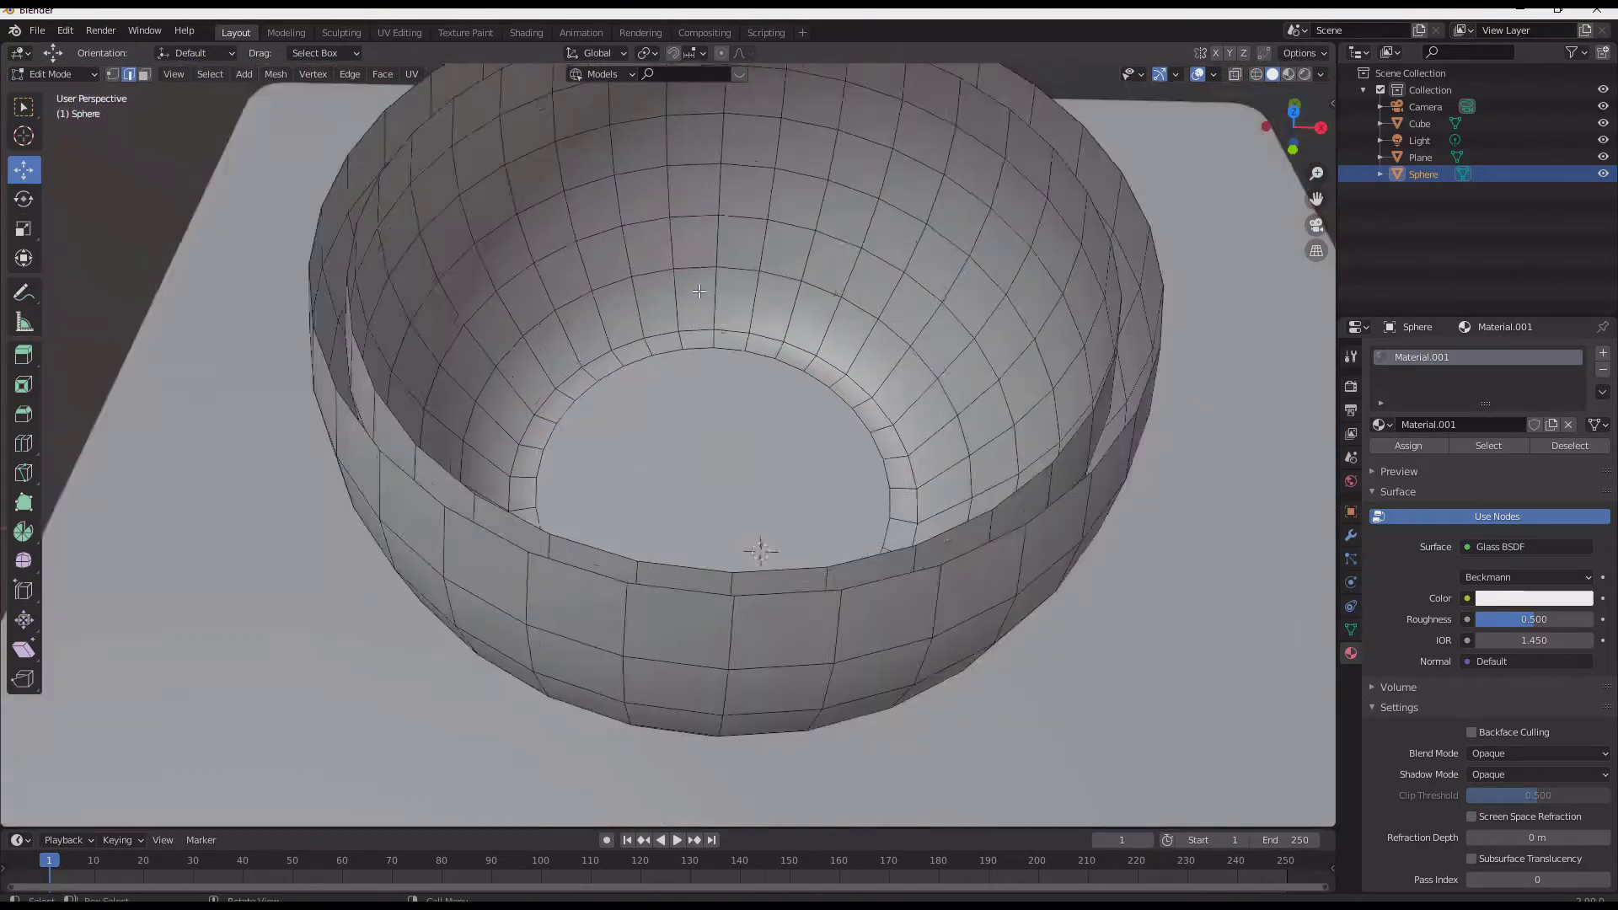
alt+click(415, 240)
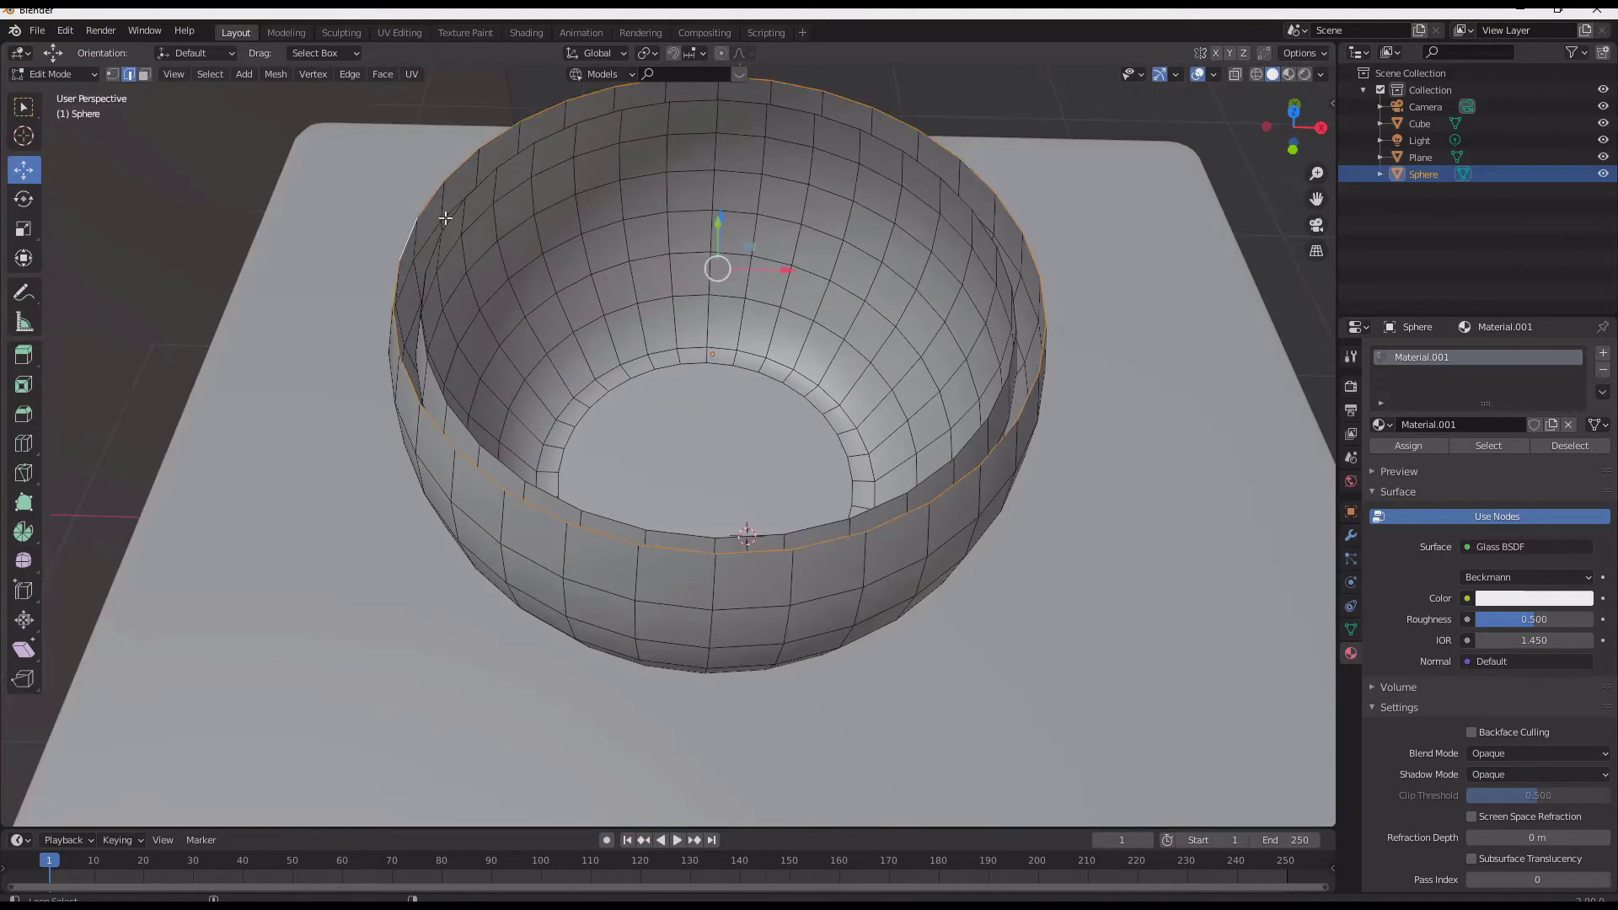
alt+shift+click(445, 218)
right_click(447, 217)
key(a)
key(a)
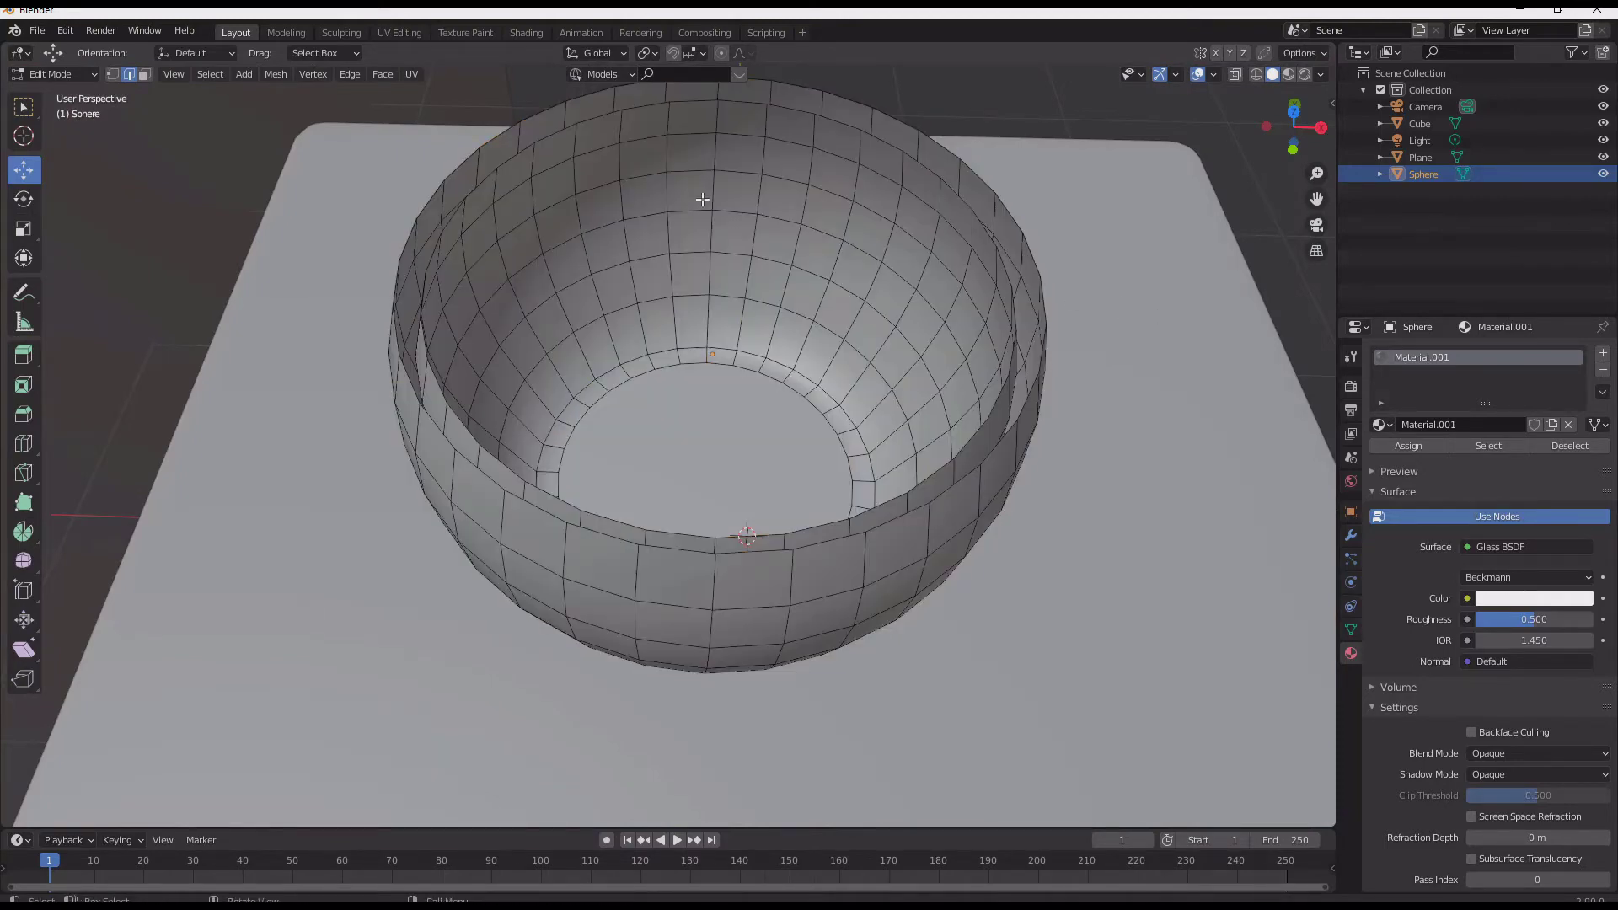
Connect the outer and inner rim edge loops with the LoopTools Bridge operation, and clear the selection.
scroll(716, 145, up, 3)
middle_drag(702, 200, 769, 200)
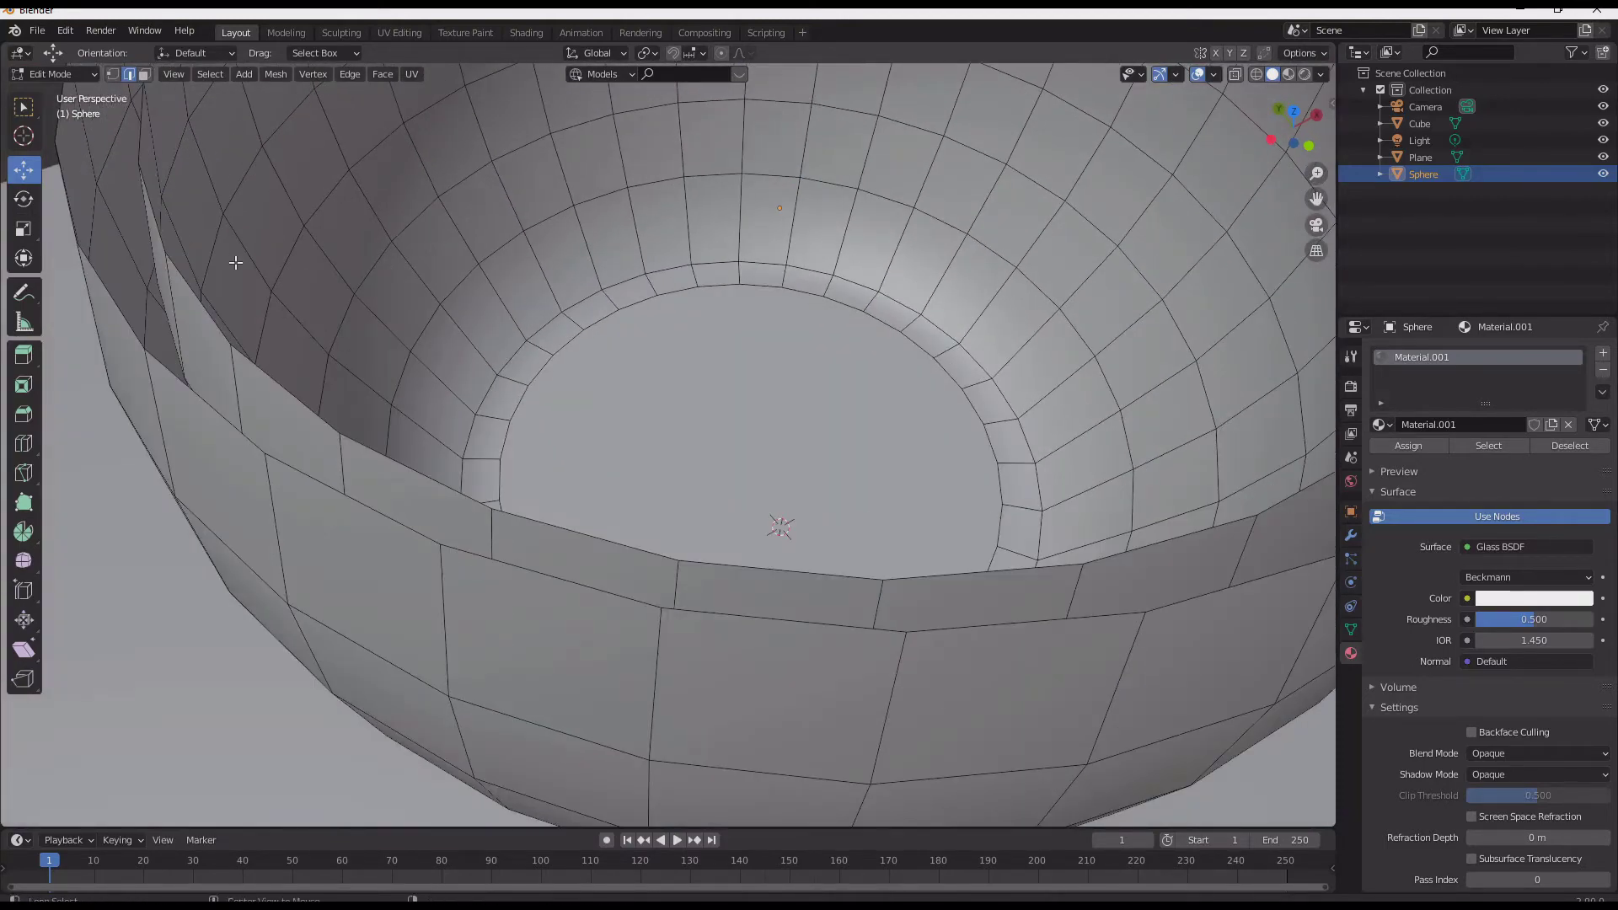
alt+click(117, 299)
alt+shift+click(197, 296)
right_click(198, 295)
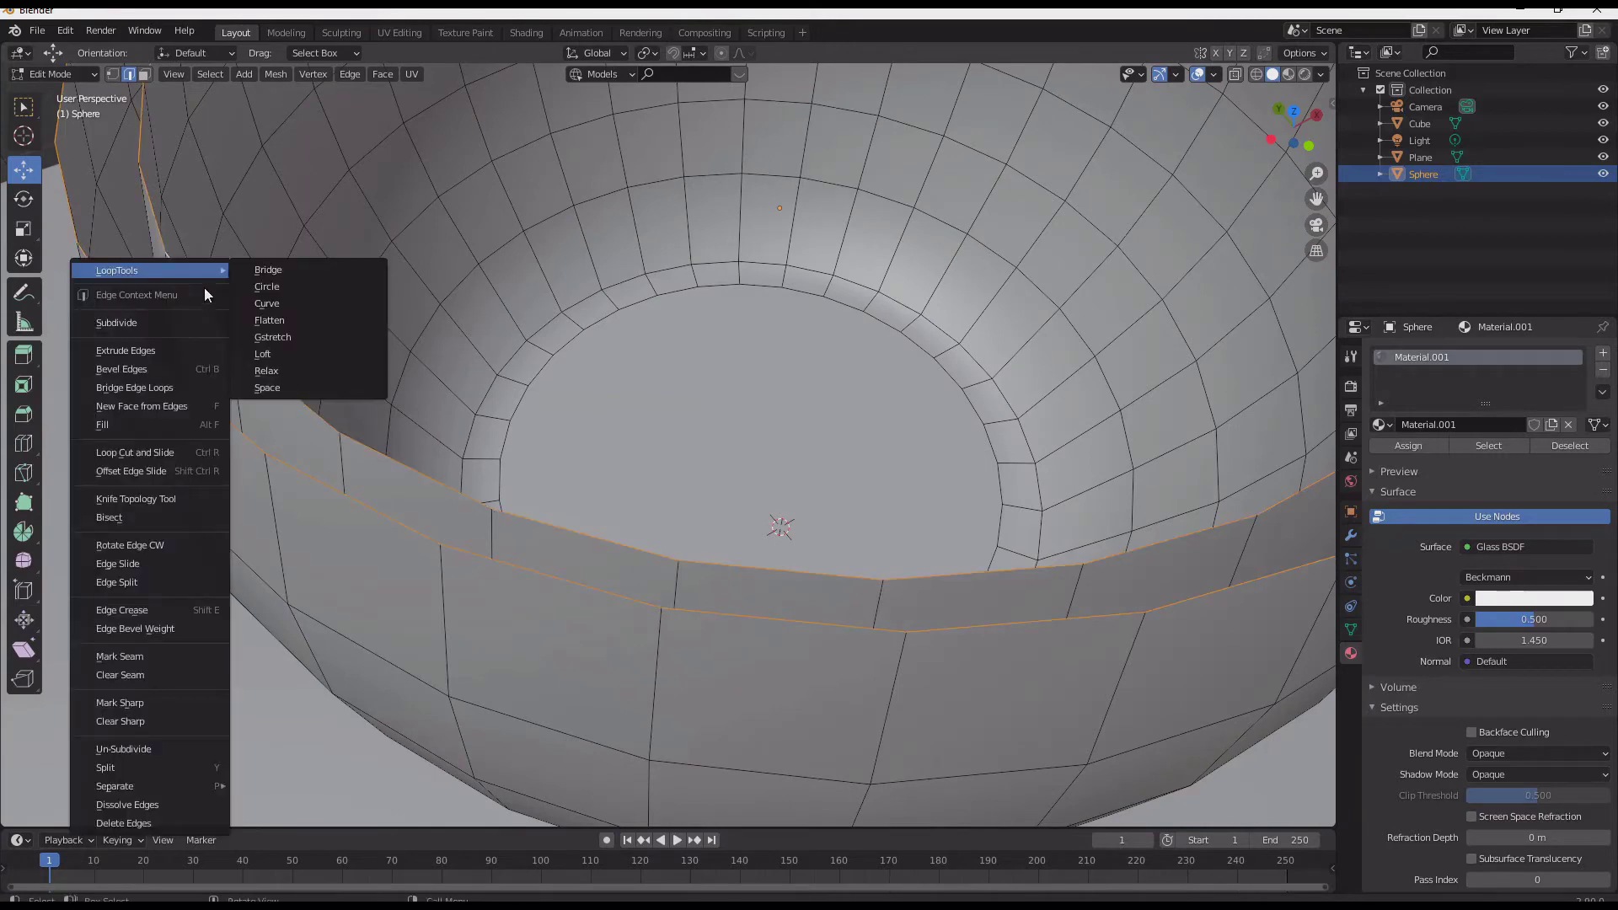
click(300, 274)
scroll(300, 274, down, 3)
middle_drag(301, 274, 386, 187)
key(a)
key(a)
Raise the rim's inner edge loop about 0.04 m along Z and deselect it.
alt+click(440, 103)
scroll(557, 135, down, 3)
middle_drag(560, 137, 583, 220)
key(alt+a)
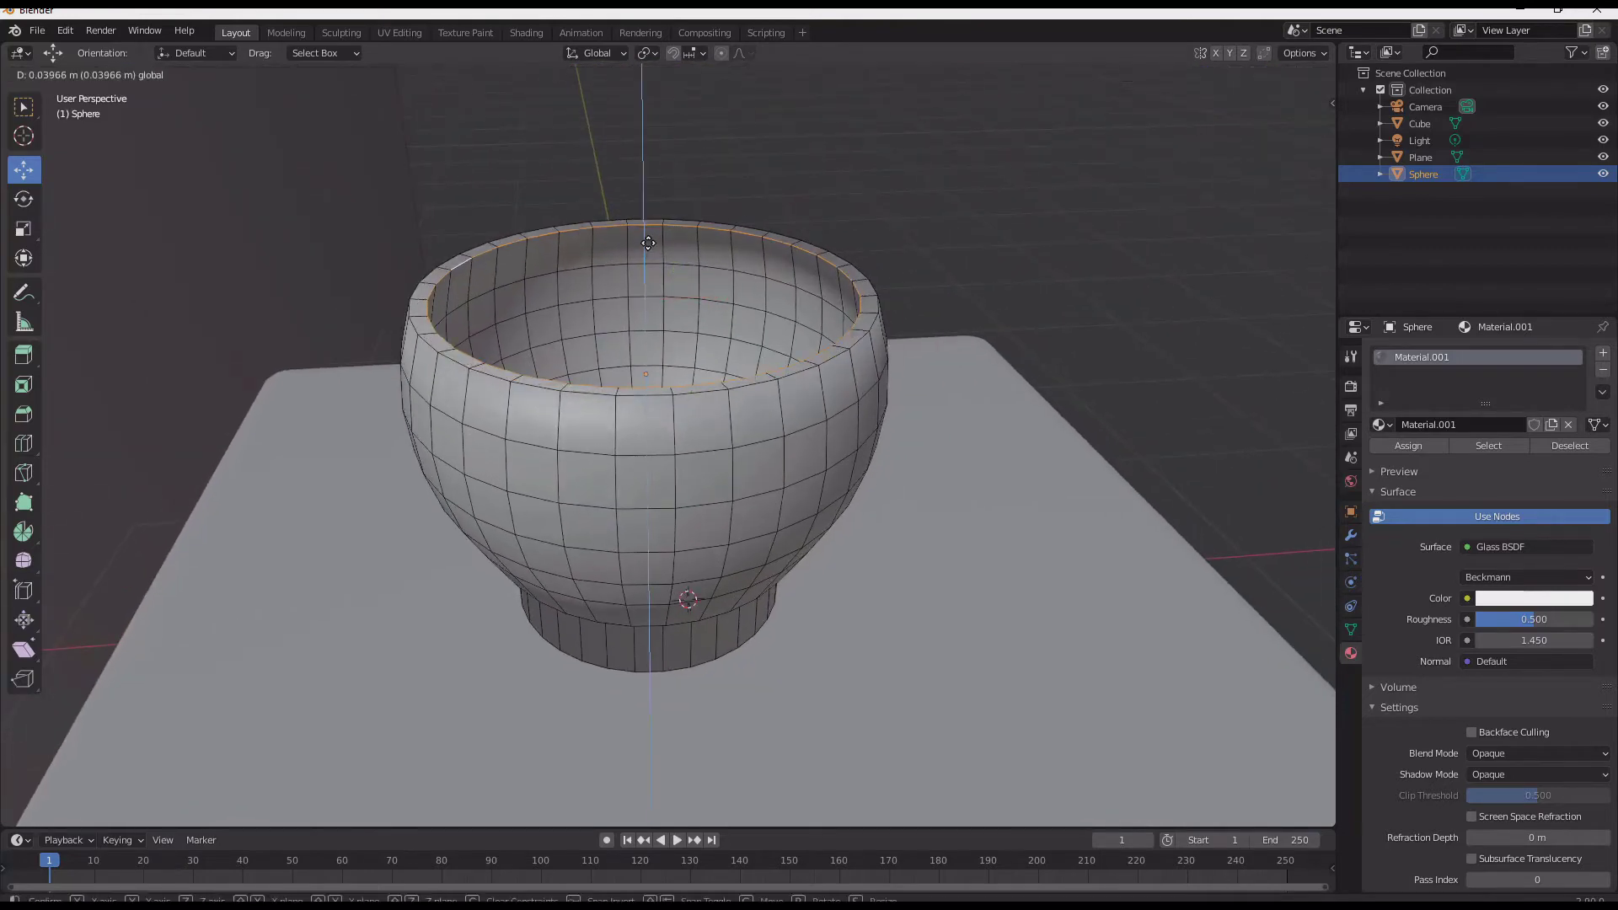
key(a)
key(alt+a)
Add a centred loop cut around the top of the rim, raise it slightly along Z and deselect it.
key(ctrl+r)
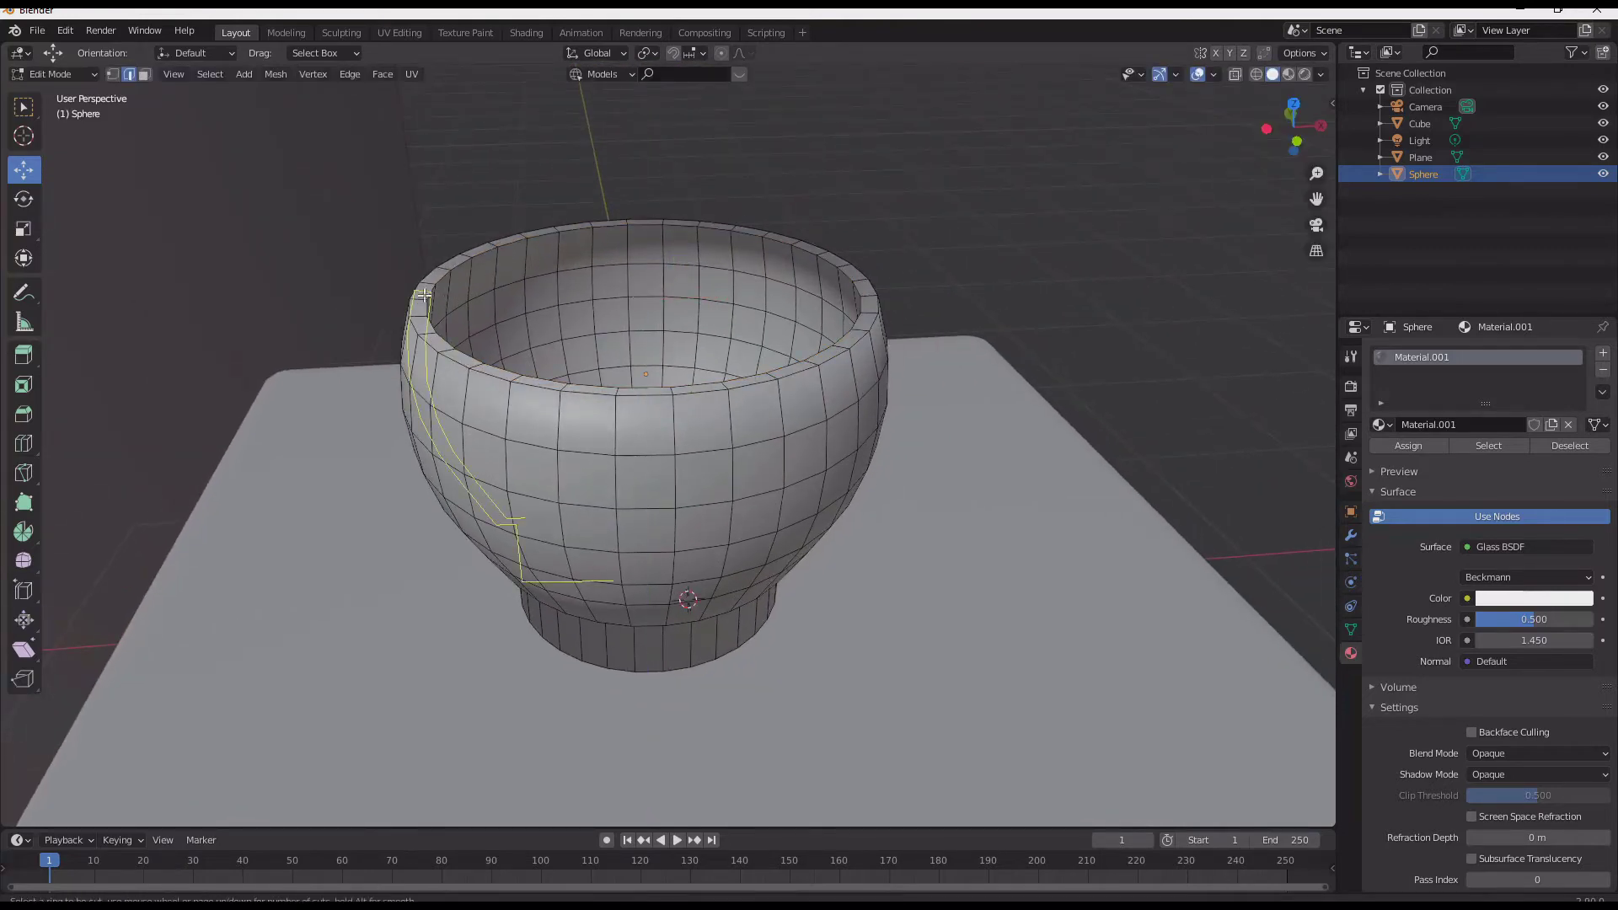
click(424, 299)
click(424, 300)
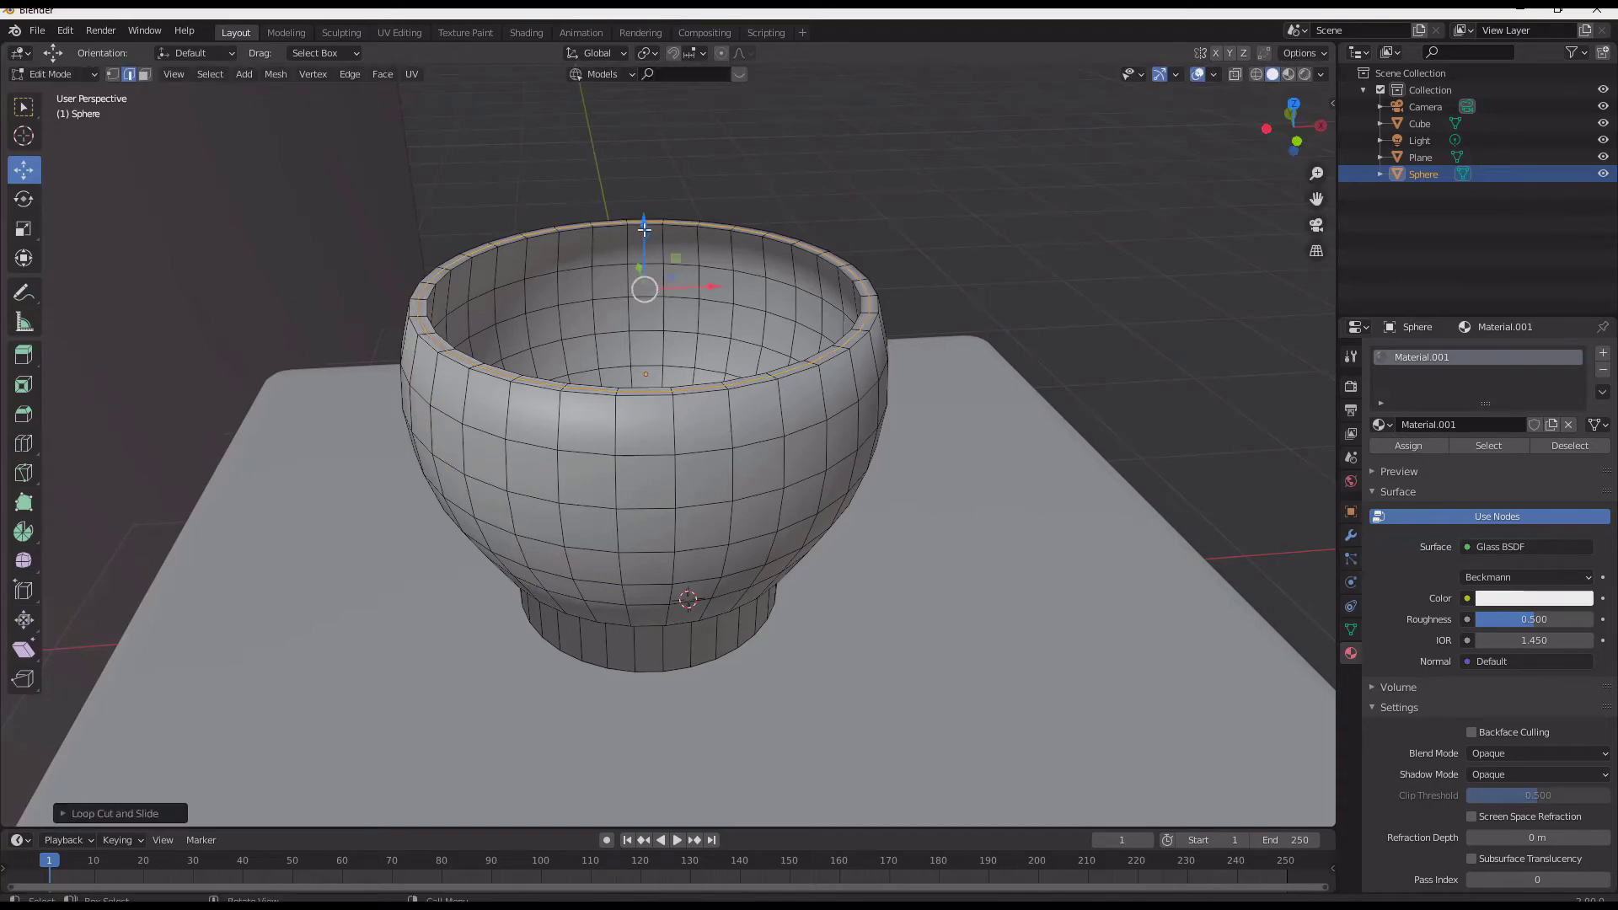
drag(644, 229, 645, 222)
key(a)
key(a)
Turn on proportional editing and switch the viewport to Rendered shading, staying in Edit Mode on the bowl.
middle_drag(622, 257, 548, 265)
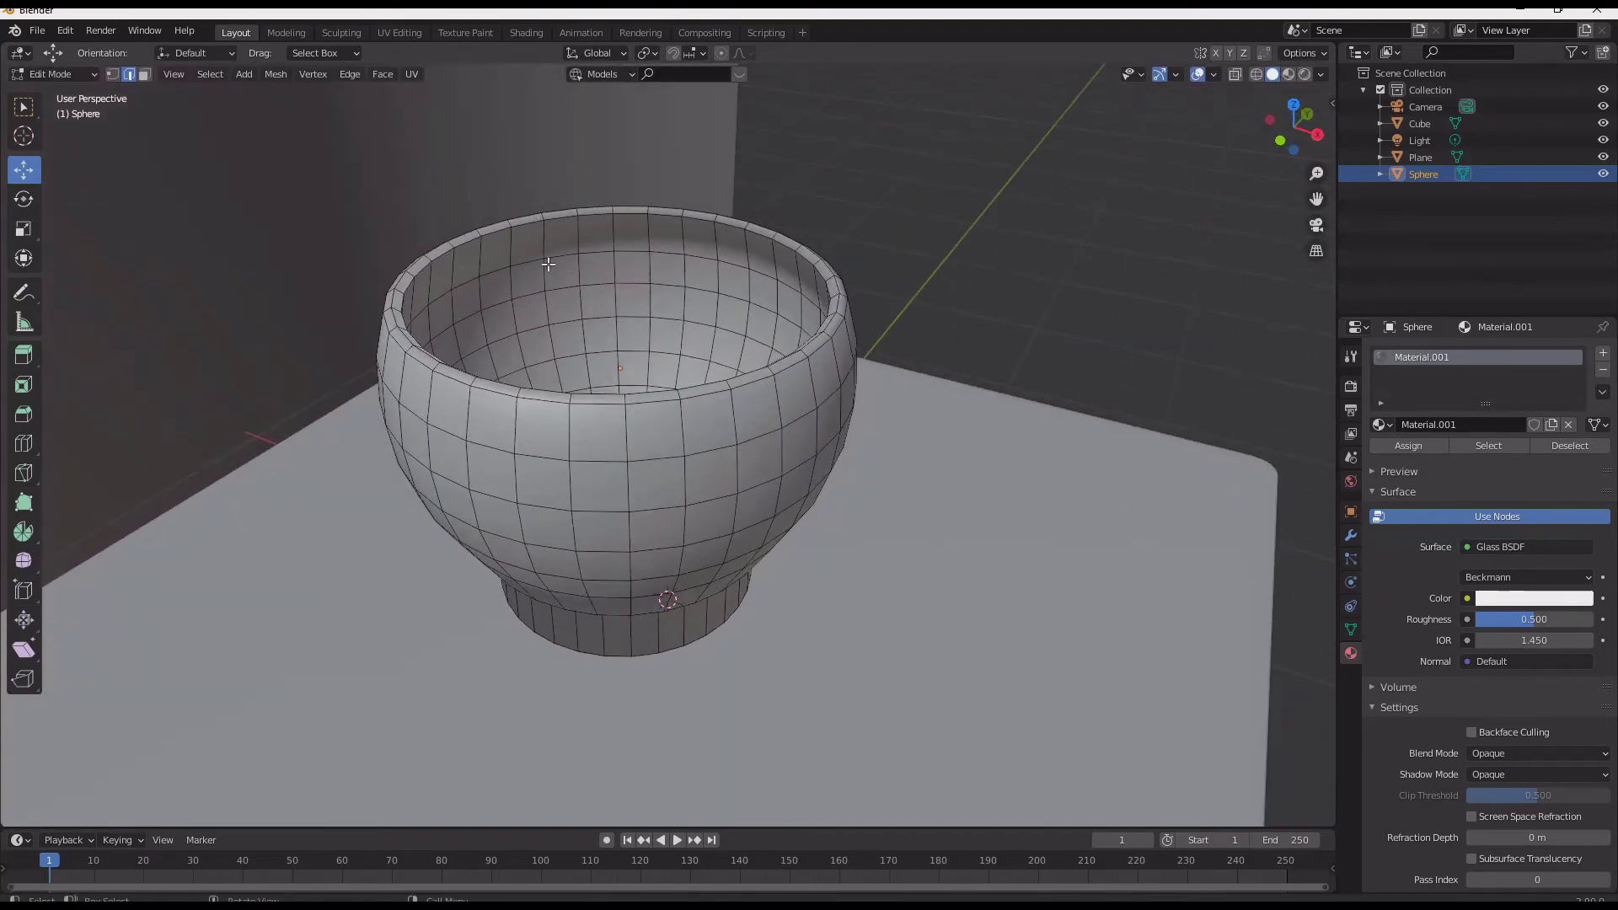
middle_drag(711, 243, 744, 246)
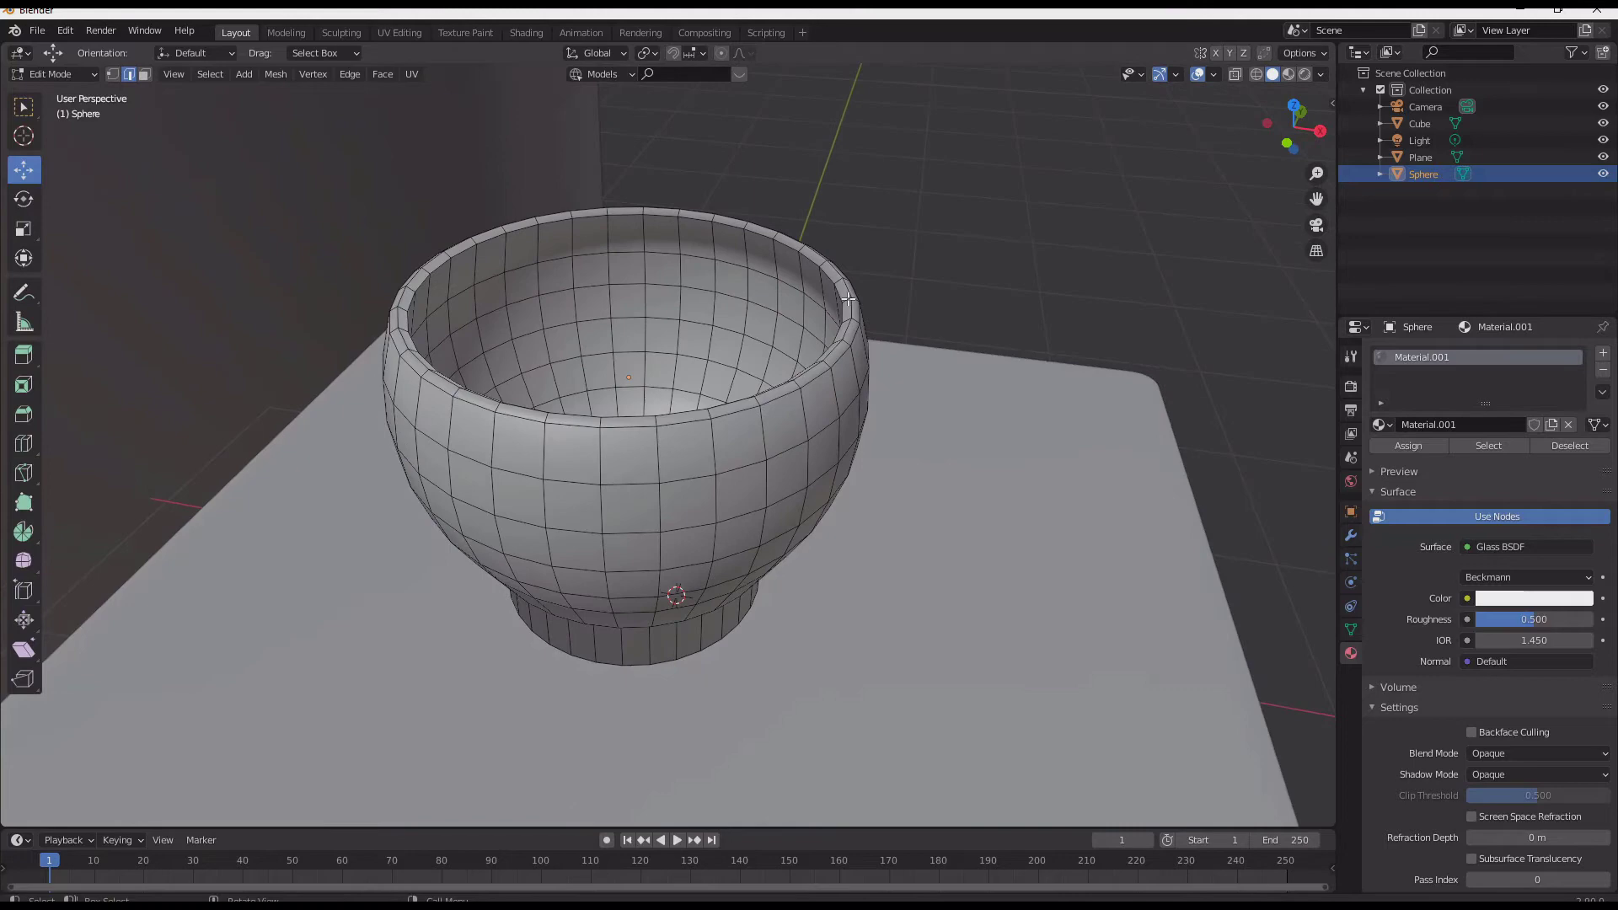
middle_drag(848, 298, 752, 361)
middle_drag(735, 448, 668, 391)
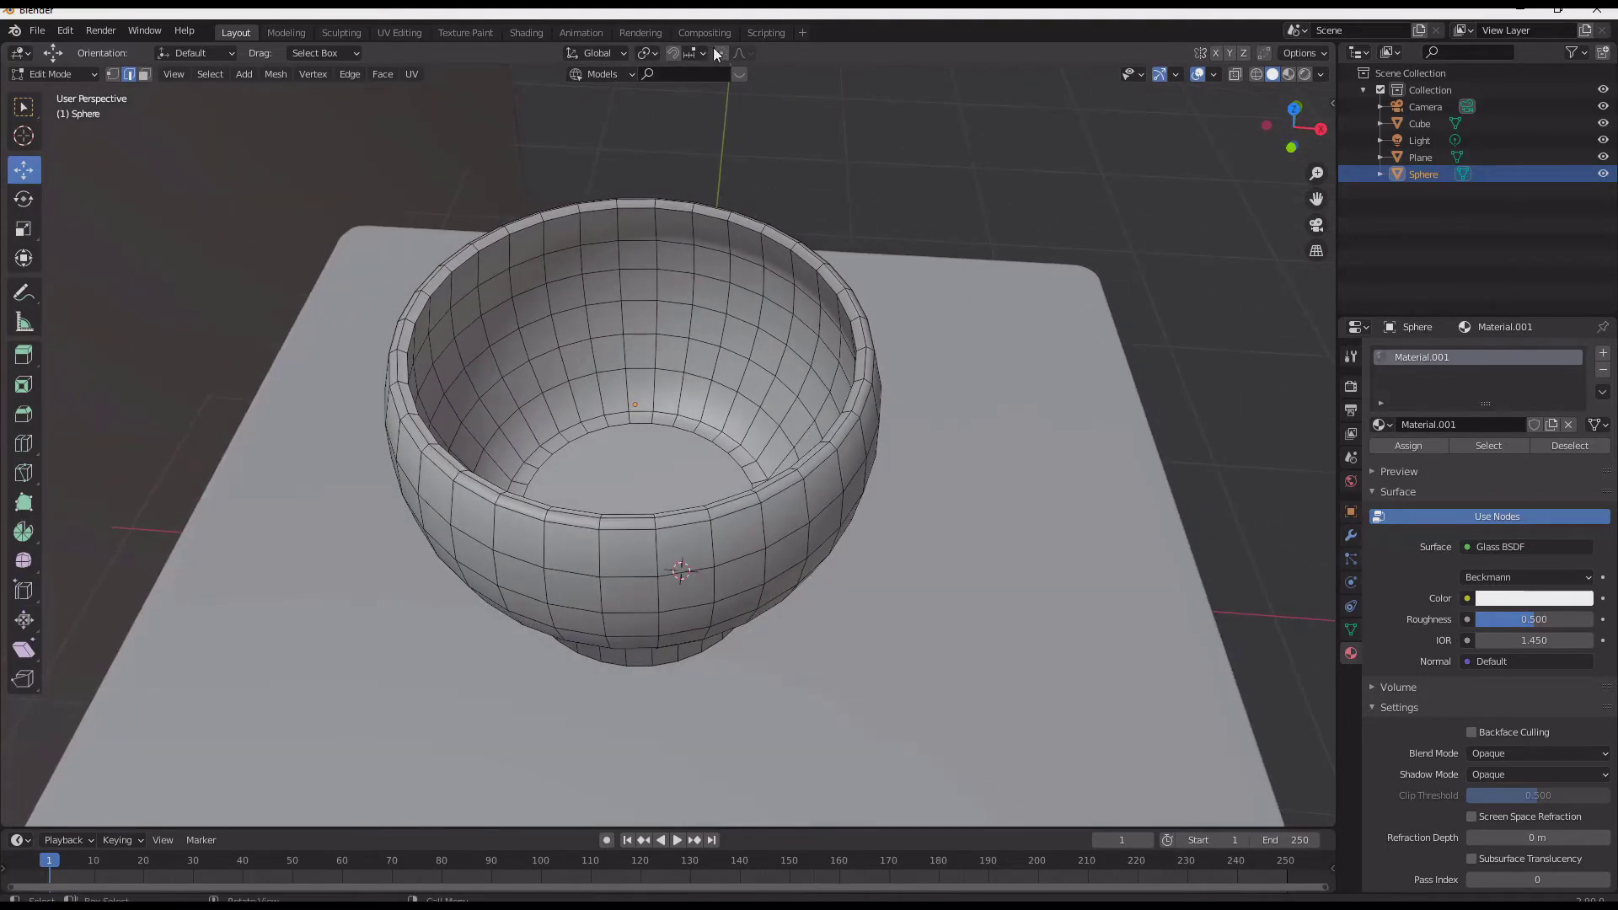
click(855, 335)
middle_drag(854, 334, 843, 307)
key(z)
click(715, 309)
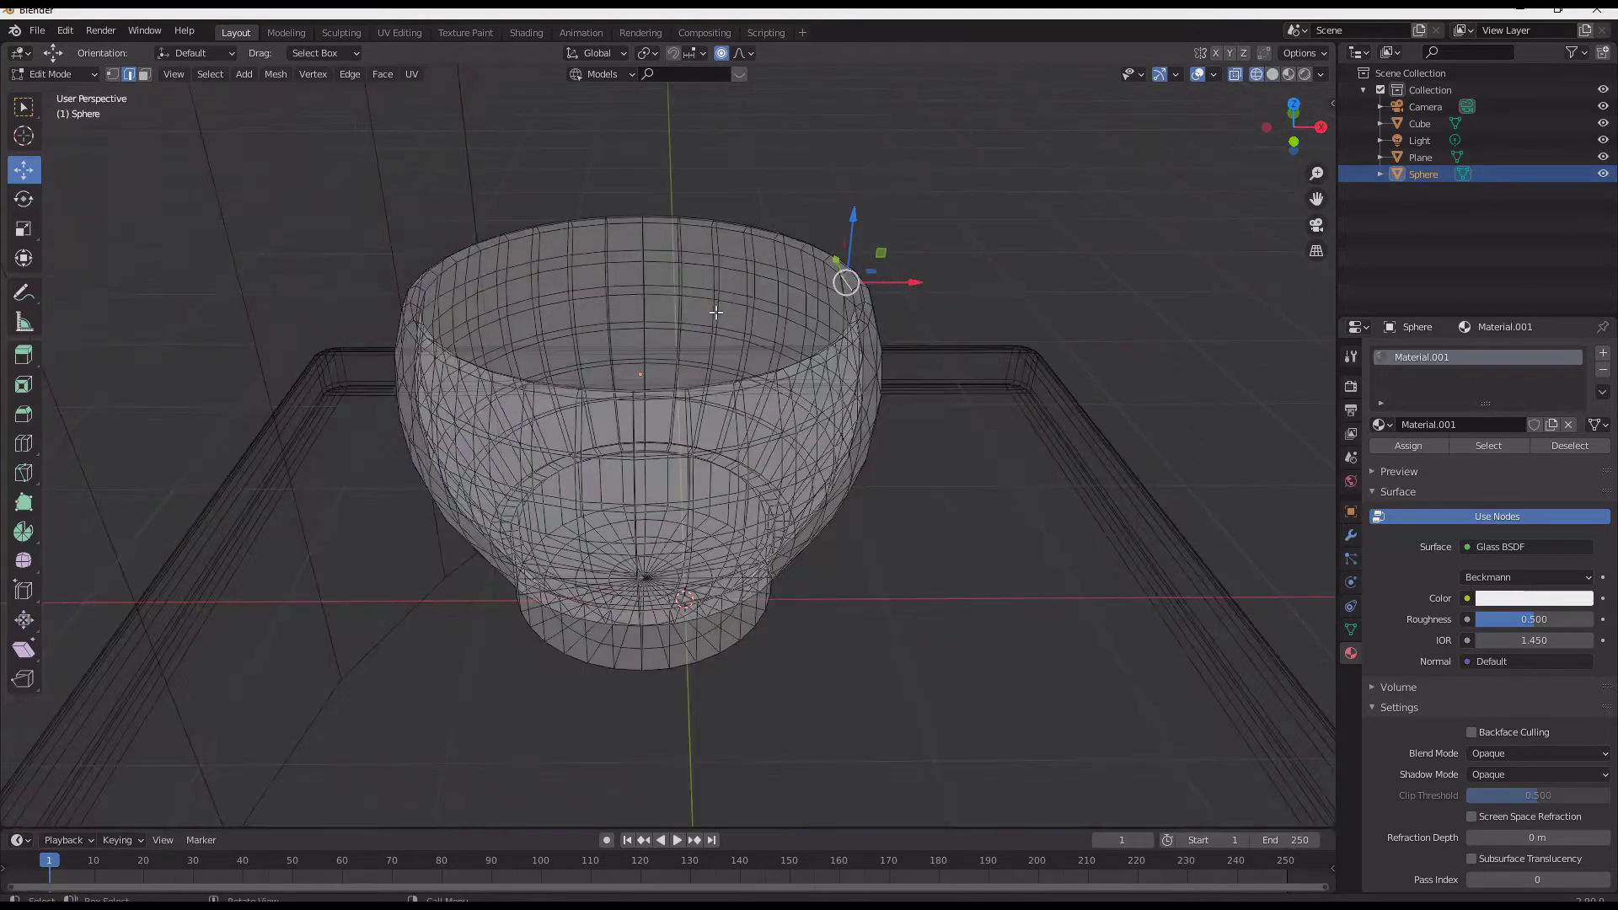
key(z)
mouse_move(717, 310)
middle_down()
mouse_move(647, 307)
mouse_move(639, 292)
mouse_move(608, 312)
mouse_move(790, 301)
mouse_move(477, 311)
mouse_move(470, 325)
mouse_move(541, 260)
mouse_move(588, 290)
mouse_move(733, 318)
mouse_move(699, 330)
middle_up()
click(675, 201)
key(Tab)
key(Tab)
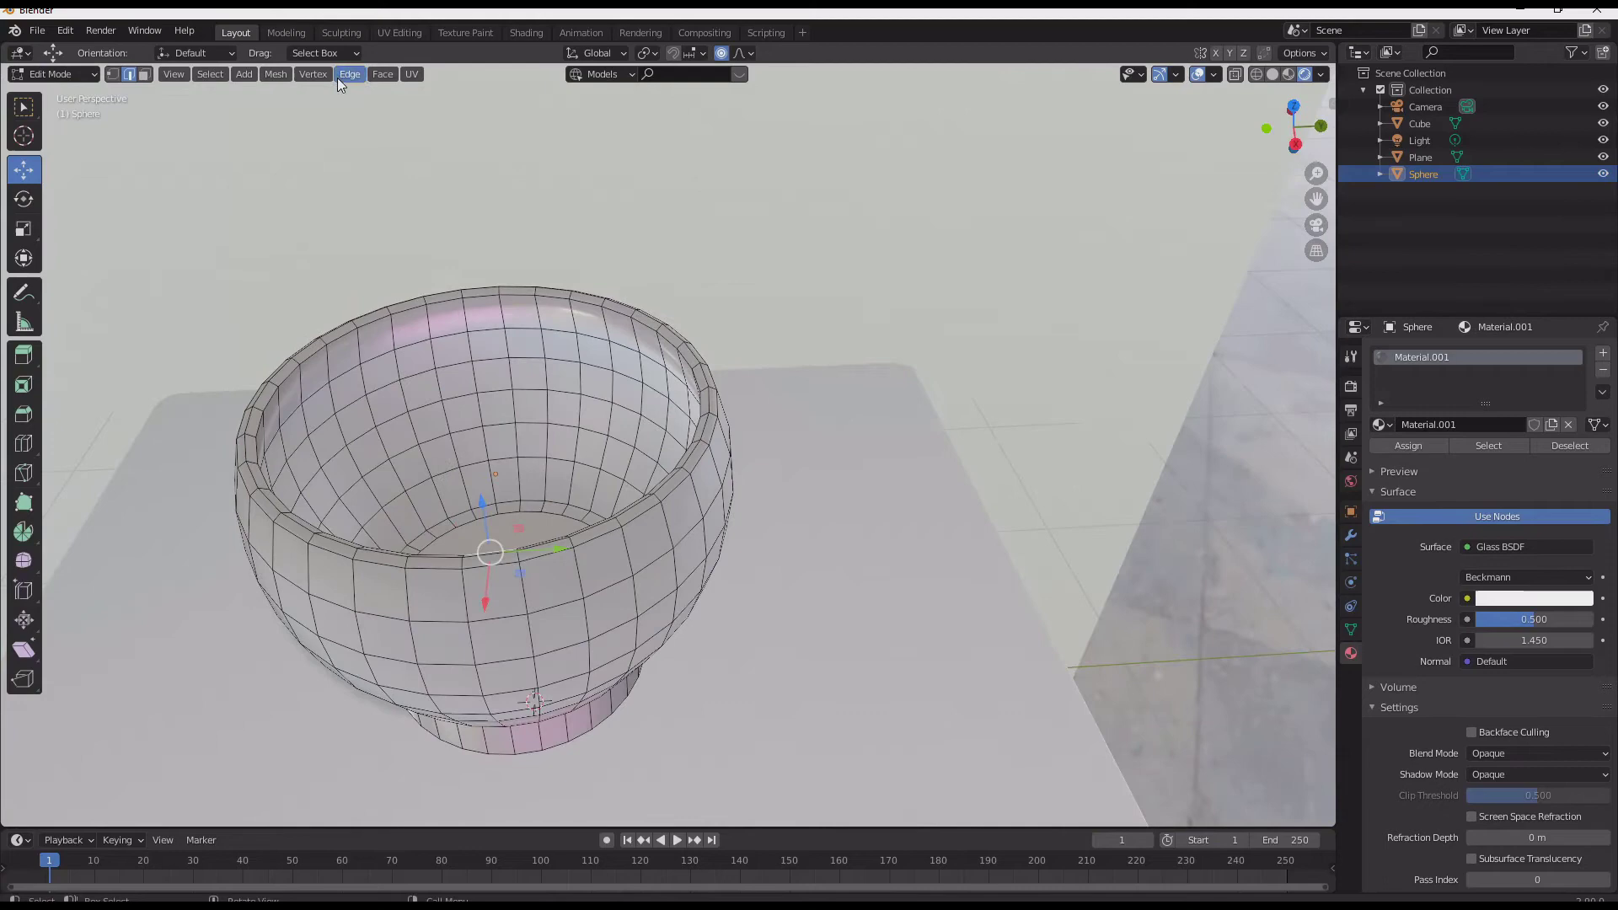
In face selection mode, pull one face on the bowl's rim upward with proportional editing to form a raised peak.
click(144, 74)
click(695, 361)
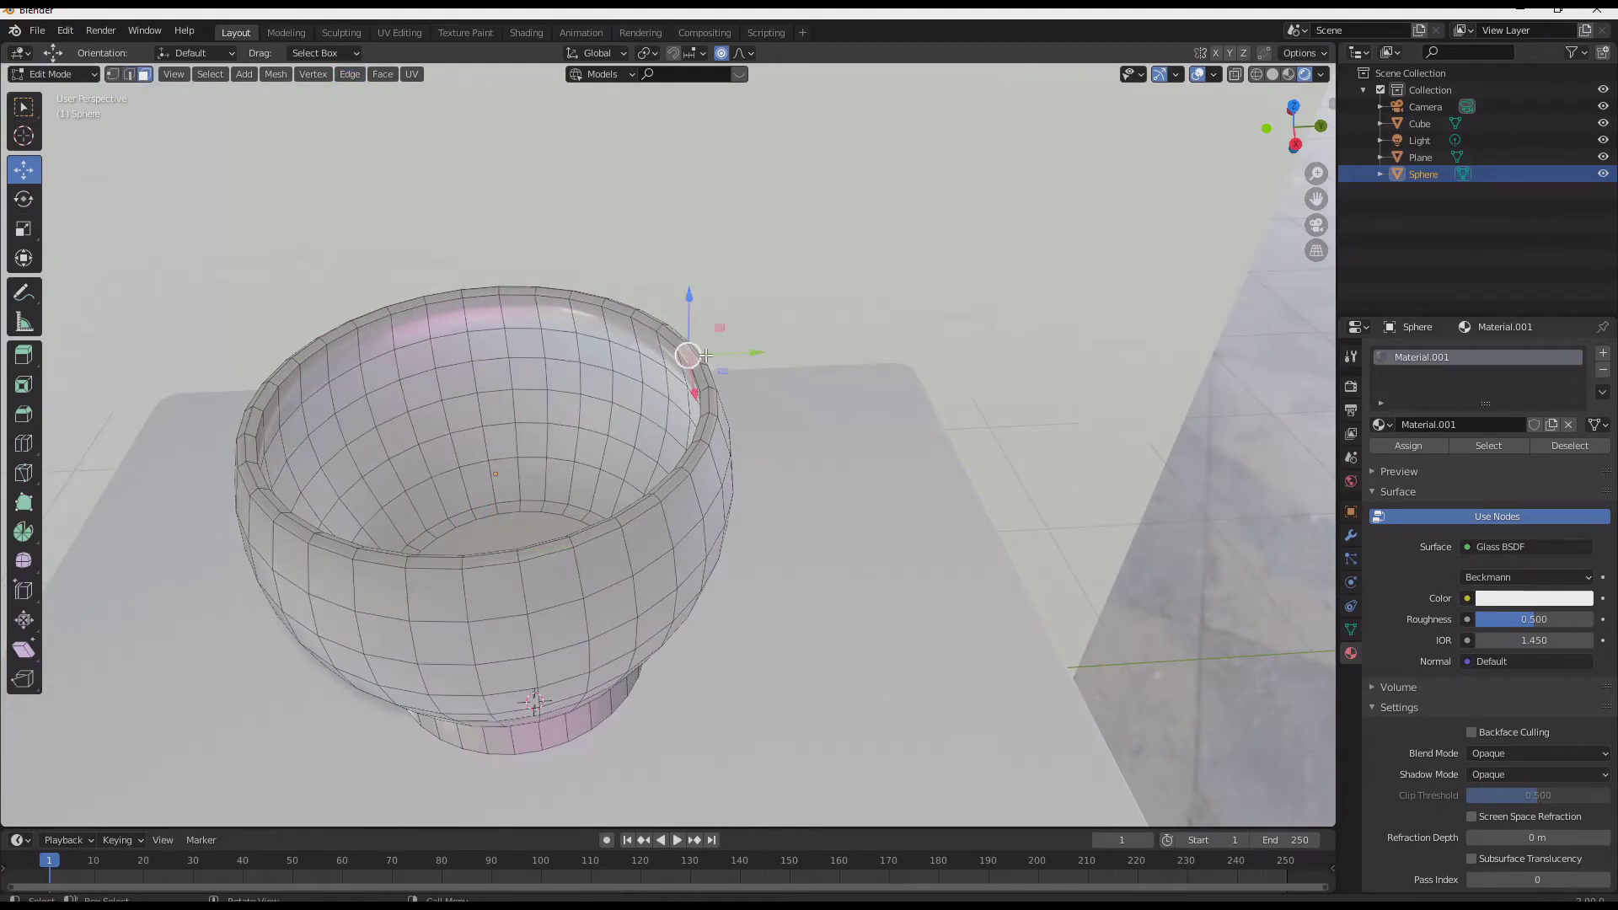
drag(691, 310, 669, 229)
Pull a face on the opposite side of the rim upward to form a second peak, and return to Object Mode.
scroll(686, 261, down, 3)
scroll(658, 244, down, 2)
middle_drag(421, 396, 367, 334)
click(420, 421)
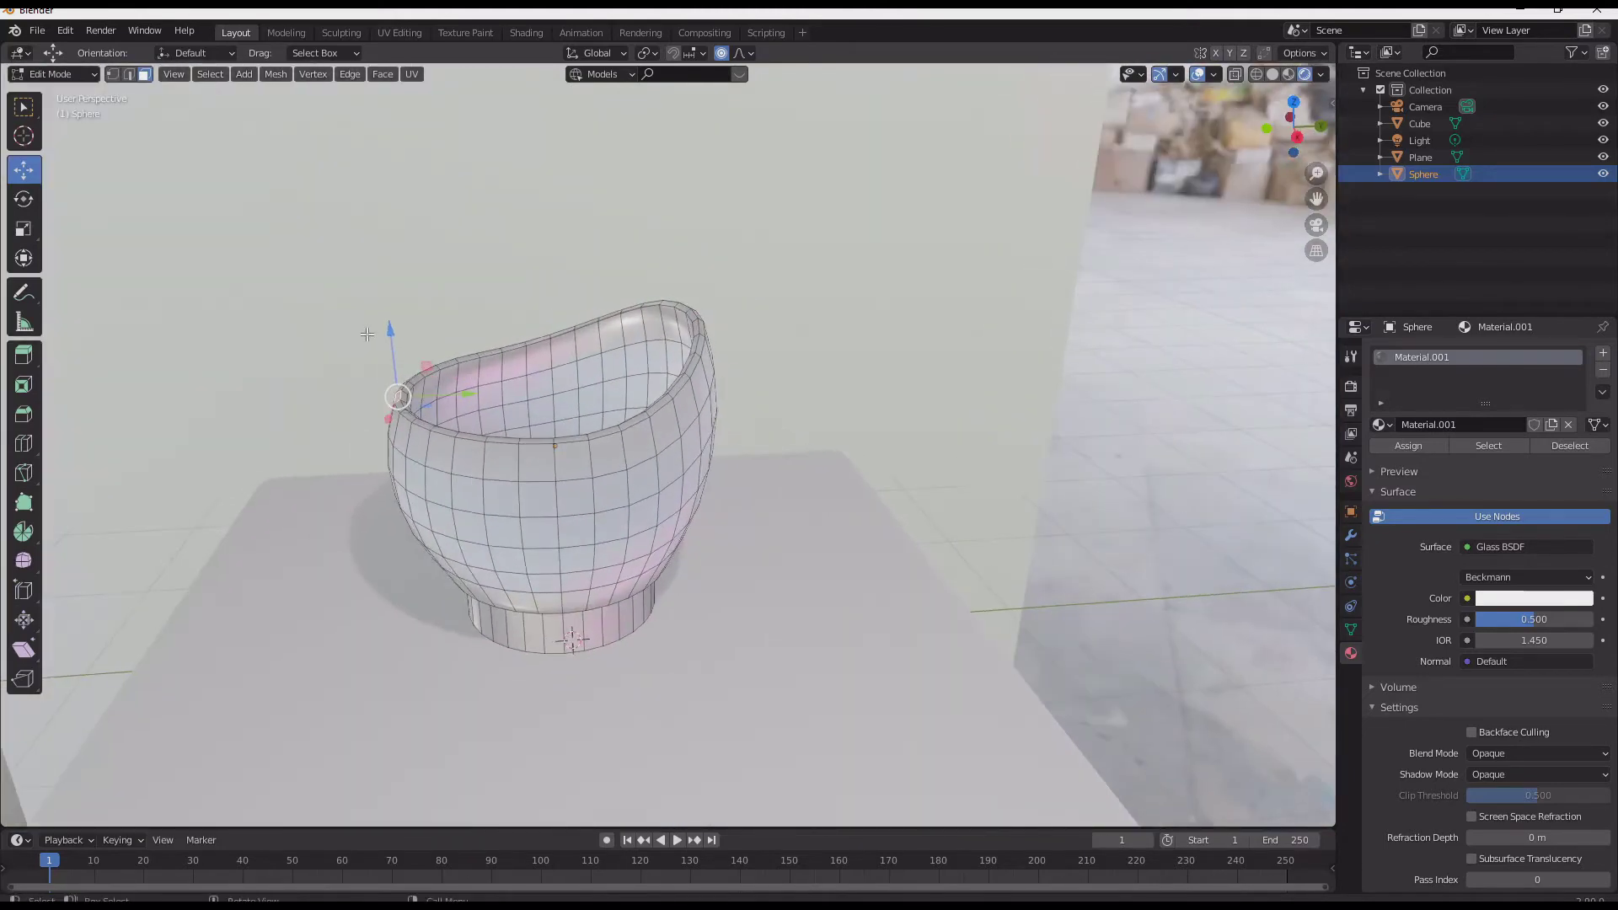
drag(385, 330, 394, 249)
middle_drag(570, 432, 545, 389)
middle_drag(648, 434, 857, 528)
key(a)
key(Tab)
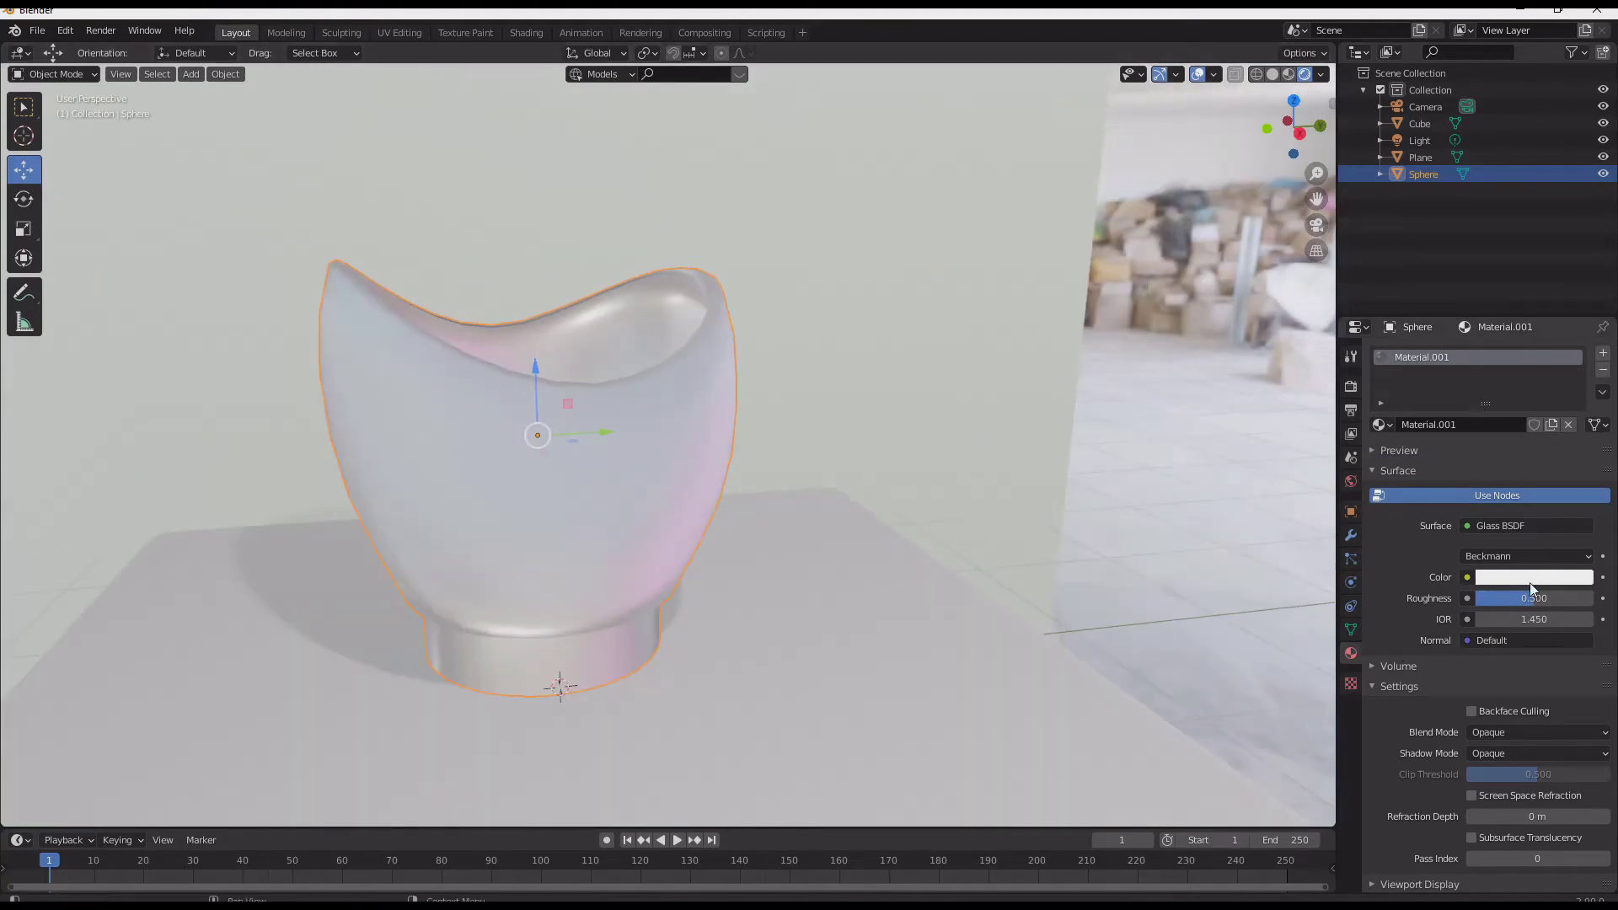
Set the bowl's Glass BSDF roughness to 0, deselect everything and view the rendered glass from several angles.
drag(1529, 597, 1477, 597)
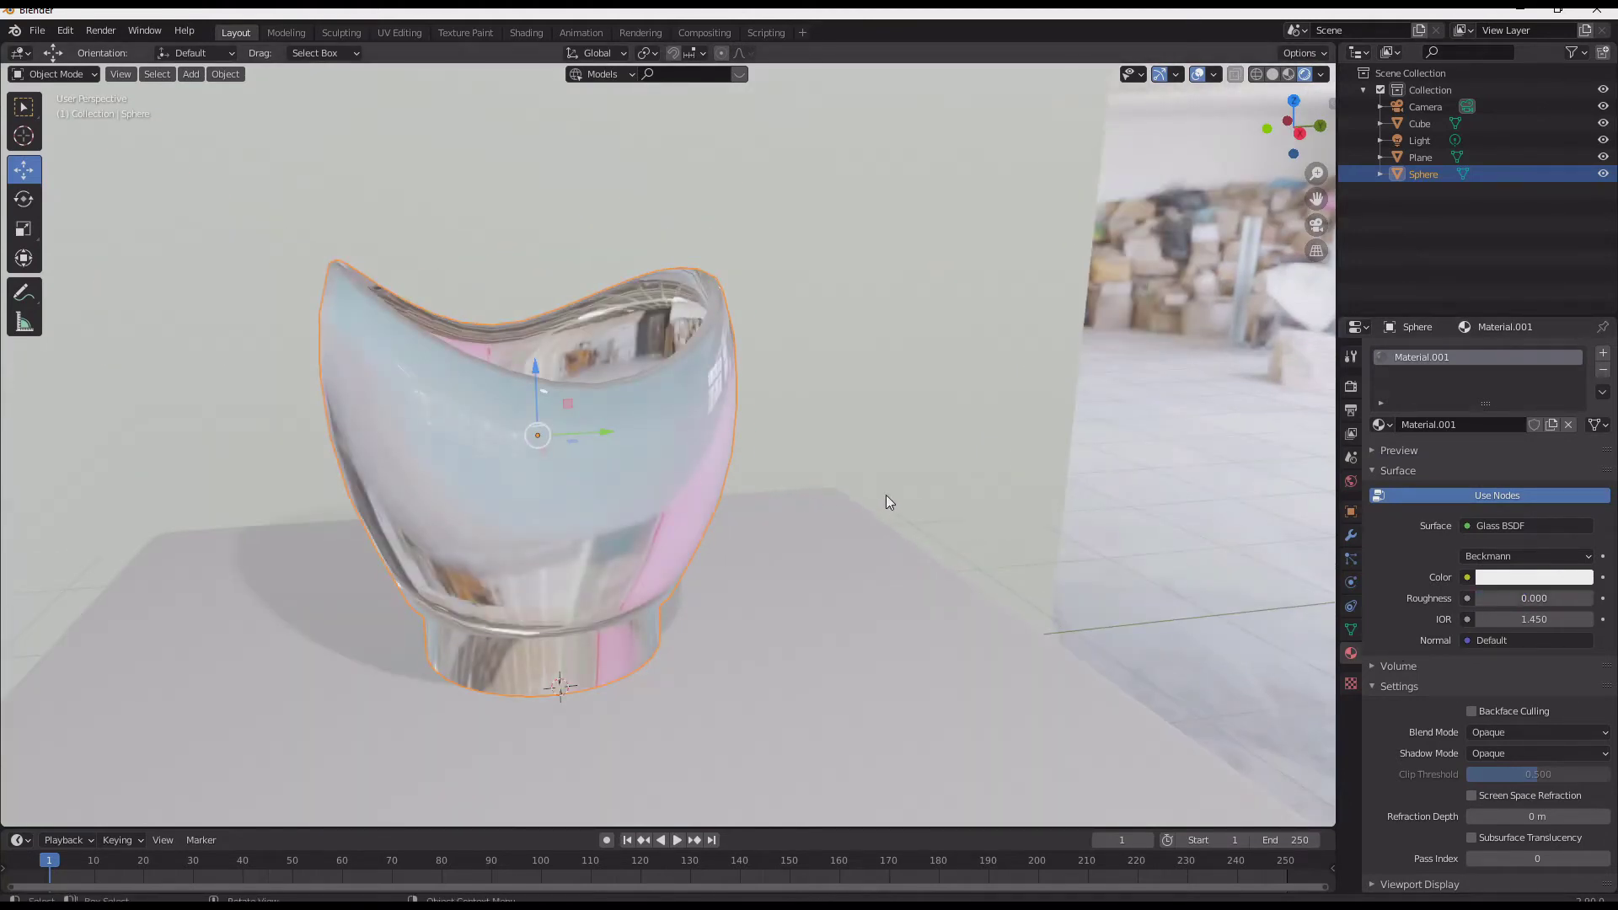
middle_drag(878, 437, 715, 453)
scroll(762, 430, up, 4)
key(a)
key(a)
scroll(736, 447, down, 1)
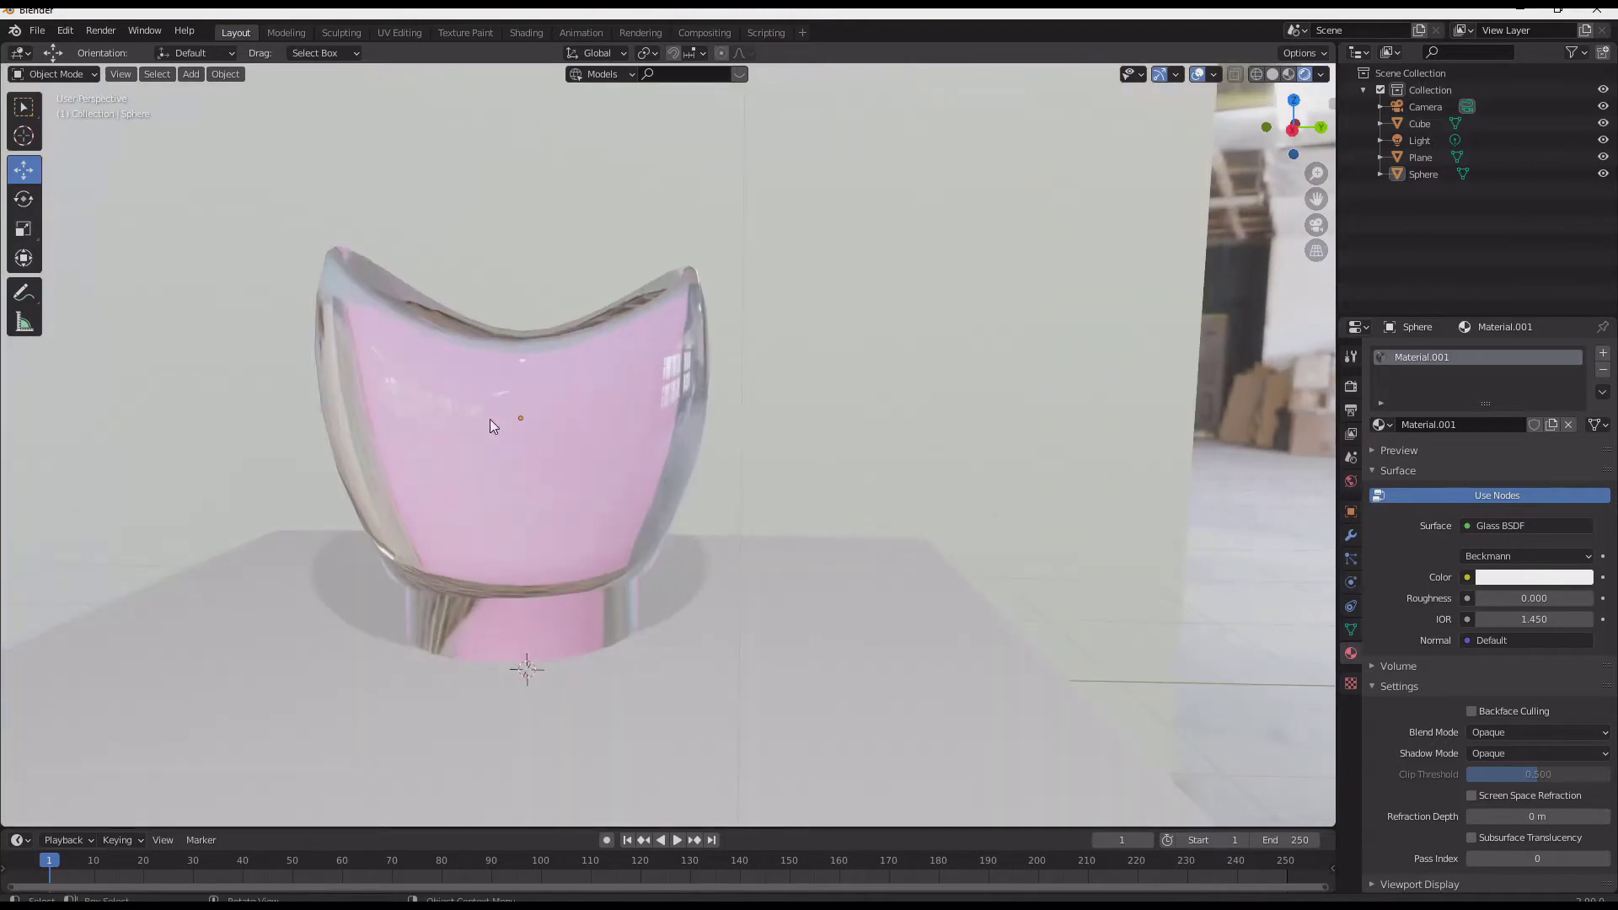
middle_drag(393, 434, 531, 354)
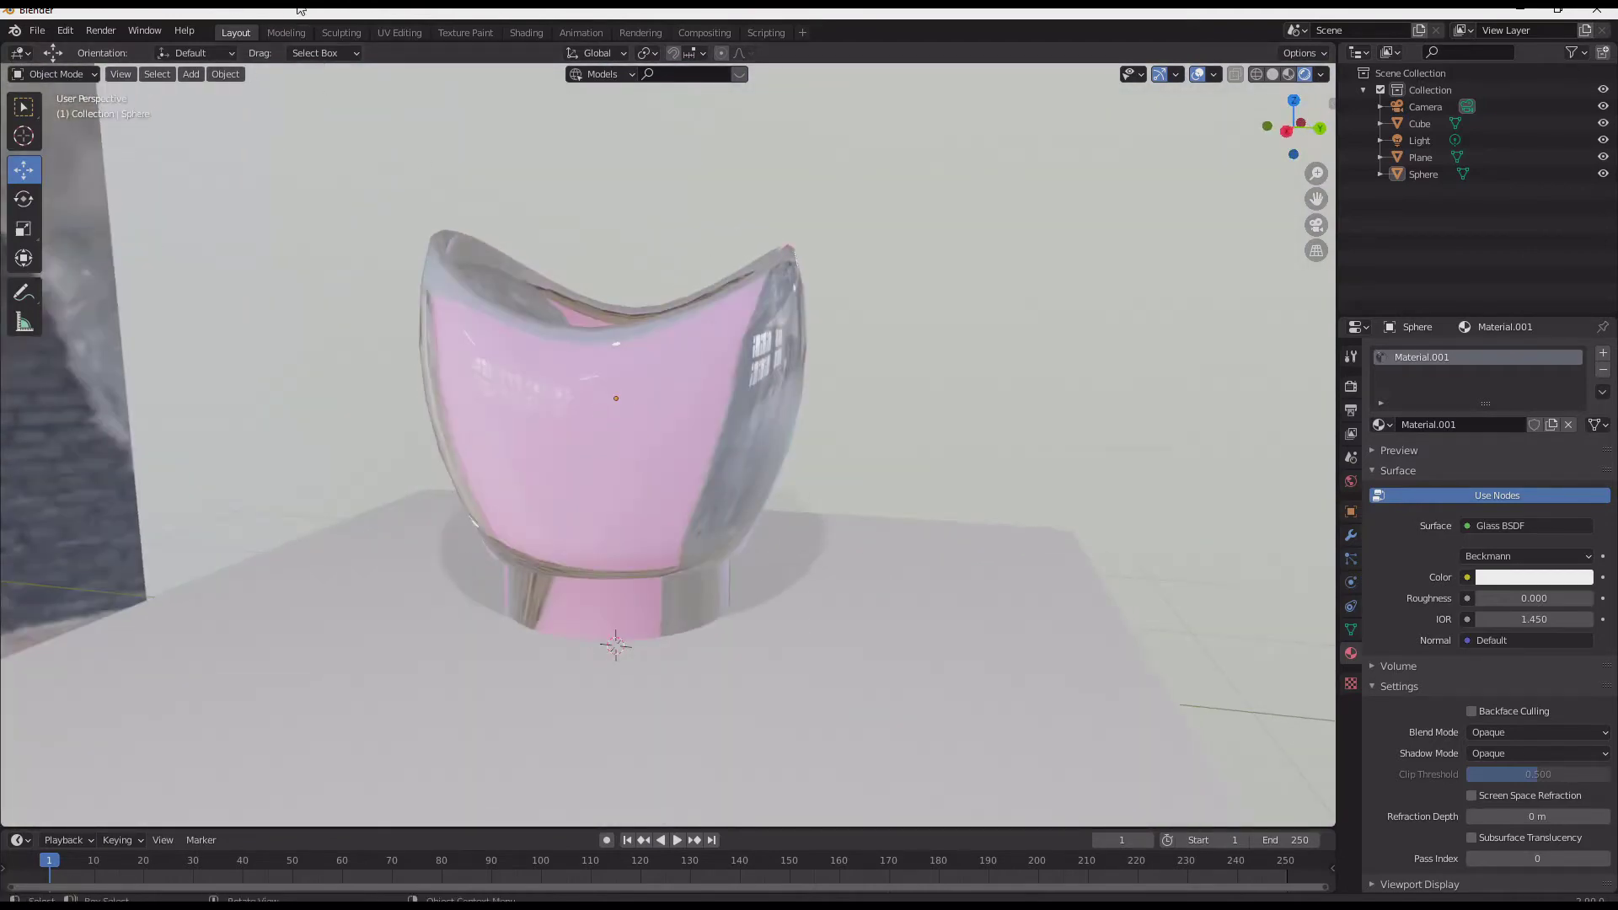
In the Shading workspace, add an Image Texture node before the Glass BSDF node in the bowl's material.
click(524, 31)
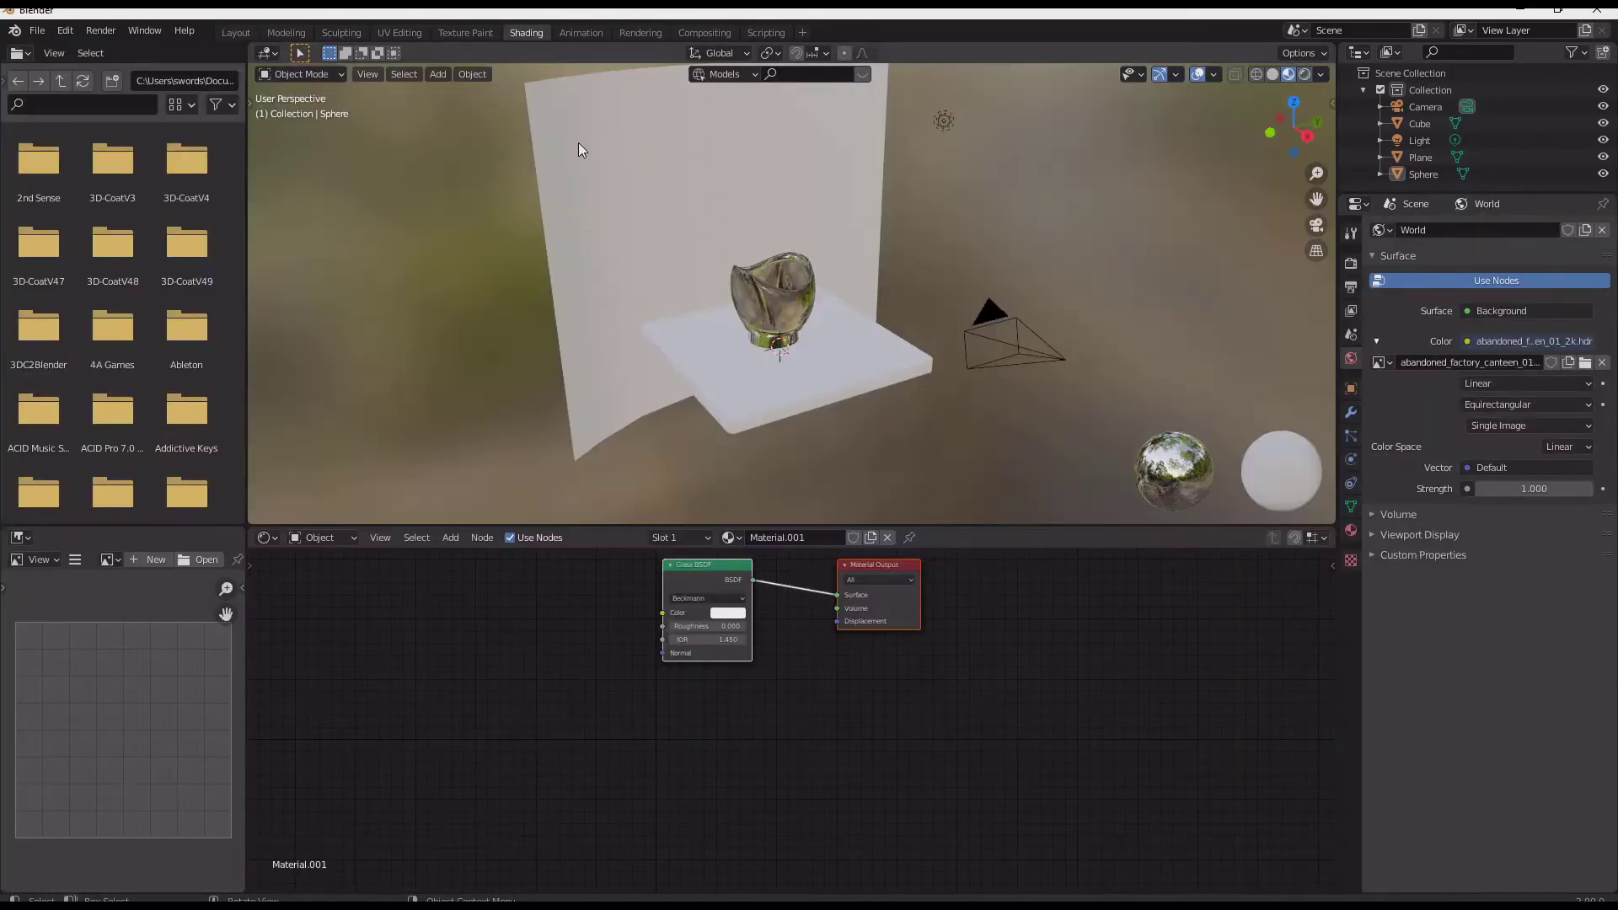
scroll(766, 390, up, 3)
middle_drag(770, 388, 712, 361)
scroll(712, 361, up, 2)
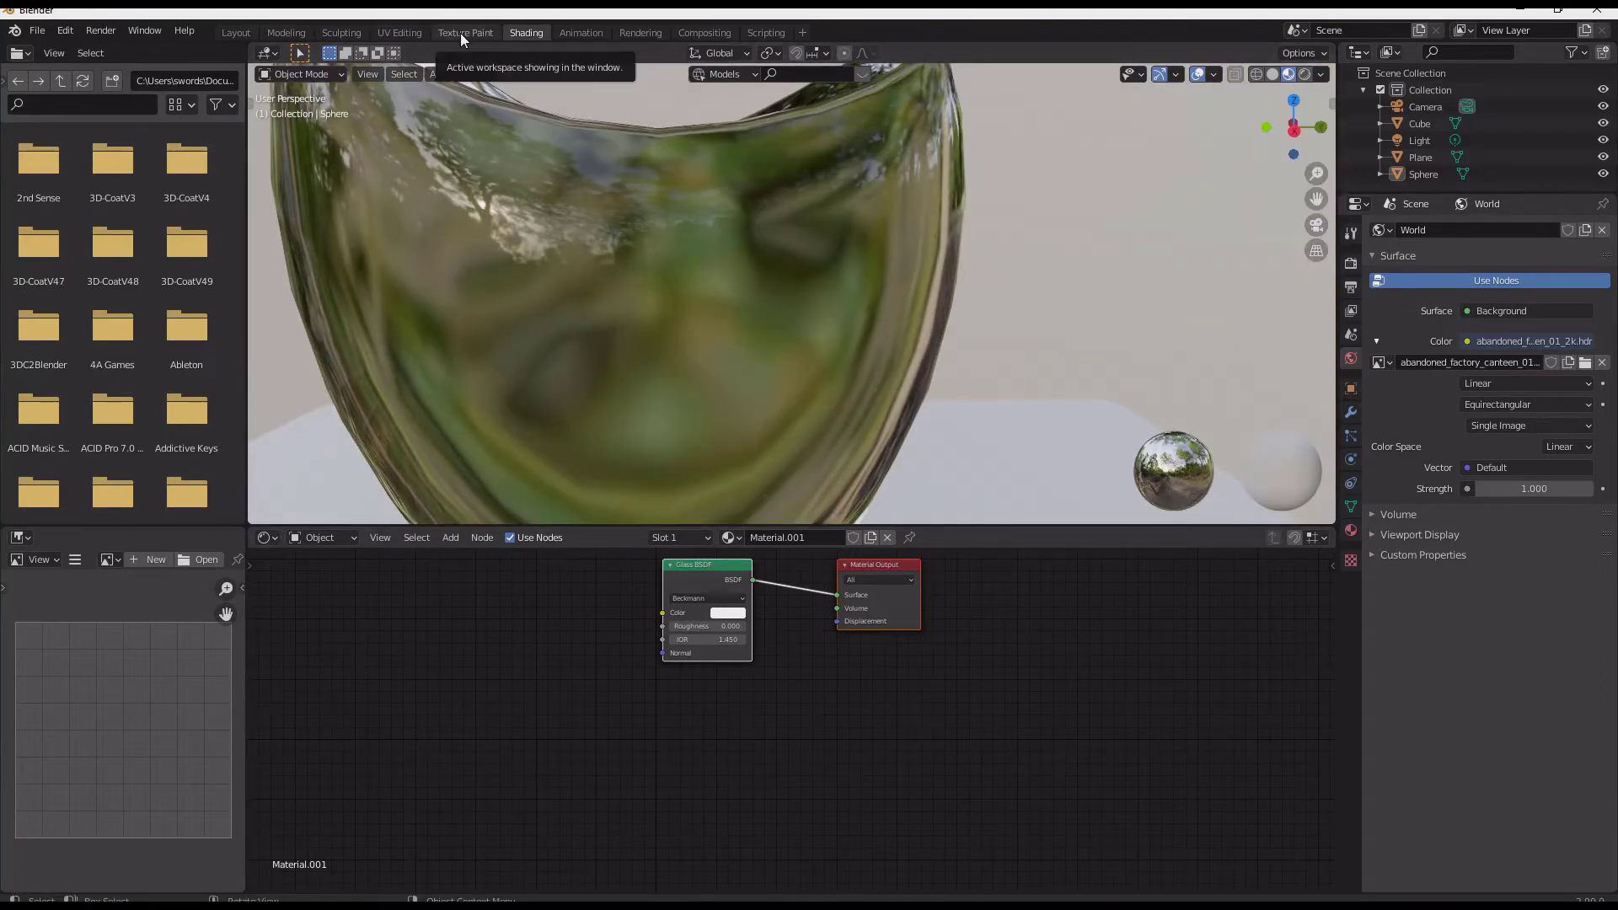
scroll(655, 625, up, 2)
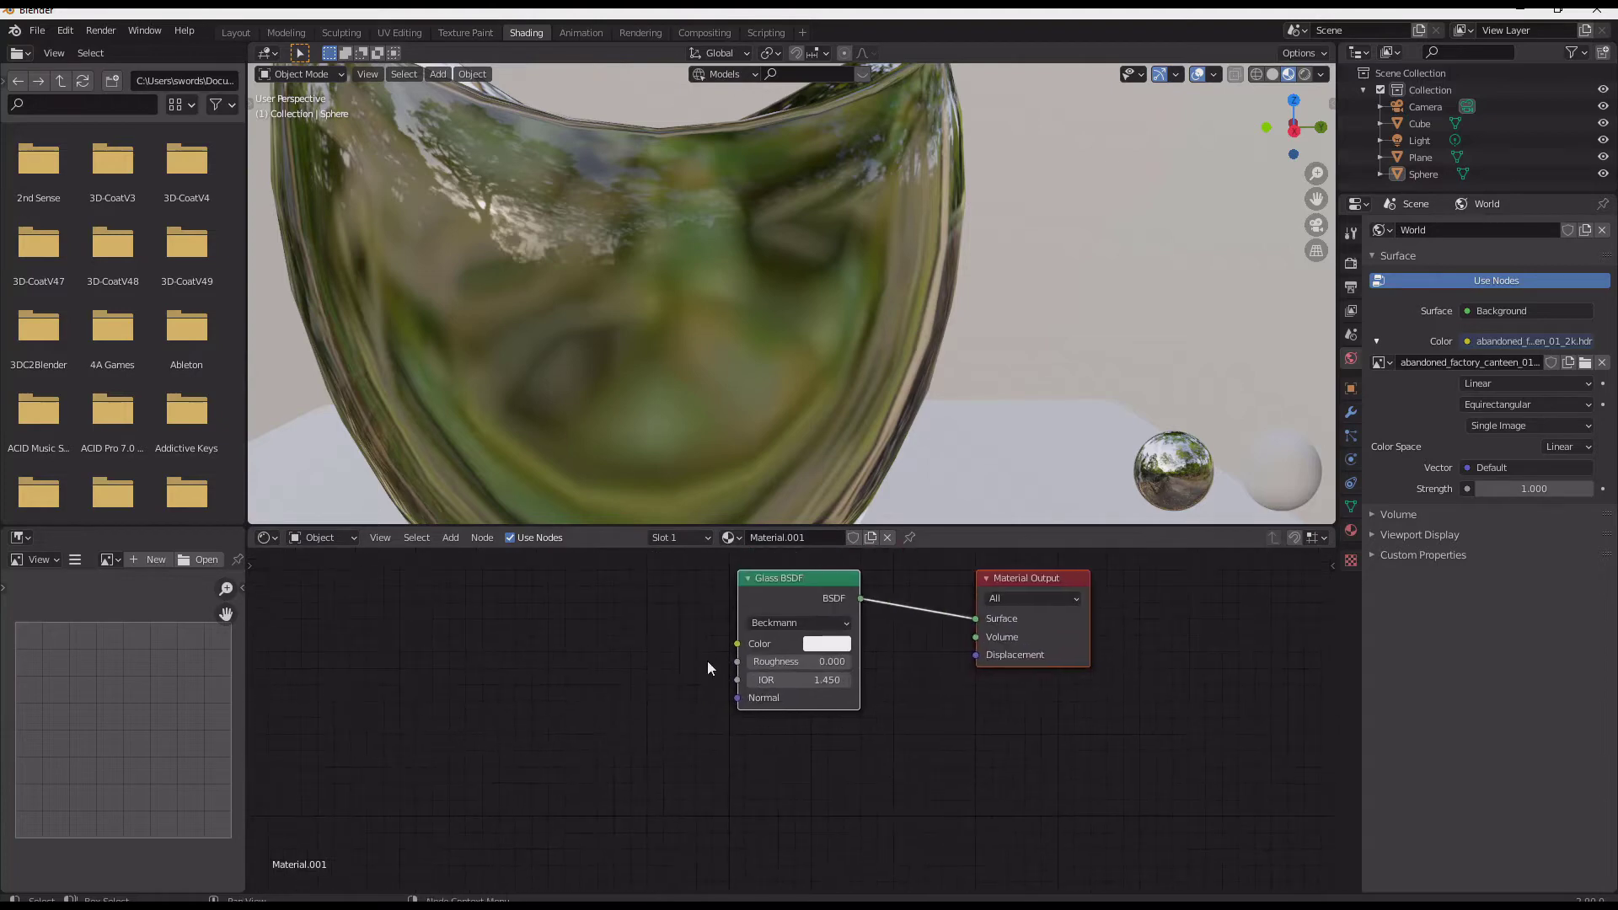
key(shift+a)
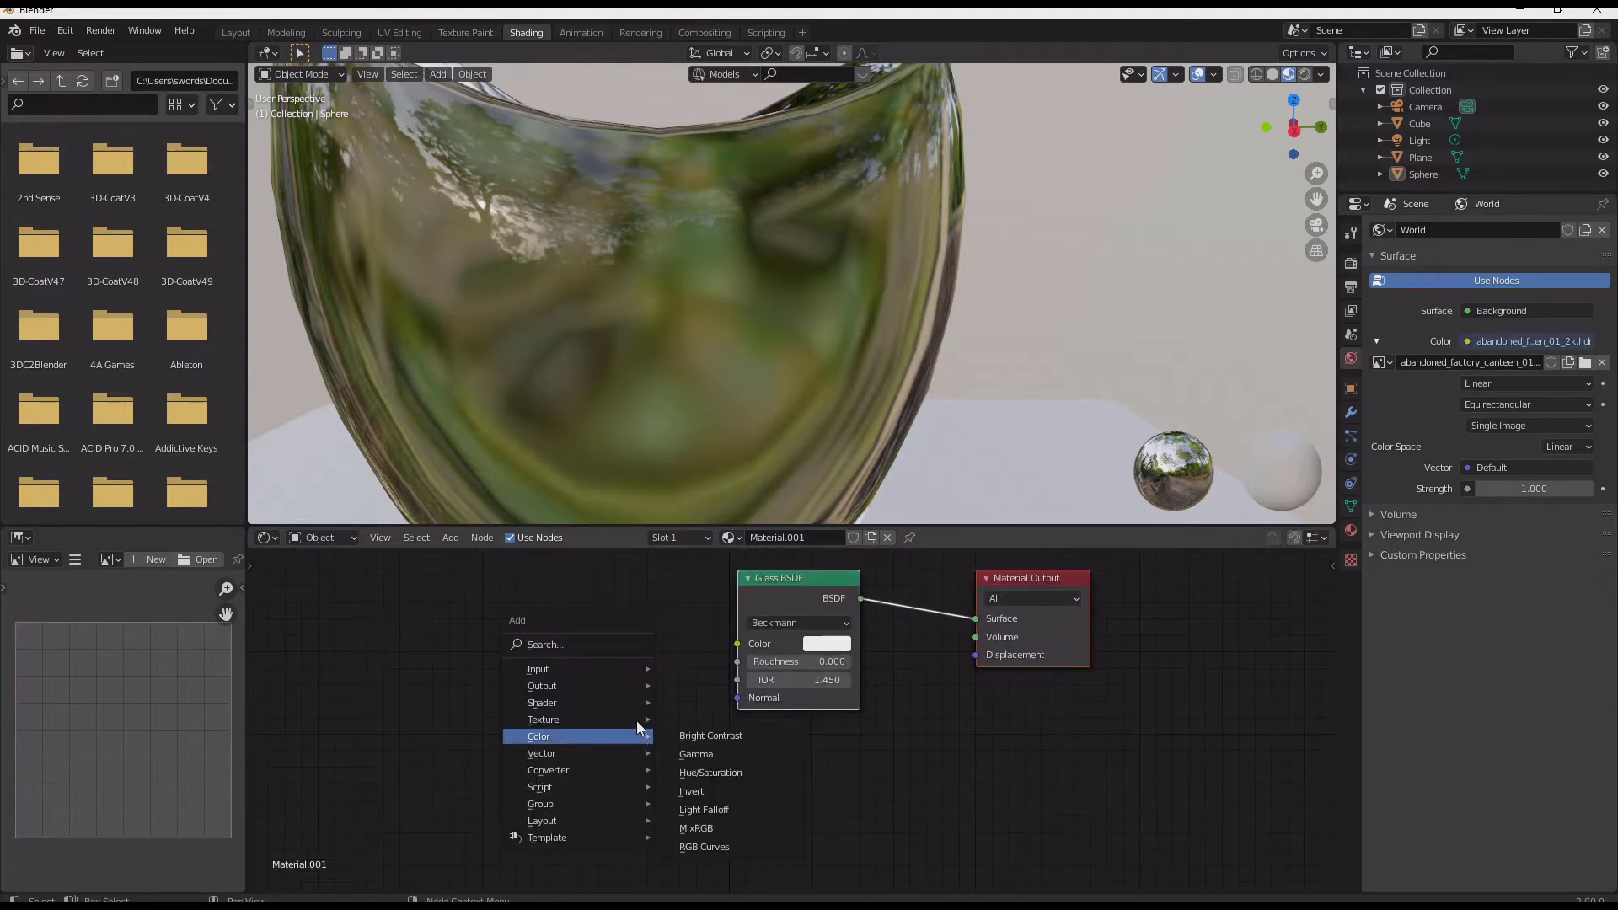
mouse_move(636, 719)
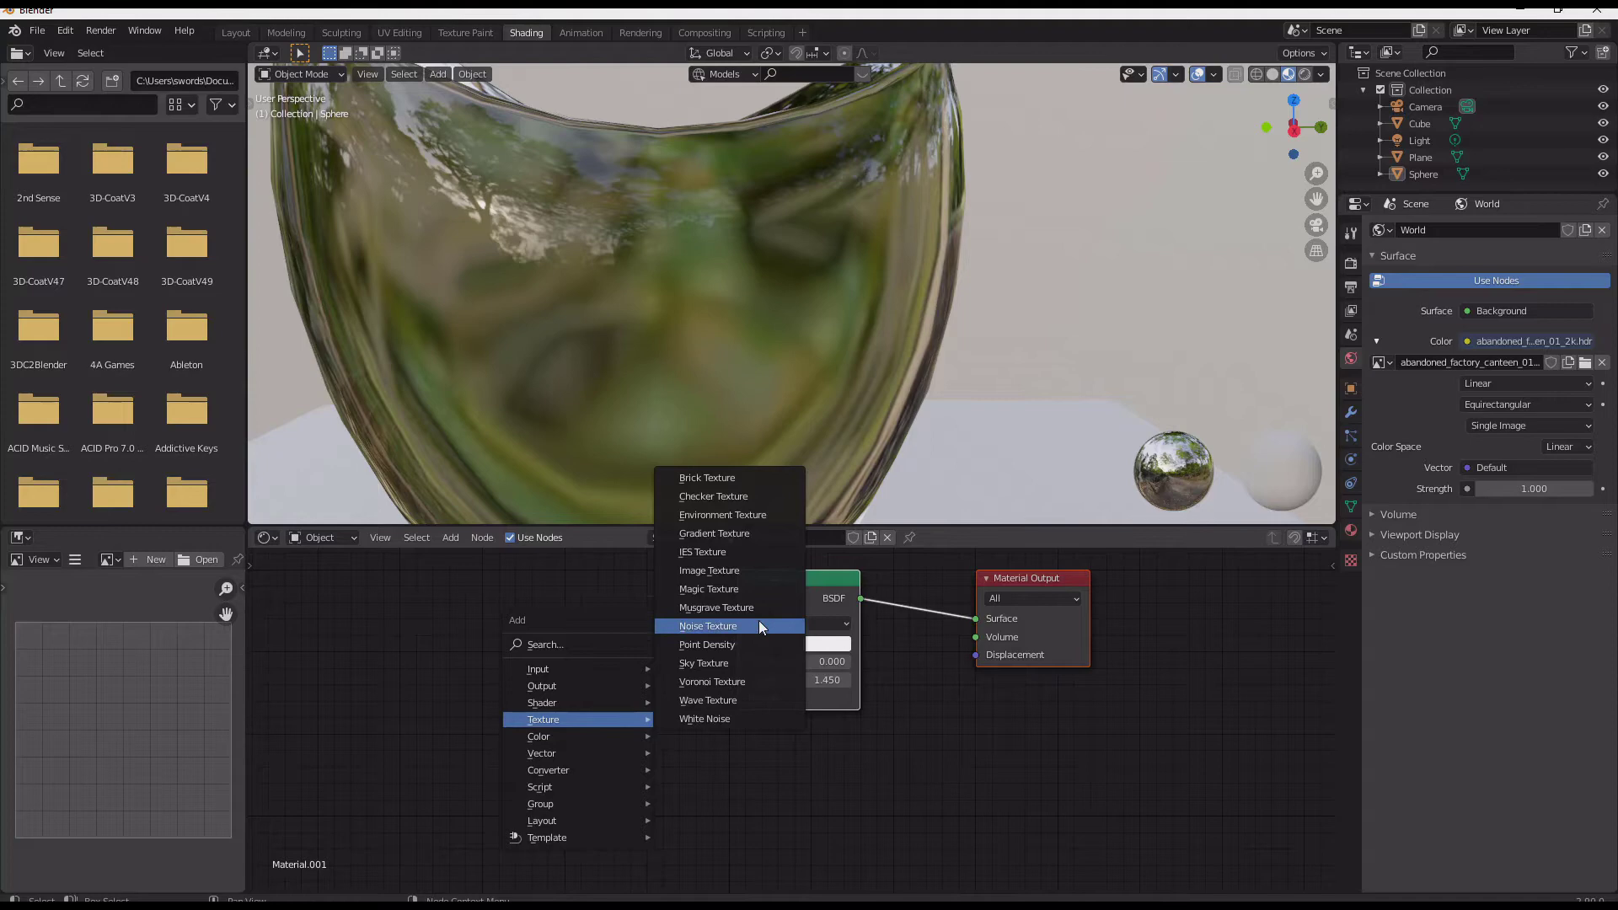
click(760, 570)
click(455, 590)
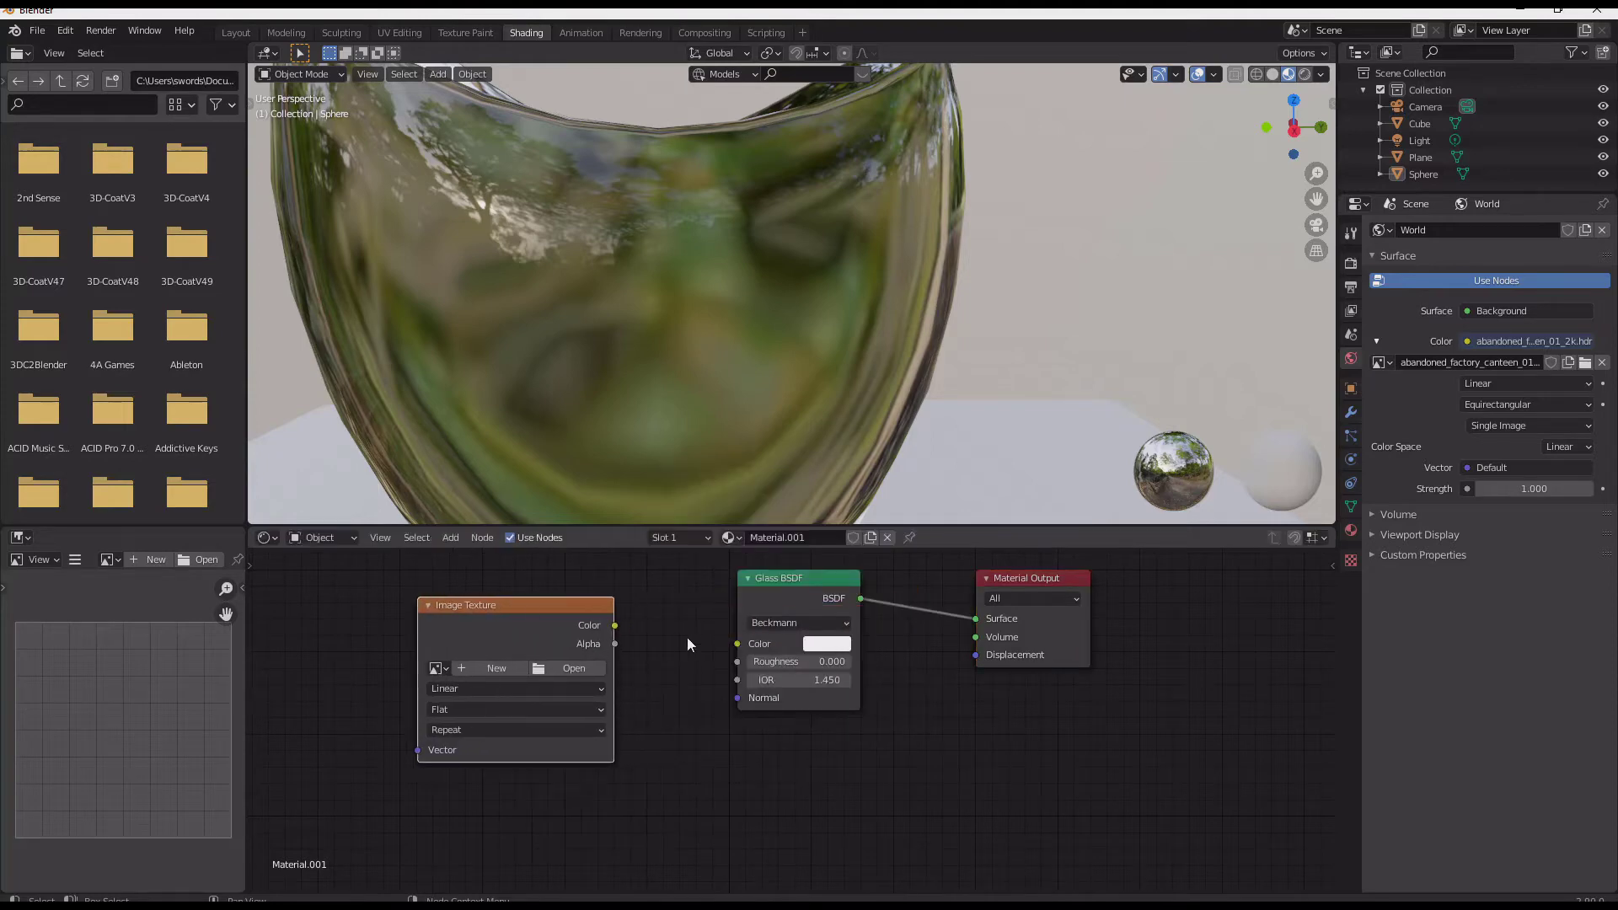
Connect the Image Texture's Color output to the Glass BSDF's Roughness input.
drag(615, 626, 738, 643)
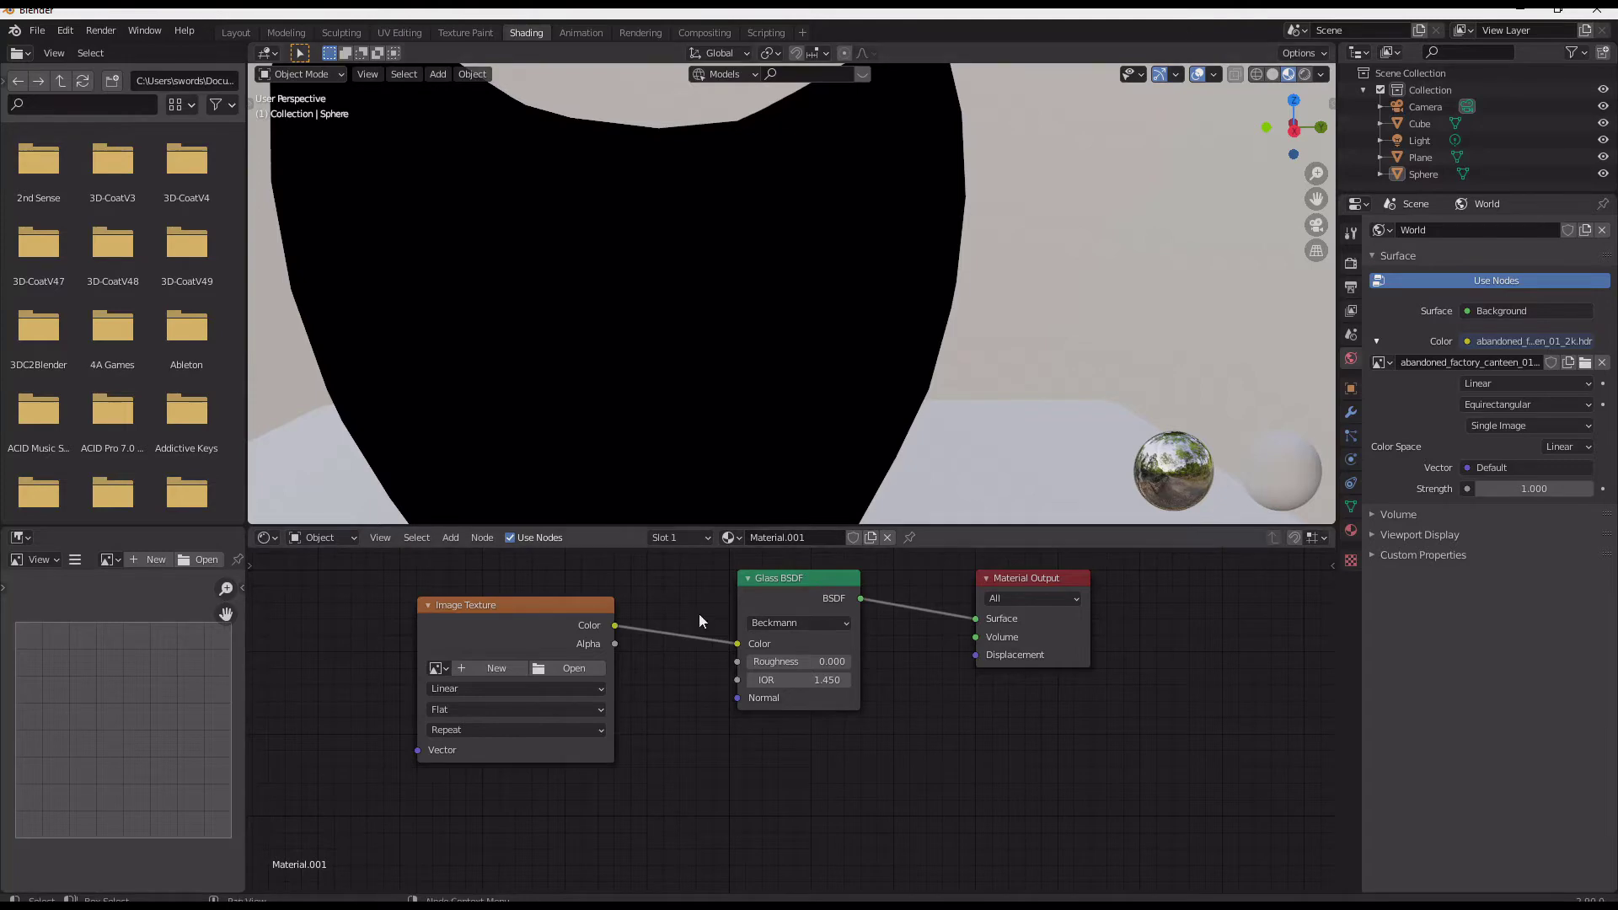
mouse_move(738, 645)
mouse_down()
mouse_move(613, 630)
mouse_move(738, 661)
mouse_up()
scroll(708, 381, down, 5)
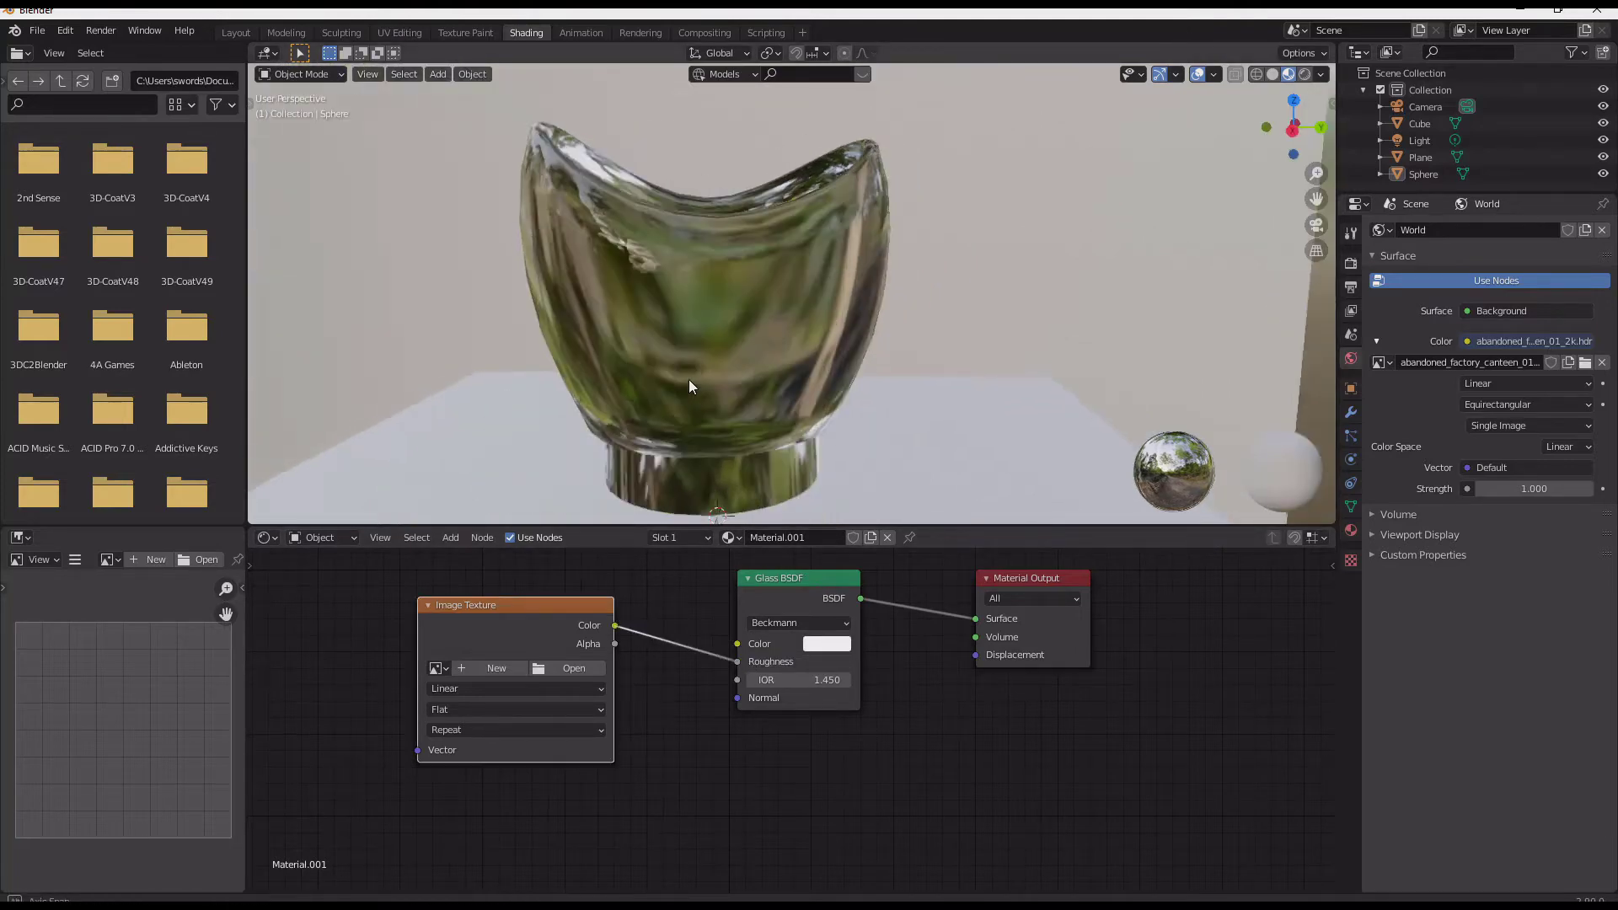
In the Texture Paint workspace, add a blank 1024 × 1024 px Roughness paint slot with black colour and alpha to the bowl's material.
middle_drag(689, 379, 555, 487)
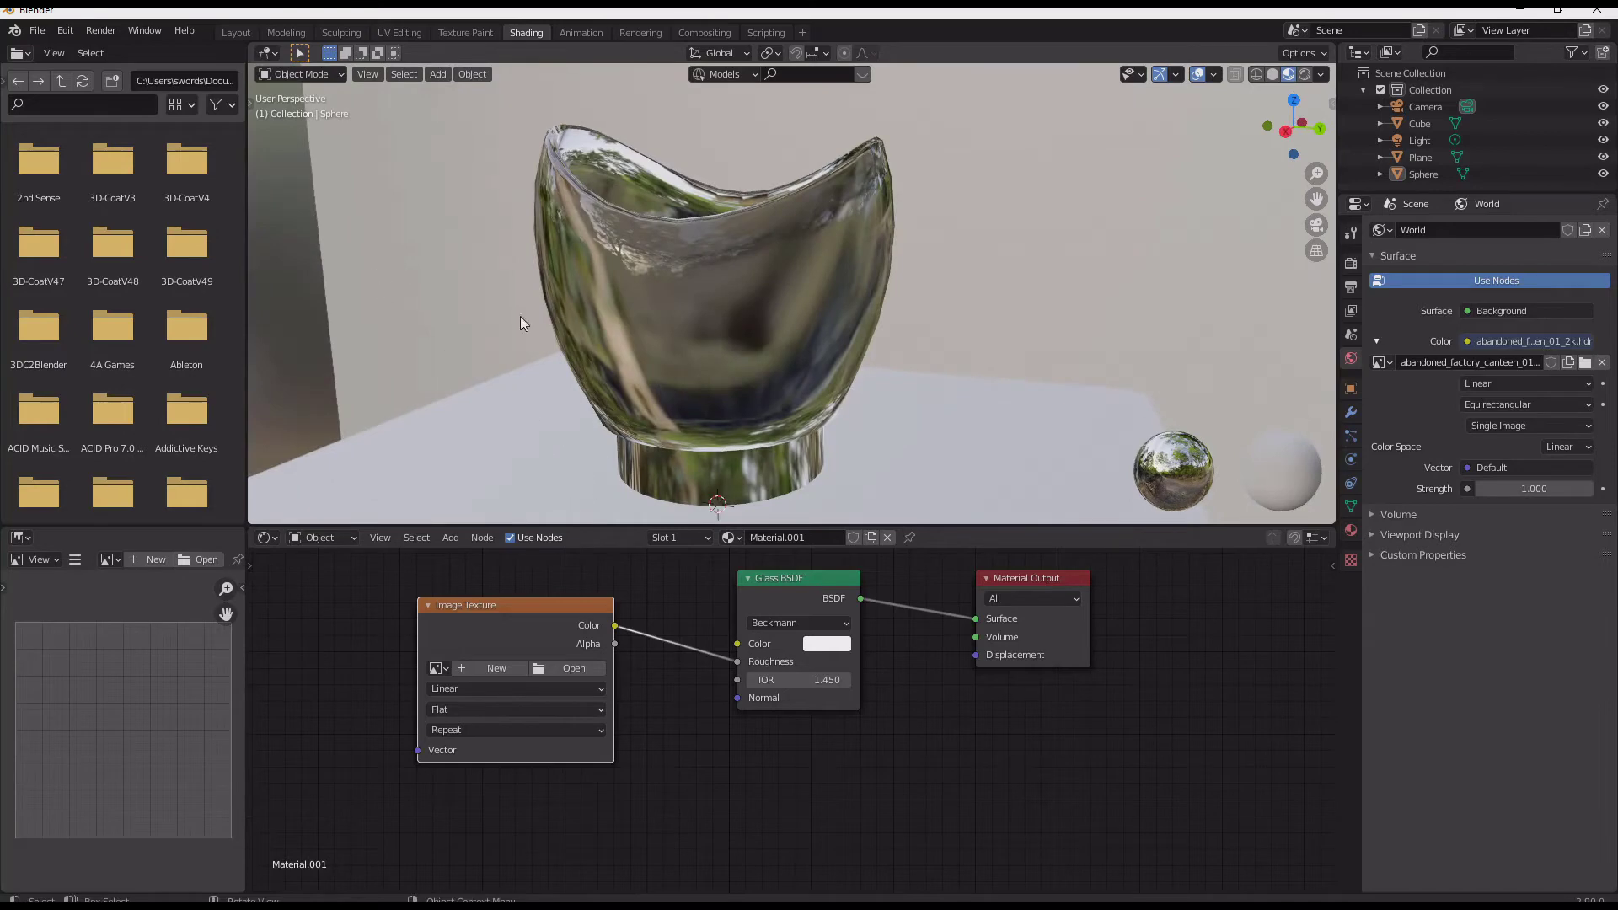
click(465, 32)
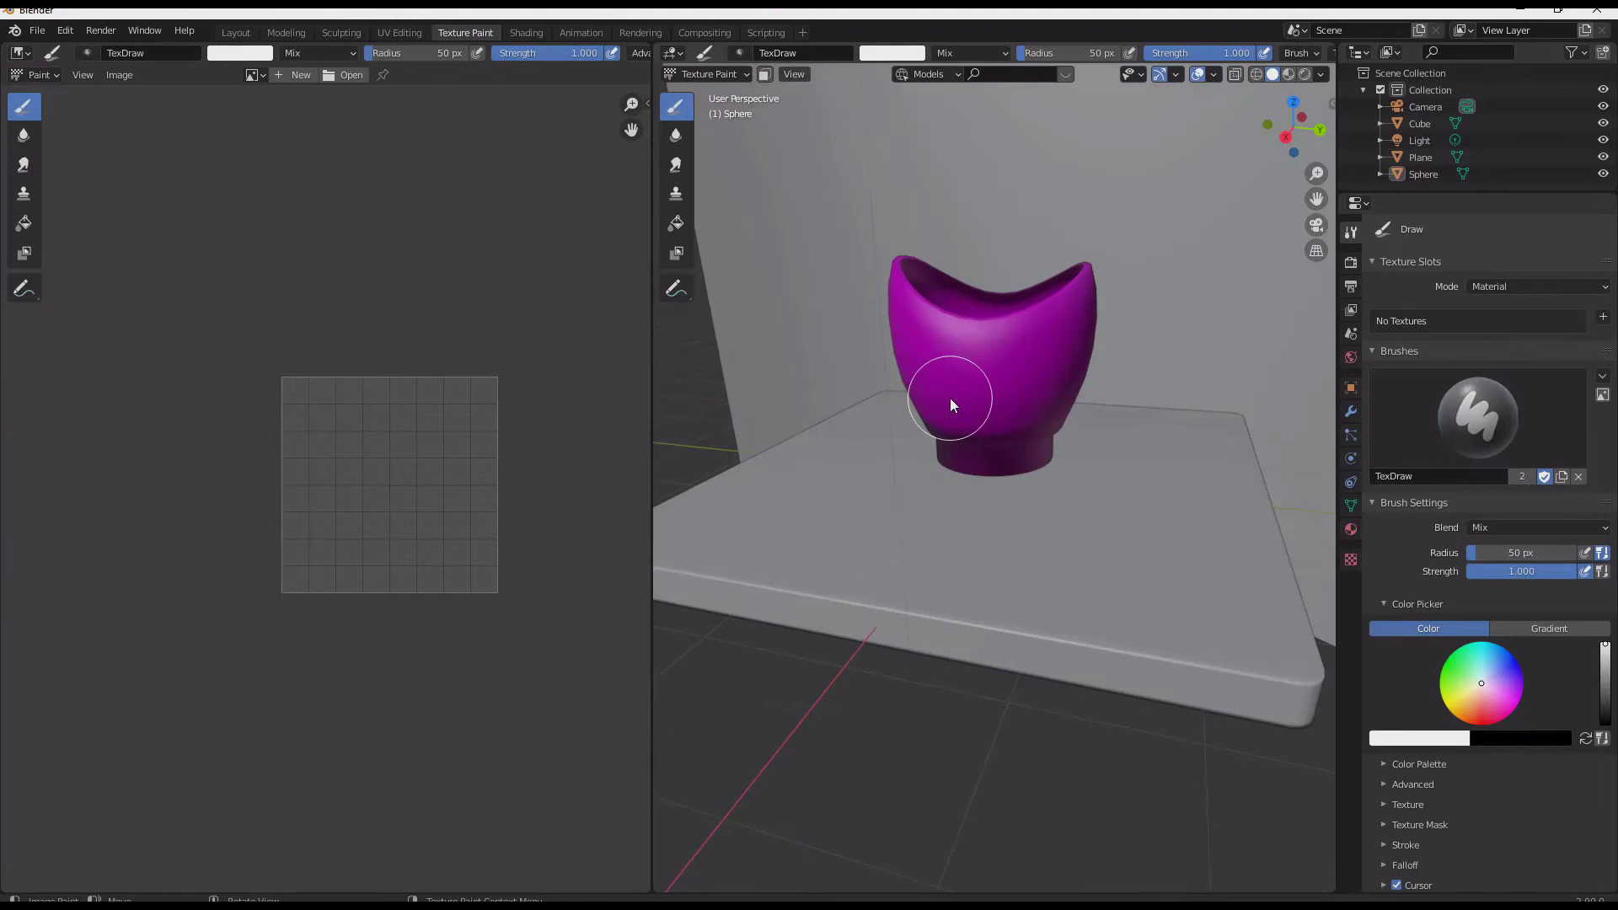
middle_drag(949, 397, 866, 427)
scroll(910, 413, up, 4)
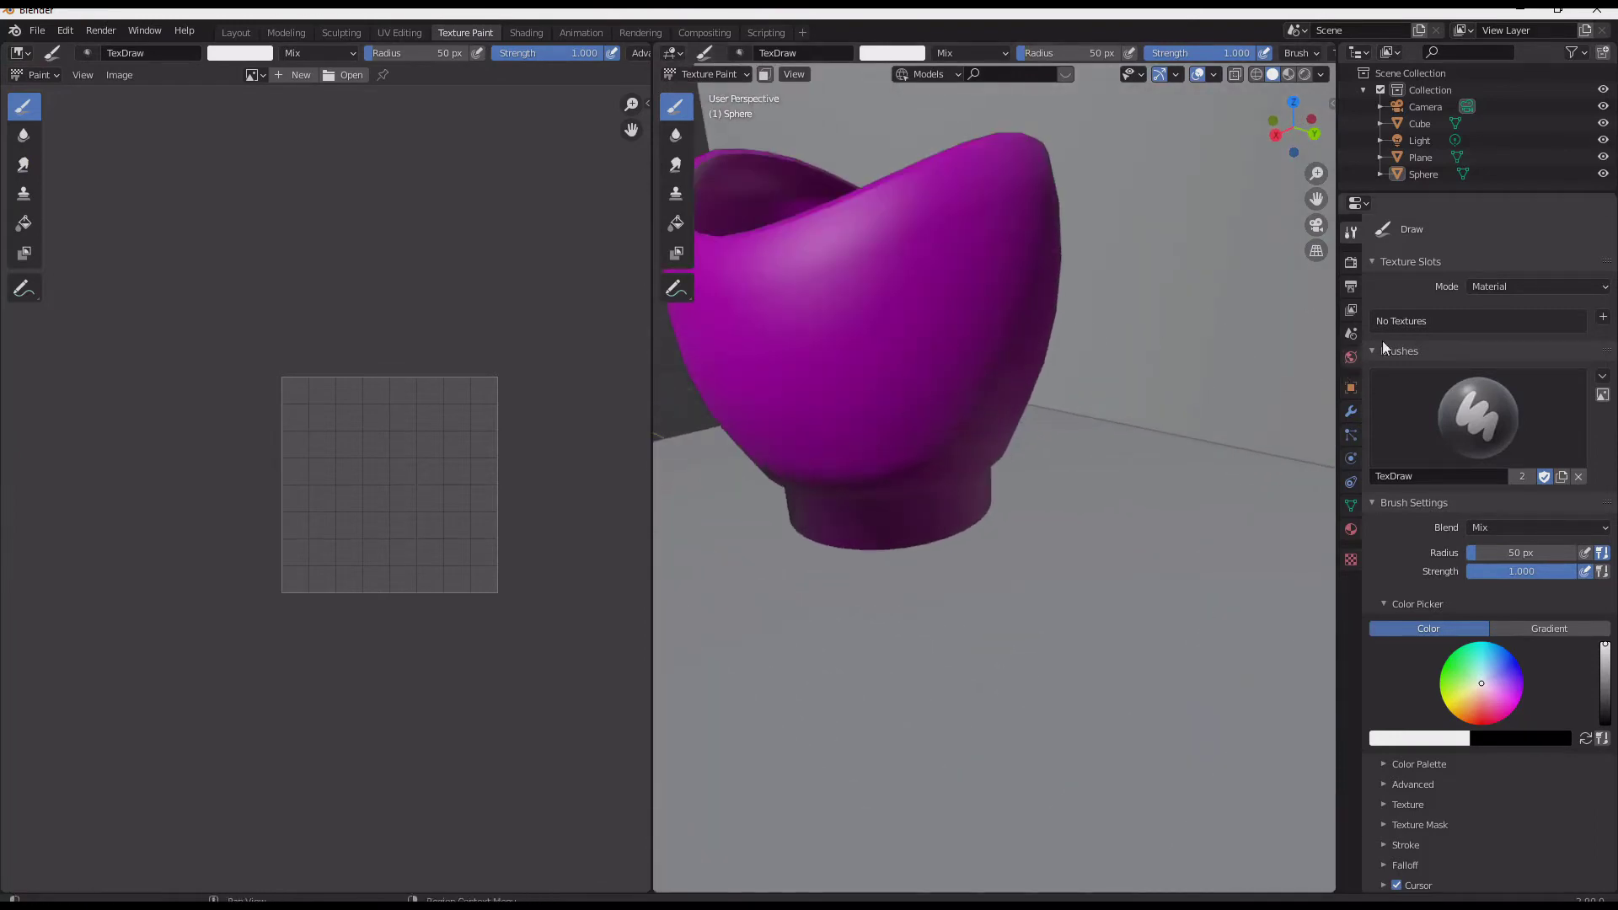
click(1603, 317)
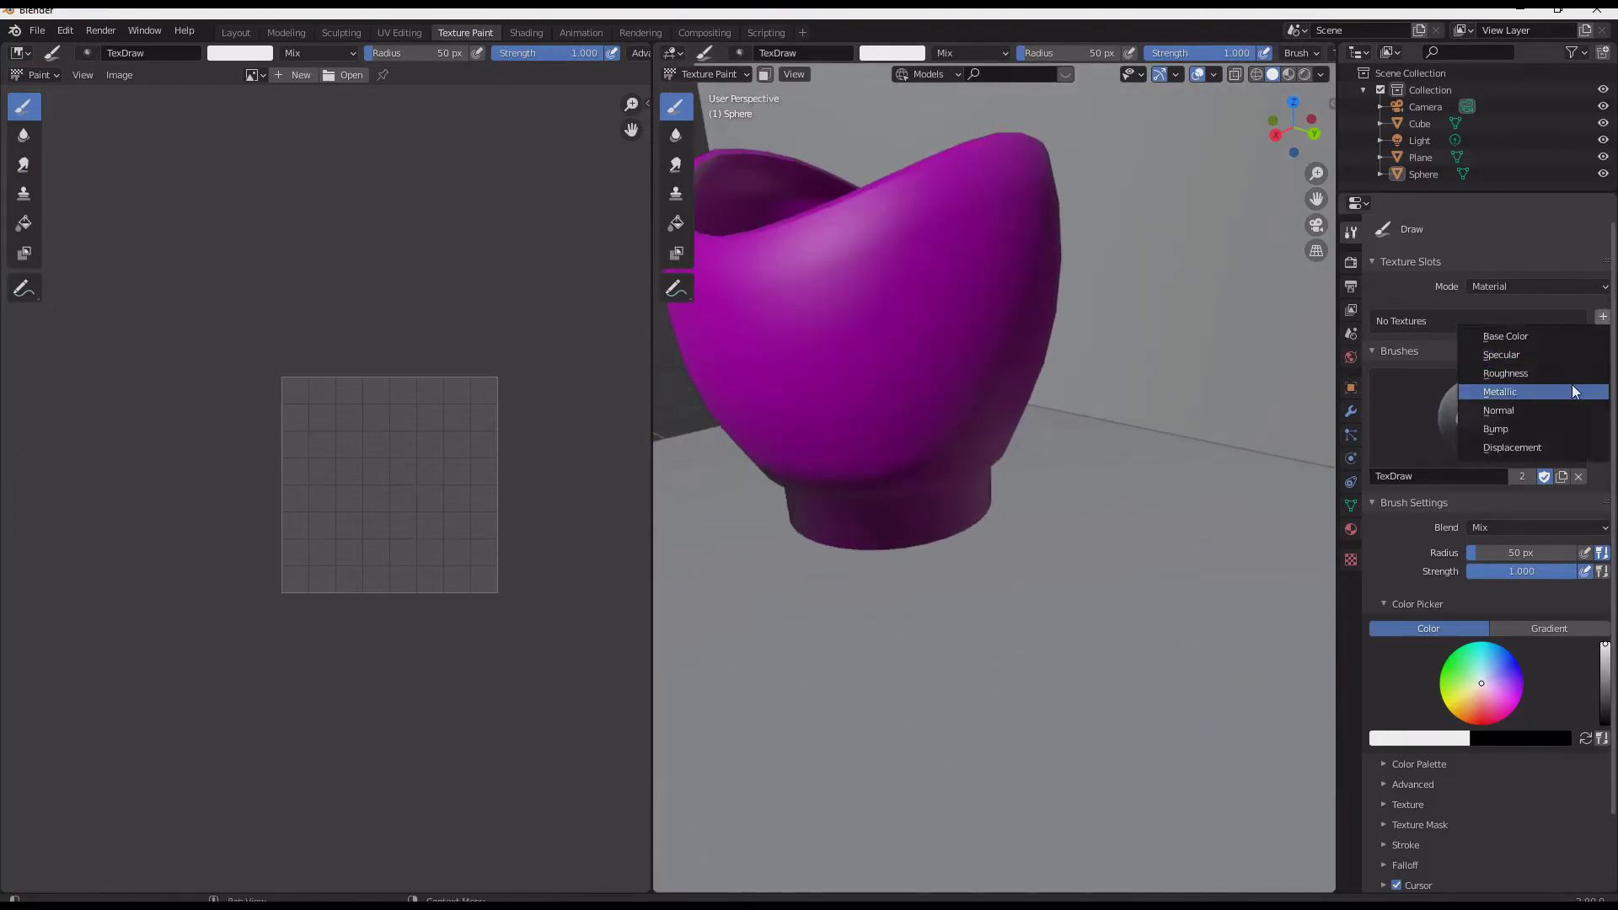
click(1571, 374)
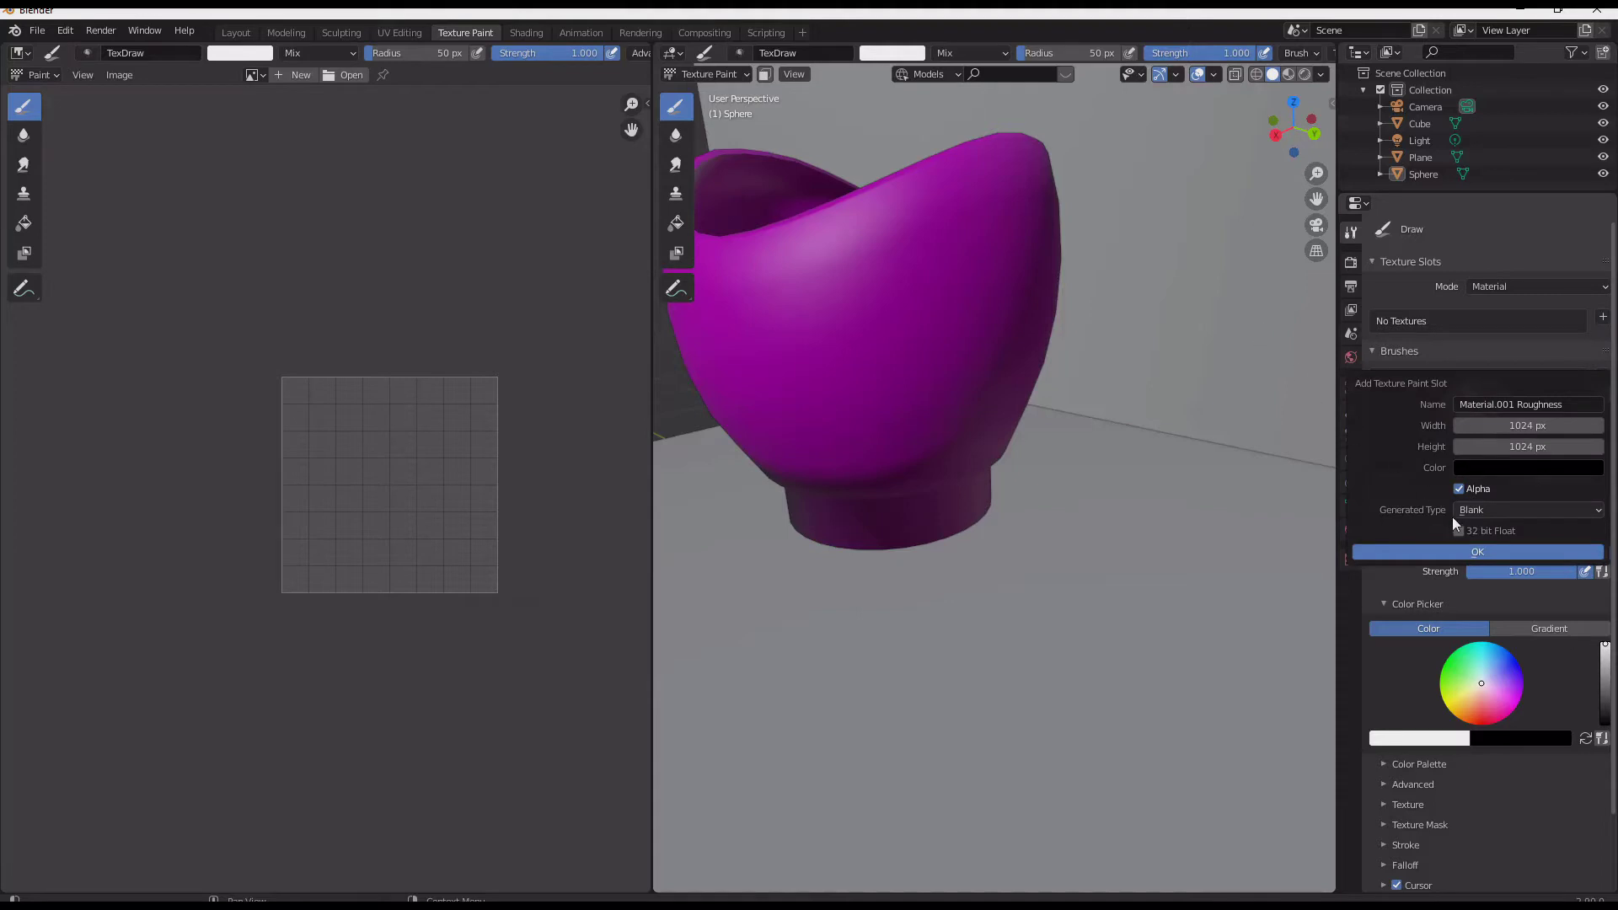
click(1475, 553)
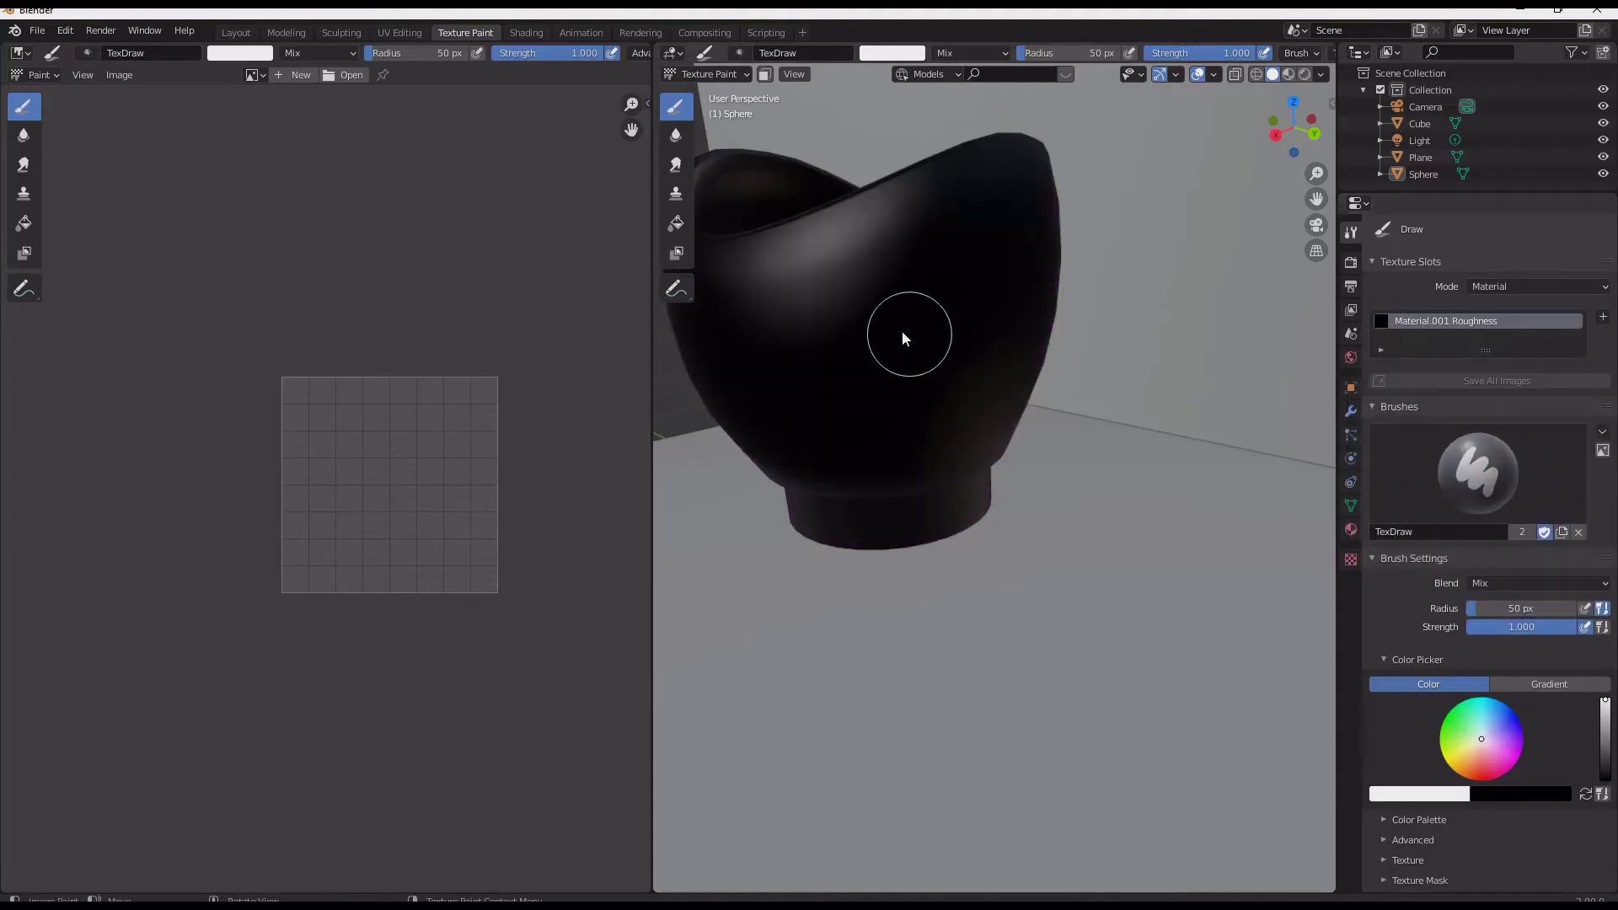
In the Shading workspace, assign the Material.001 Roughness image to the Image Texture node that feeds the Glass BSDF's Roughness.
middle_drag(903, 337, 1018, 379)
key(z)
click(989, 296)
key(z)
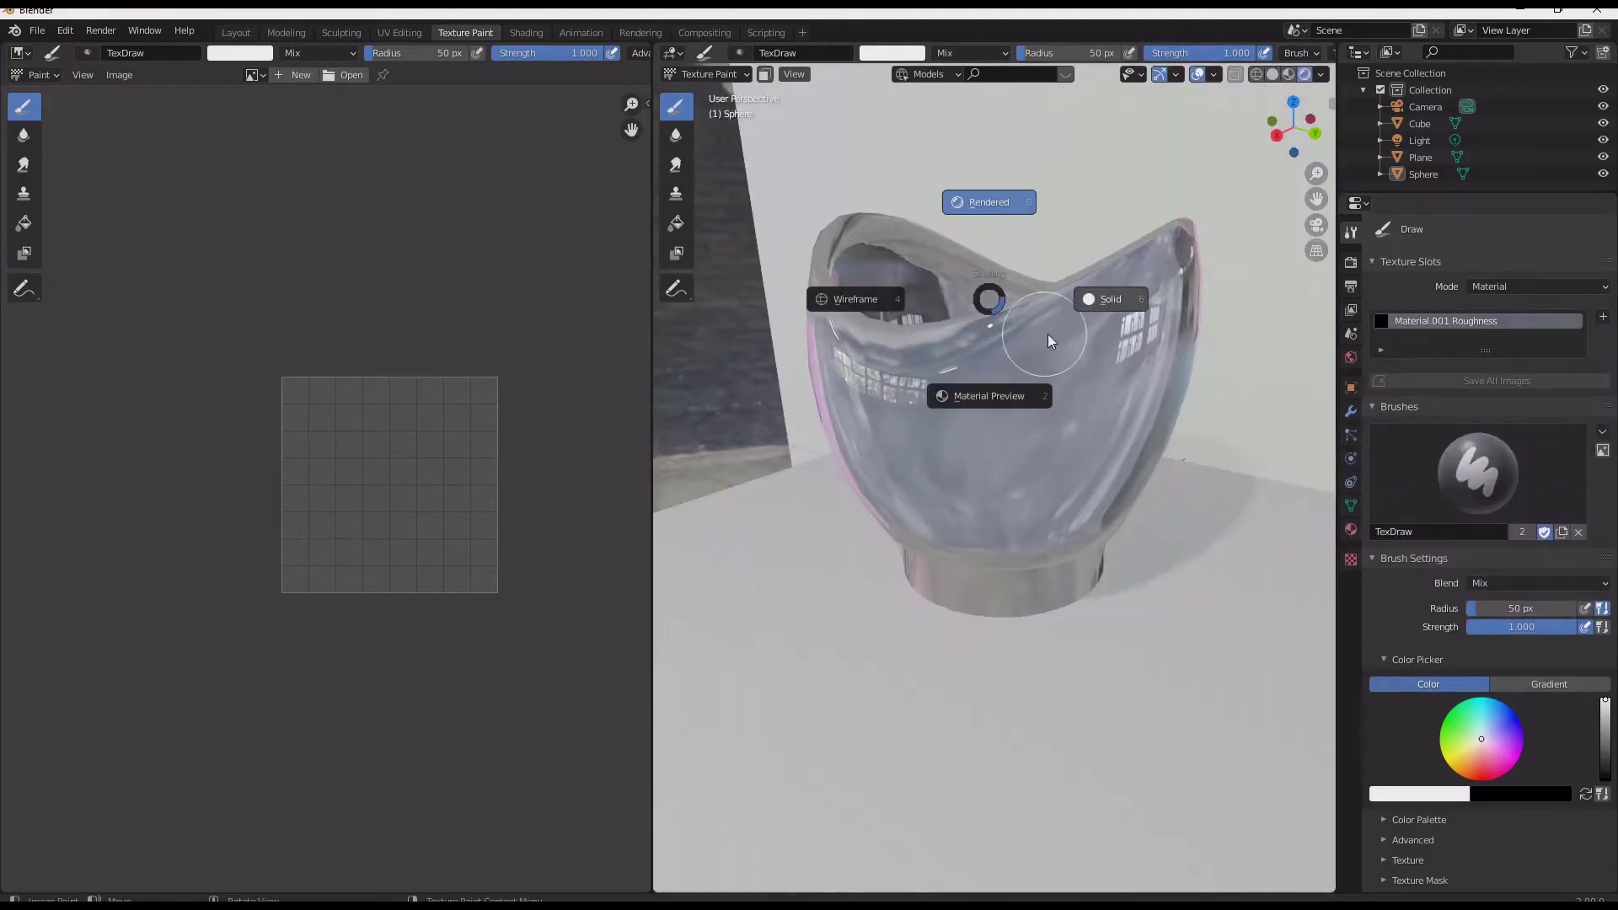
click(1049, 333)
click(526, 32)
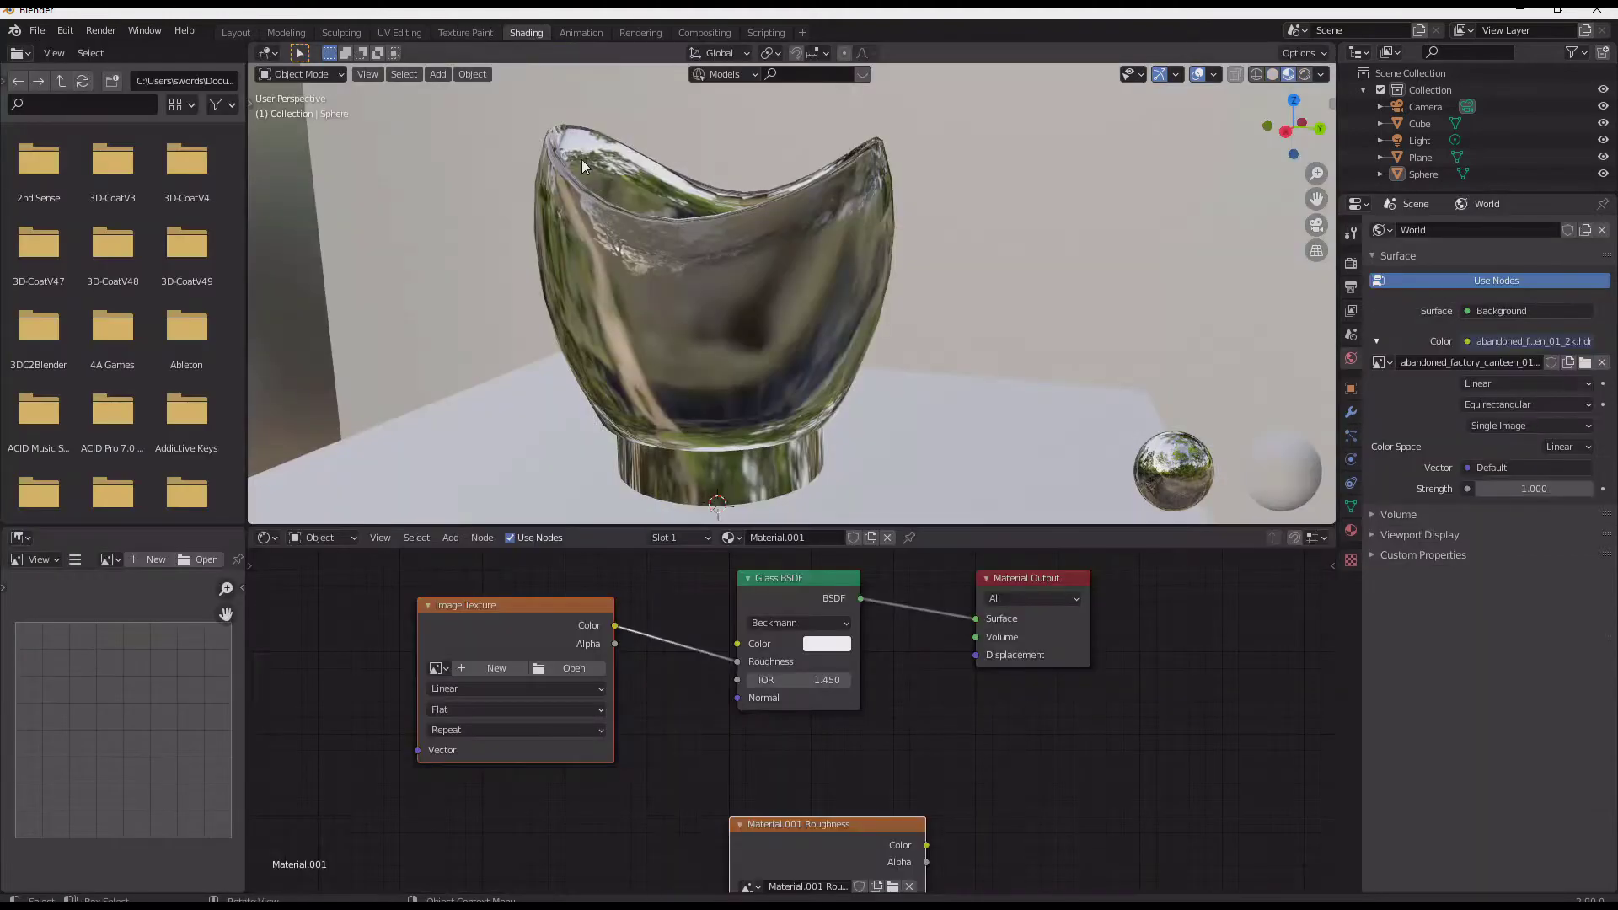
click(376, 660)
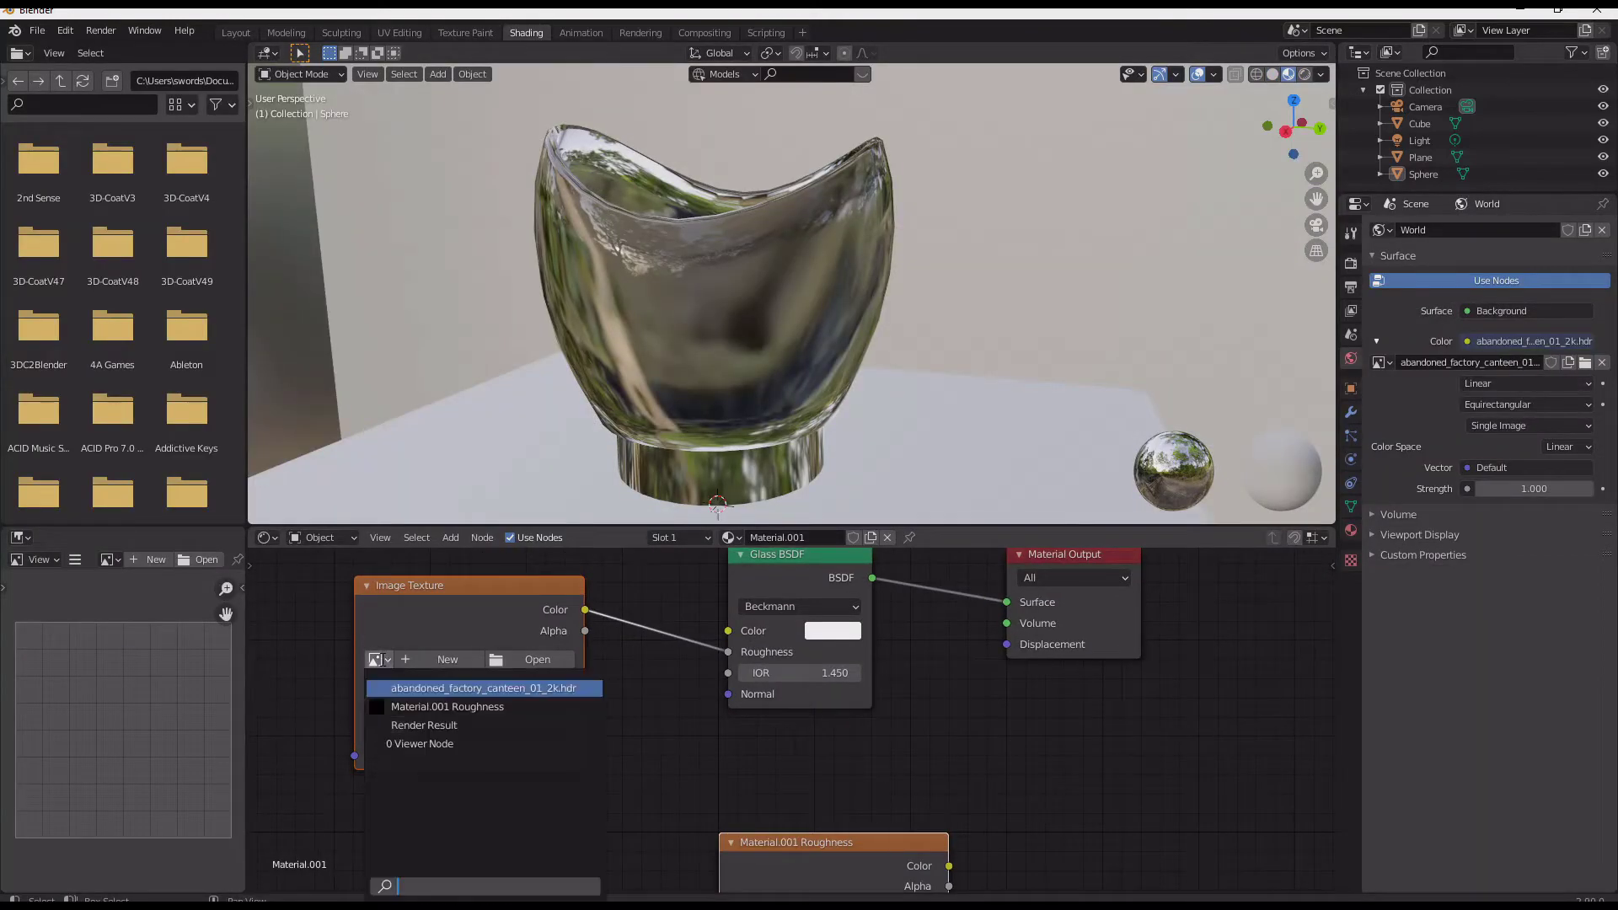
click(445, 707)
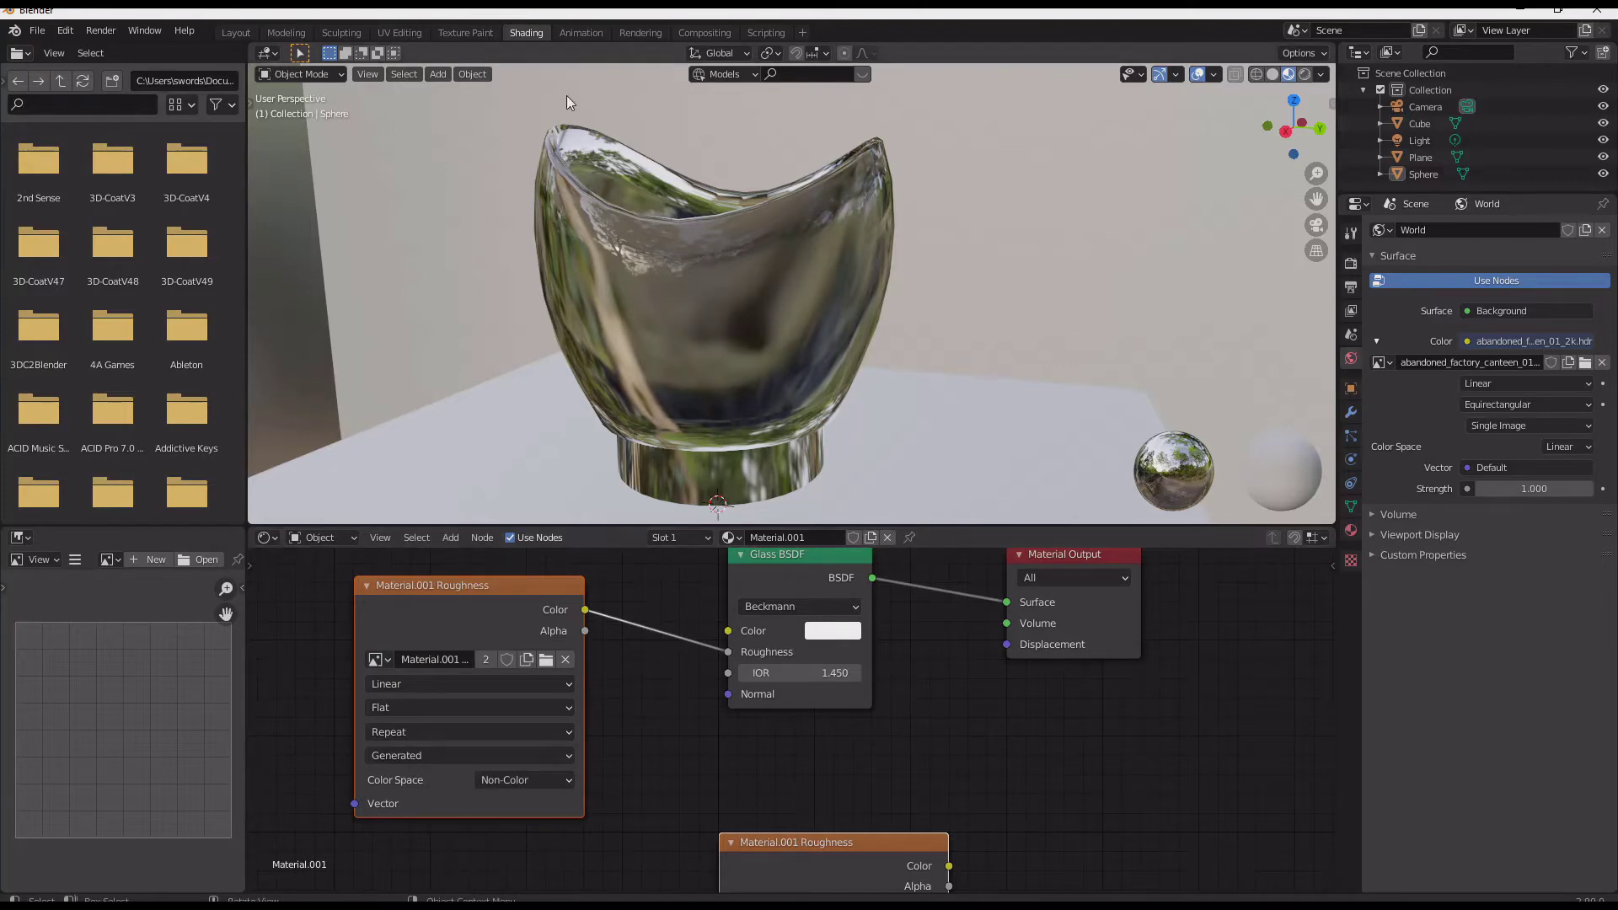
In the Texture Paint workspace, paint a short curved white stroke on the bowl's outer side and inspect it in rendered shading.
click(468, 33)
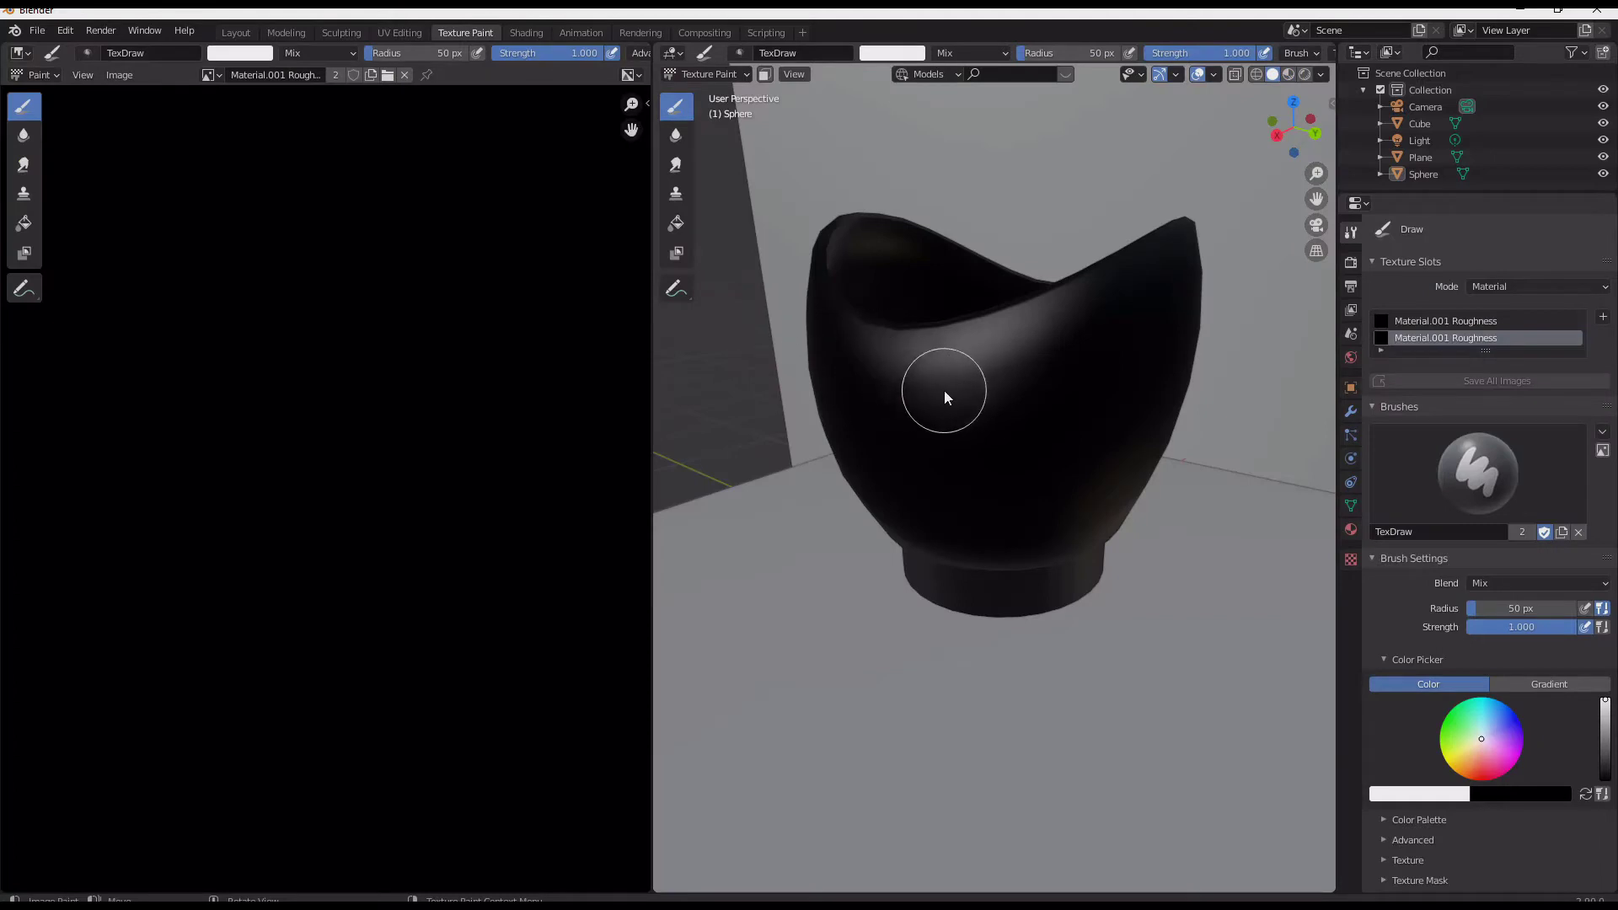
middle_drag(945, 394, 956, 420)
drag(958, 463, 944, 417)
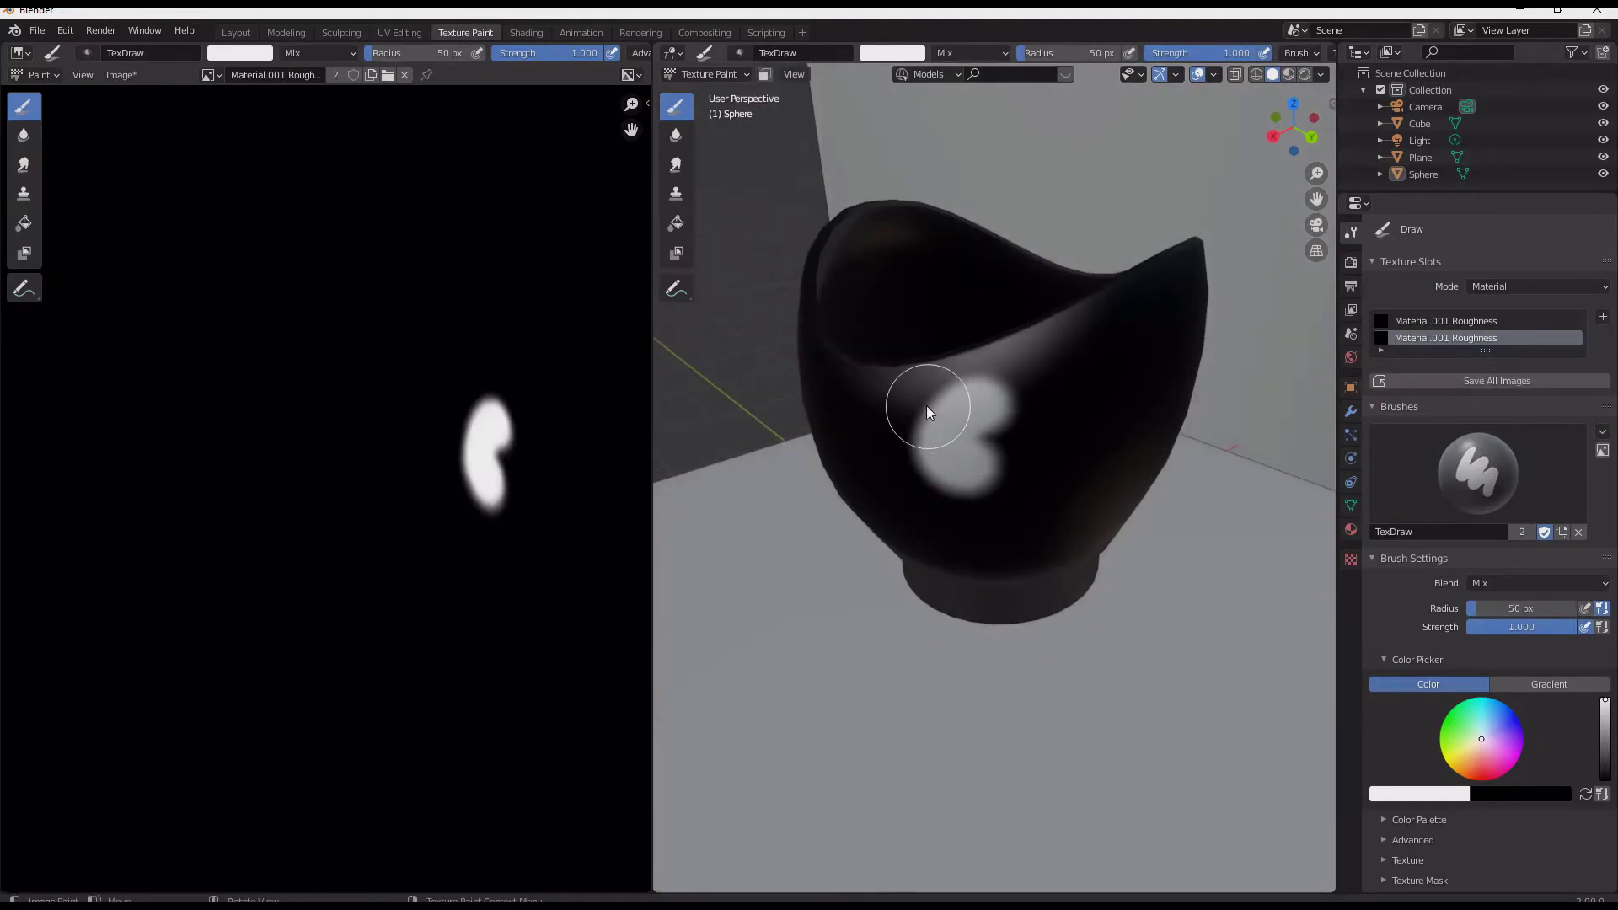
key(z)
click(857, 206)
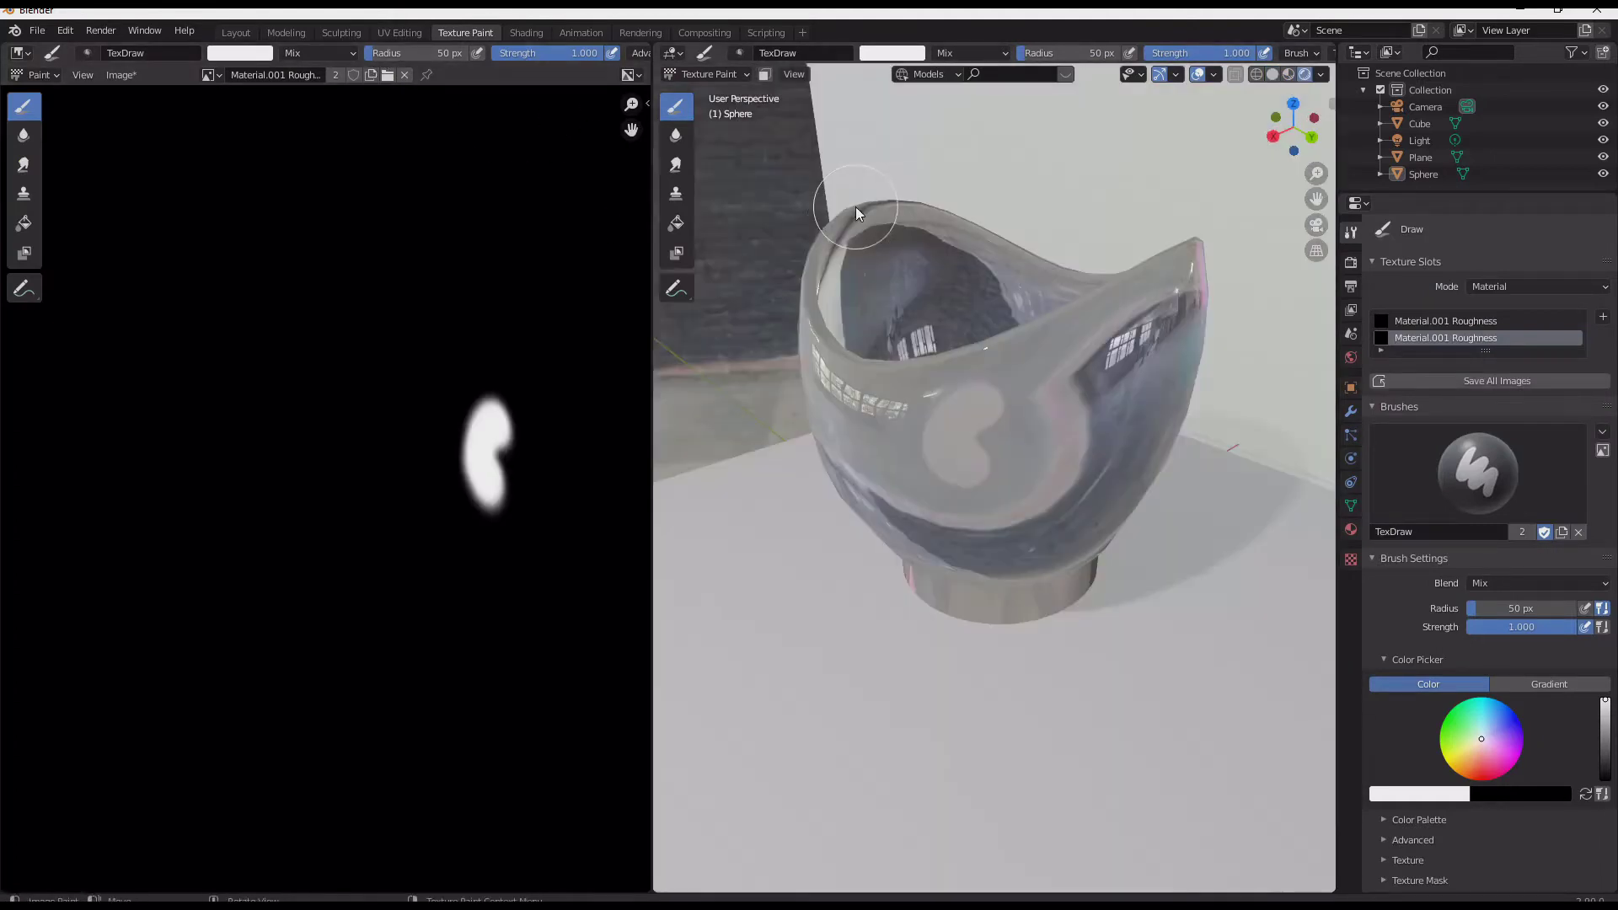
mouse_move(908, 190)
middle_down()
mouse_move(930, 199)
mouse_move(826, 230)
middle_up()
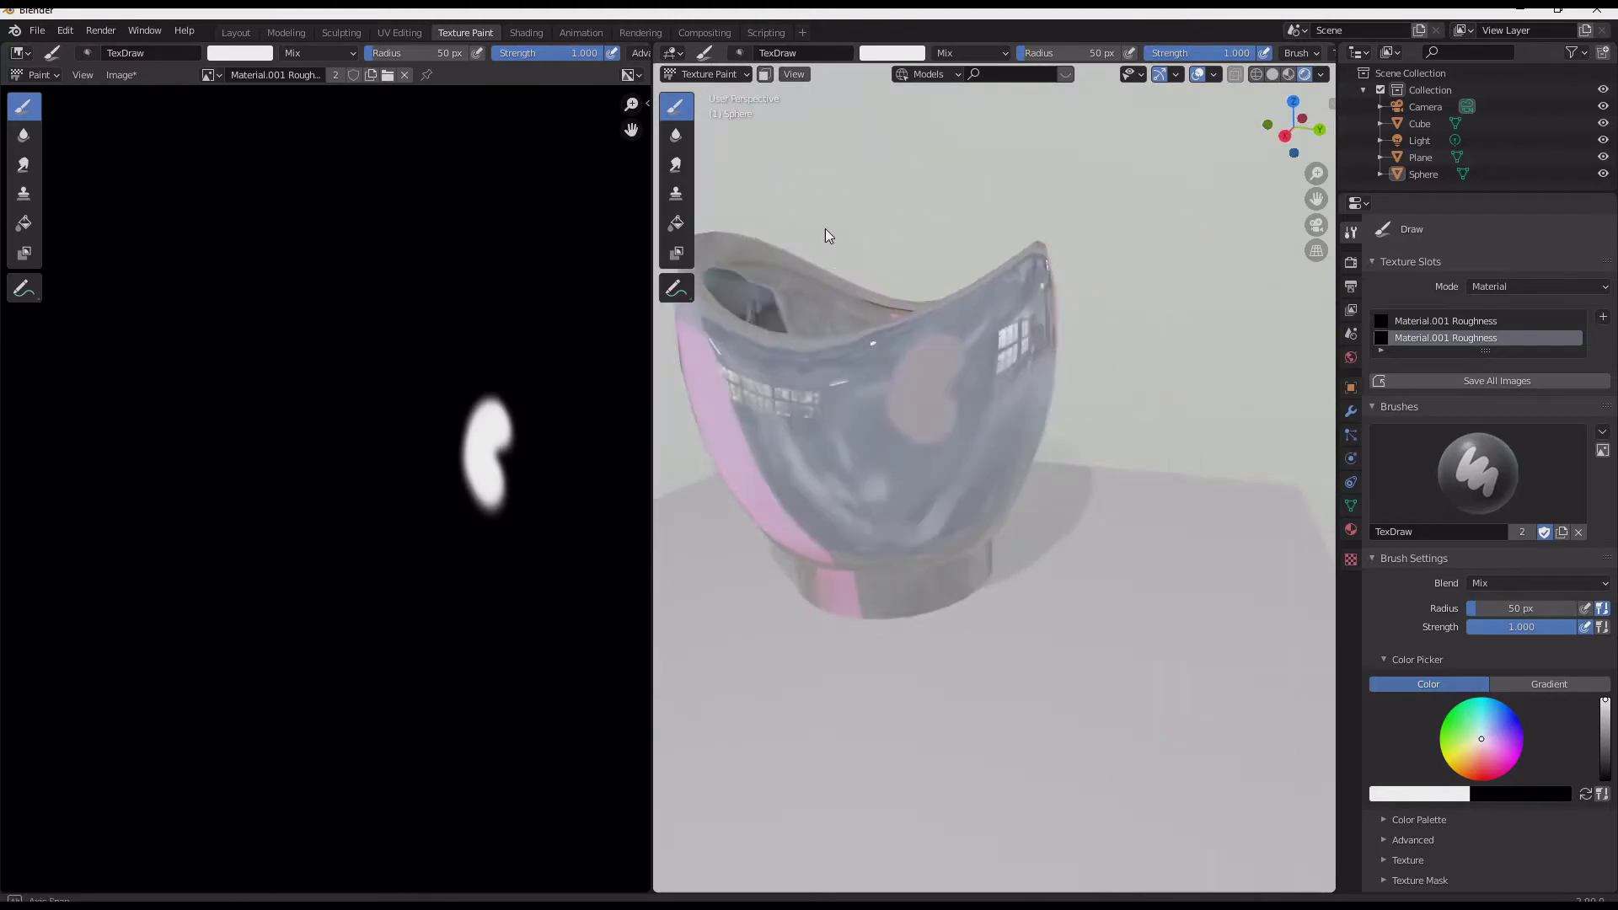
scroll(876, 275, up, 1)
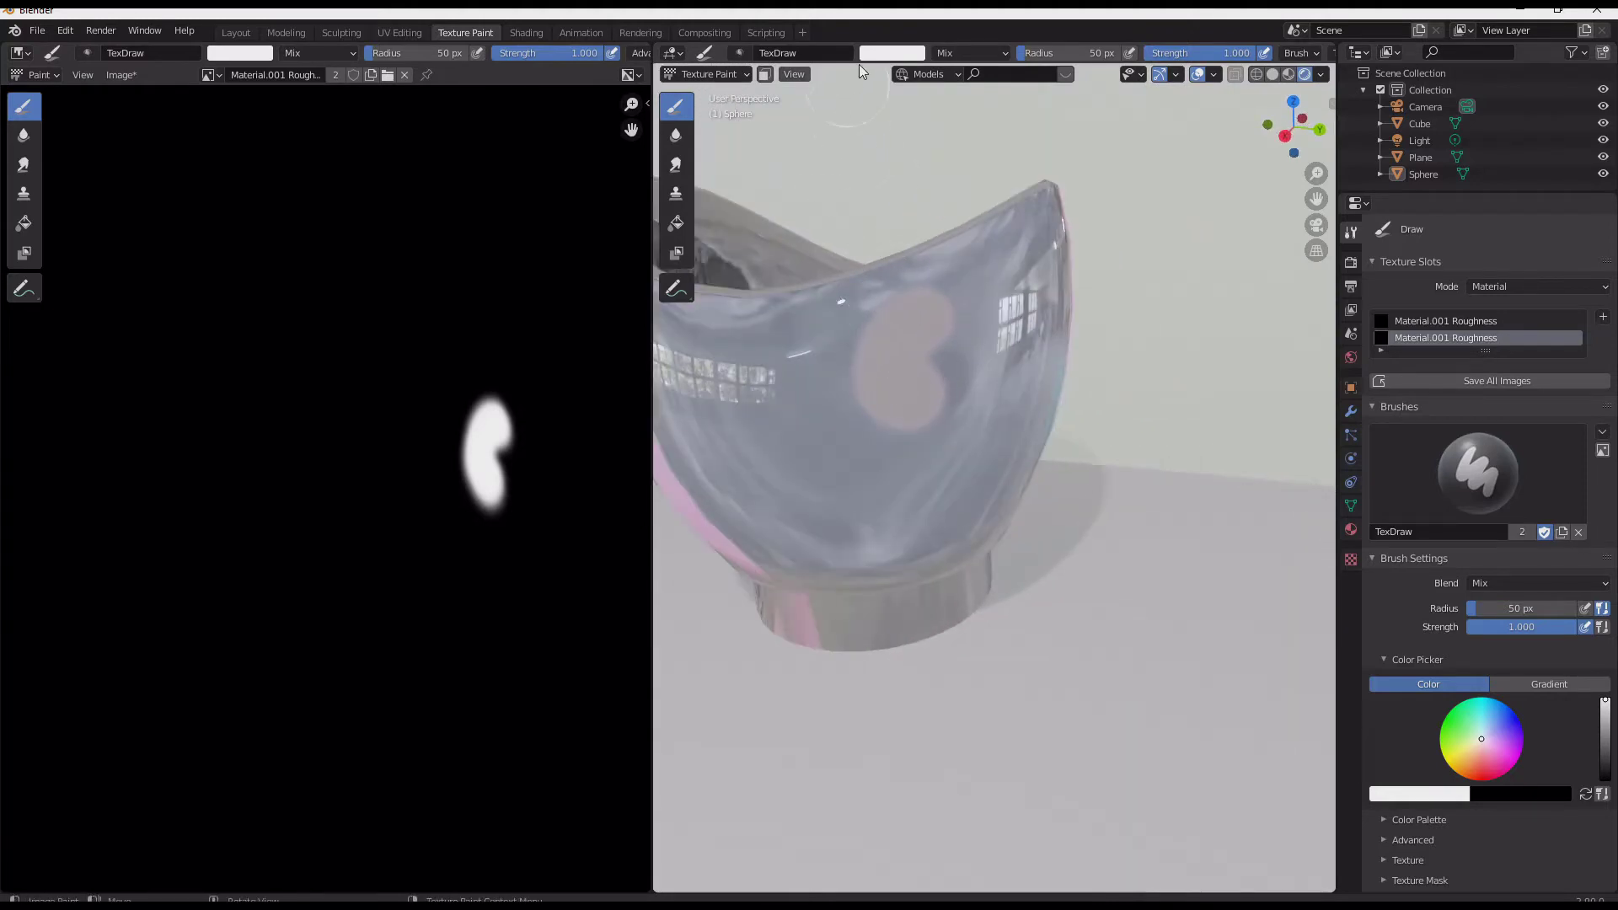
Set the brush colour to black and paint over the white stroke on the bowl's side.
click(883, 54)
drag(1003, 169, 1004, 195)
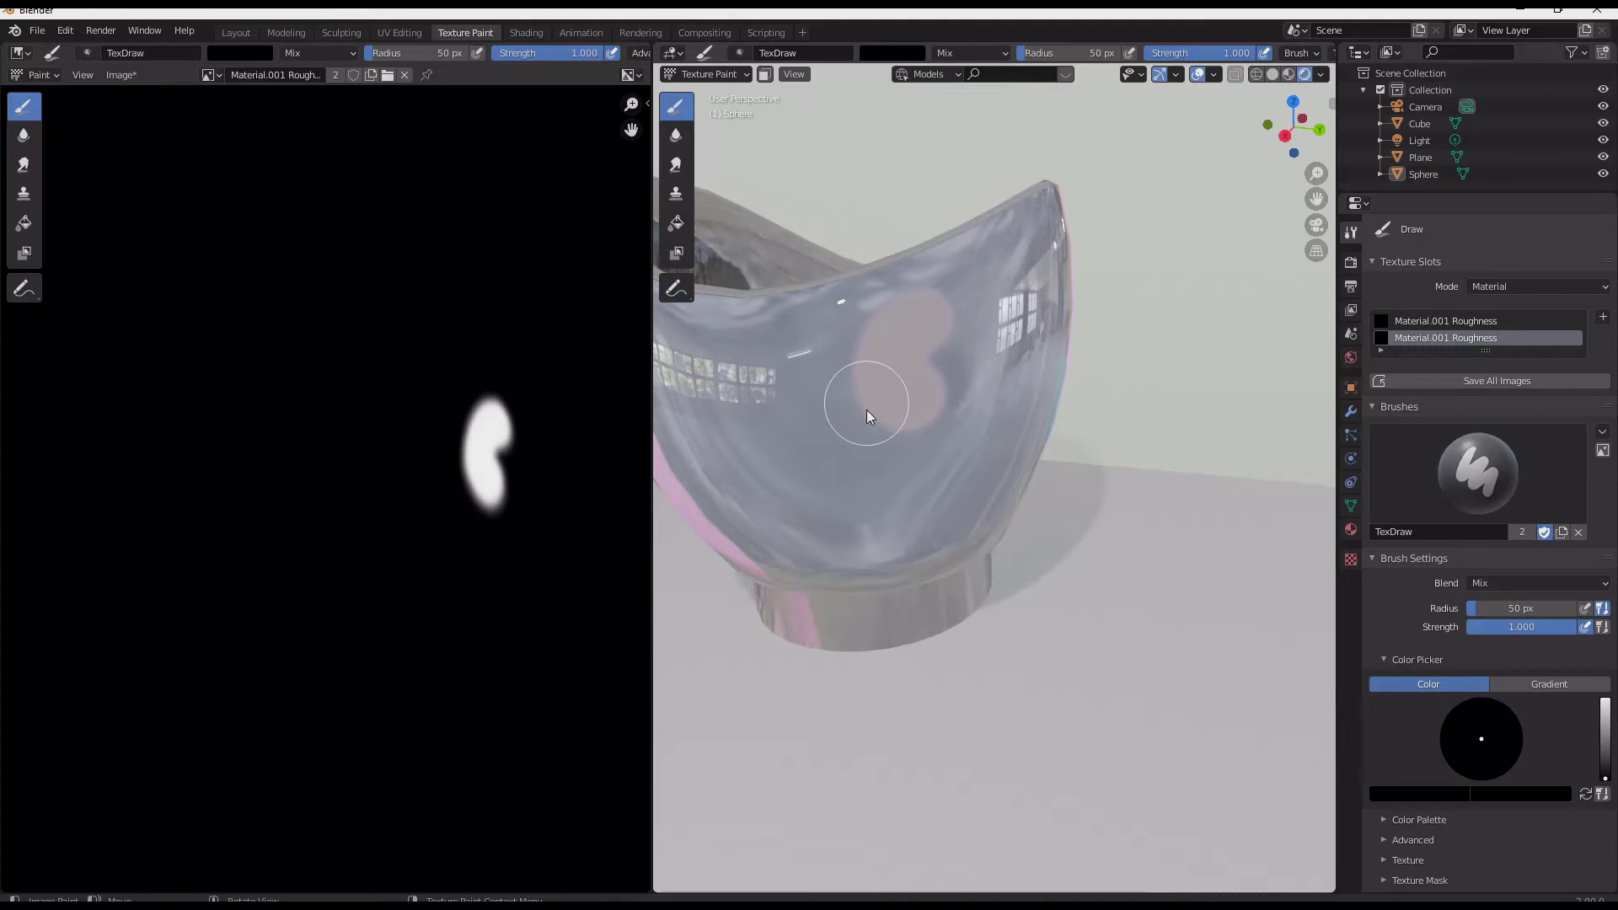
drag(866, 396, 878, 387)
mouse_move(879, 325)
mouse_down()
mouse_move(936, 365)
mouse_move(914, 350)
mouse_up()
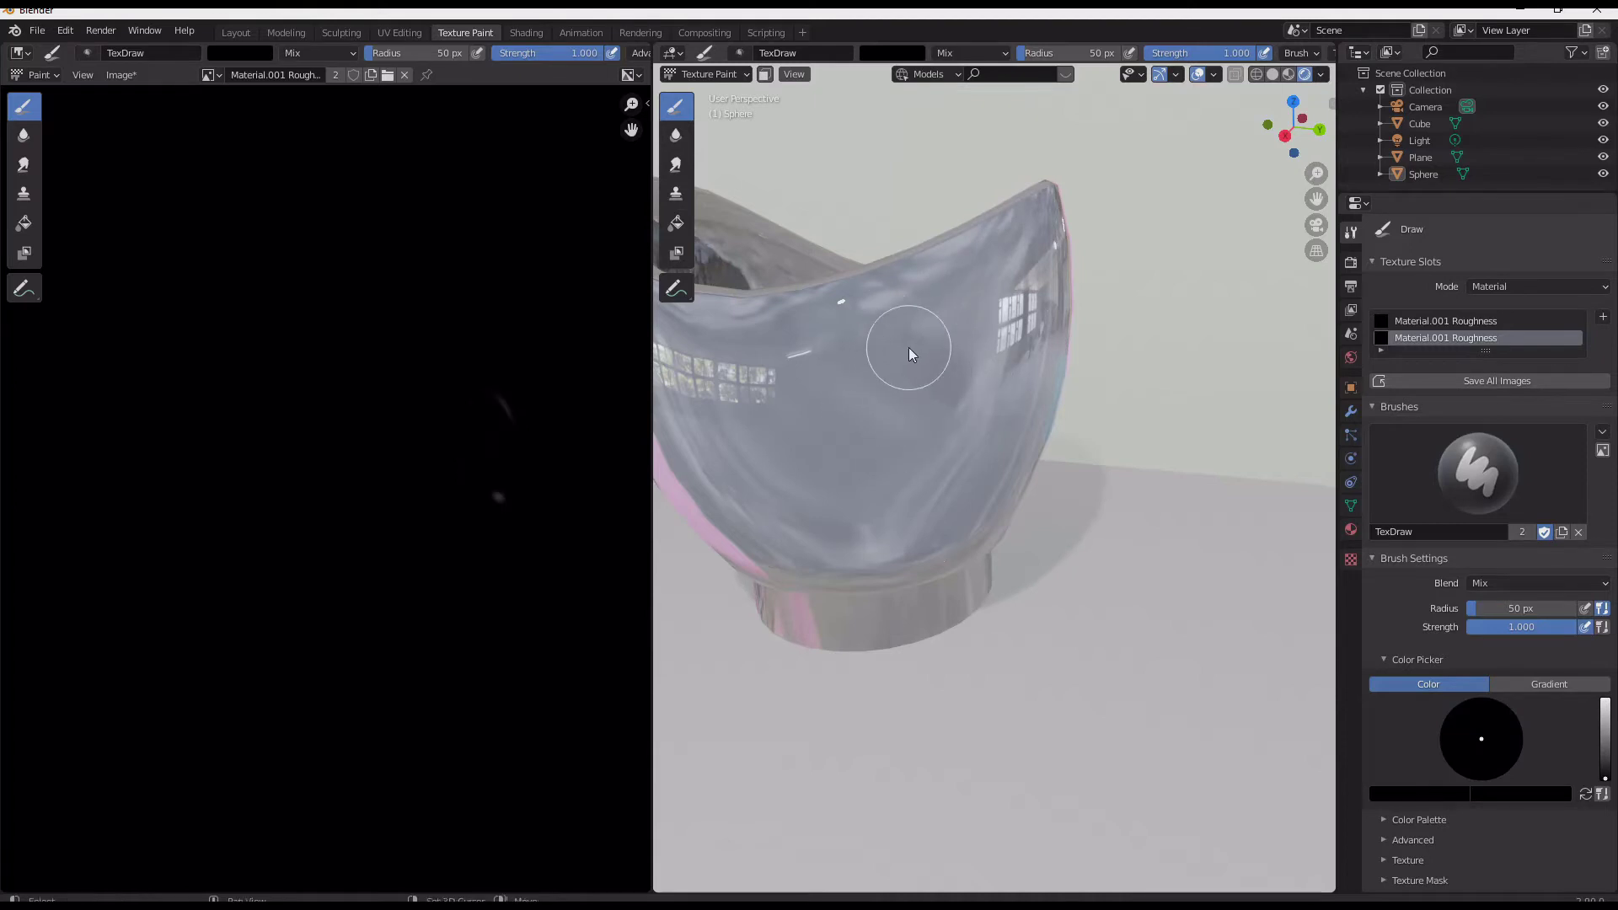
In the brush's Texture settings, use the default preview and create a new procedural texture instead of an image from the library folder.
middle_drag(914, 351, 928, 127)
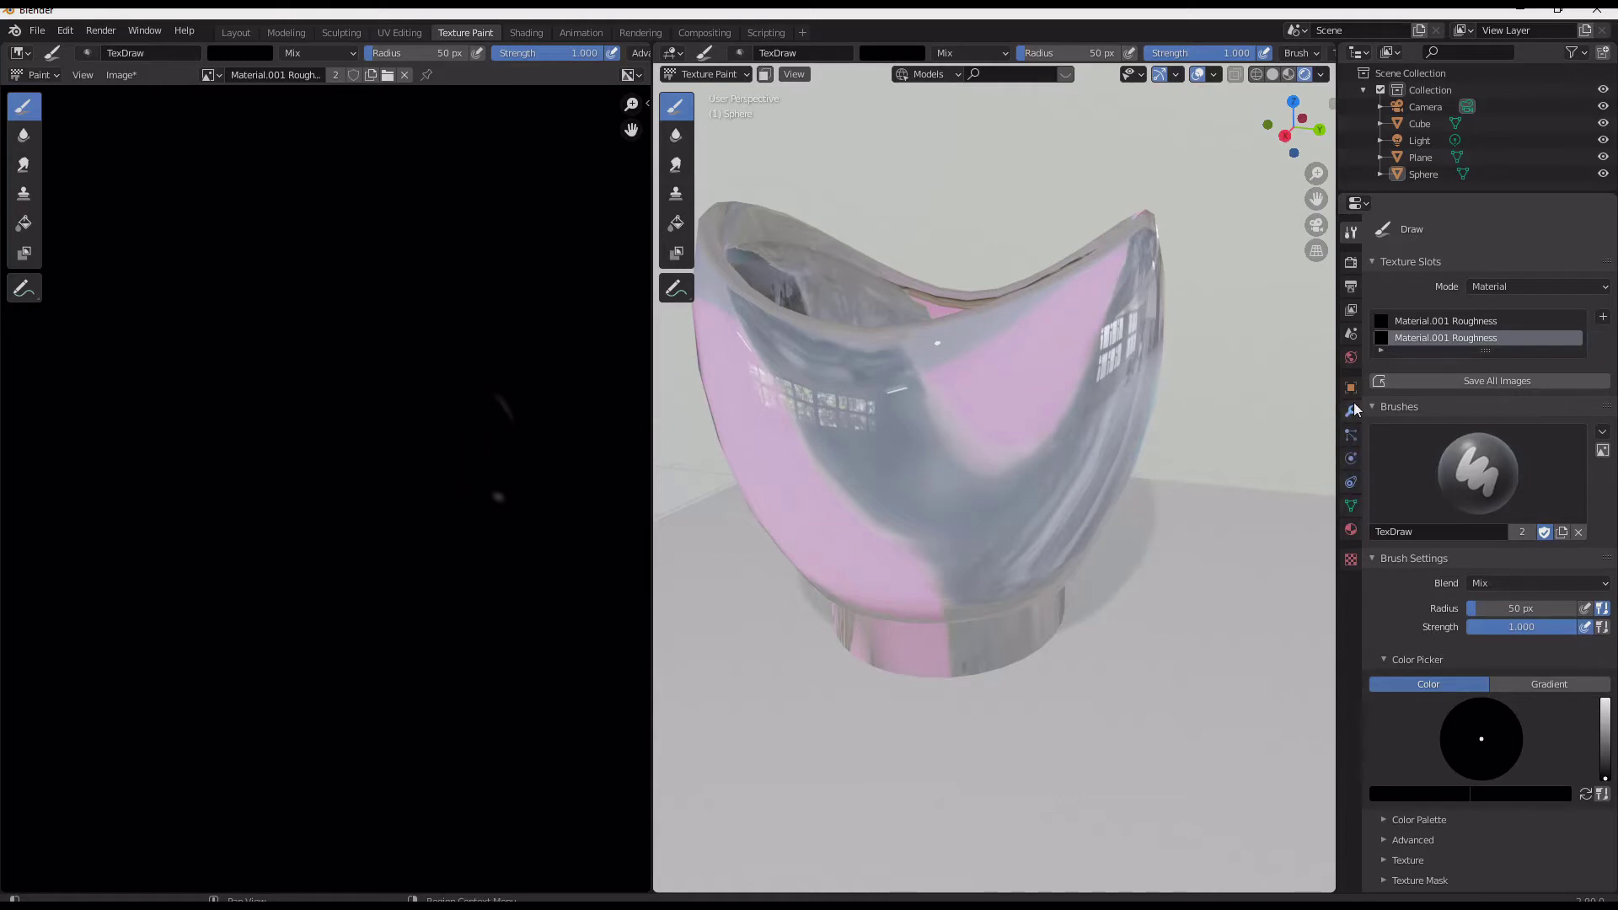
key(n)
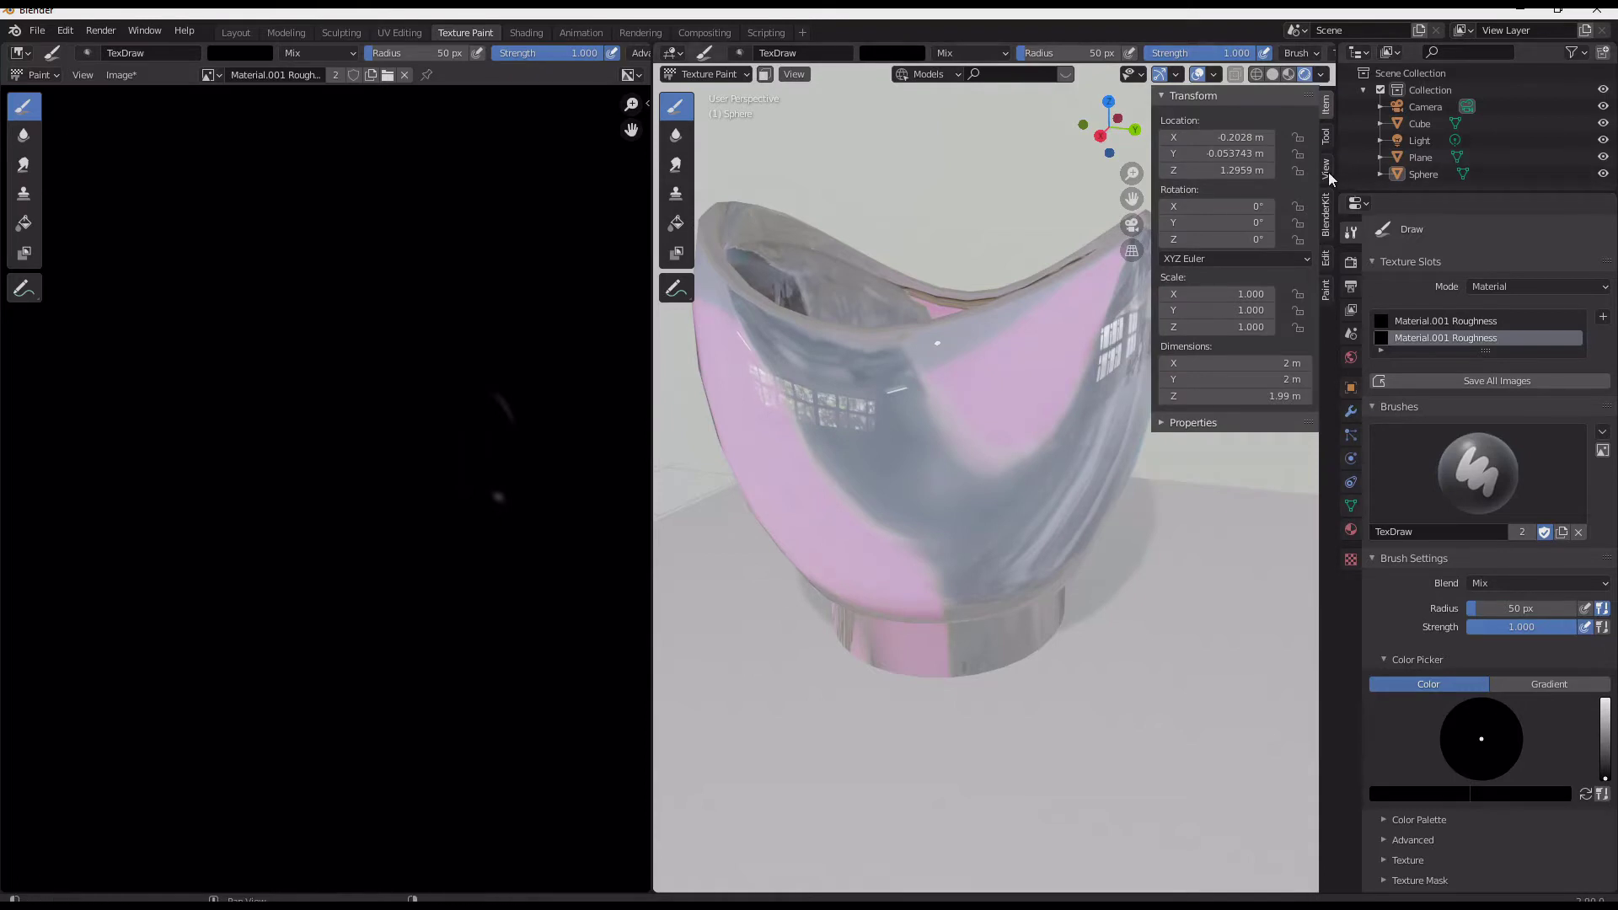
scroll(1510, 638, down, 2)
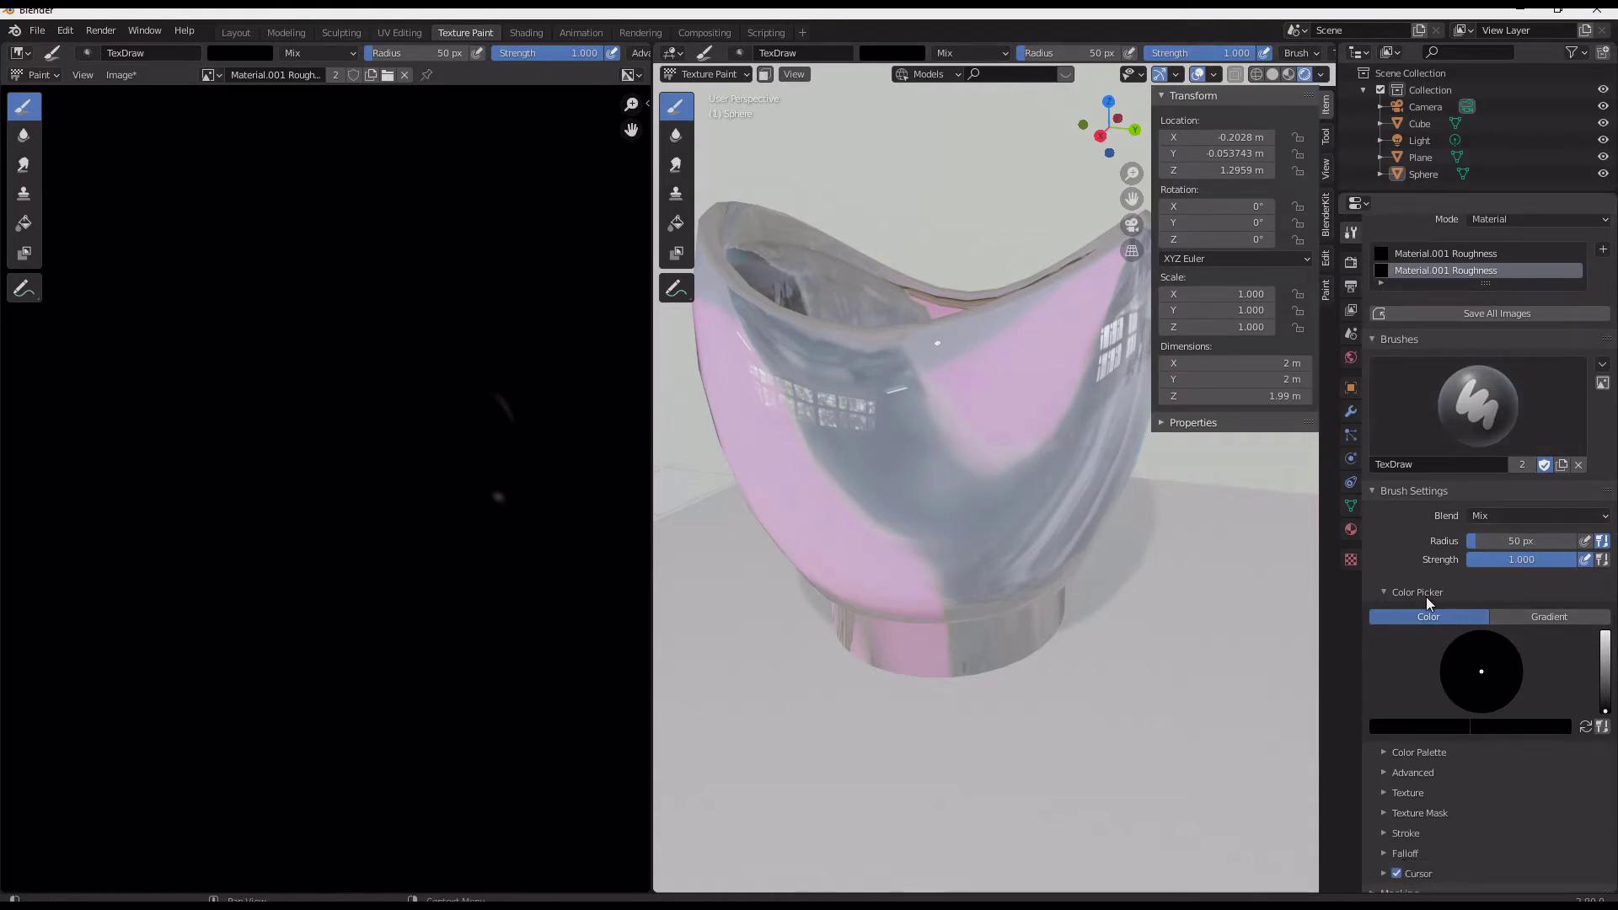
scroll(1428, 598, down, 2)
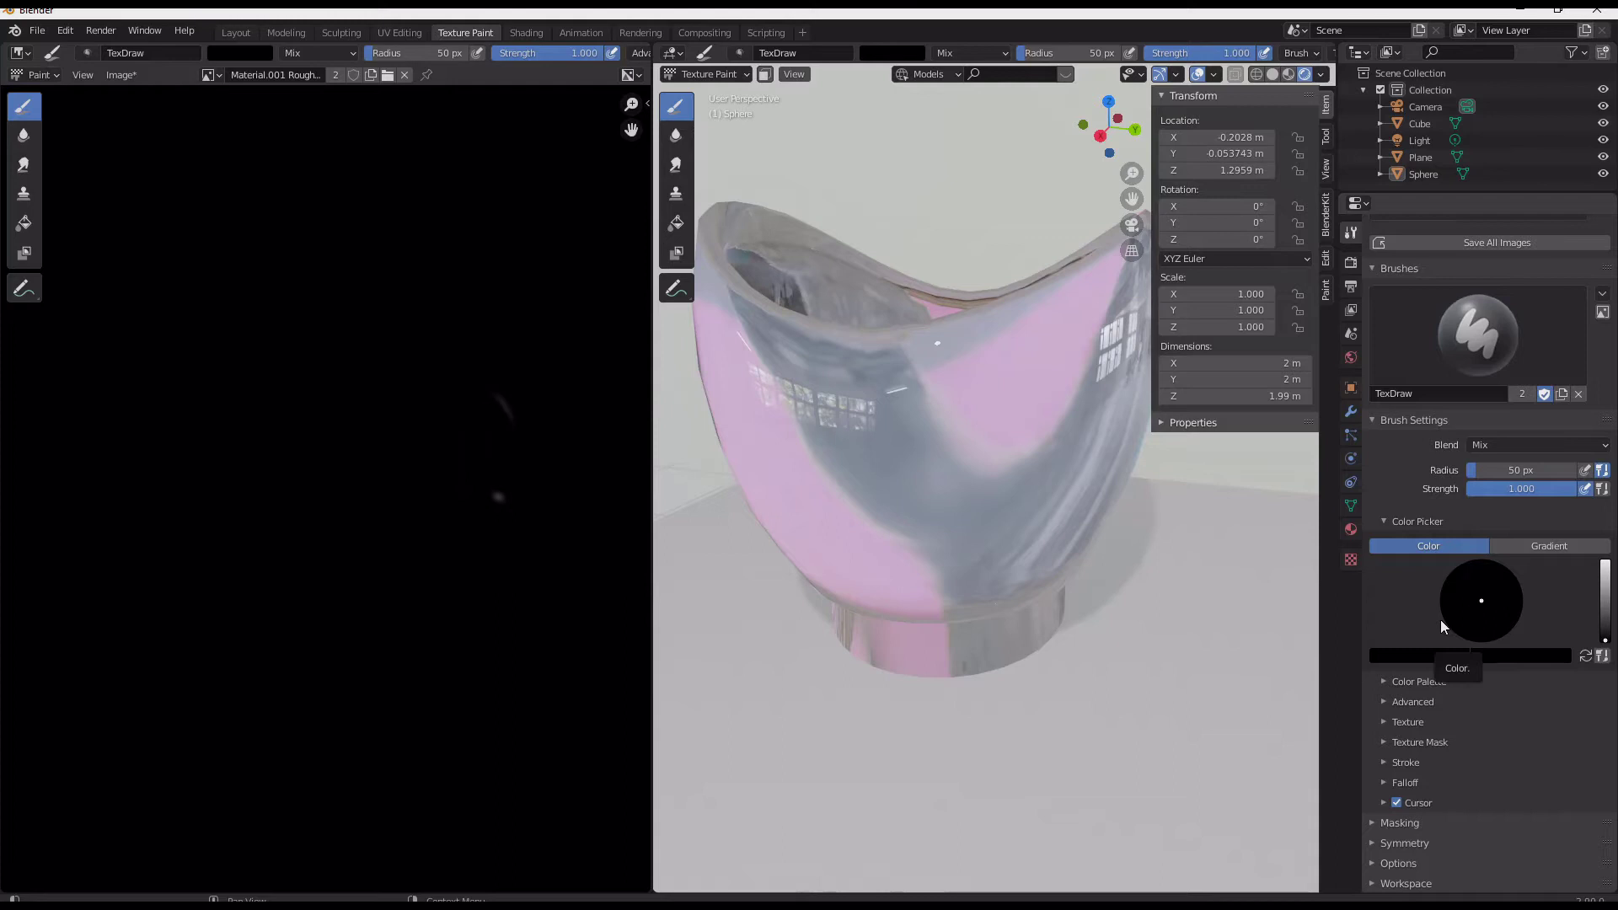
click(1392, 723)
scroll(1399, 721, down, 3)
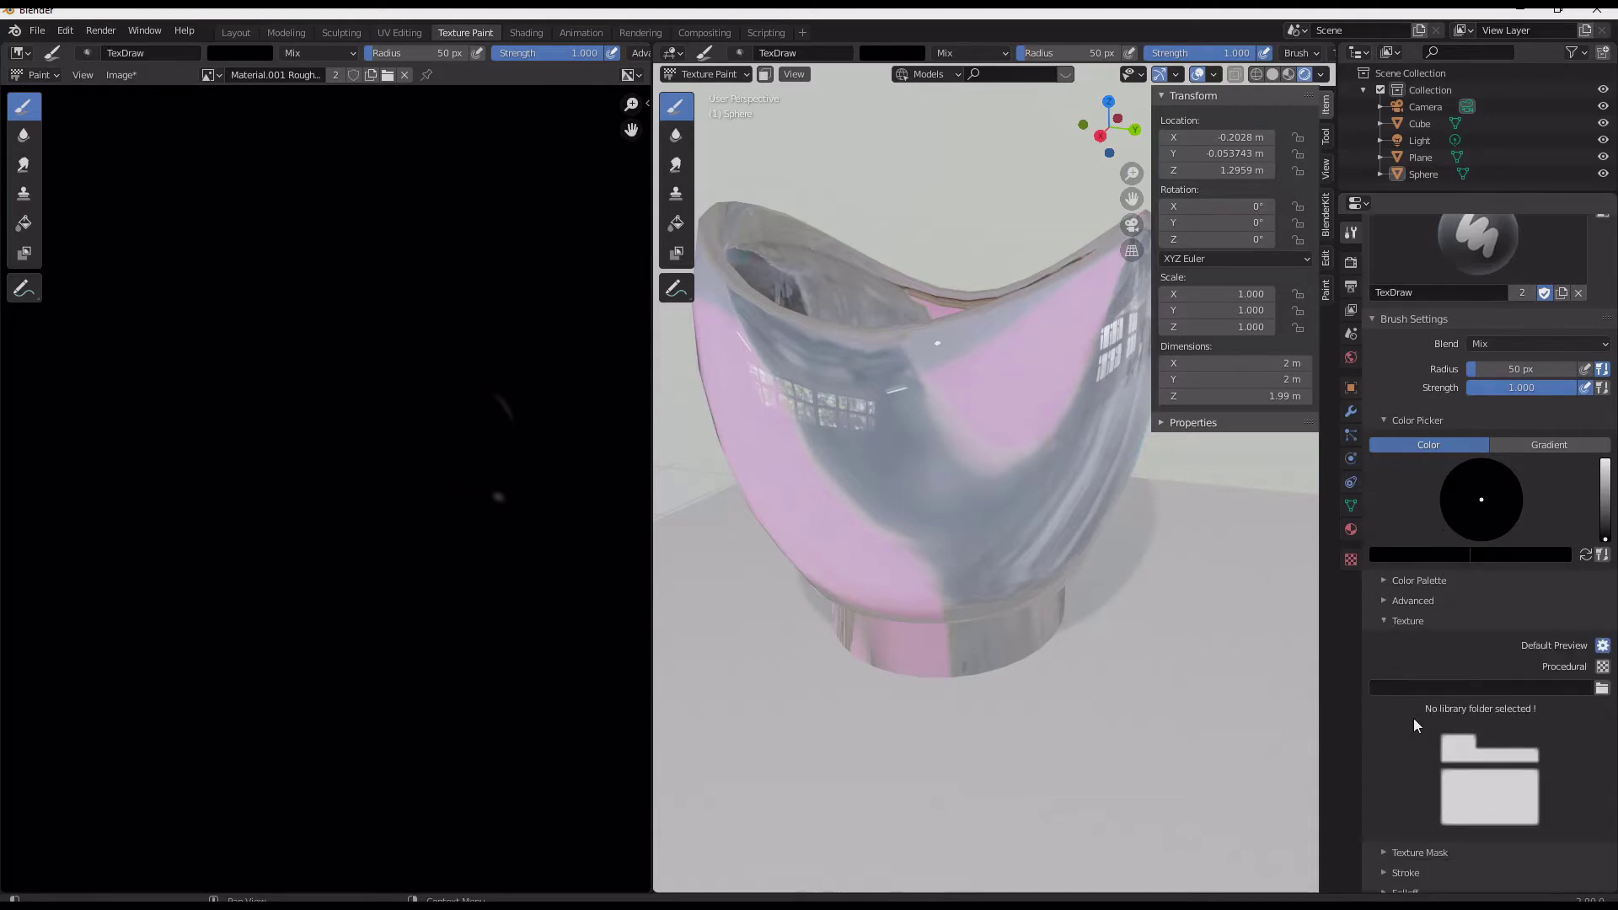
click(1603, 645)
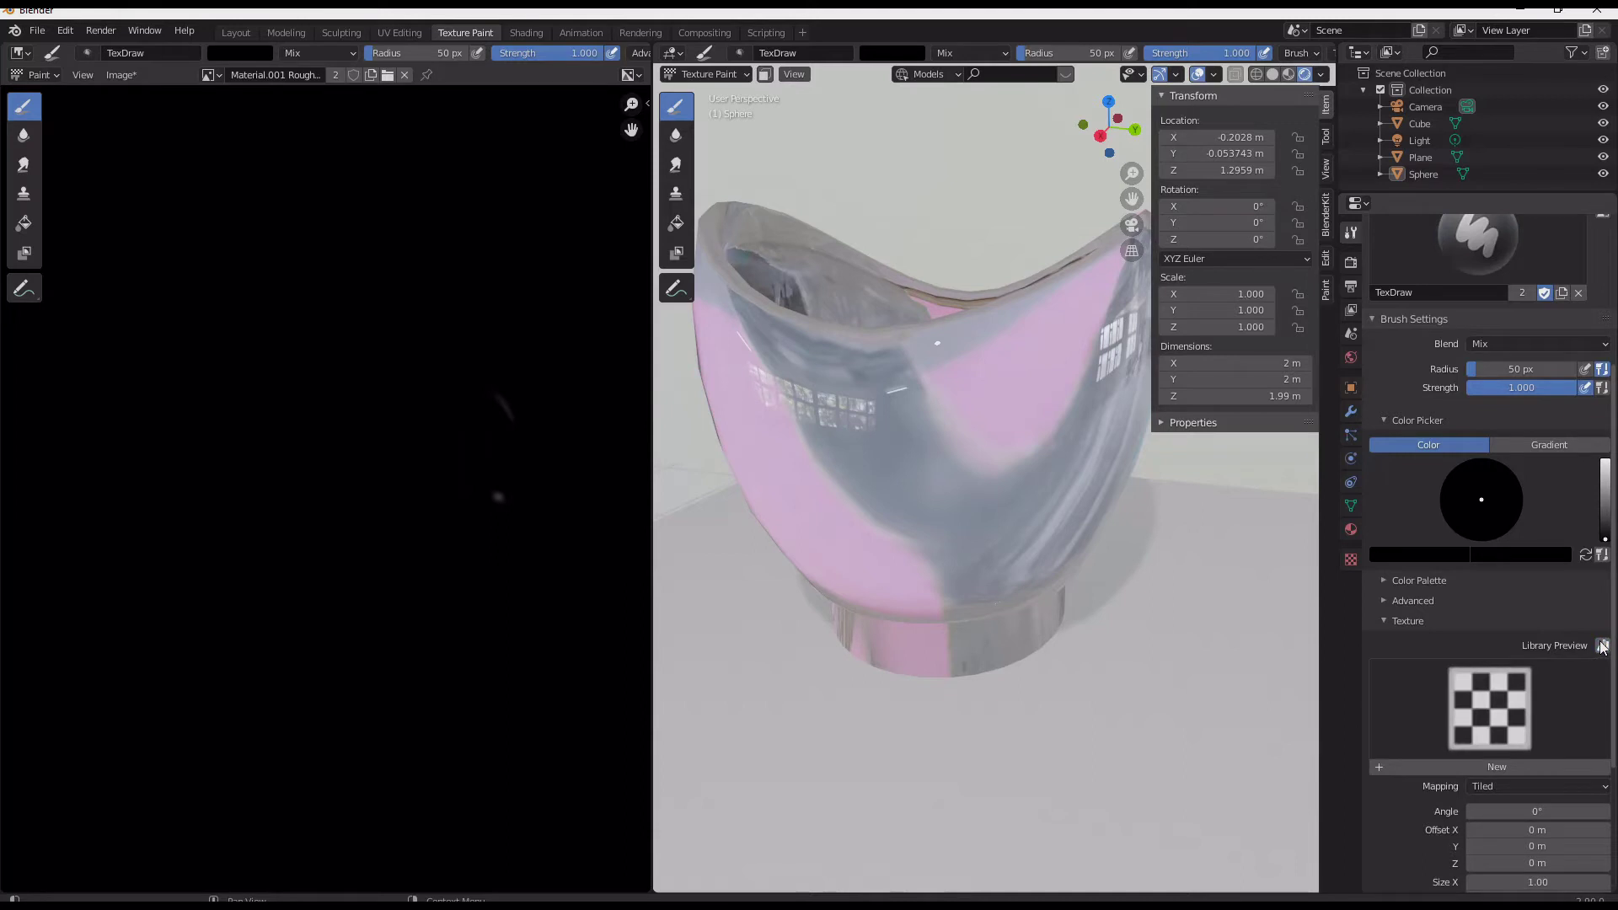
click(1602, 646)
click(1602, 666)
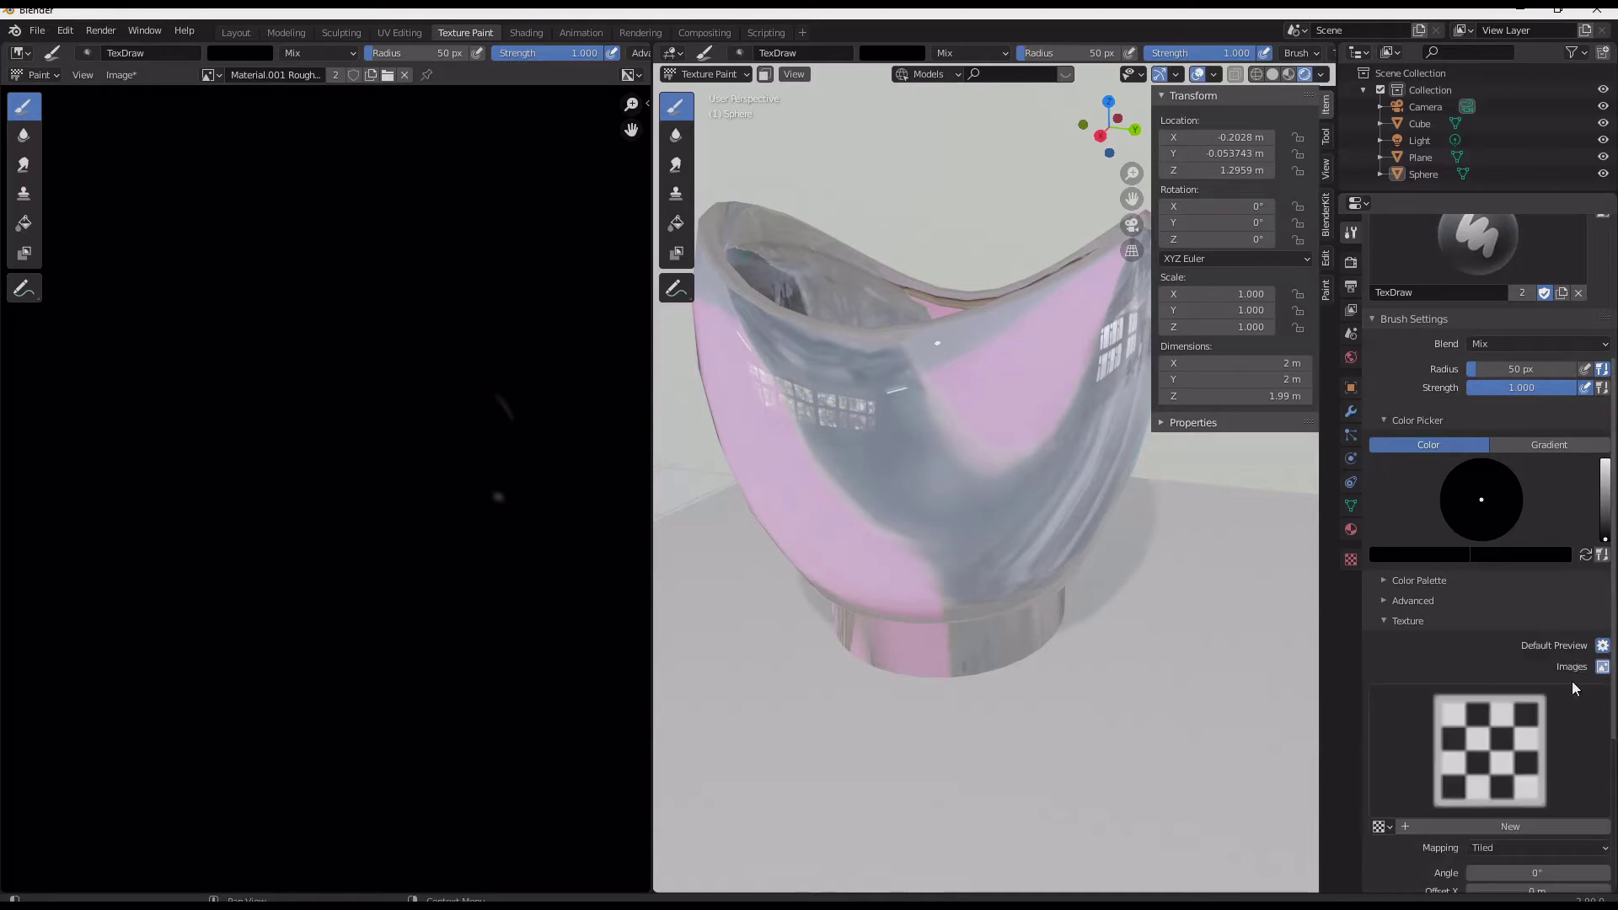
click(1528, 826)
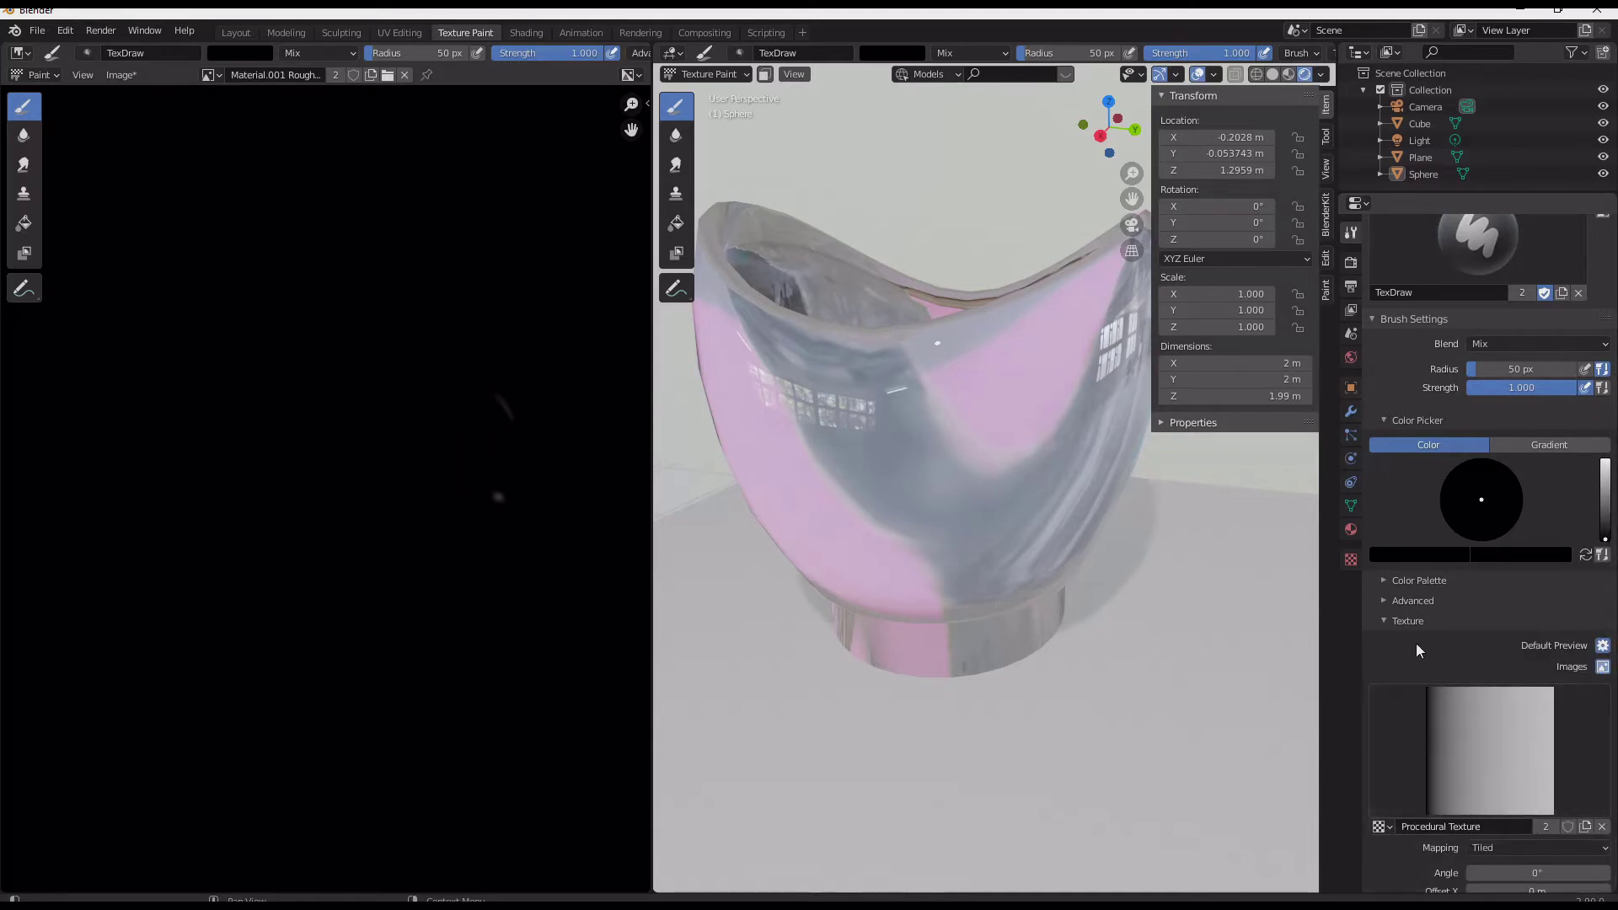
Switch the viewport back to solid shading and view the painted side of the bowl.
click(1483, 735)
click(1483, 735)
mouse_move(1050, 477)
middle_down()
mouse_move(1069, 473)
mouse_move(964, 457)
mouse_move(980, 463)
middle_up()
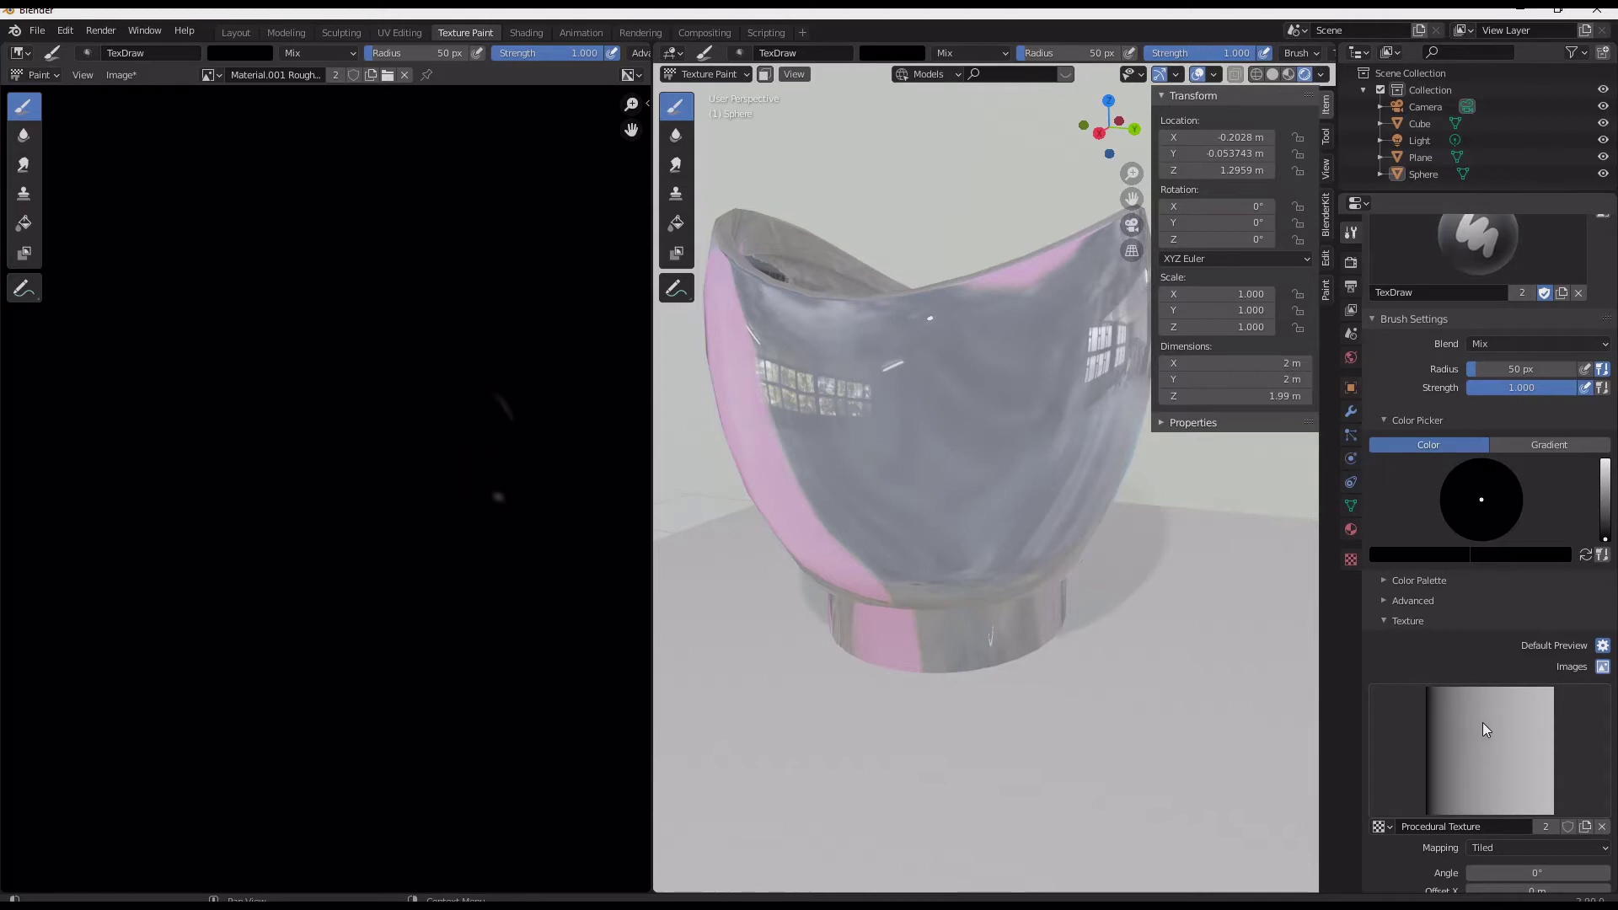
middle_drag(1100, 543, 1096, 545)
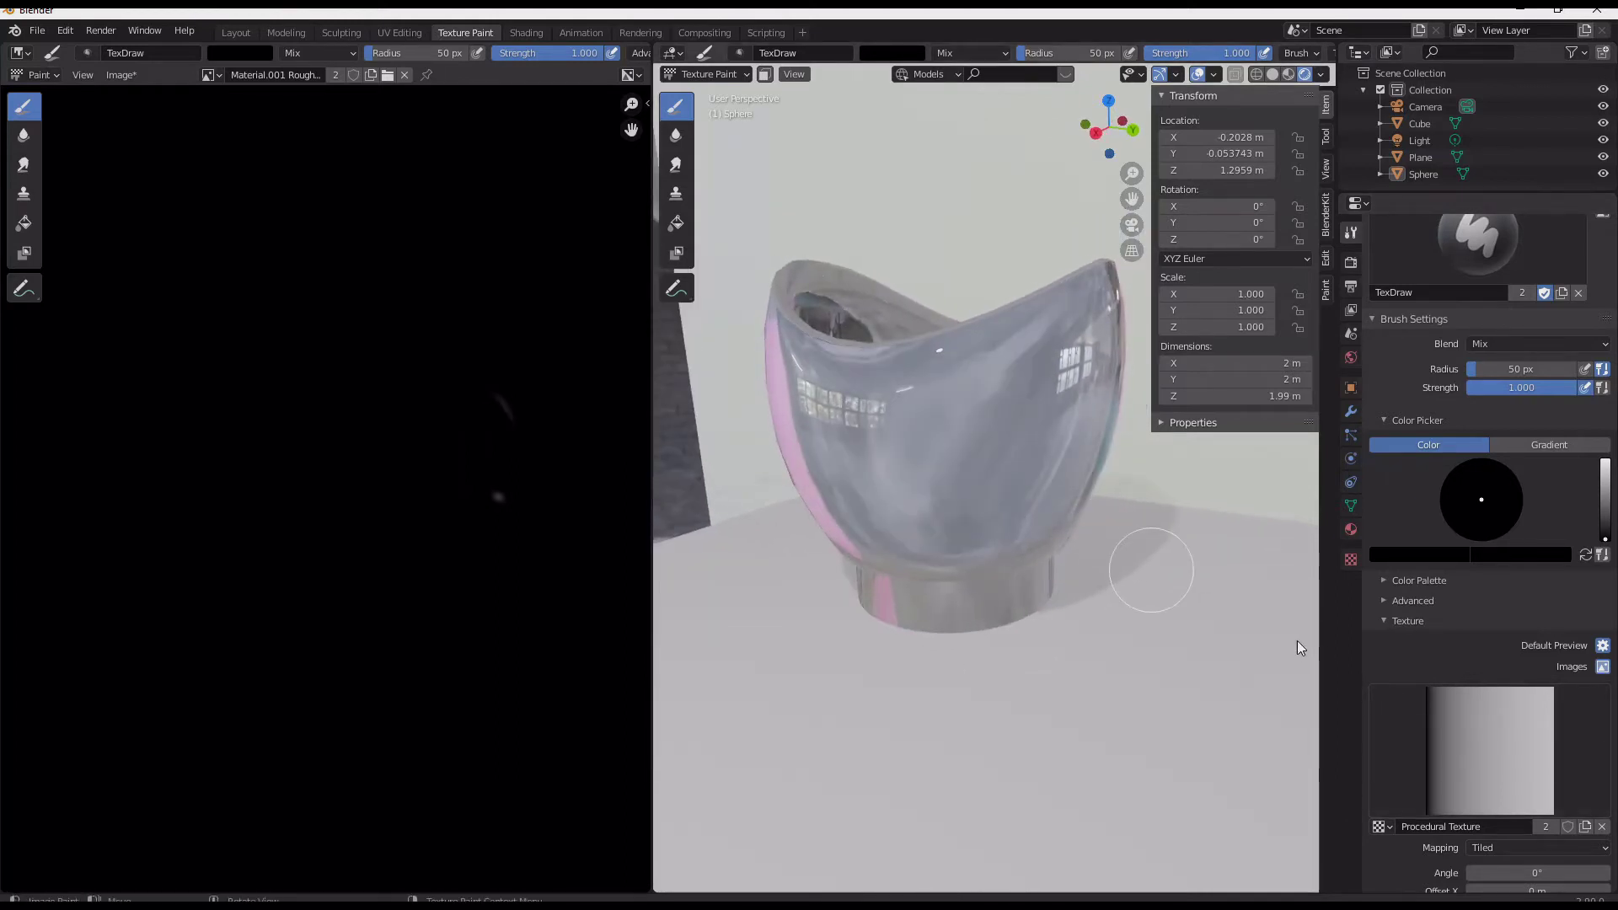
key(z)
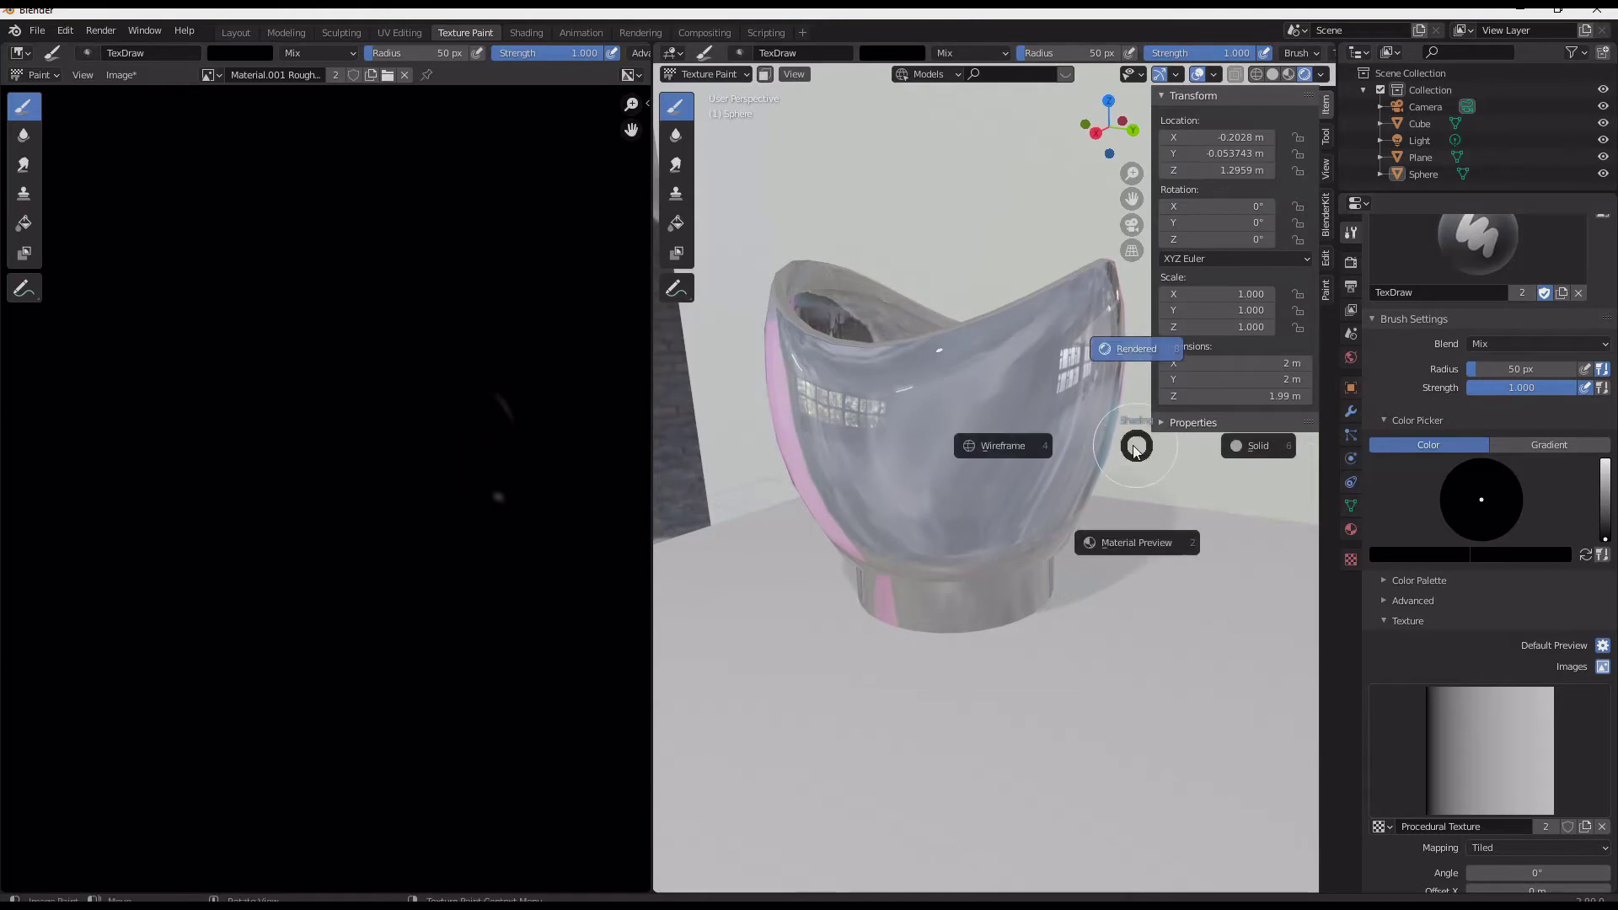
click(1291, 453)
middle_drag(1157, 452, 1134, 447)
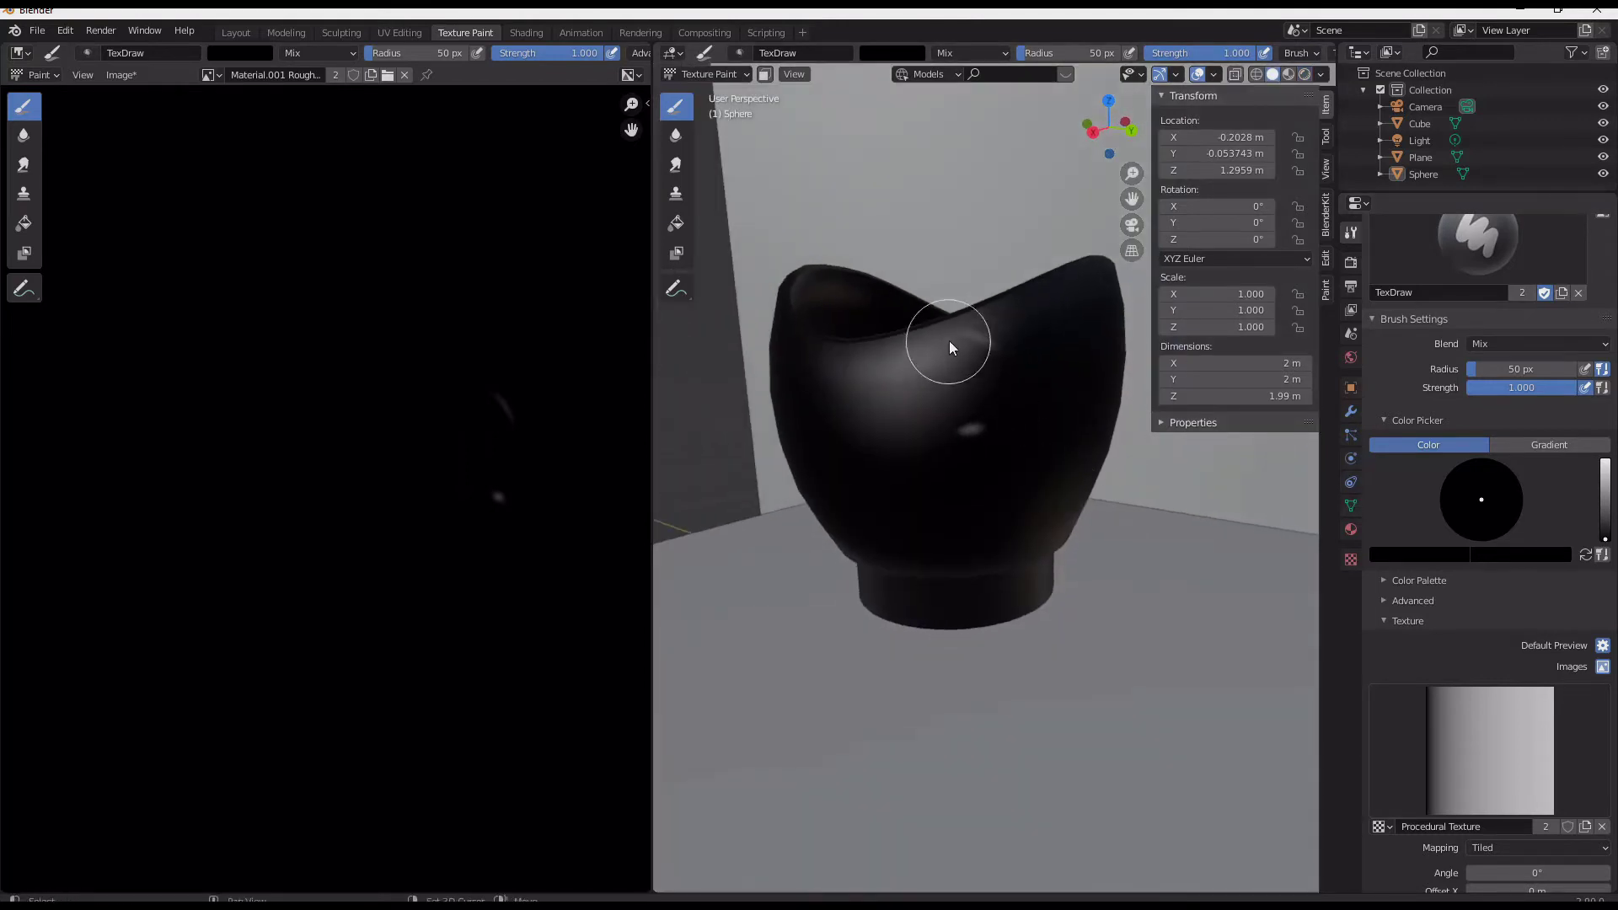
middle_drag(1030, 421, 1037, 413)
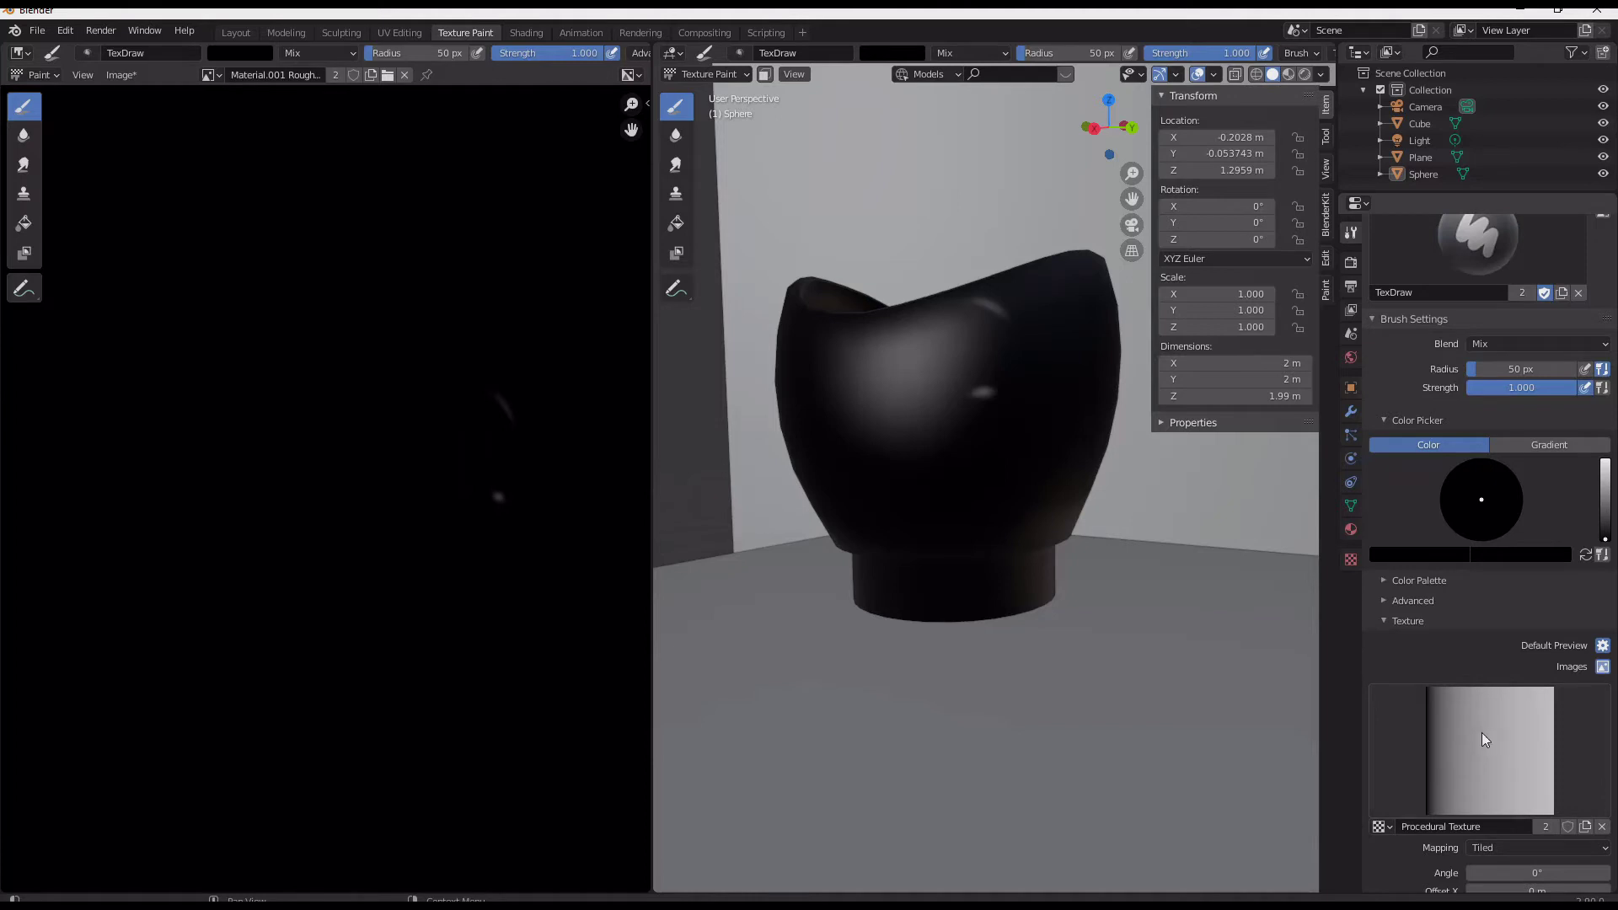
Try the Stucci and Noise types for the brush's procedural texture and set its type to Musgrave.
click(1352, 557)
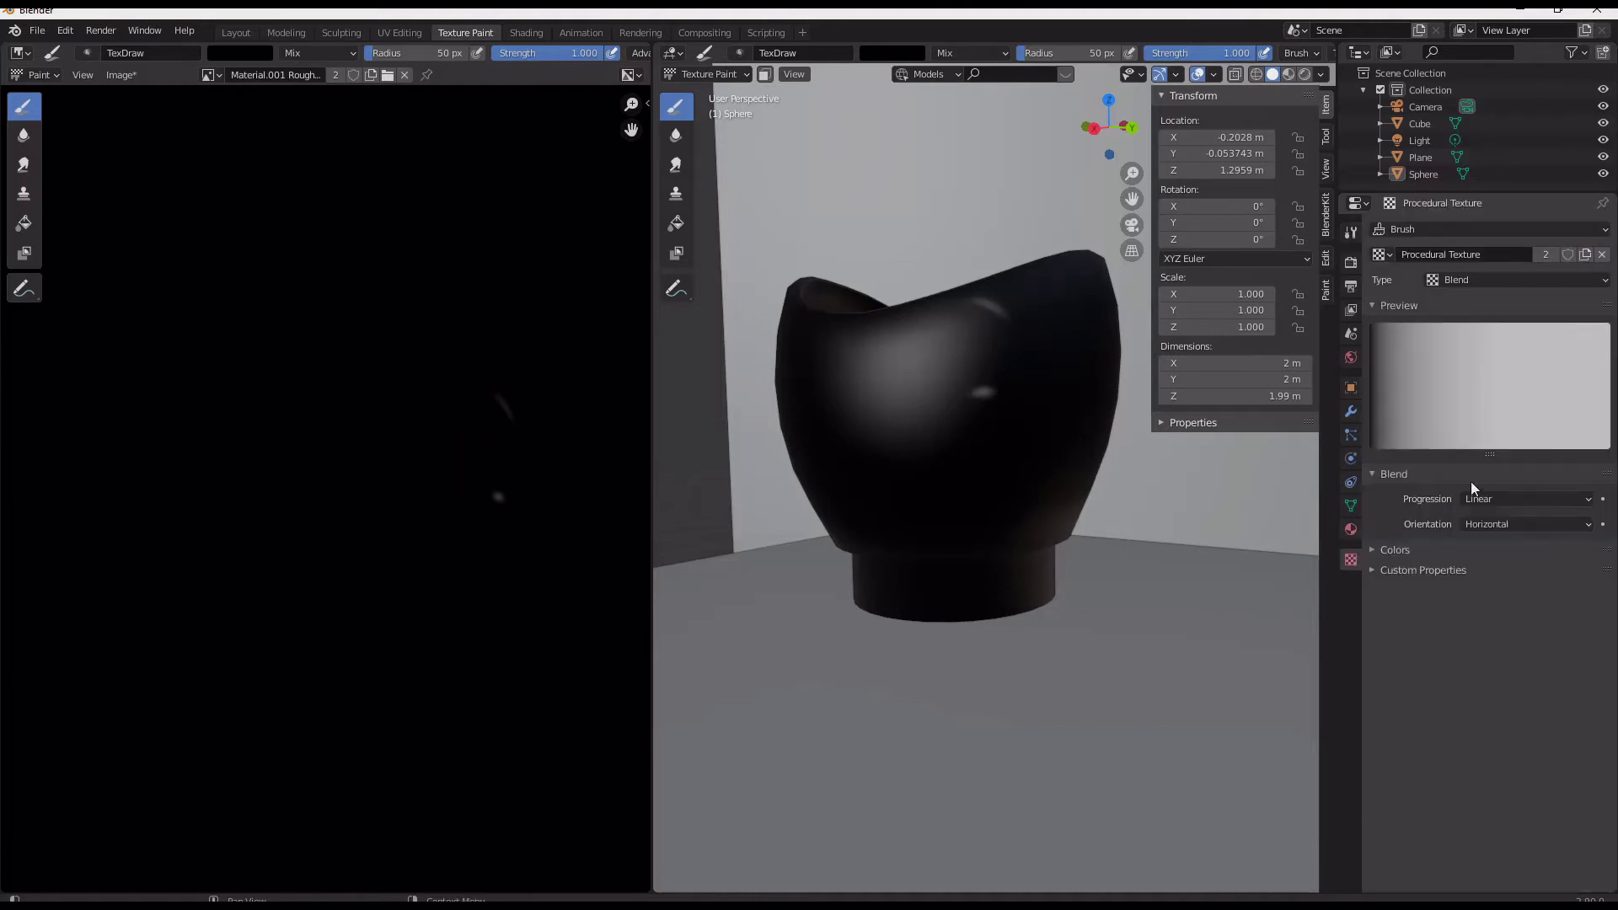
click(1481, 283)
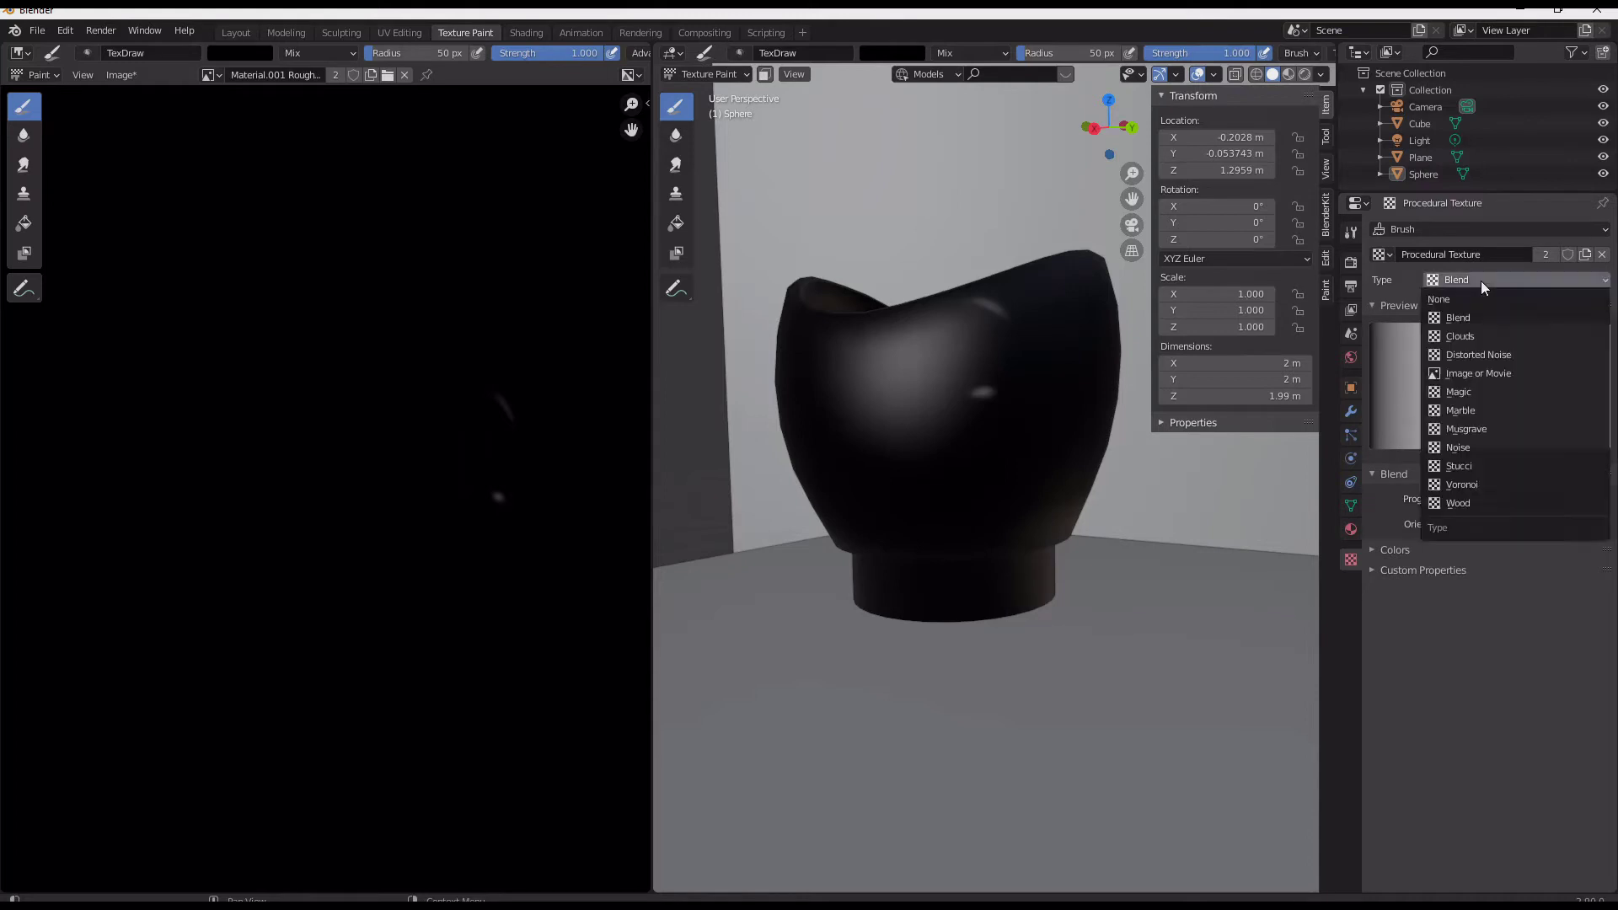
click(1494, 468)
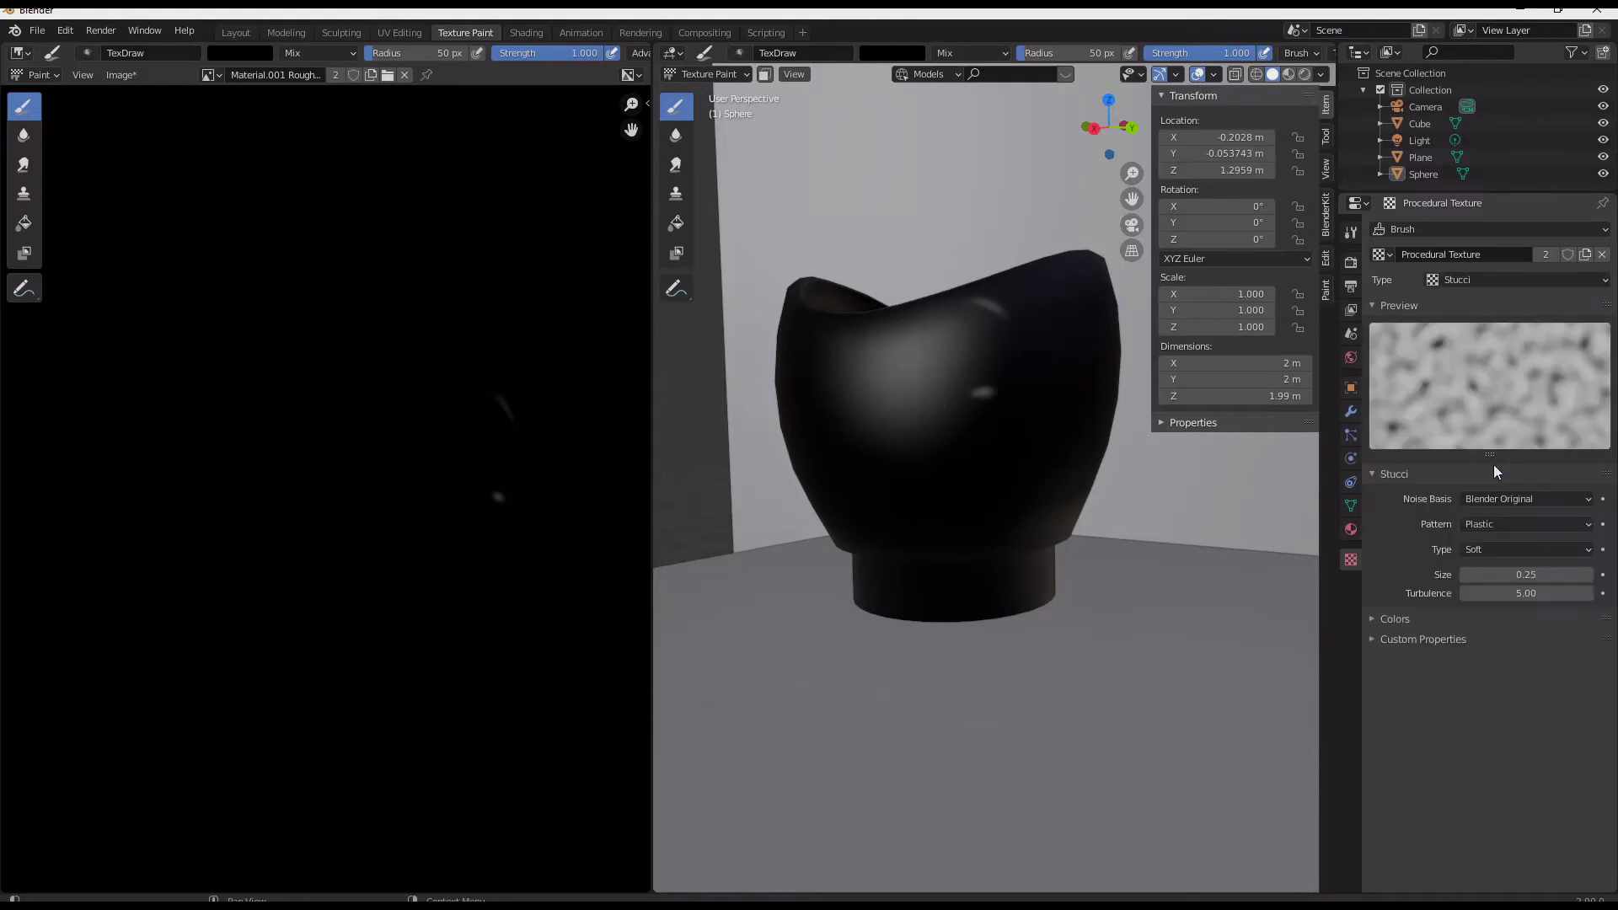
click(1488, 280)
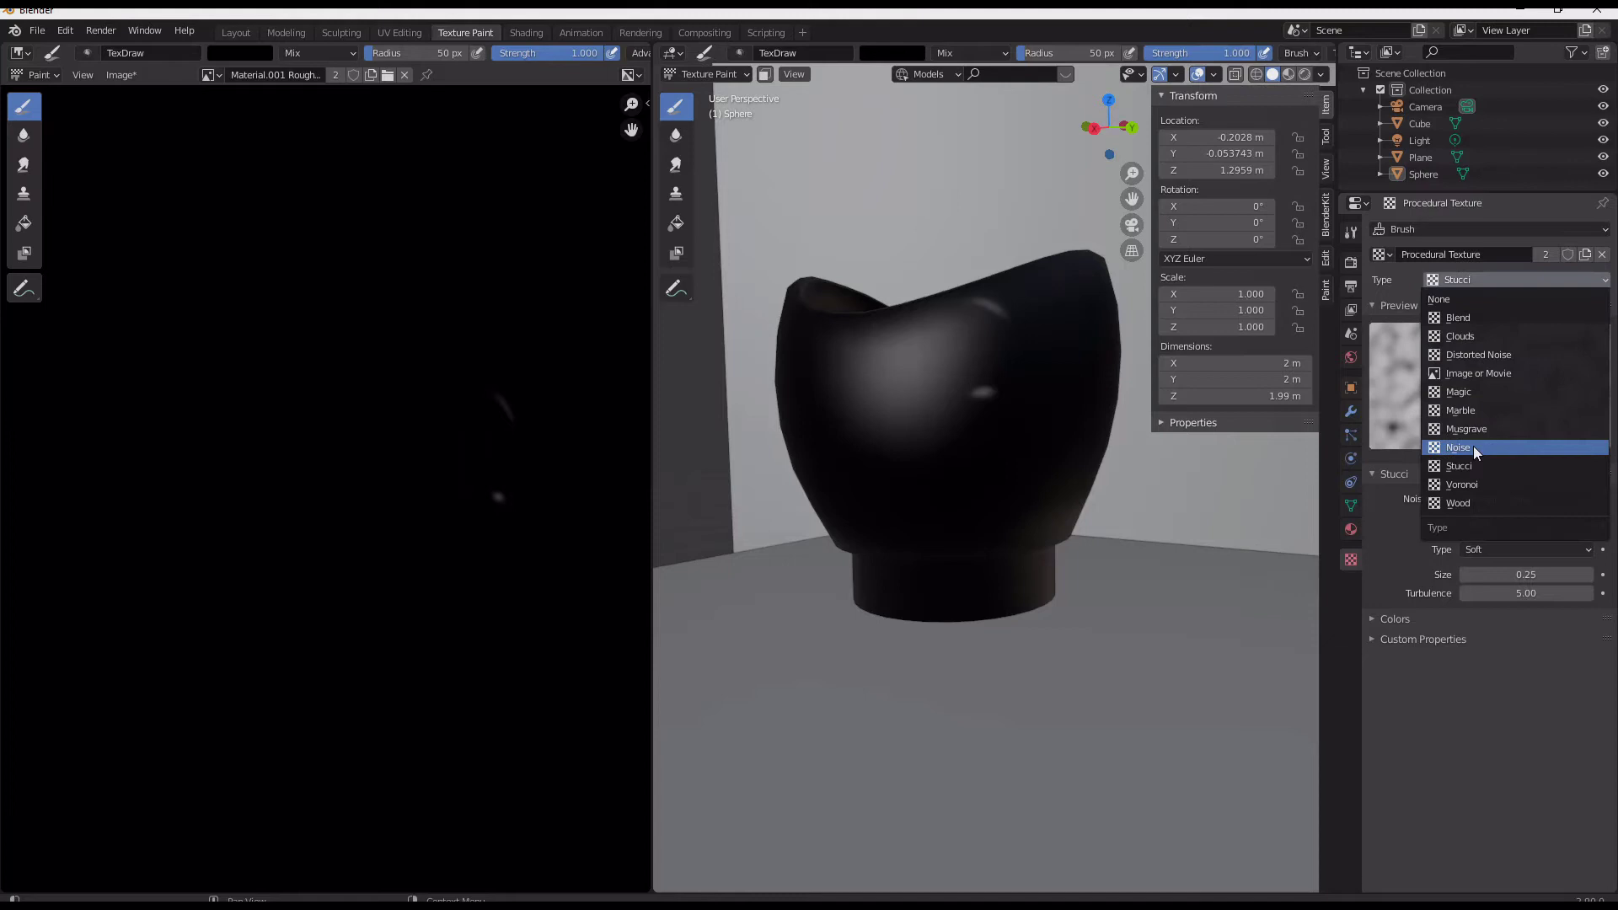
click(1473, 447)
click(1489, 283)
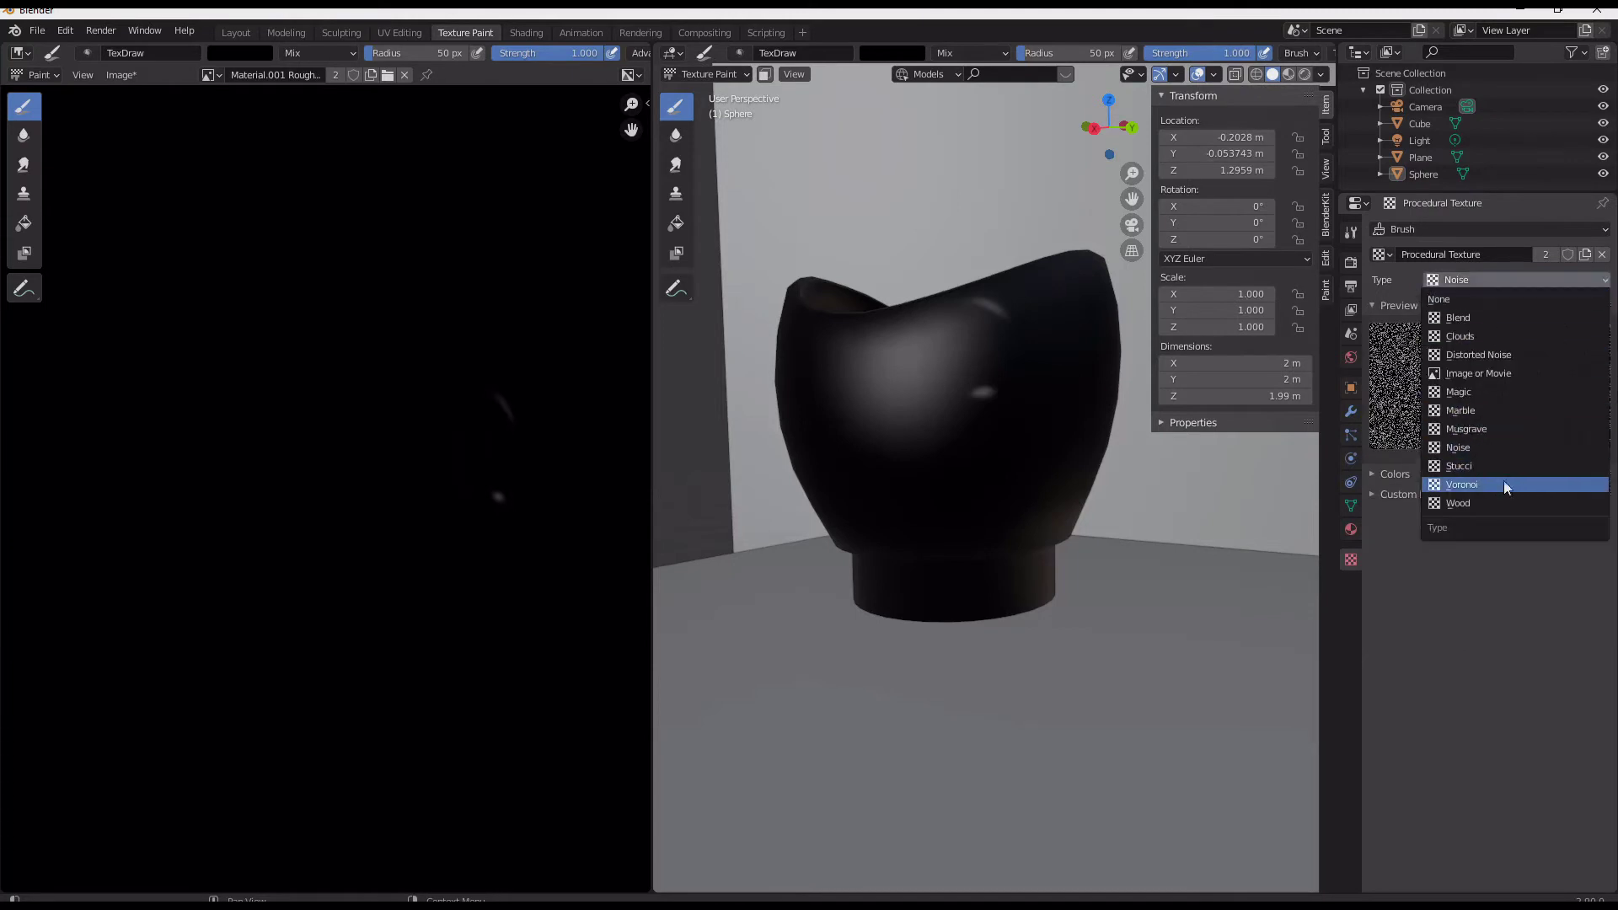
click(1495, 426)
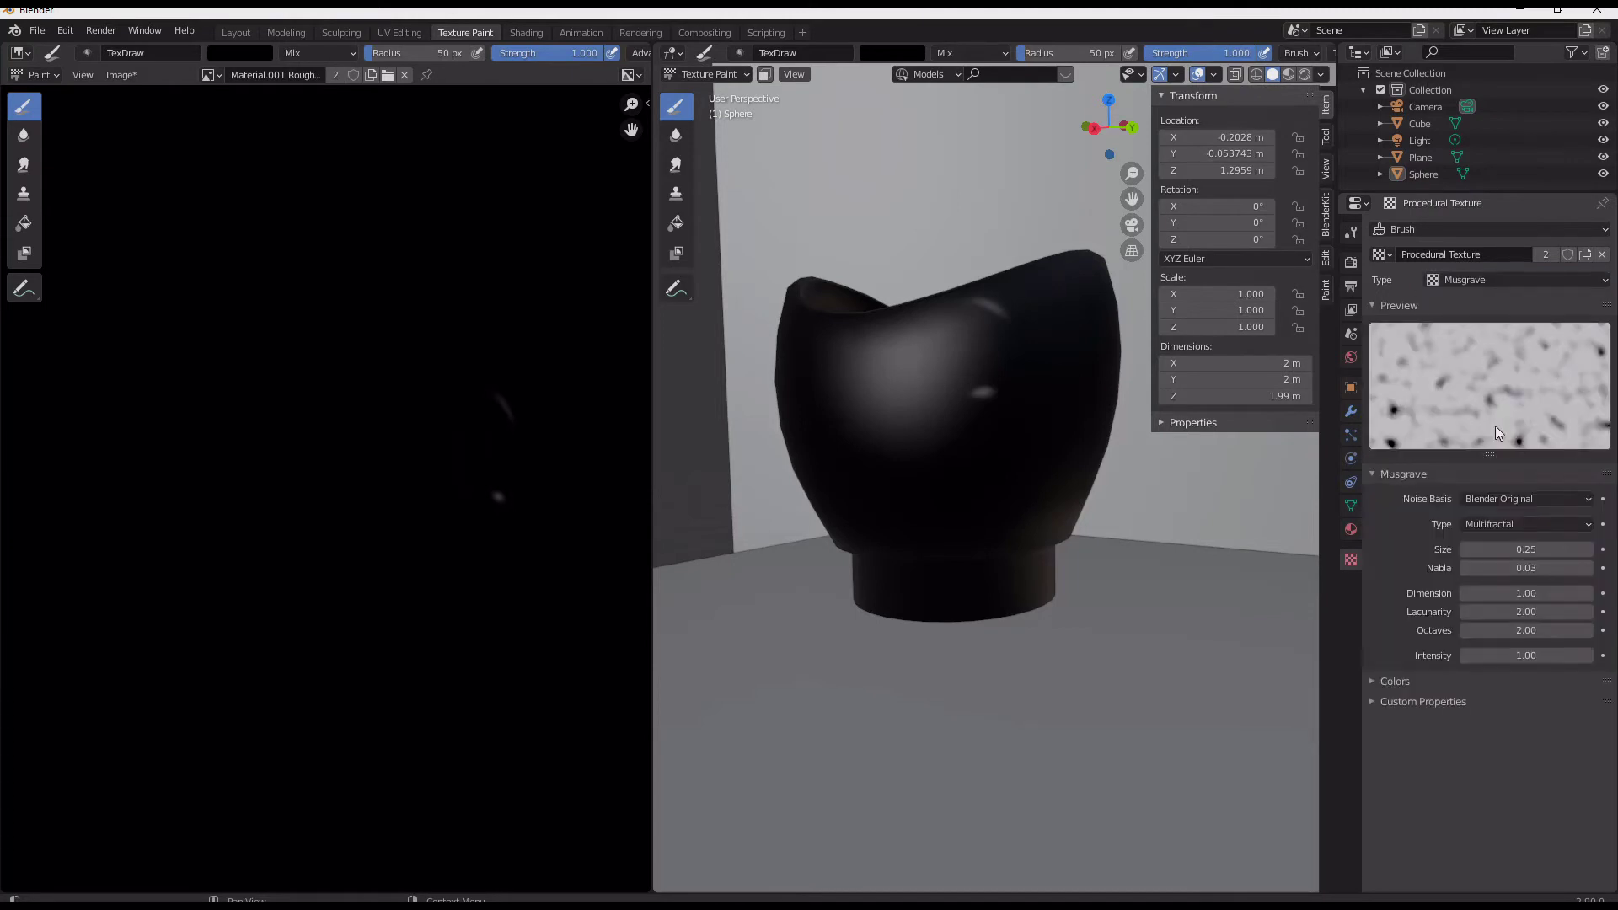
click(1493, 280)
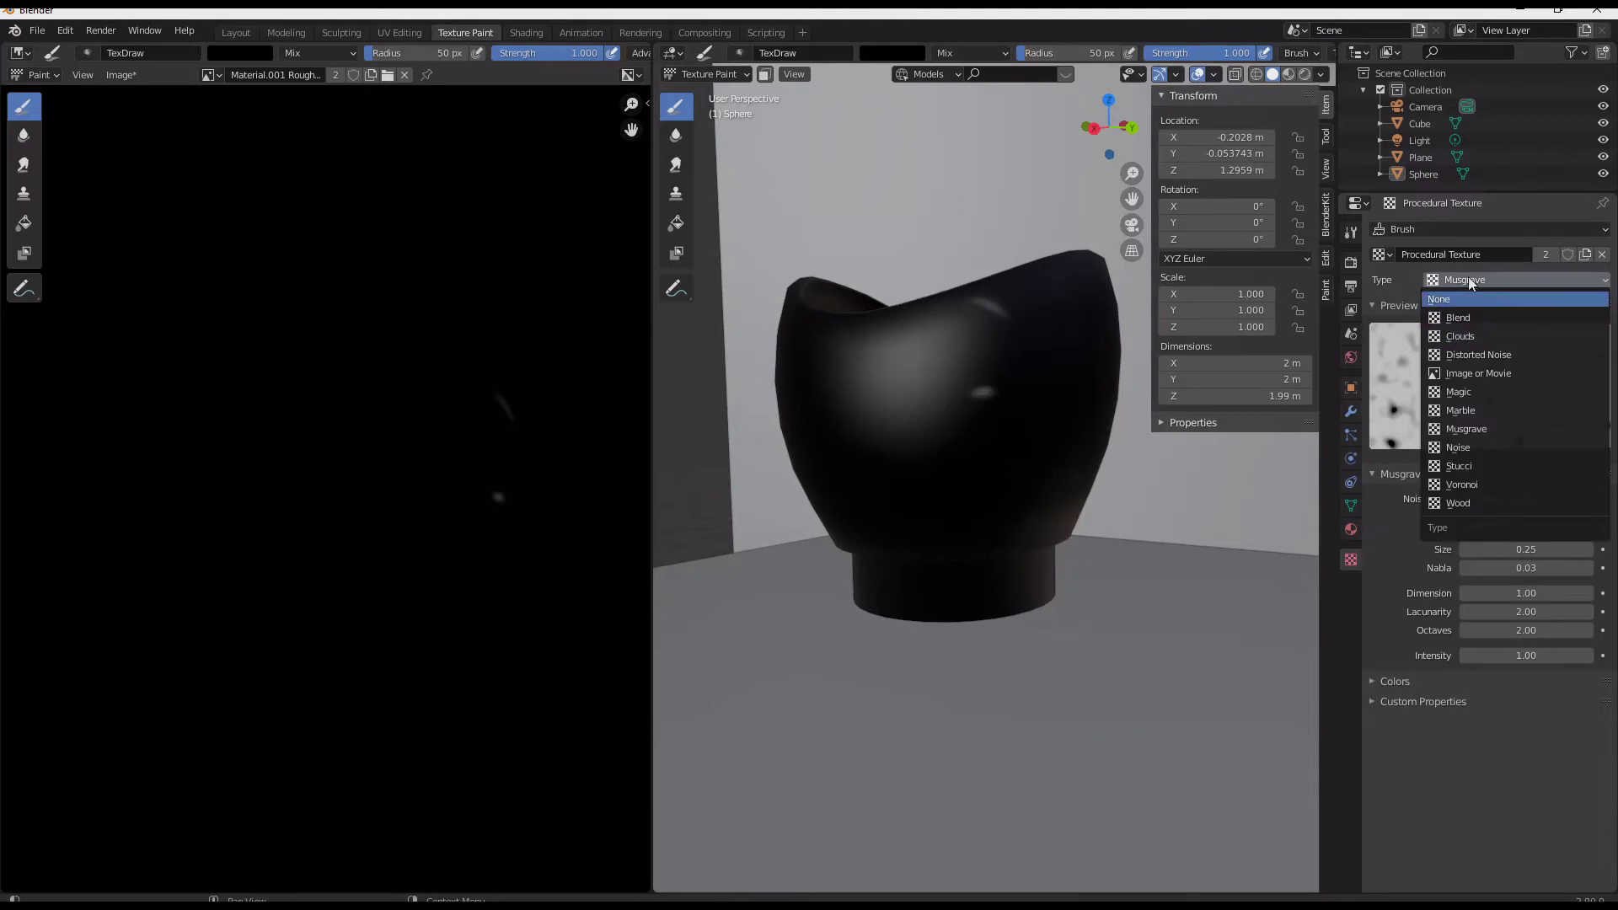
click(1469, 278)
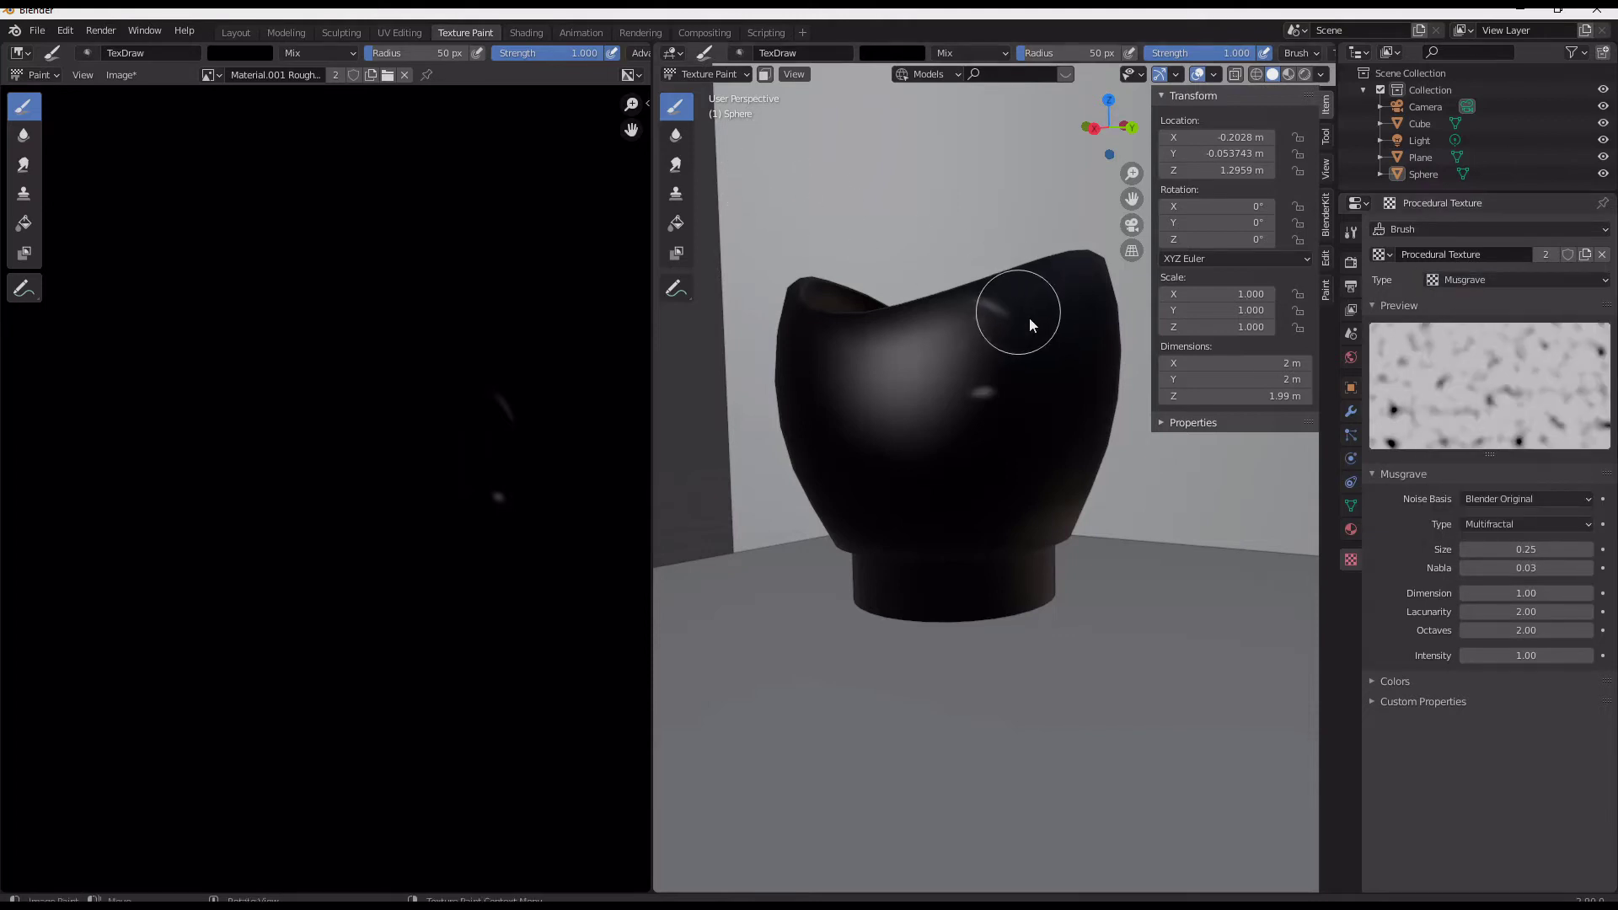
Set the brush texture's mapping to Random.
click(1349, 413)
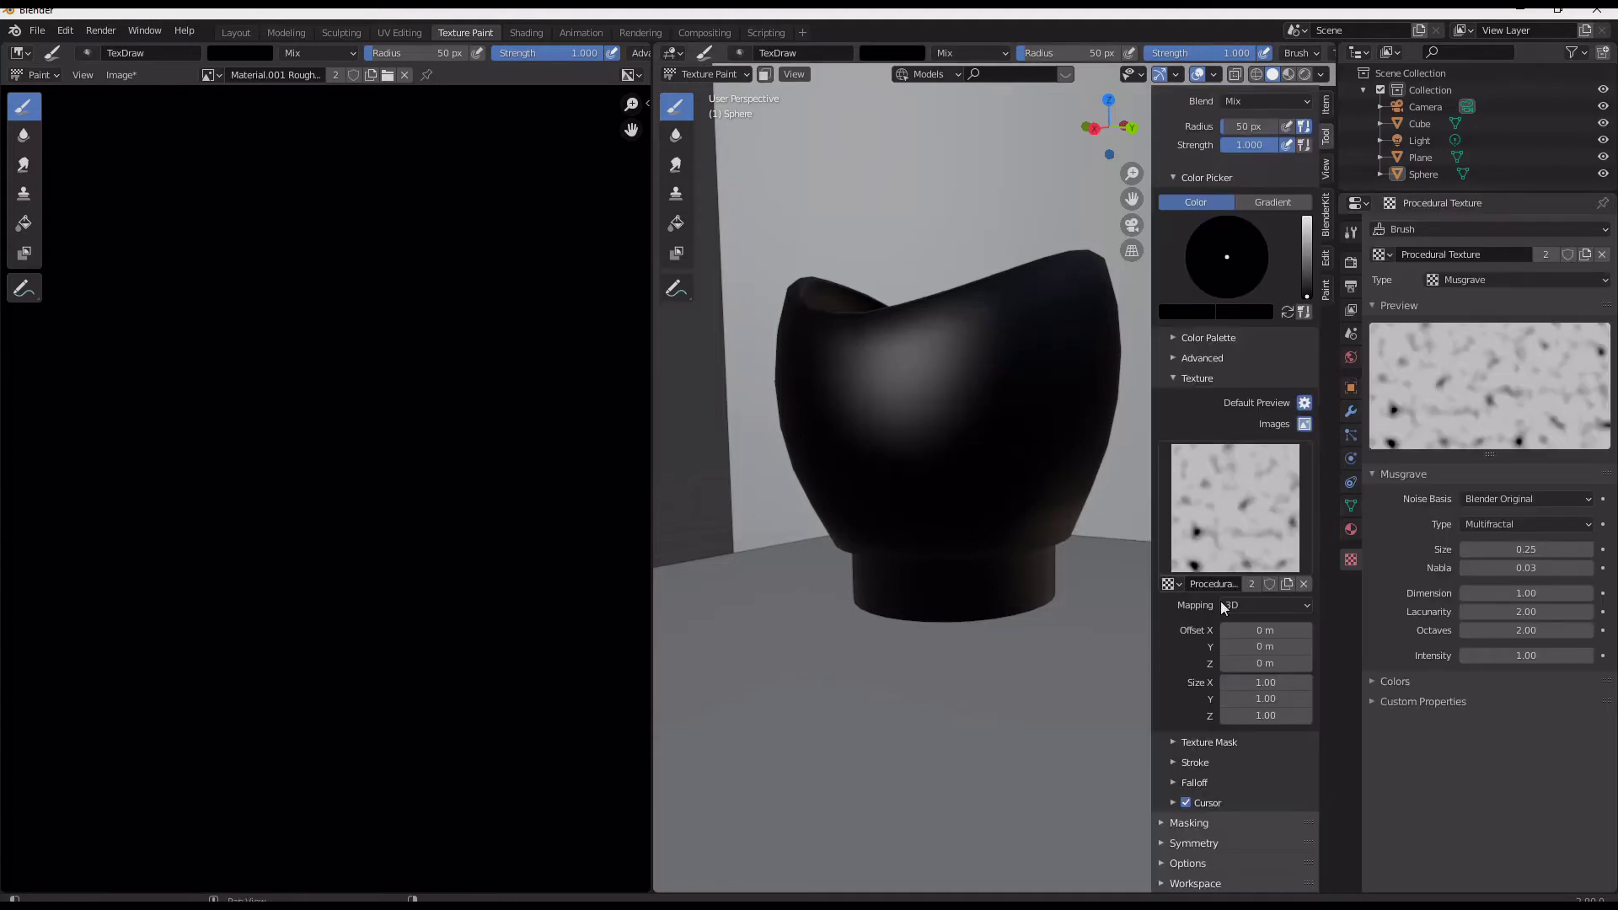
click(1256, 605)
click(1266, 672)
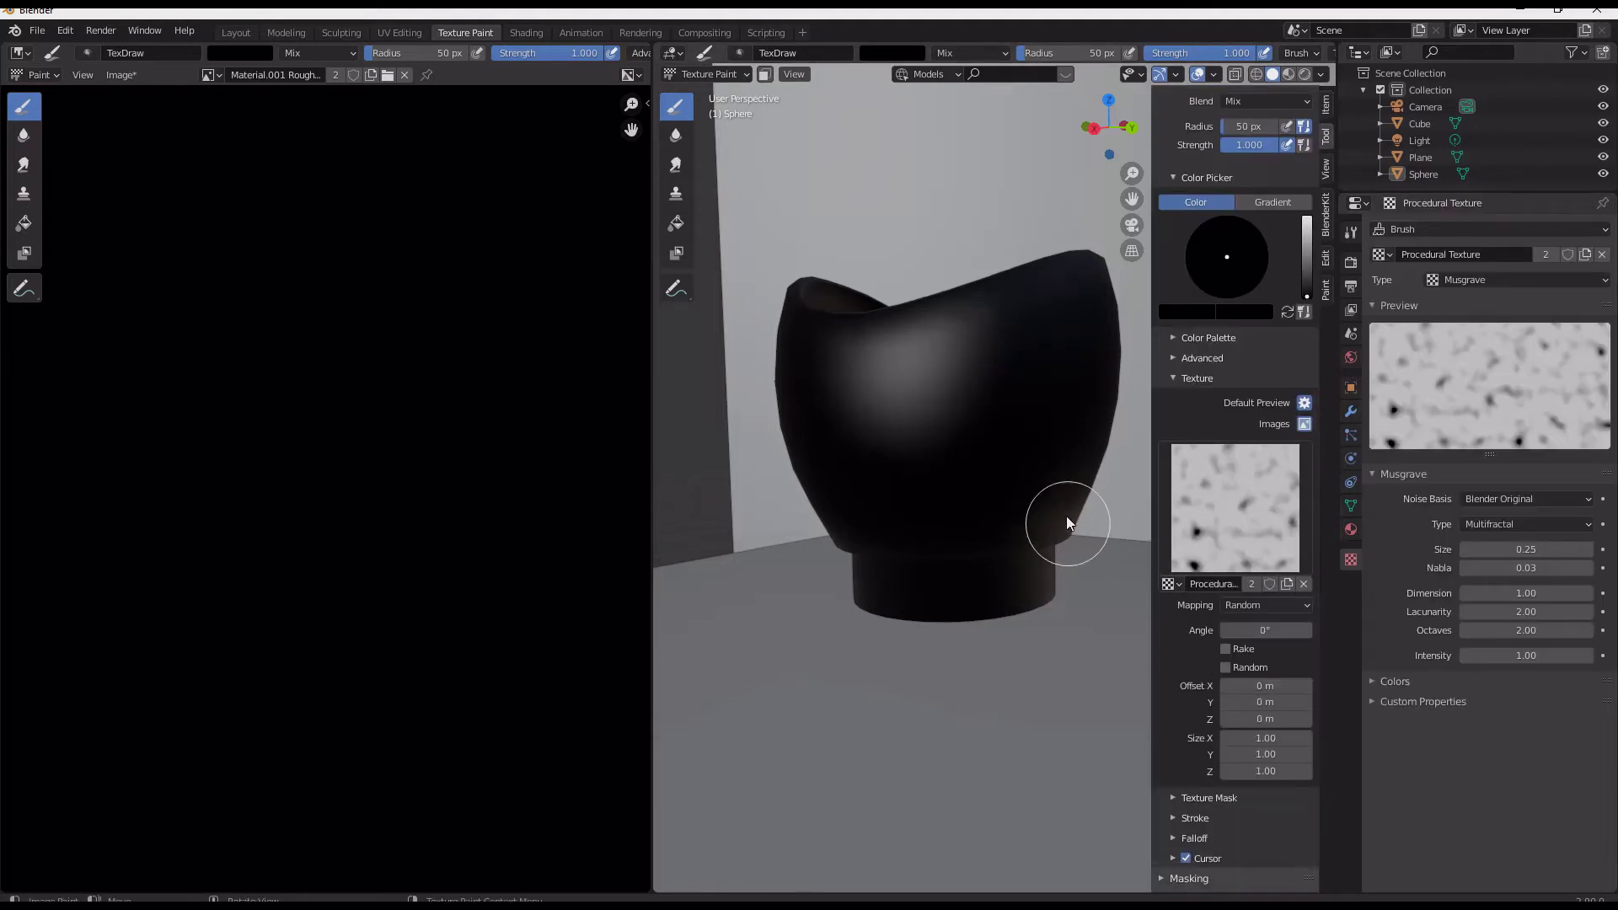
Unwrap all of the bowl's faces with Smart UV Project and leave Edit Mode.
key(Tab)
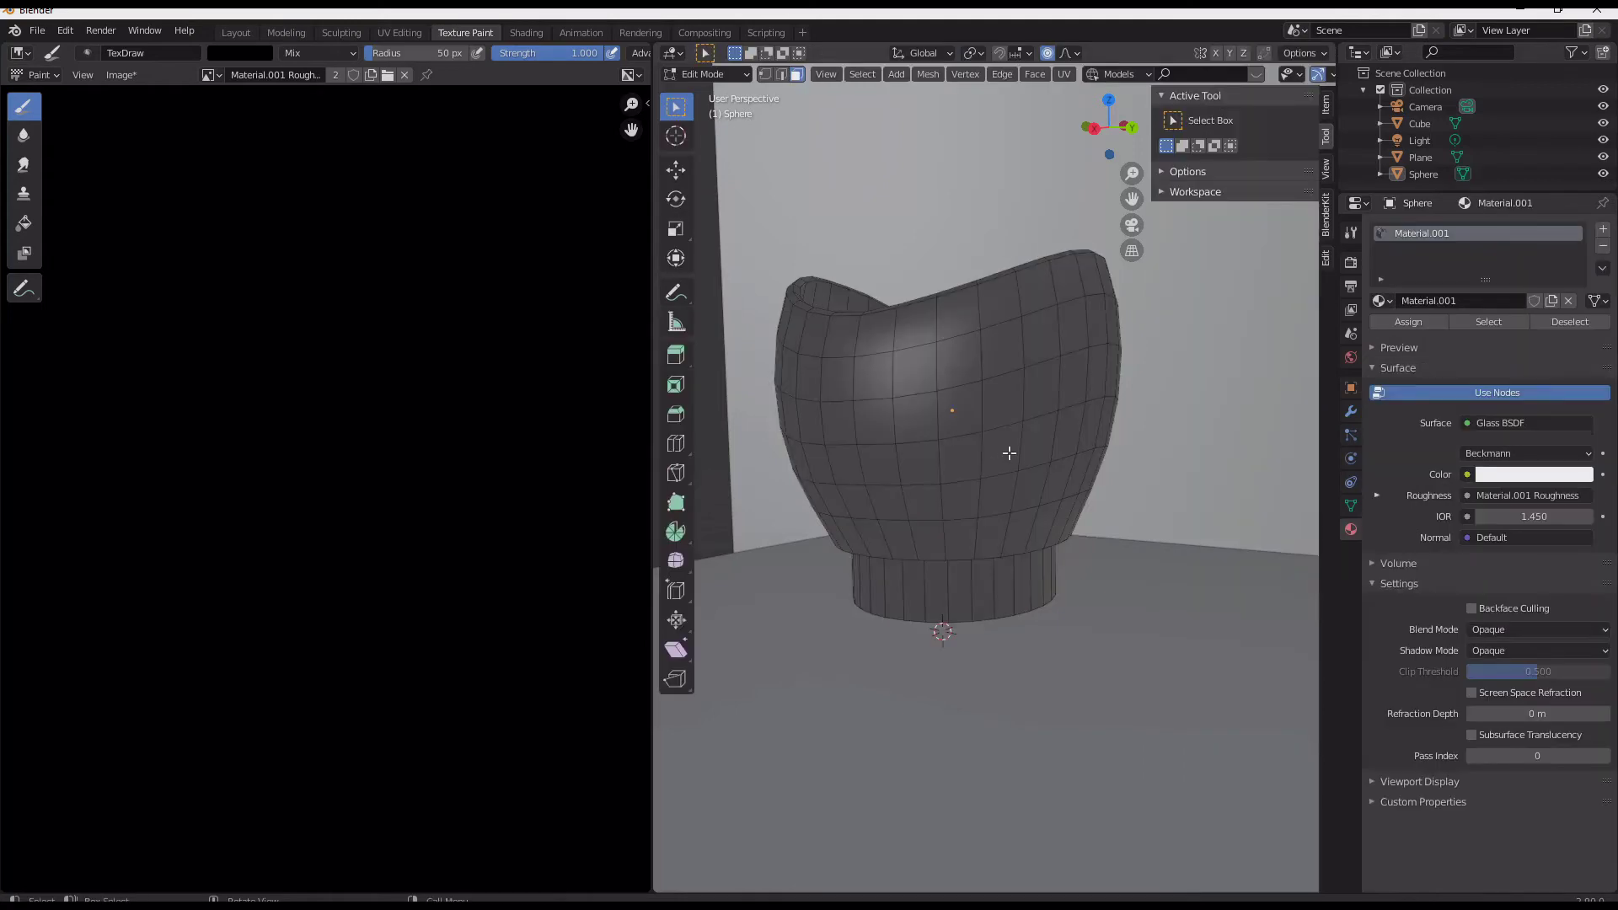
key(u)
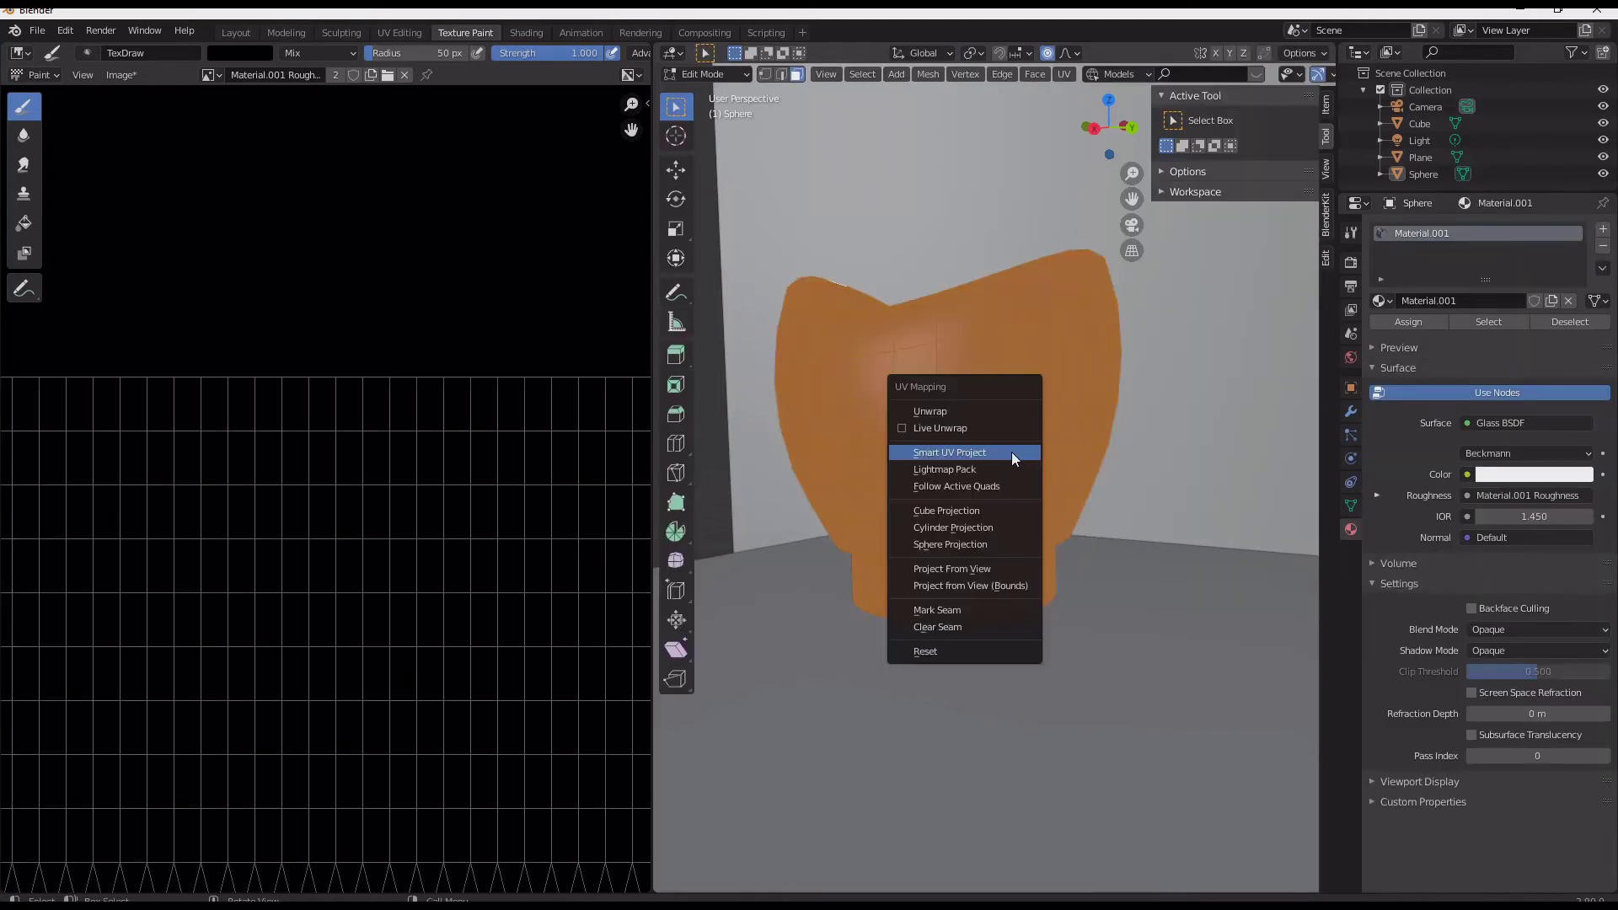
click(1011, 452)
click(1055, 588)
key(Tab)
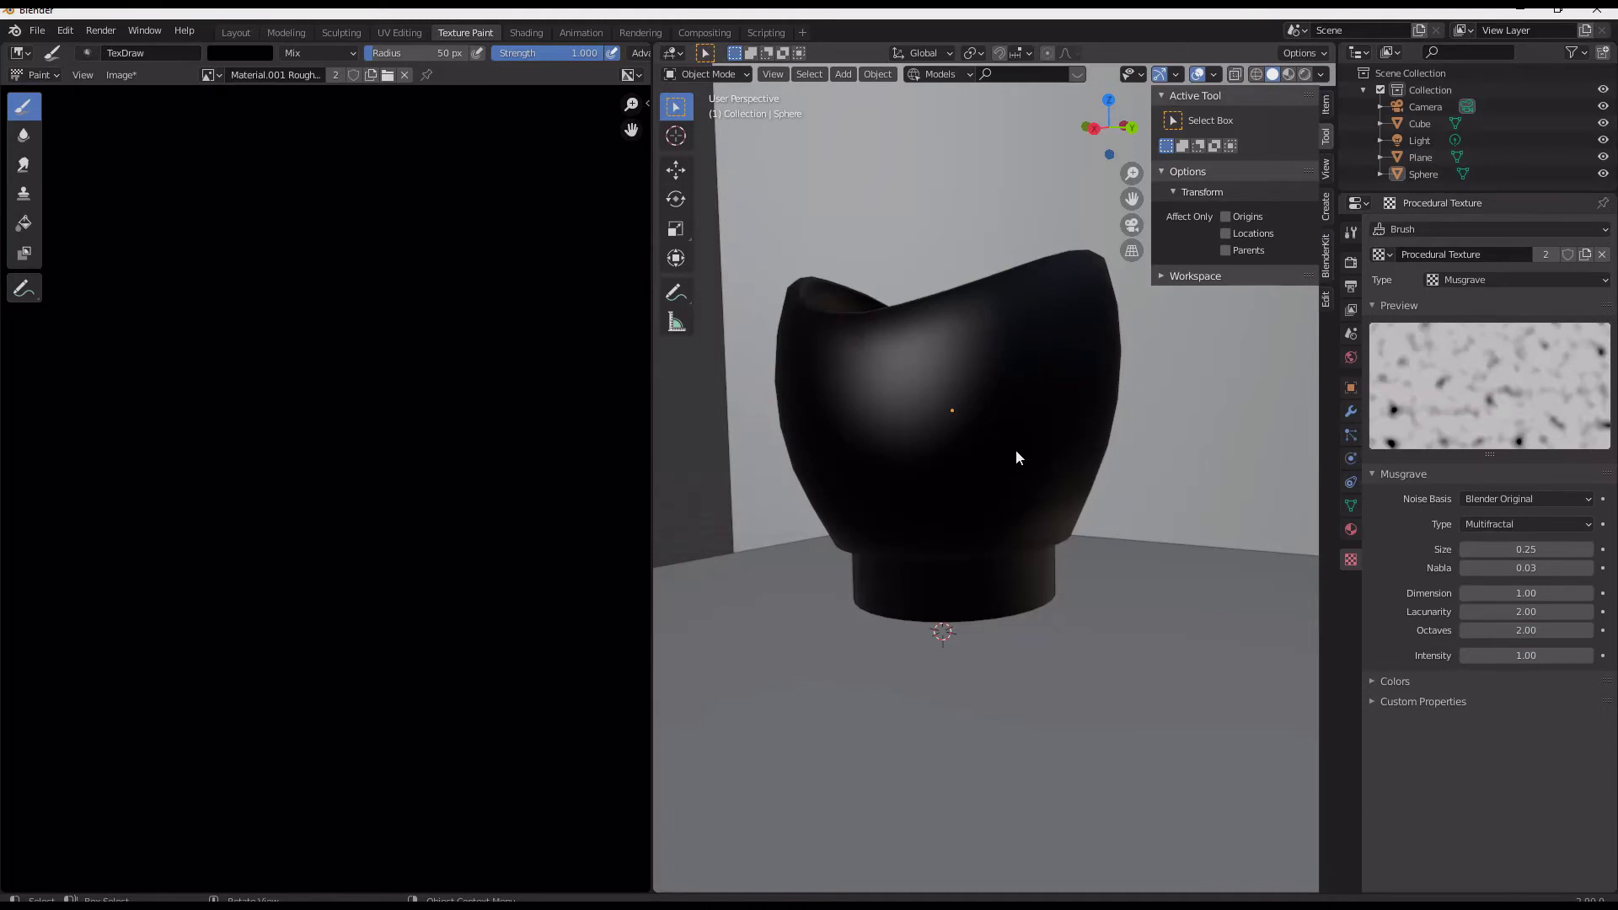
Put the bowl back into Texture Paint mode and view its side up close.
click(1324, 169)
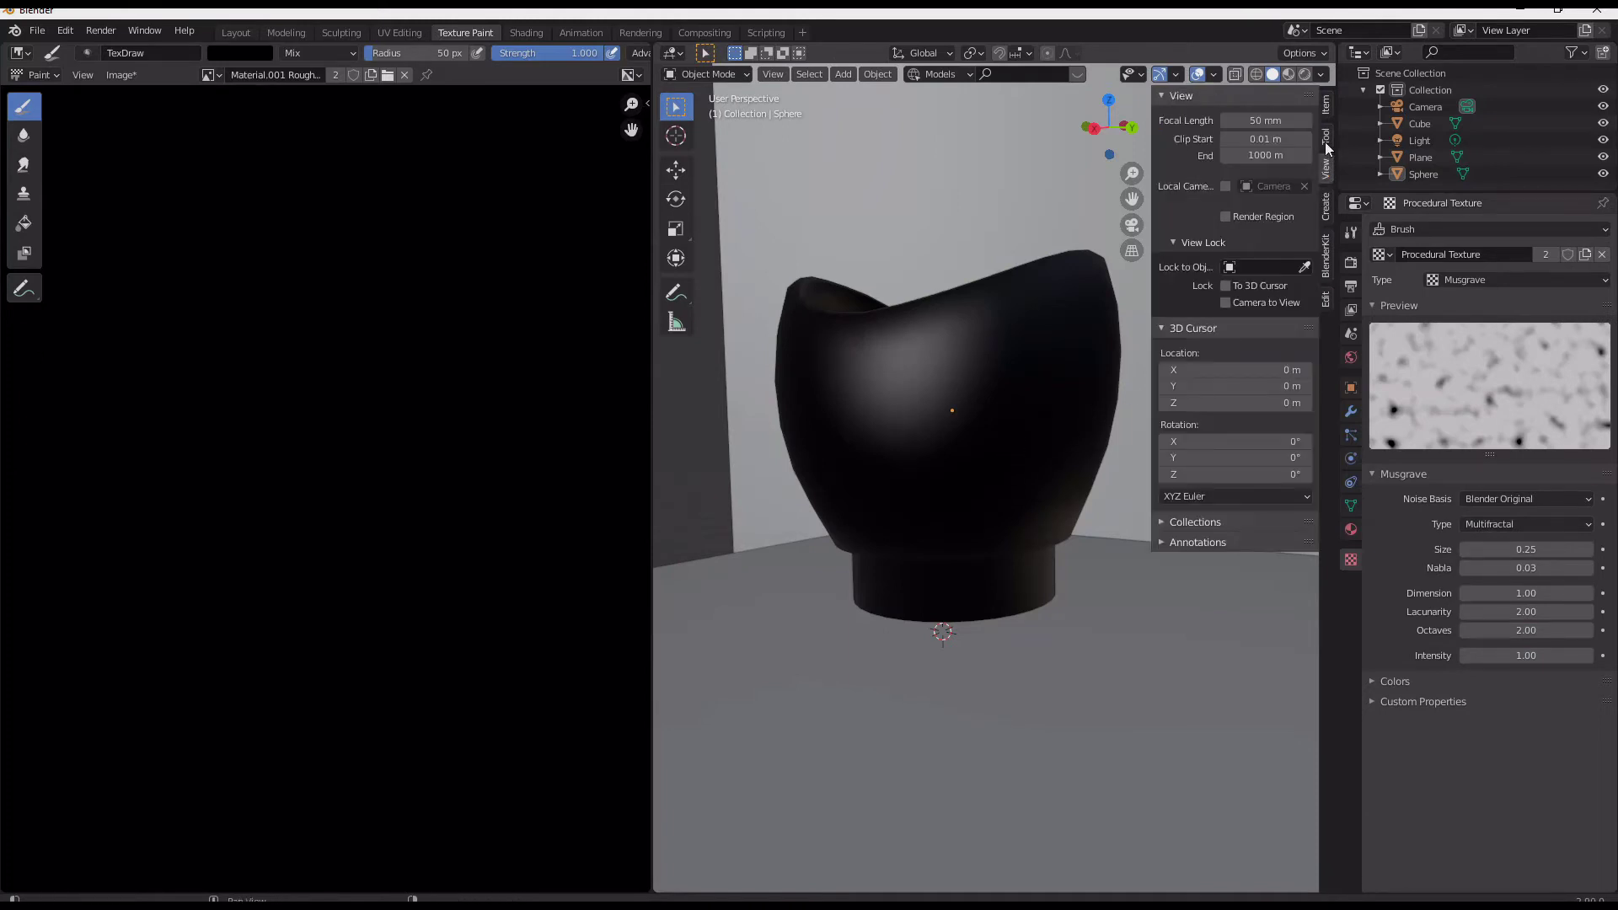
click(1325, 141)
click(1325, 207)
click(1325, 169)
click(718, 74)
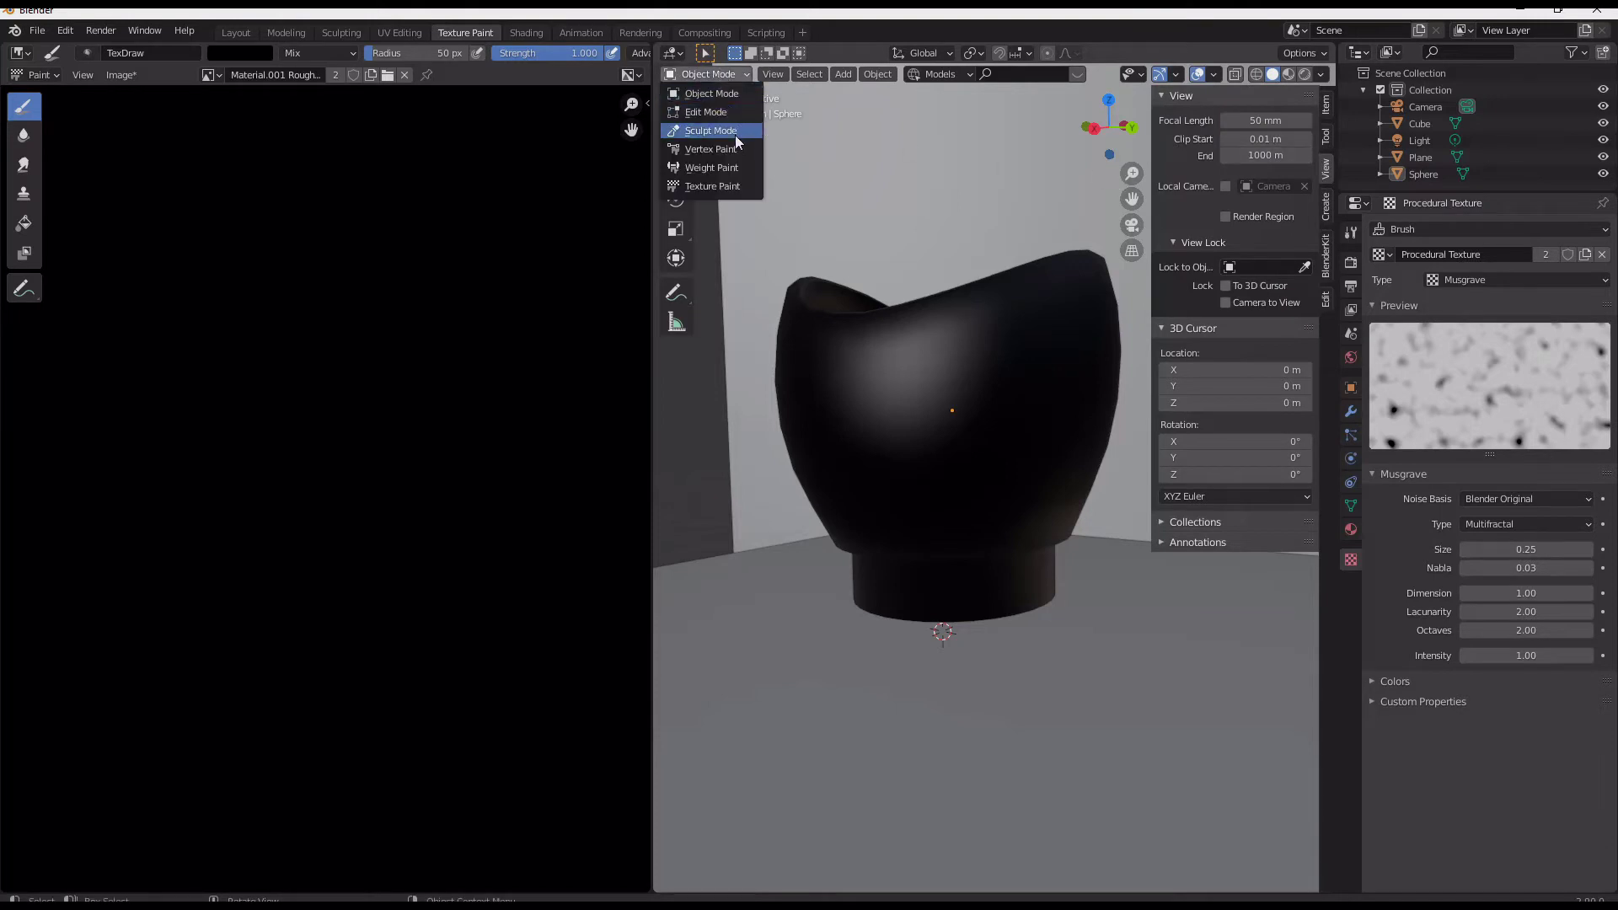
click(712, 186)
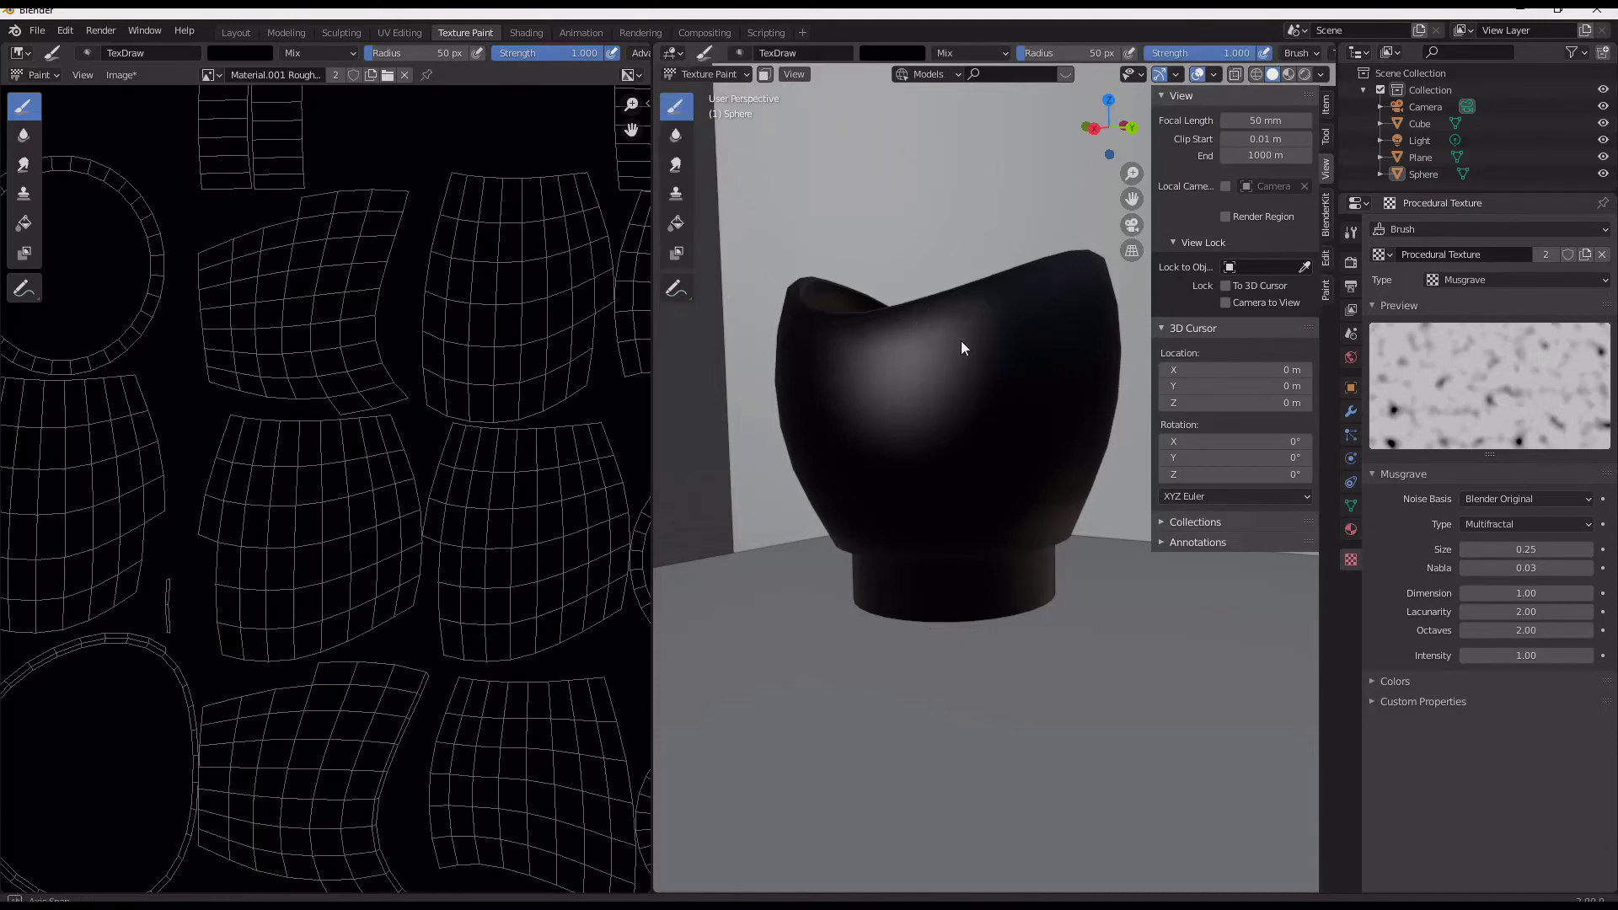
mouse_move(961, 341)
middle_down()
mouse_move(857, 343)
mouse_move(1149, 337)
middle_up()
Set the brush texture's mapping to Stencil and the brush colour to dark grey.
click(1326, 137)
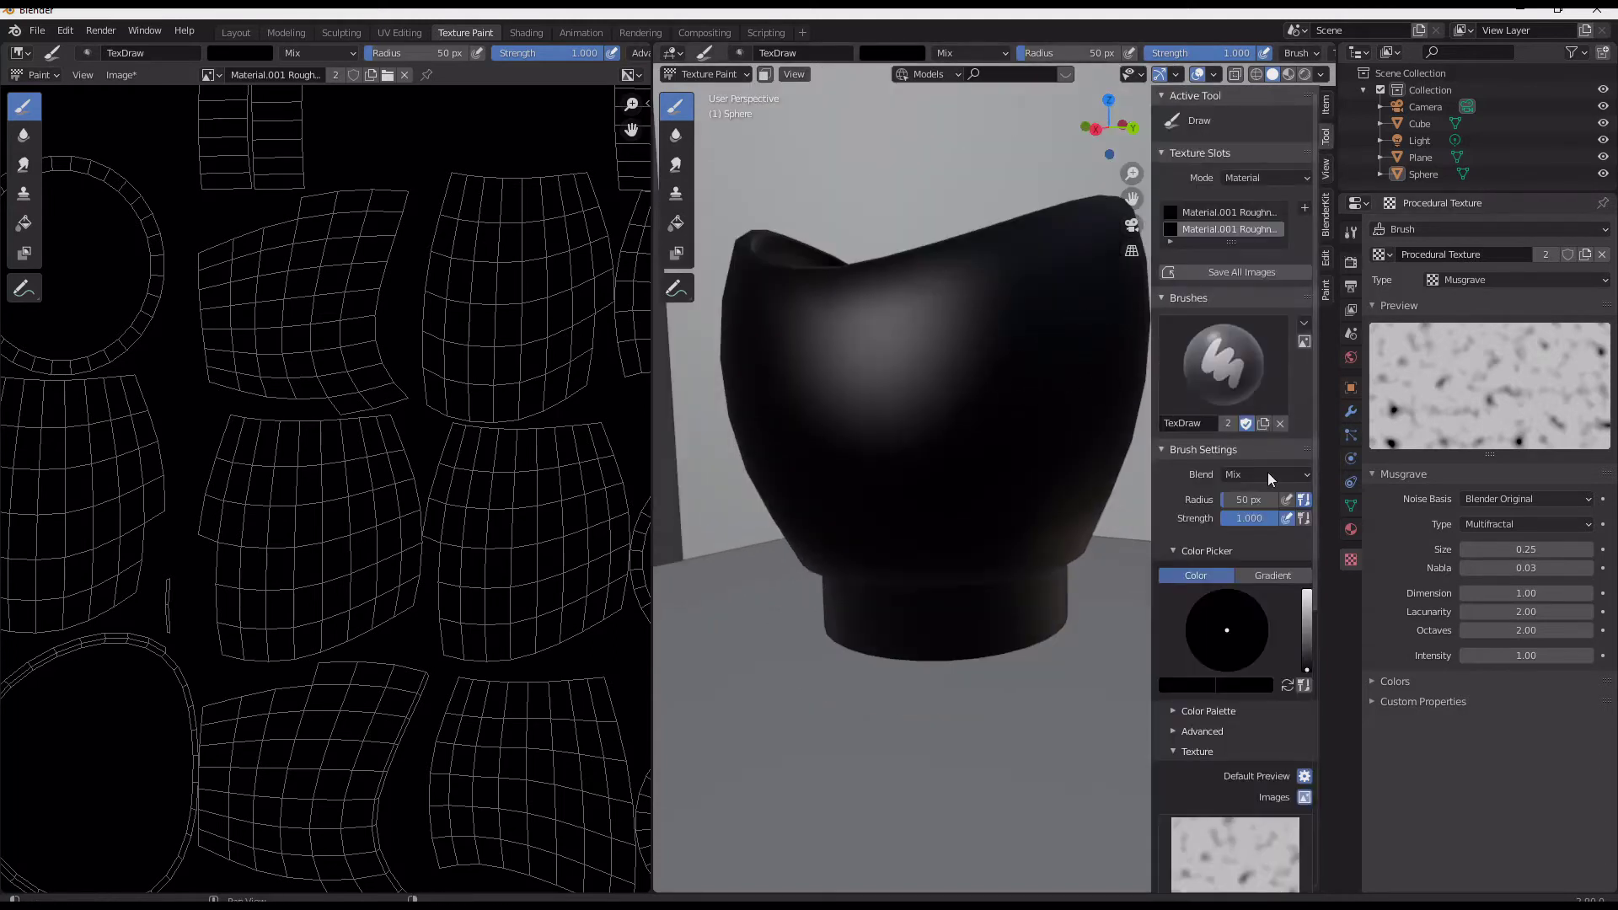
scroll(1291, 624, down, 2)
scroll(1291, 623, down, 5)
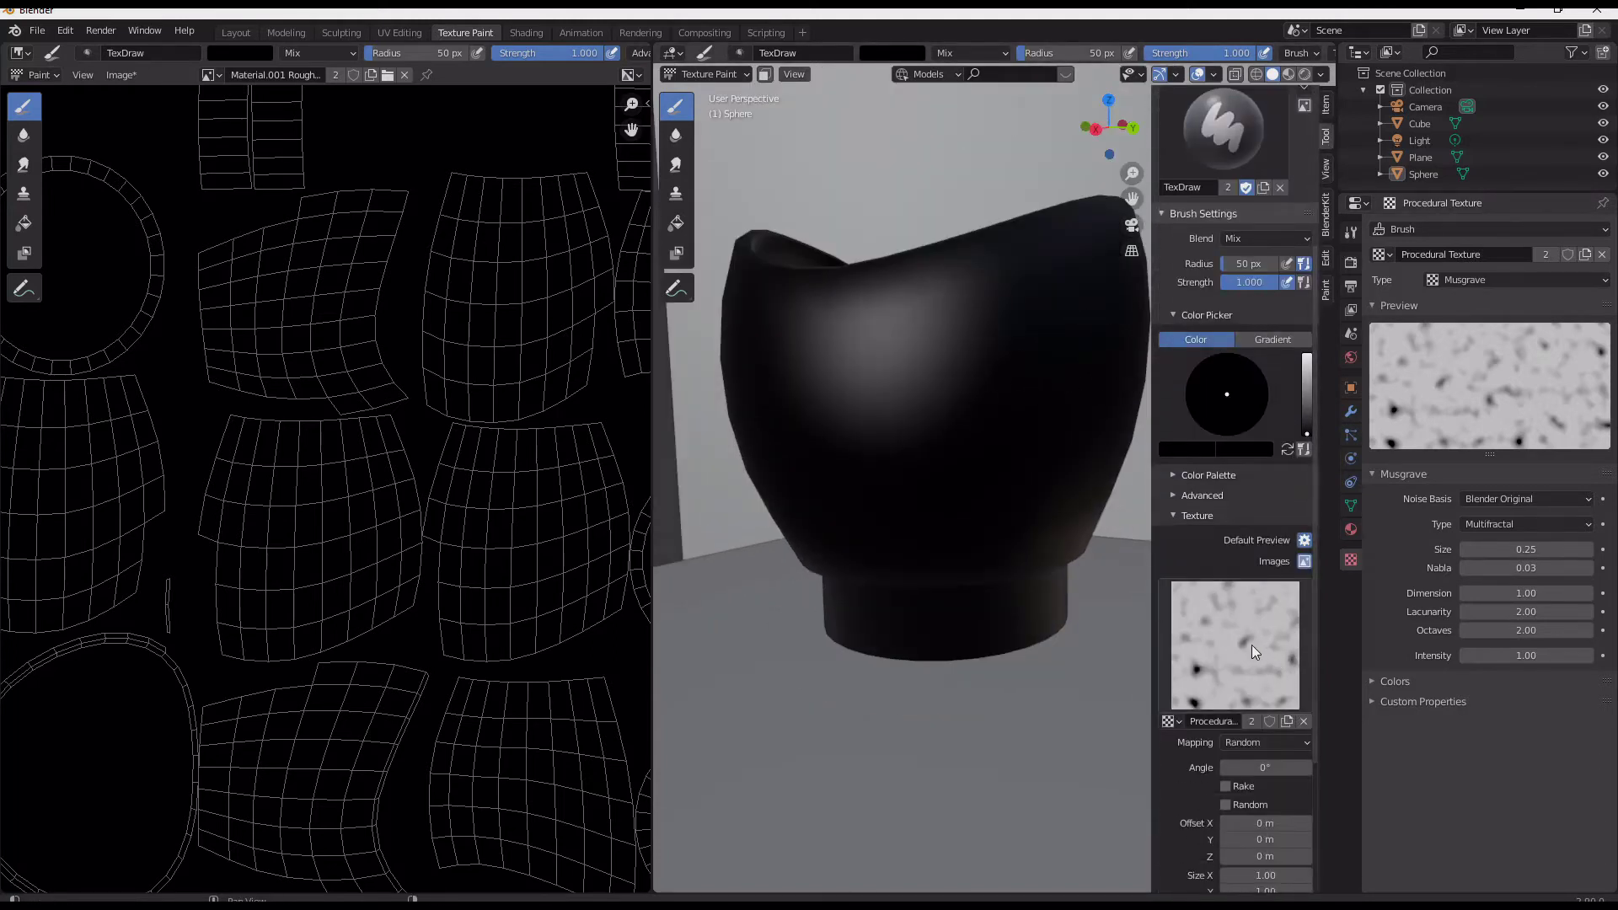
scroll(1223, 653, down, 3)
click(1256, 640)
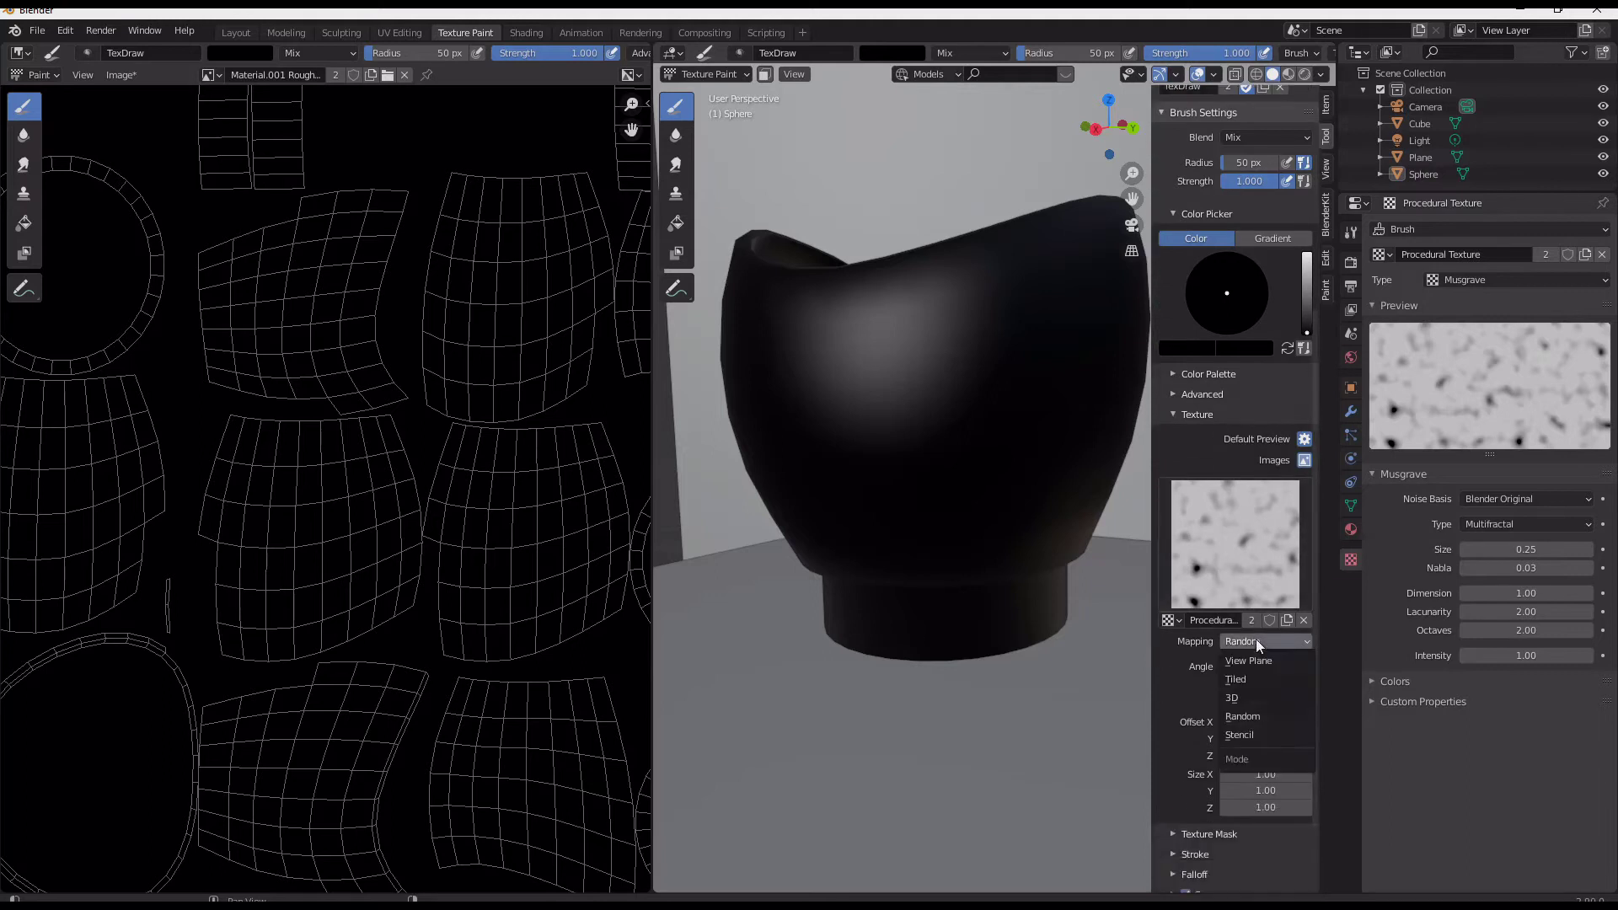
click(1280, 678)
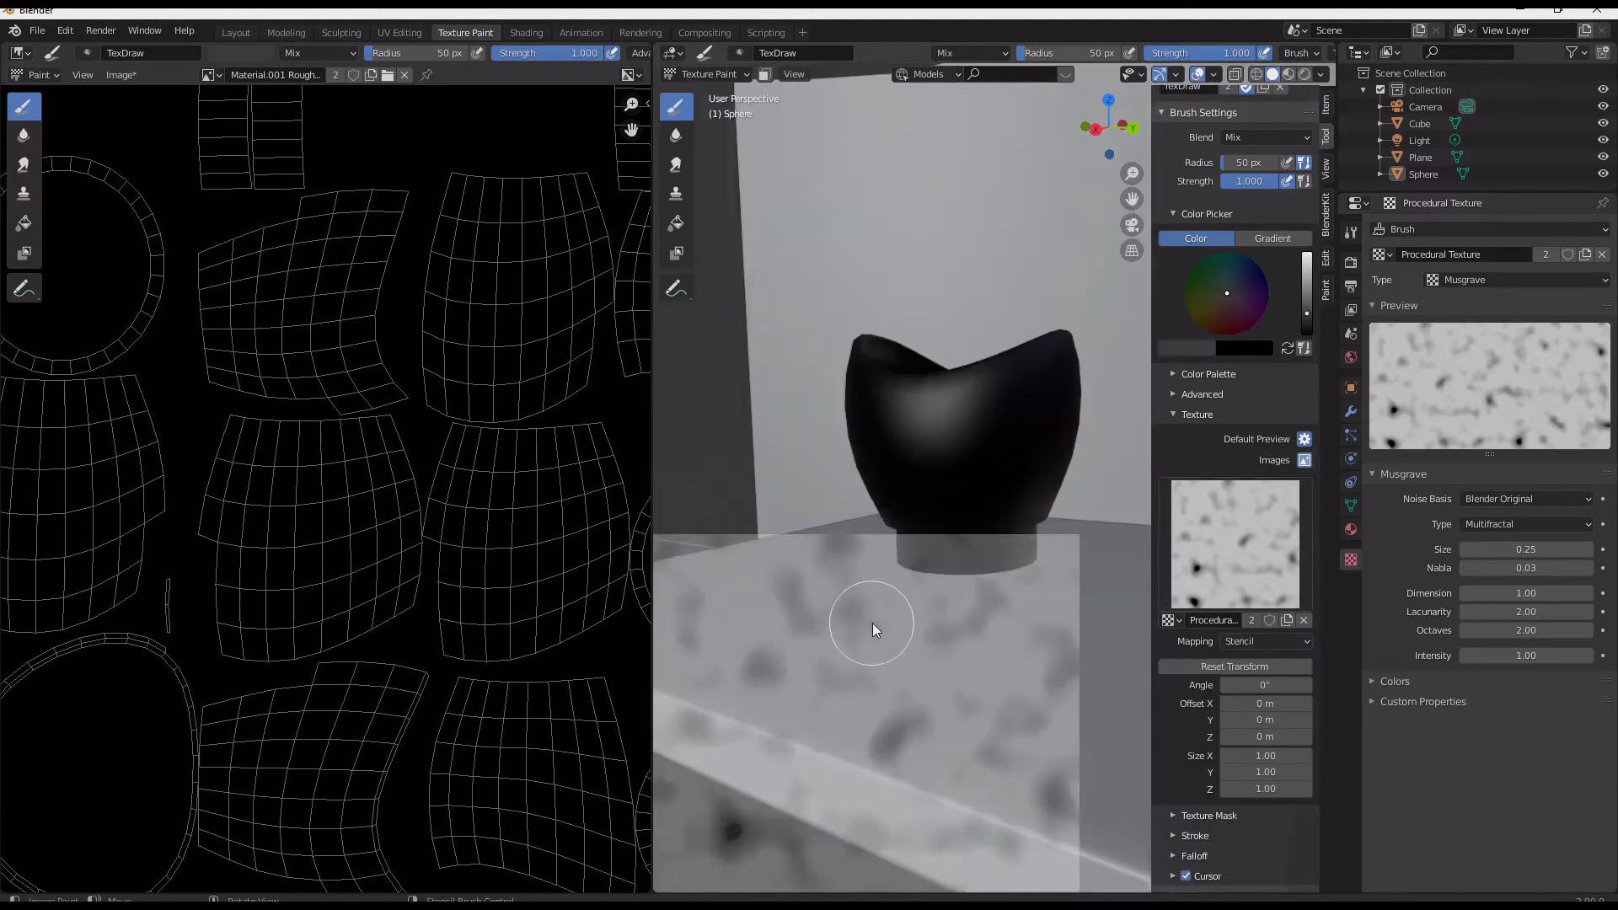
Move the Musgrave stencil over the bowl and paint two slanted grey strokes on its outer side.
right_drag(872, 624, 928, 487)
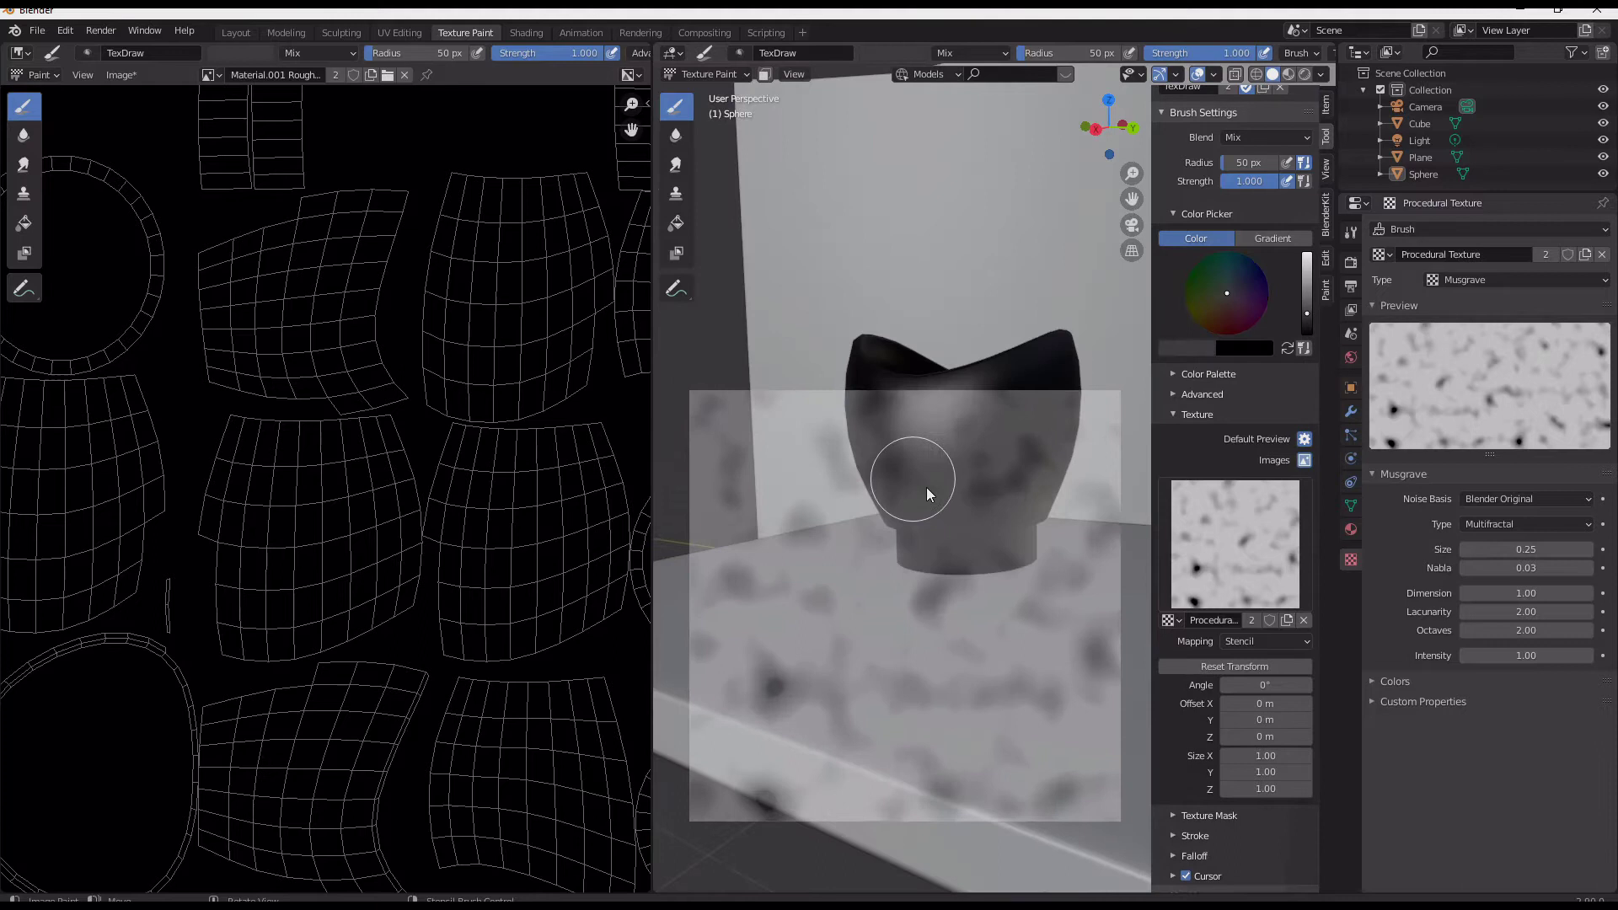
drag(927, 488, 974, 583)
right_drag(999, 672, 897, 808)
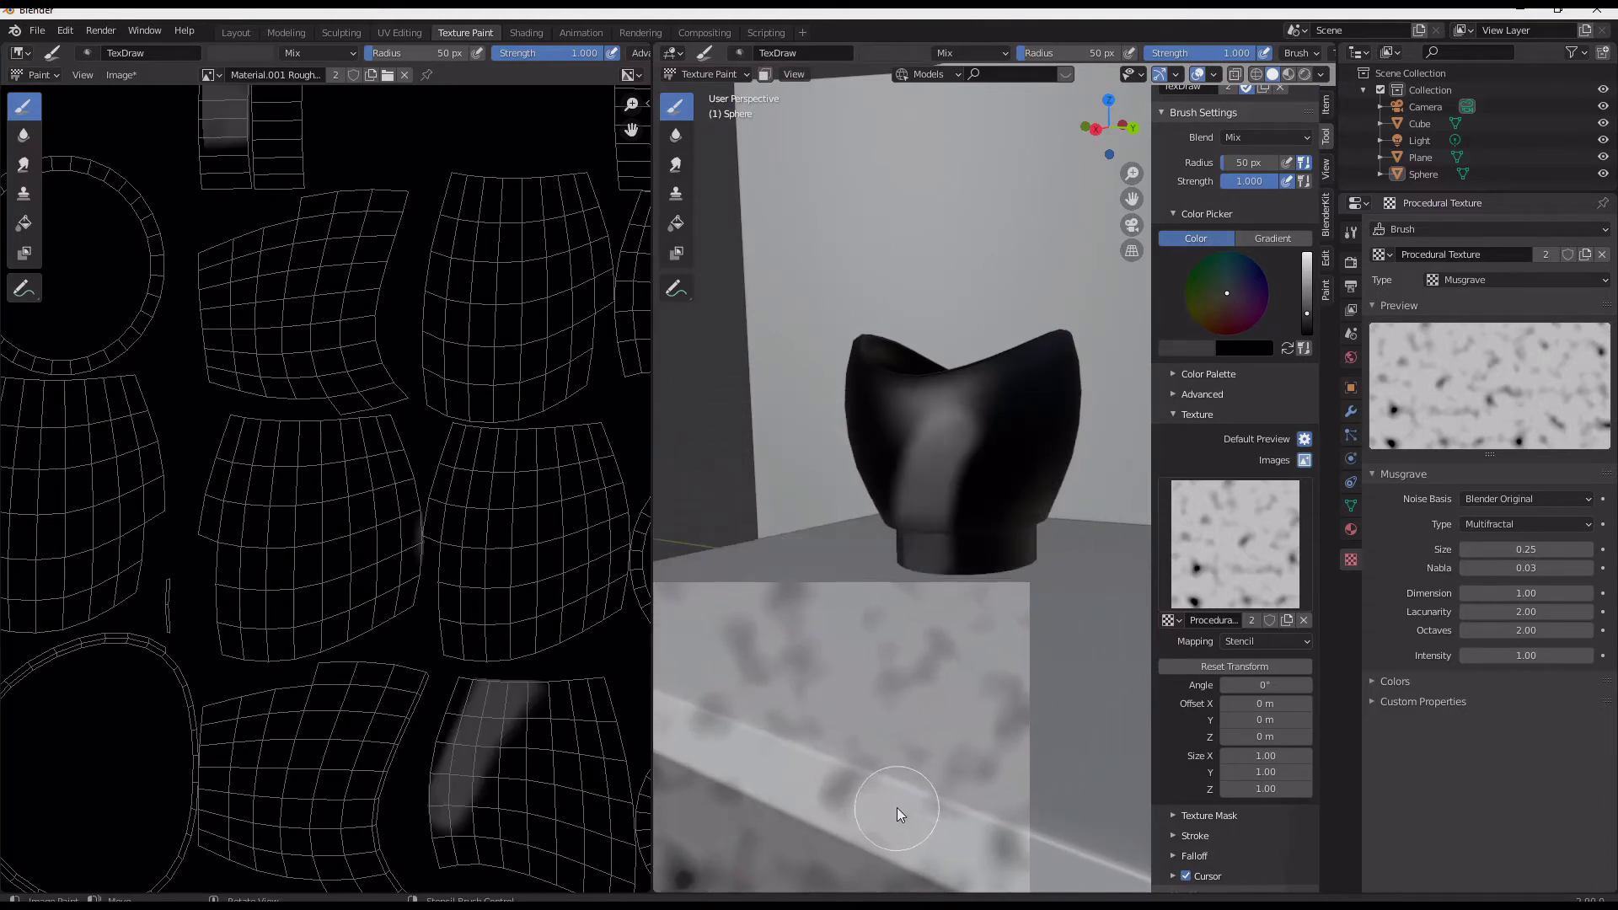
mouse_move(955, 678)
right_down()
mouse_move(983, 498)
mouse_move(1030, 419)
right_up()
drag(1027, 425, 986, 573)
mouse_move(982, 618)
right_down()
mouse_move(903, 786)
mouse_move(912, 766)
right_up()
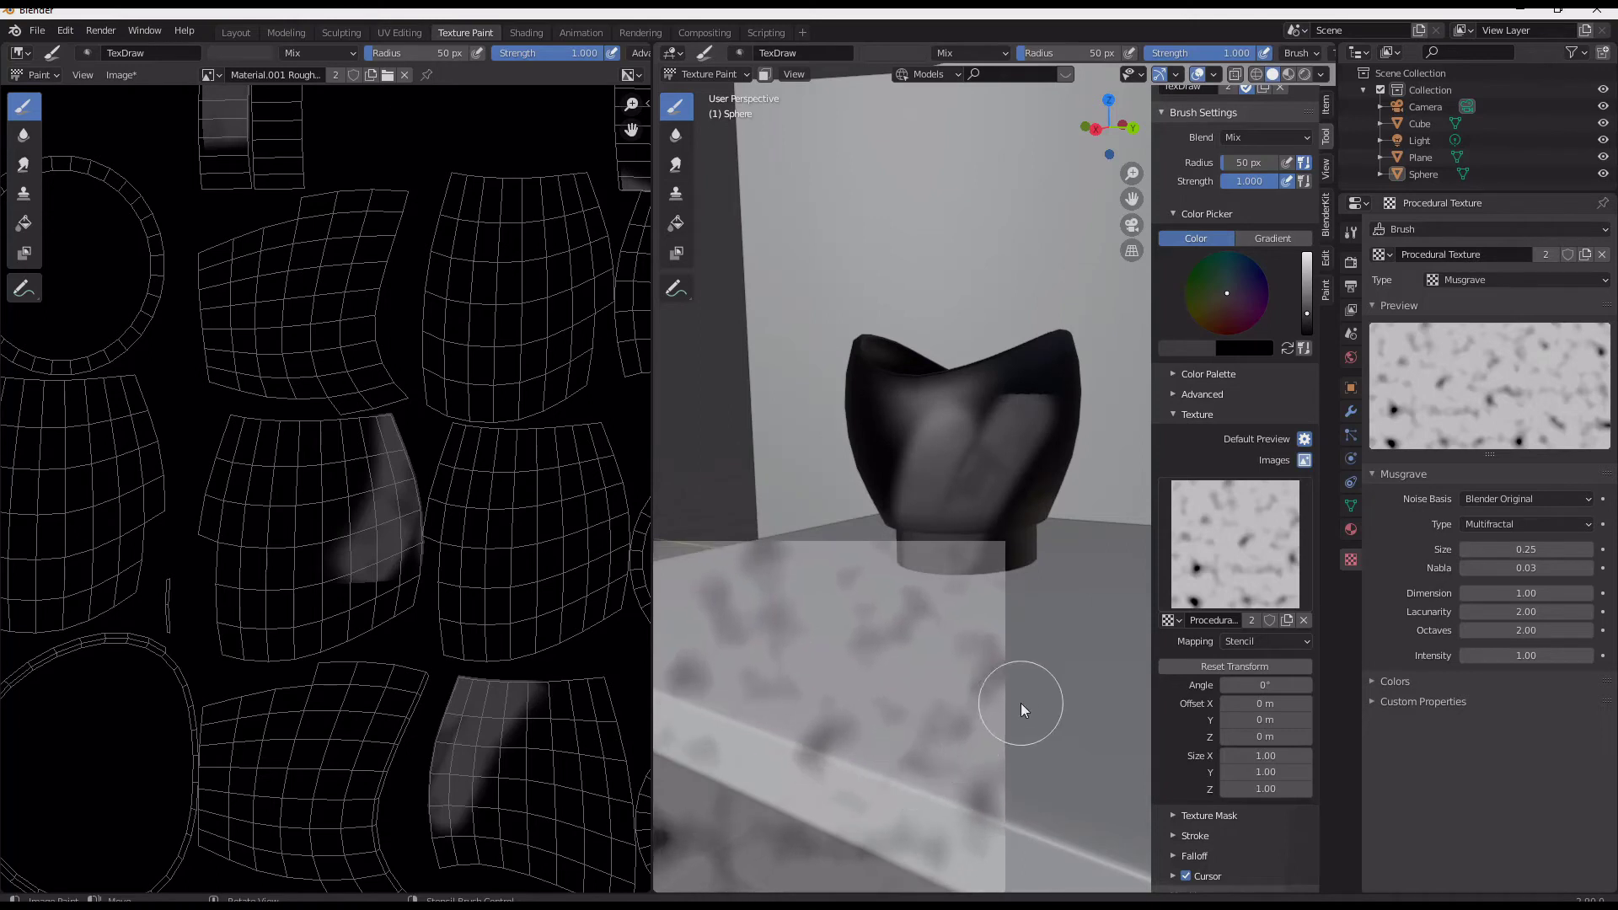
Reposition the stencil over the turned bowl and paint more grey strokes on the adjoining outer side.
middle_drag(1034, 695, 930, 694)
right_drag(900, 664, 1036, 478)
drag(1035, 362, 931, 514)
mouse_move(970, 656)
middle_down()
mouse_move(1017, 656)
mouse_move(893, 640)
mouse_move(1045, 638)
mouse_move(971, 650)
mouse_move(945, 625)
middle_up()
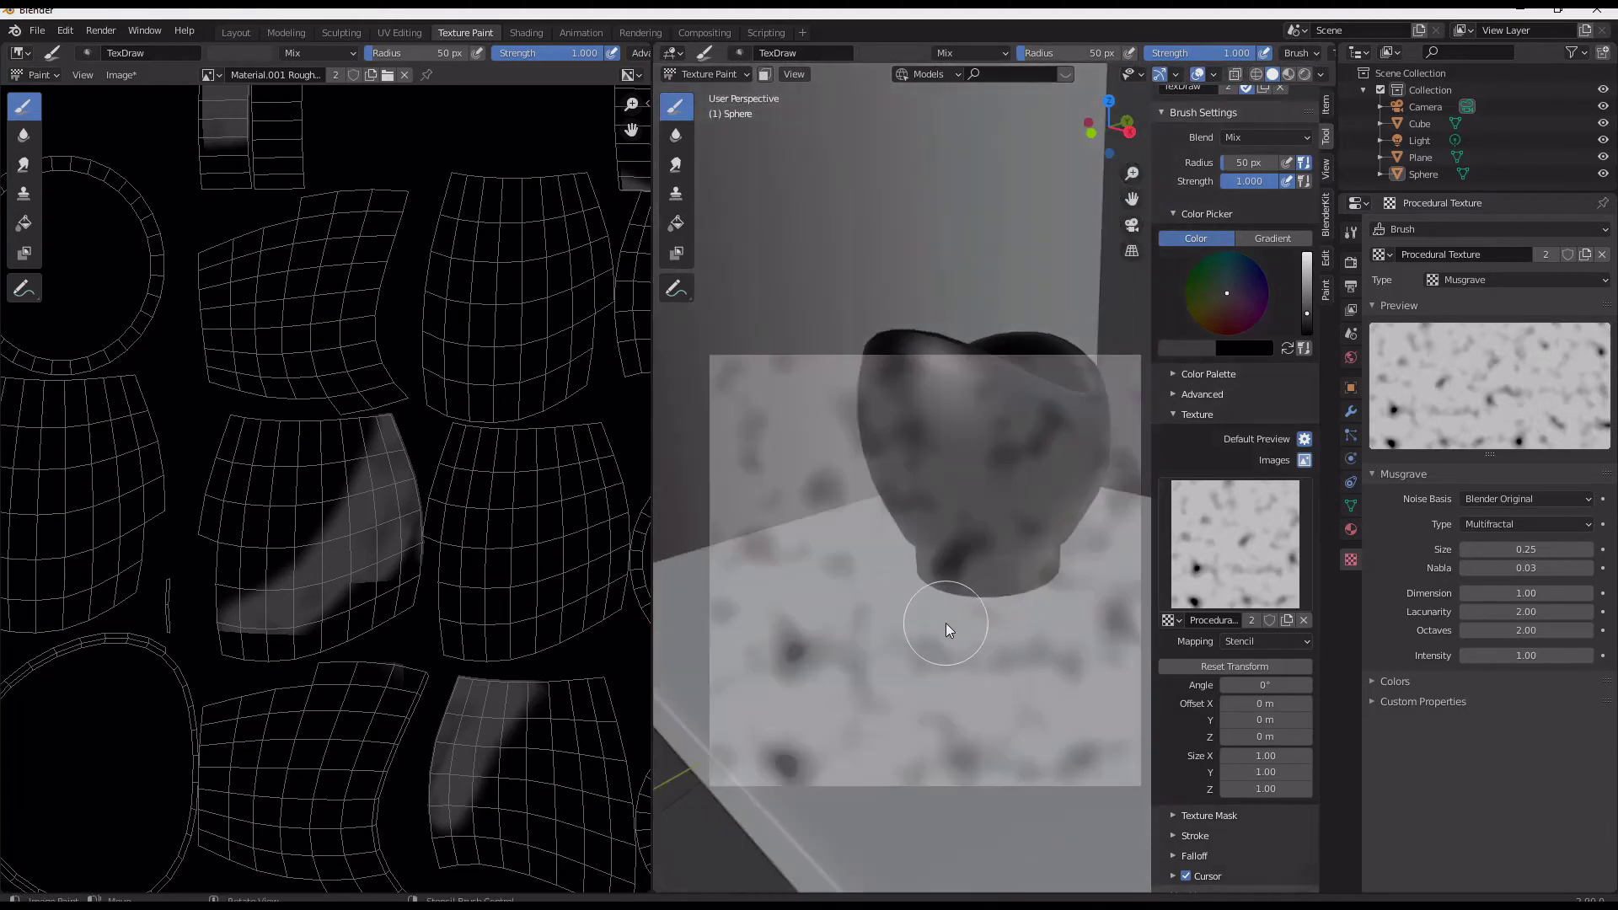
middle_drag(1029, 704, 974, 703)
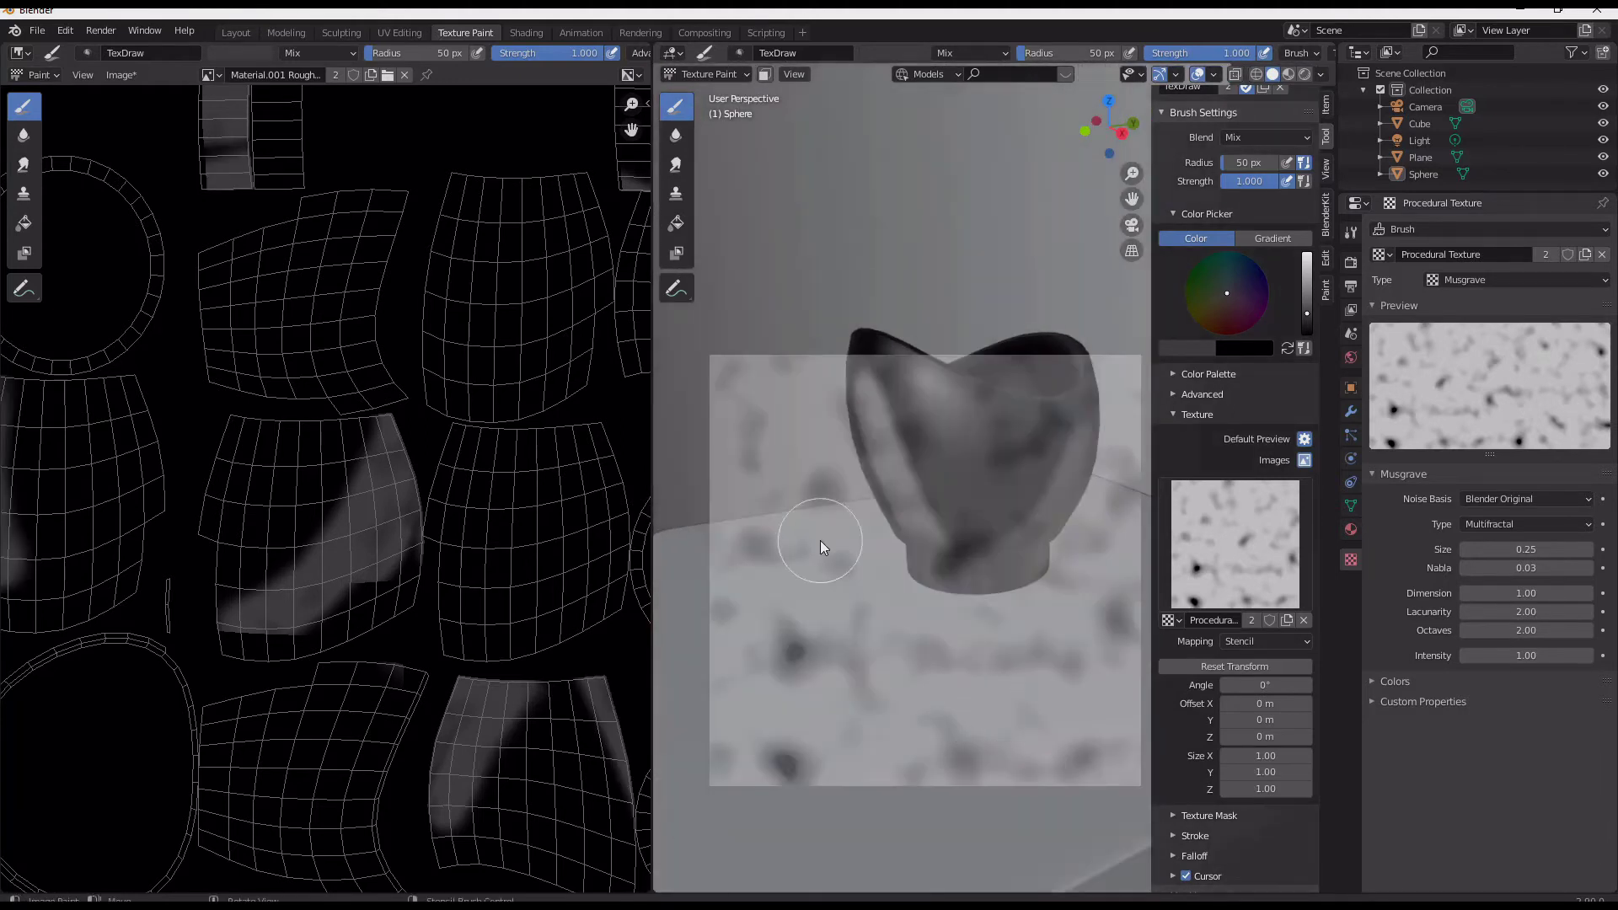
Select the Smear tool, inspect the painted glass in rendered shading, and return to solid shading.
click(675, 165)
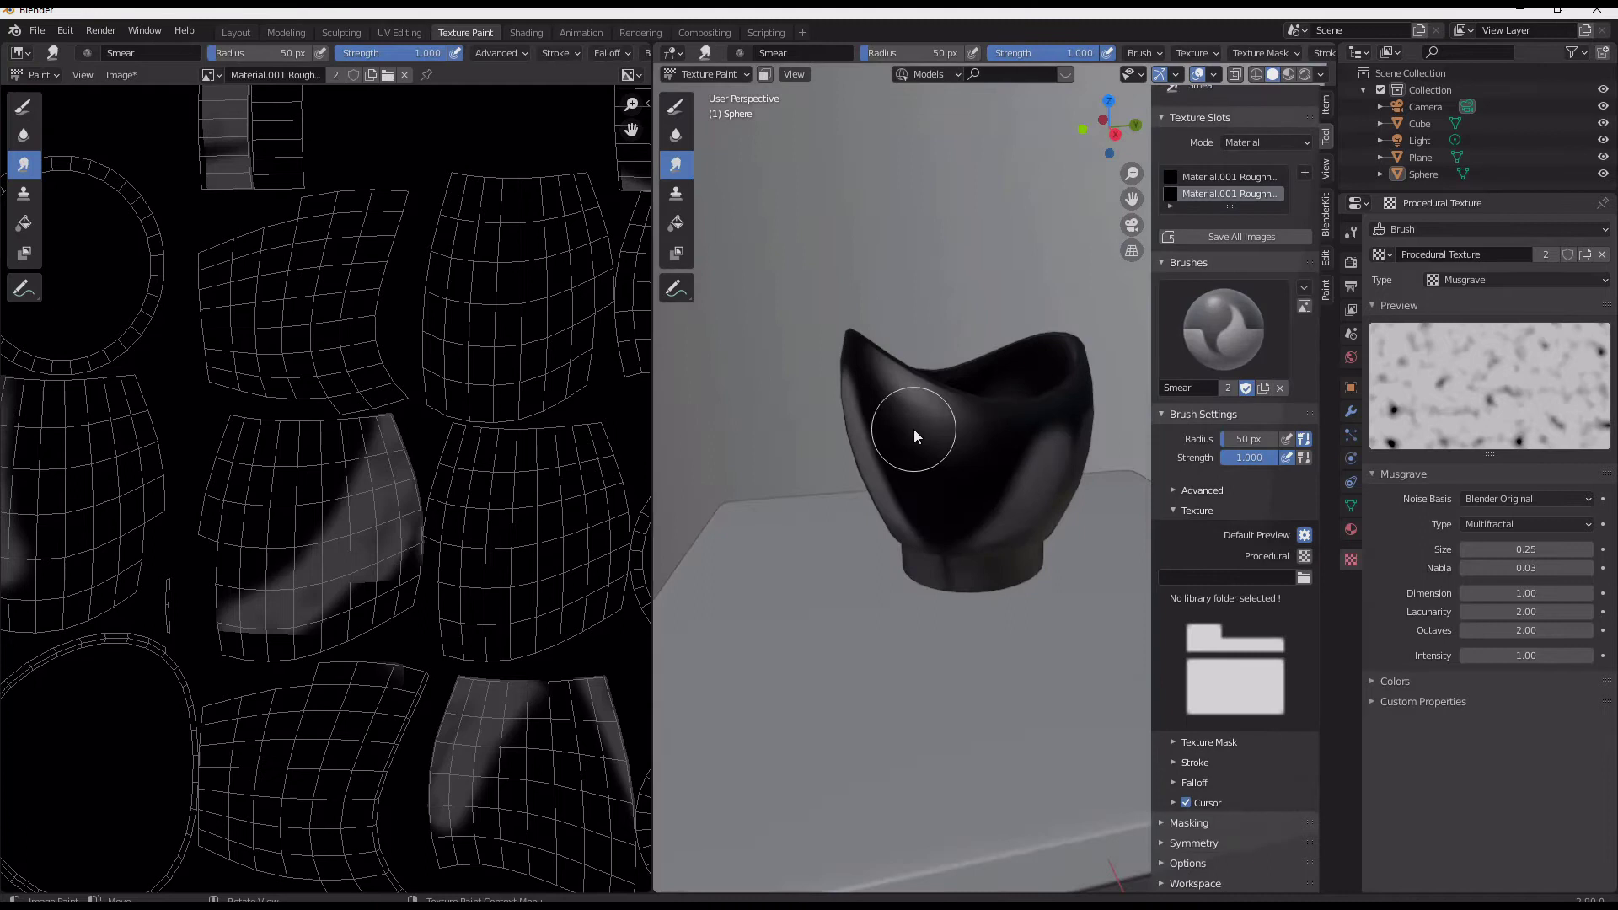
key(z)
click(924, 361)
middle_drag(1018, 502, 983, 477)
scroll(1056, 458, up, 4)
scroll(985, 472, down, 3)
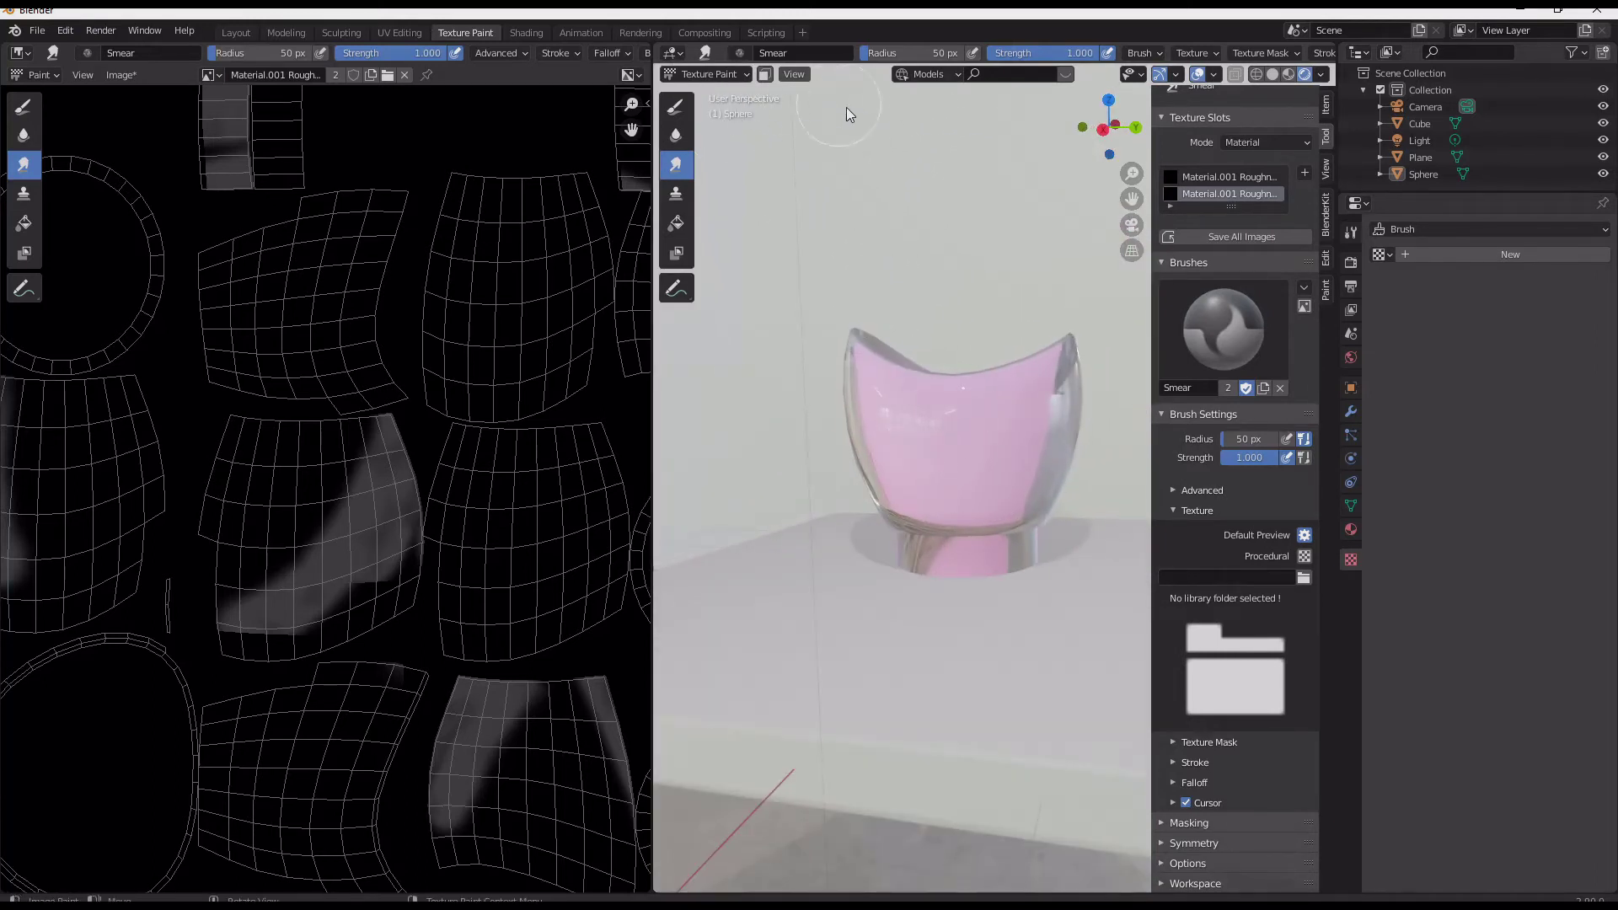
key(z)
click(1016, 286)
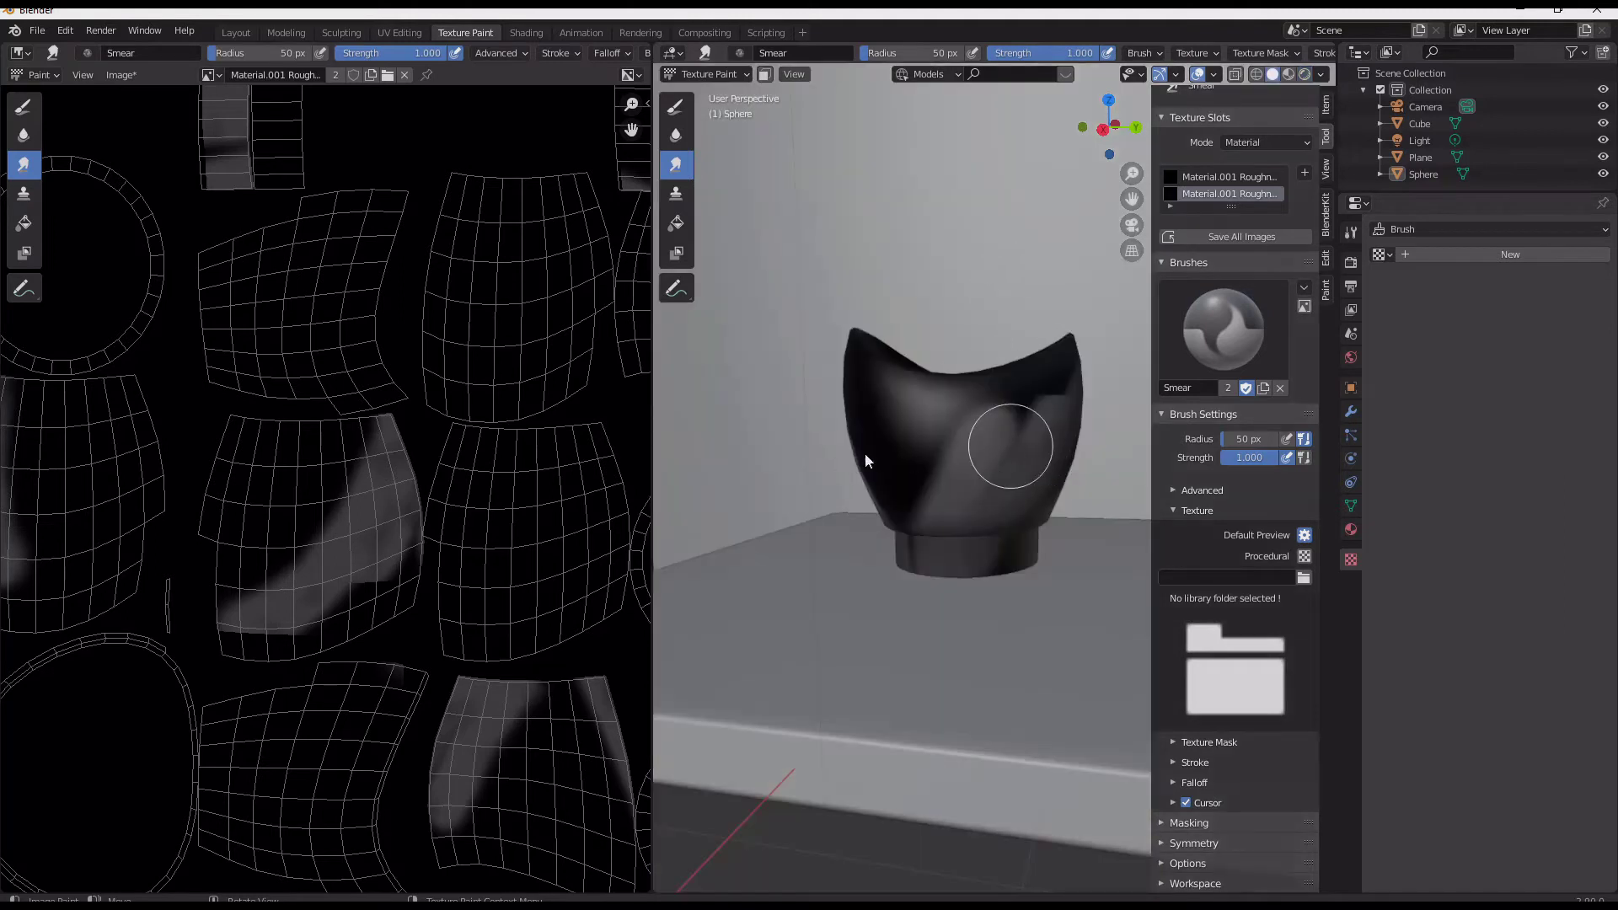
Smear the grey paint into wavy streaks all around the bowl's outer surface.
drag(865, 453, 994, 436)
middle_drag(995, 437, 1060, 413)
mouse_move(1032, 458)
mouse_down()
mouse_move(861, 488)
mouse_move(923, 412)
mouse_up()
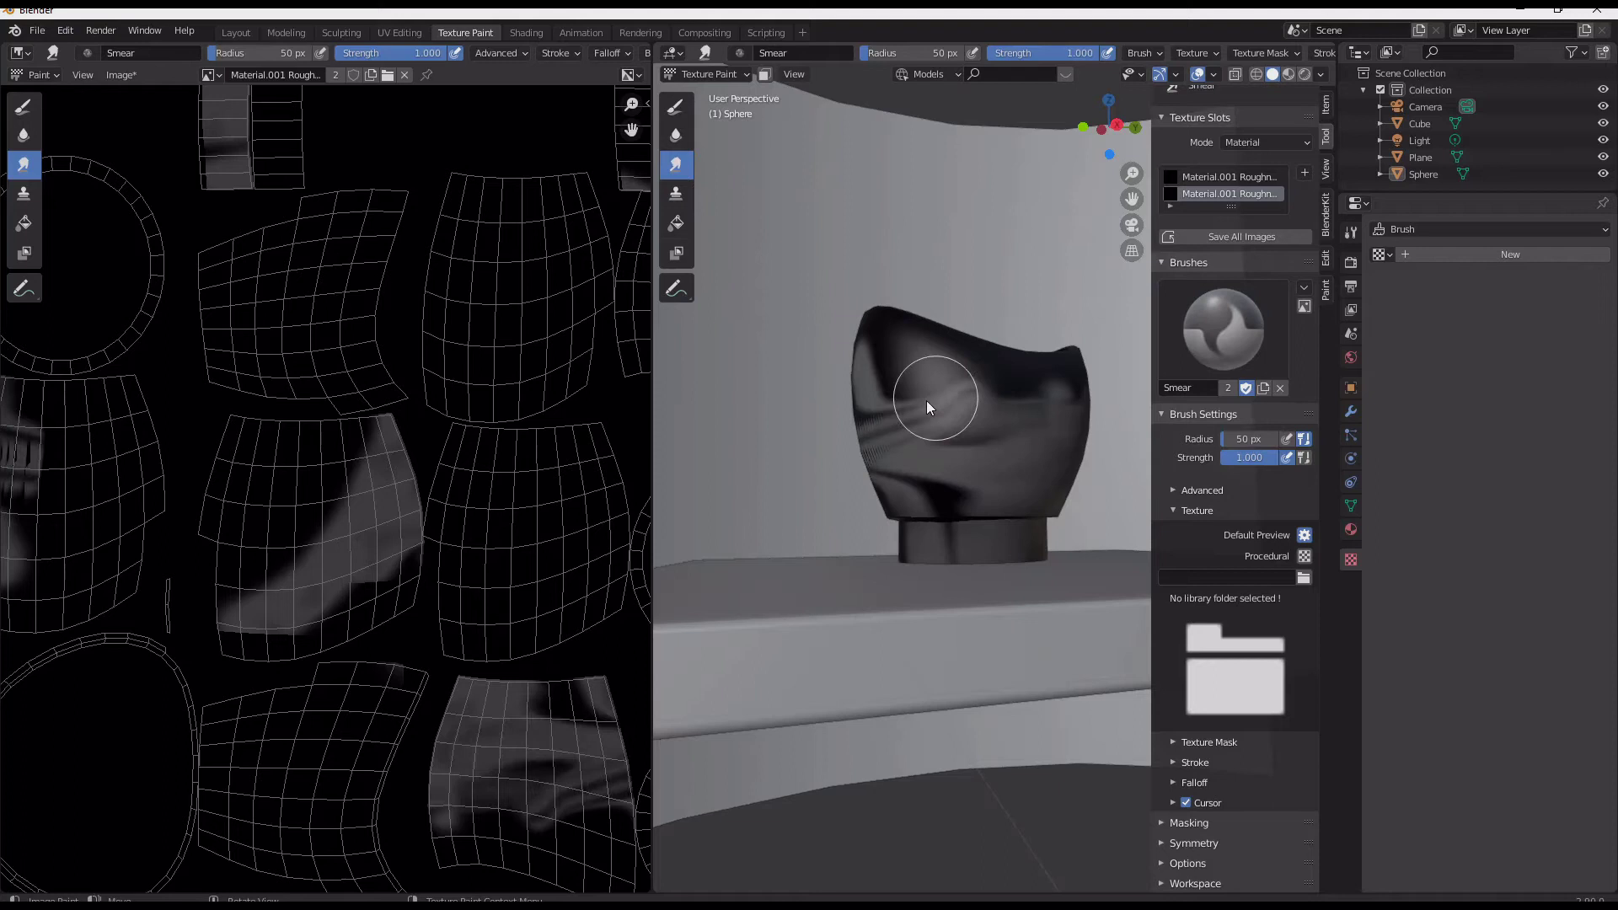
middle_drag(927, 403, 1016, 439)
mouse_move(923, 432)
mouse_down()
mouse_move(1023, 469)
mouse_move(994, 496)
mouse_move(999, 538)
mouse_move(1069, 539)
mouse_move(1109, 504)
mouse_up()
mouse_move(1109, 499)
middle_down()
mouse_move(1022, 517)
mouse_move(950, 397)
middle_up()
drag(950, 397, 1116, 544)
mouse_move(1116, 544)
middle_down()
mouse_move(968, 497)
mouse_move(979, 388)
middle_up()
mouse_move(979, 388)
mouse_down()
mouse_move(1048, 465)
mouse_move(1003, 538)
mouse_up()
mouse_move(1003, 543)
middle_down()
mouse_move(995, 494)
mouse_move(907, 443)
mouse_move(968, 481)
mouse_move(1060, 453)
middle_up()
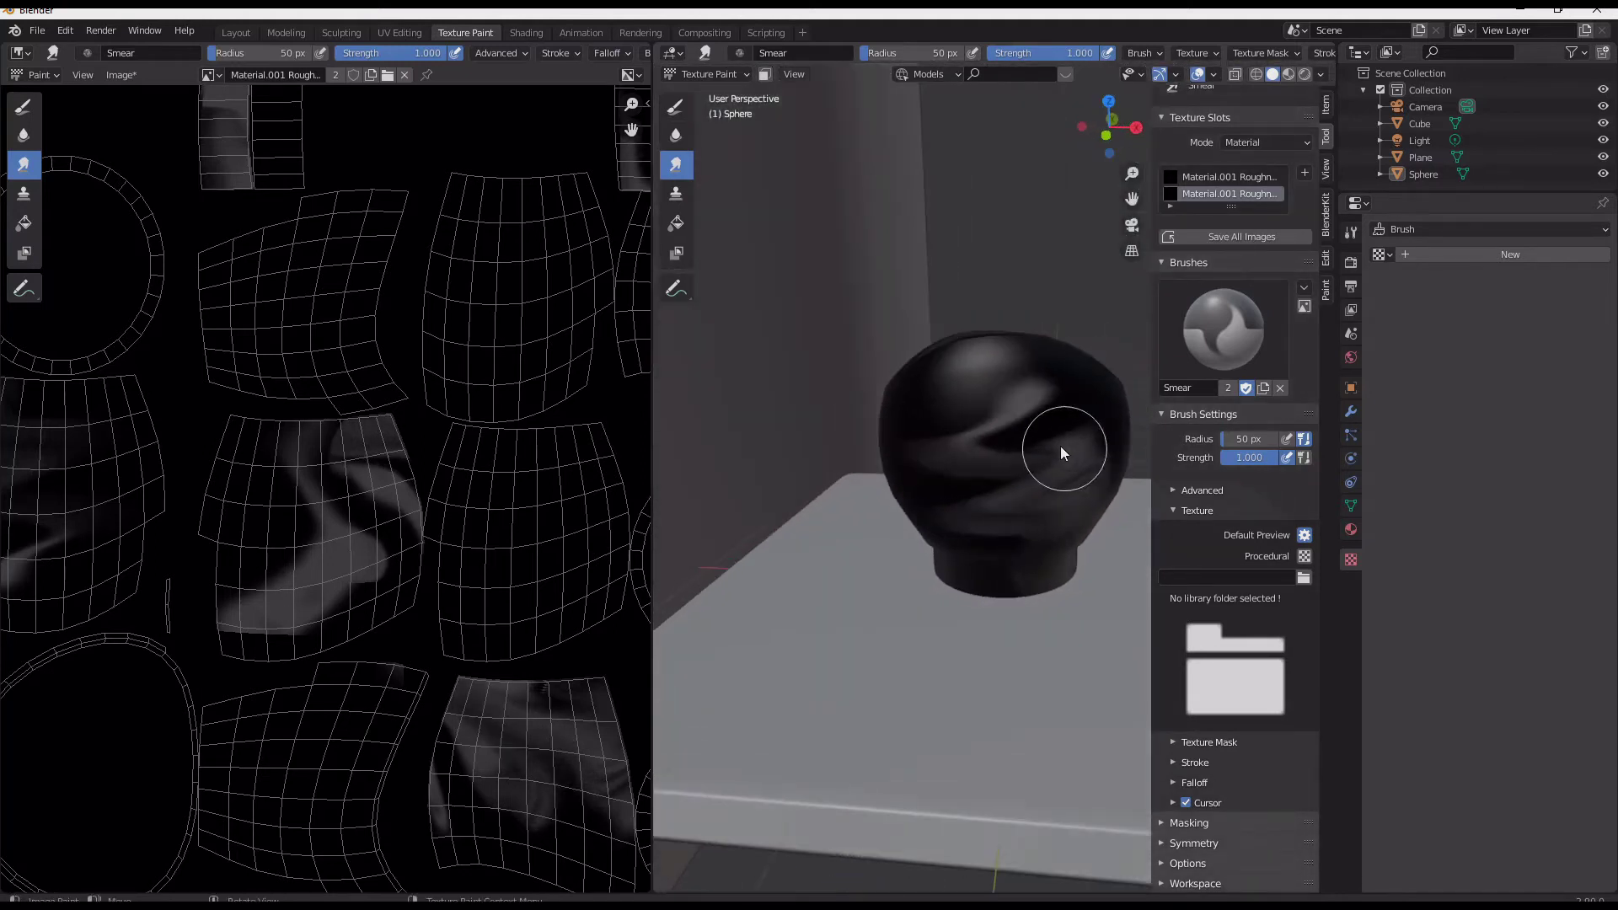
Examine the smeared roughness on the glass bowl in rendered shading, up close and from different sides.
mouse_move(1040, 531)
middle_down()
mouse_move(944, 522)
mouse_move(929, 473)
mouse_move(858, 468)
mouse_move(877, 428)
middle_up()
key(z)
click(867, 430)
scroll(941, 474, up, 4)
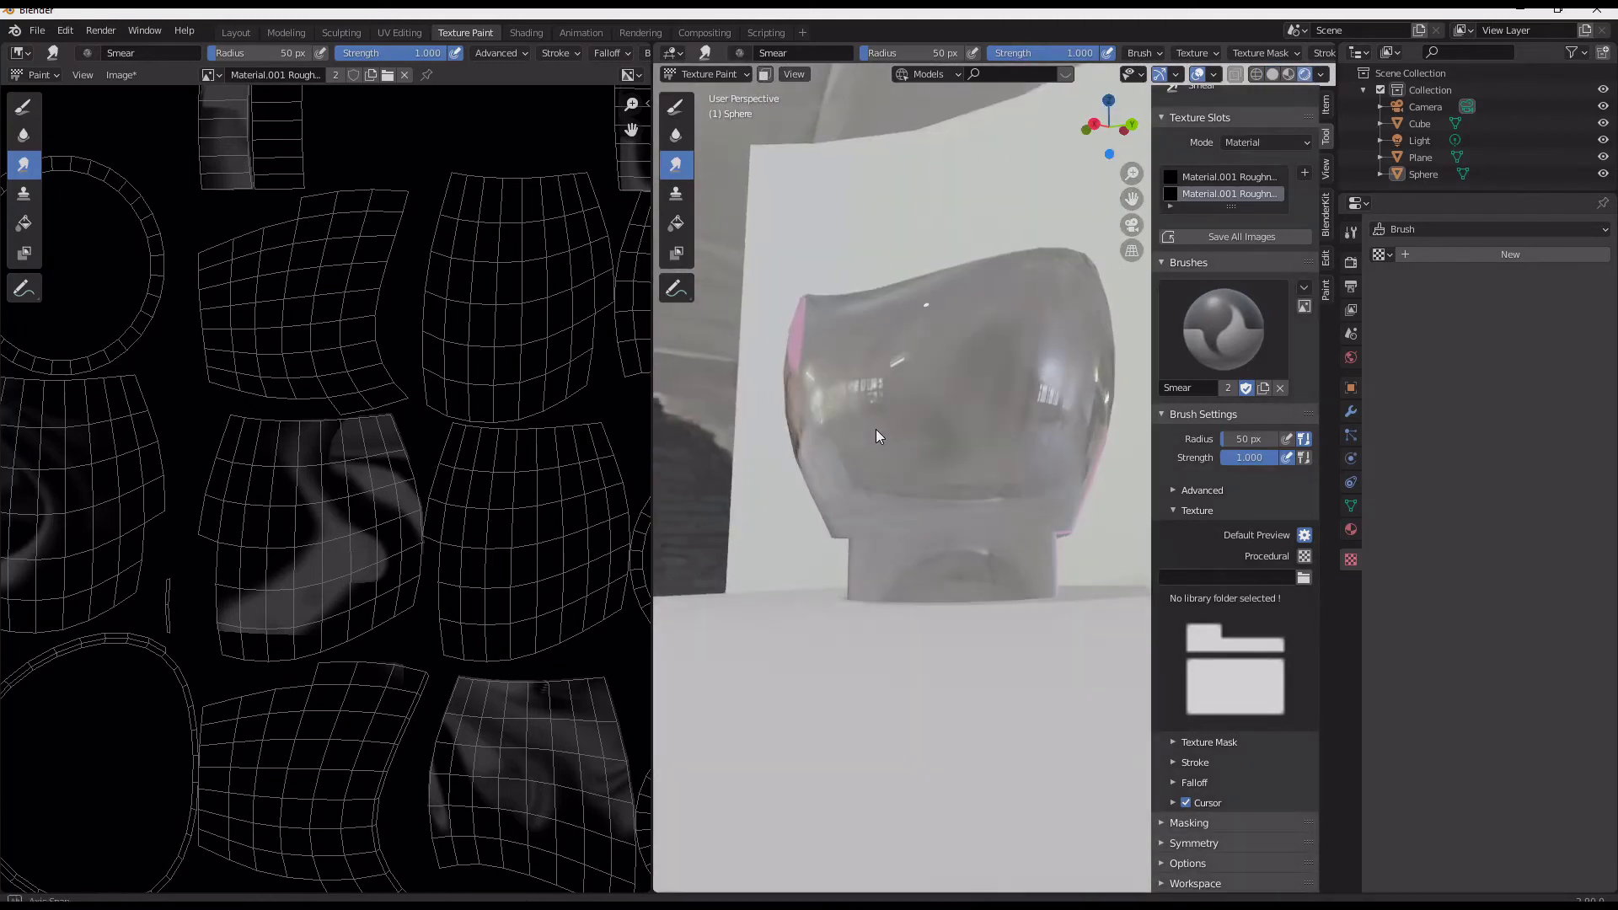
scroll(872, 429, up, 6)
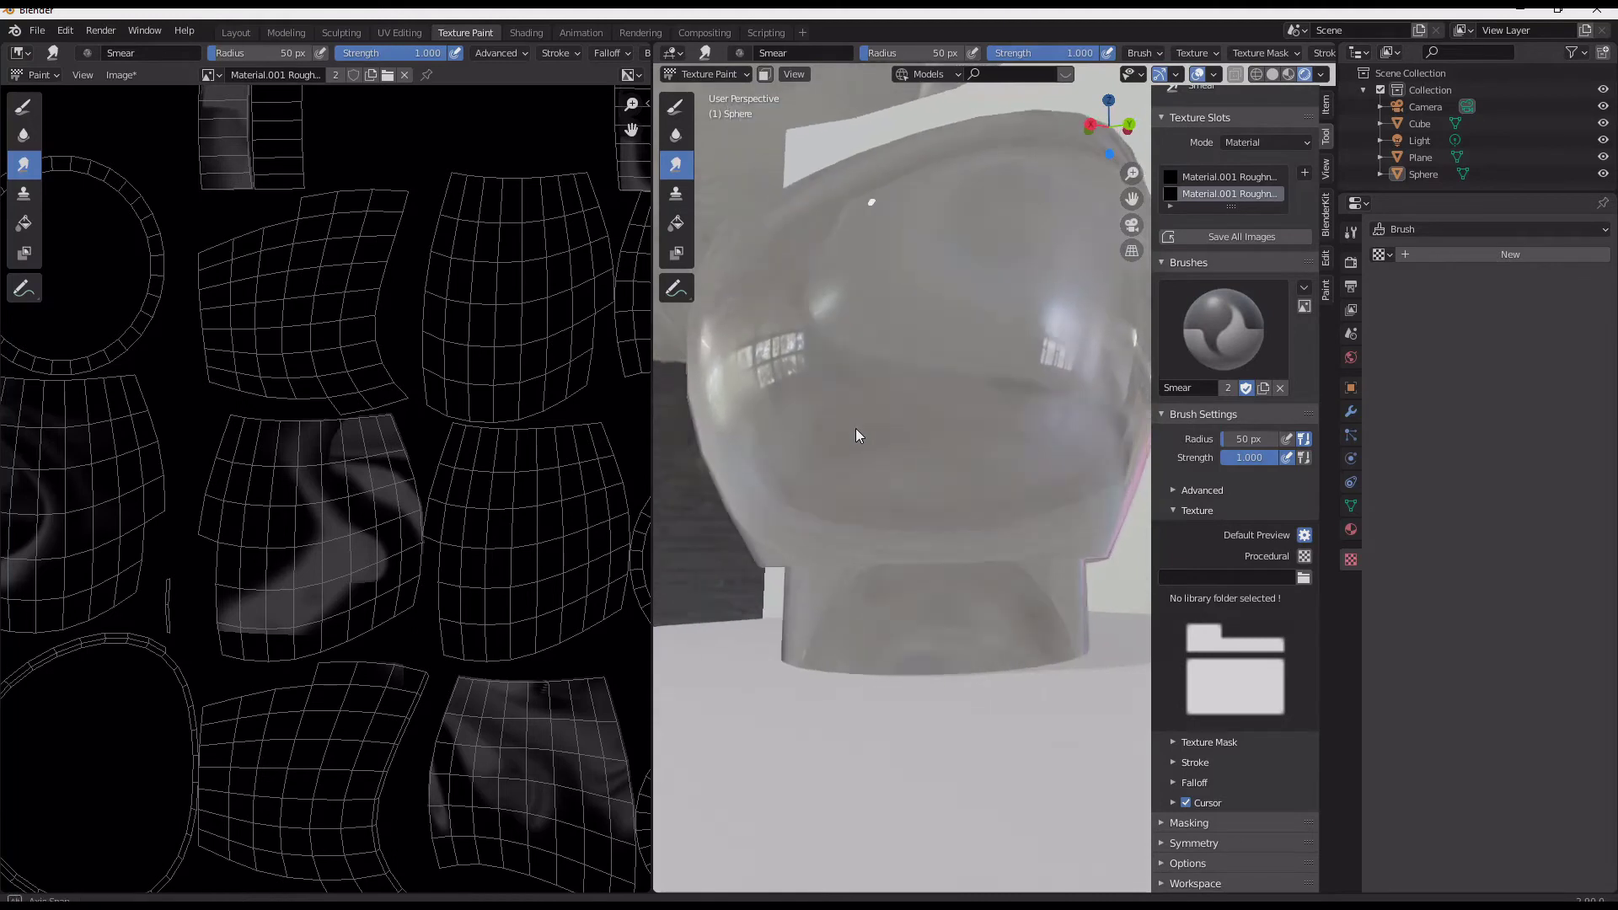
mouse_move(853, 437)
middle_down()
mouse_move(881, 435)
mouse_move(898, 456)
middle_up()
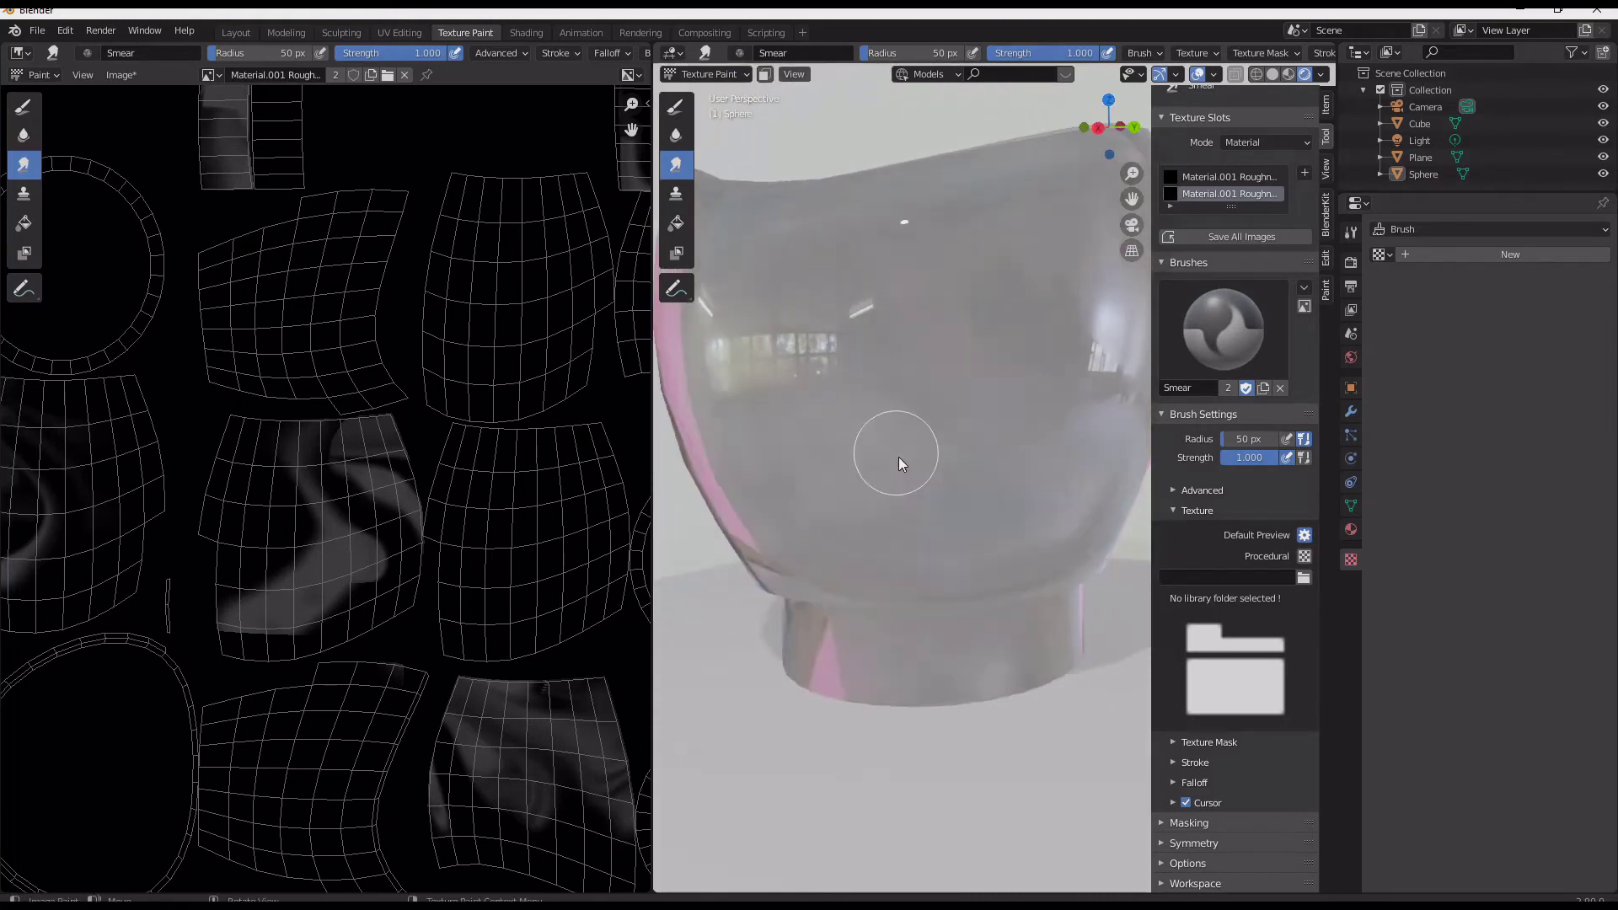
scroll(861, 485, down, 4)
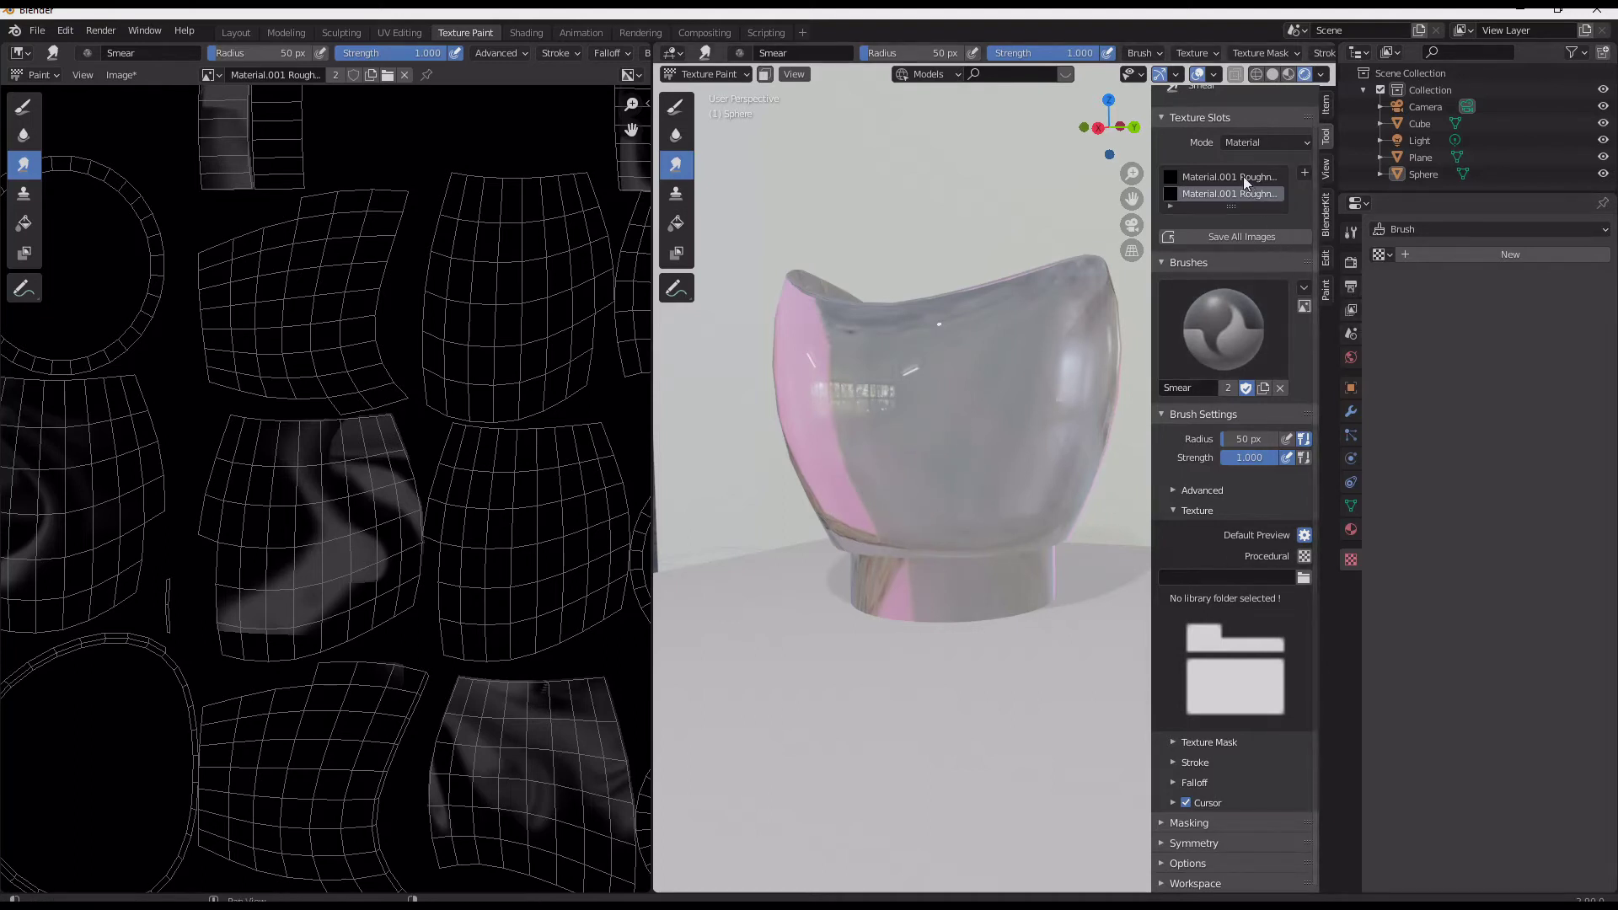
Add a Displacement texture paint slot to the bowl's material and switch the viewport to solid shading.
click(1305, 174)
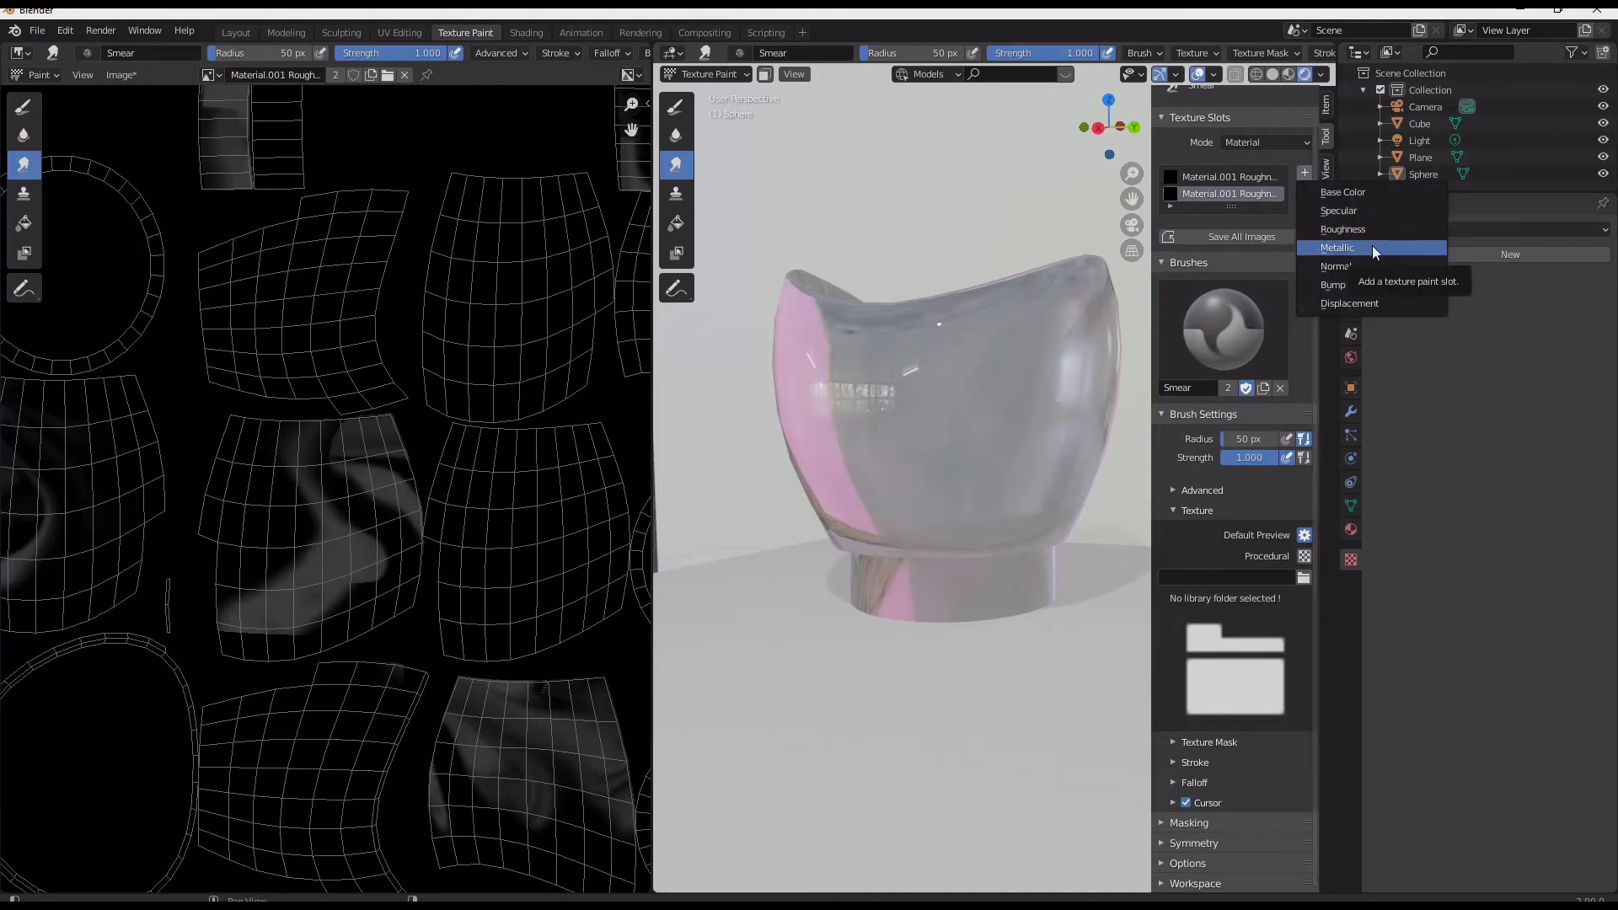
click(1373, 303)
click(1370, 474)
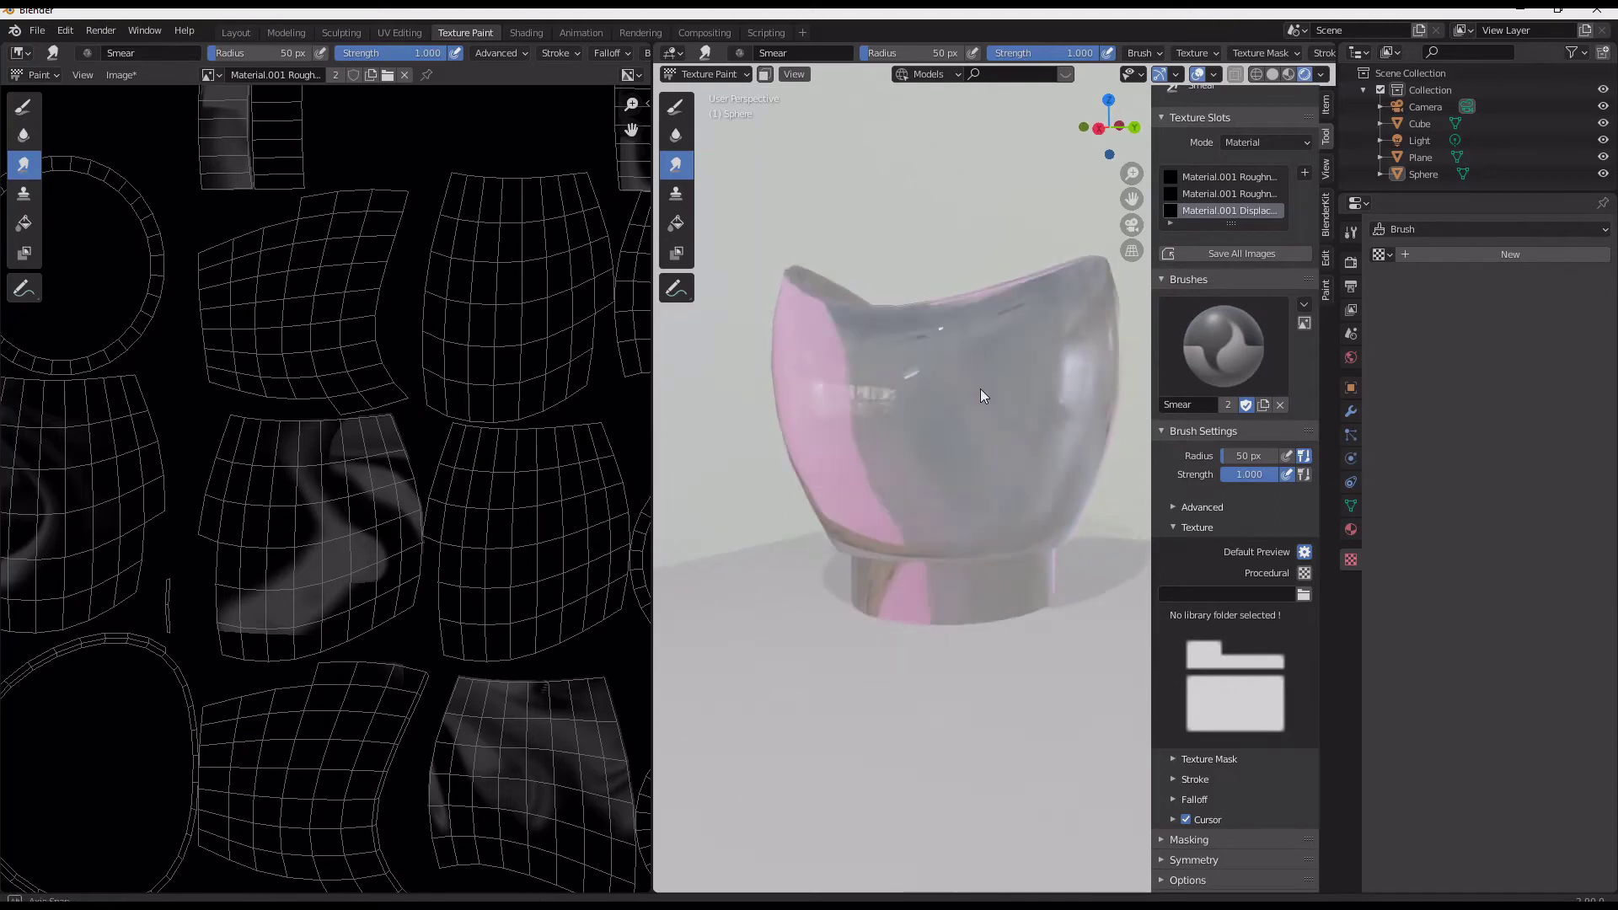
middle_drag(980, 388, 882, 407)
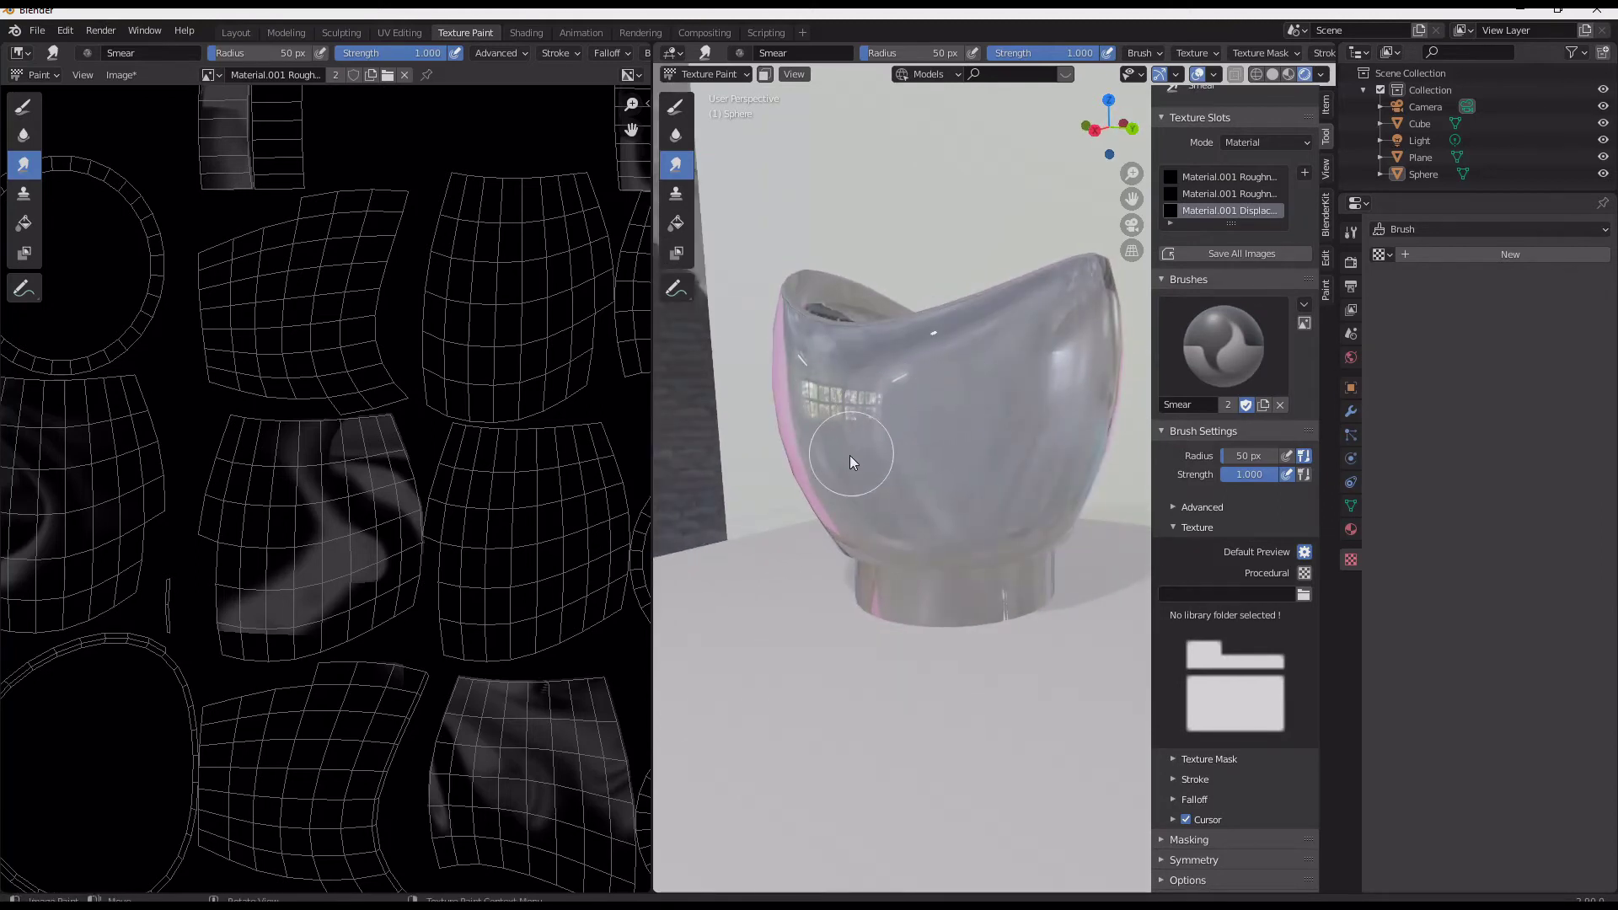
key(z)
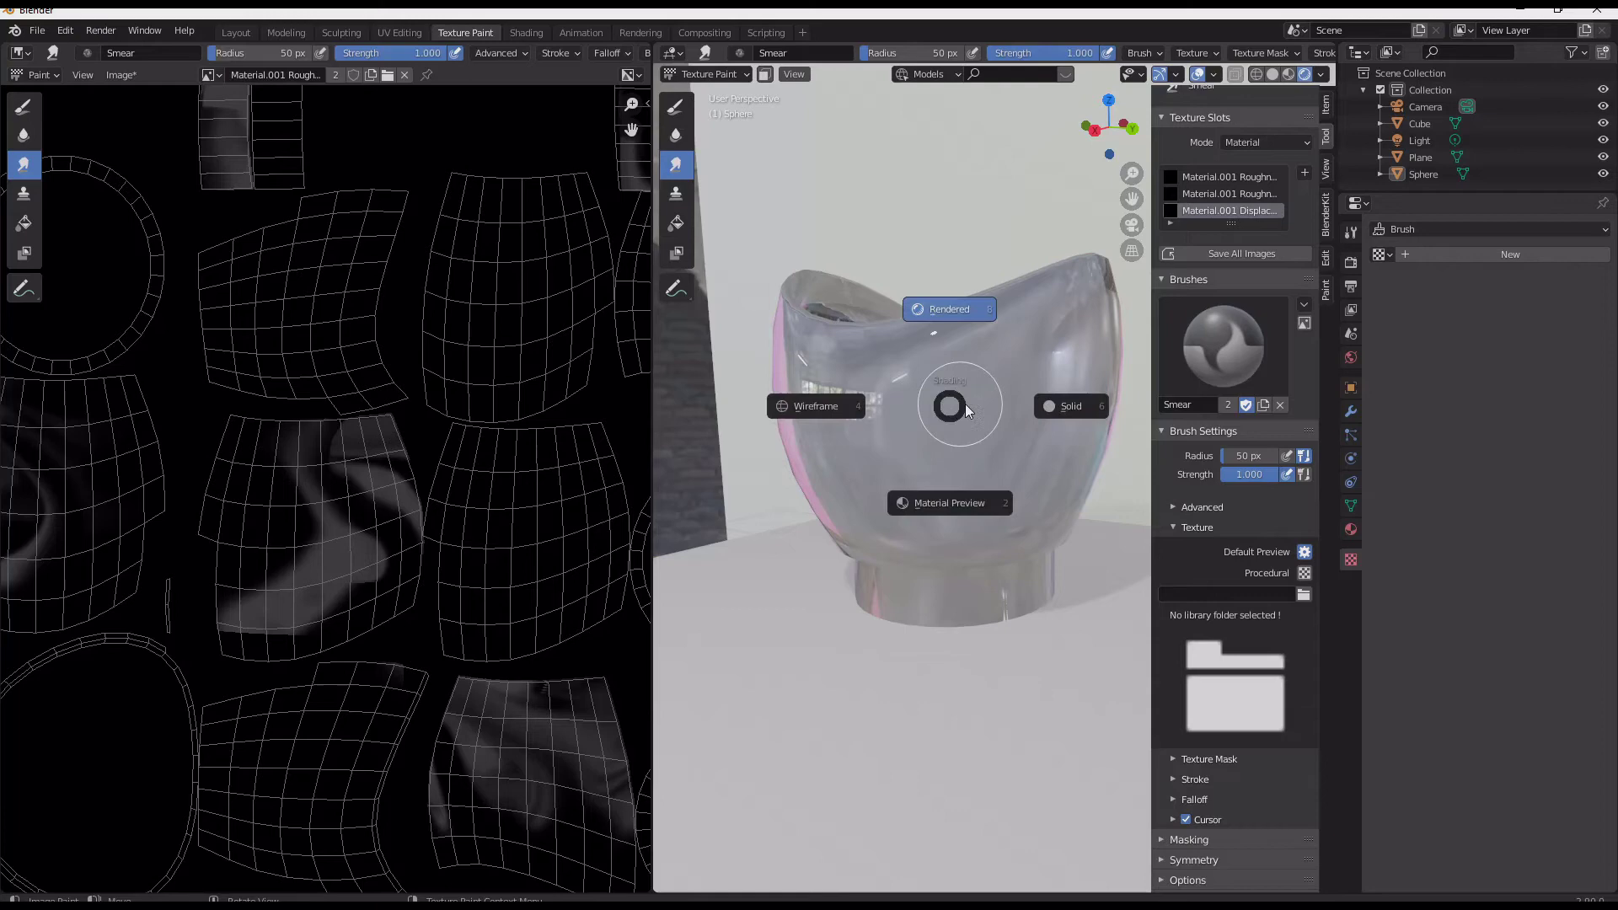
click(1059, 398)
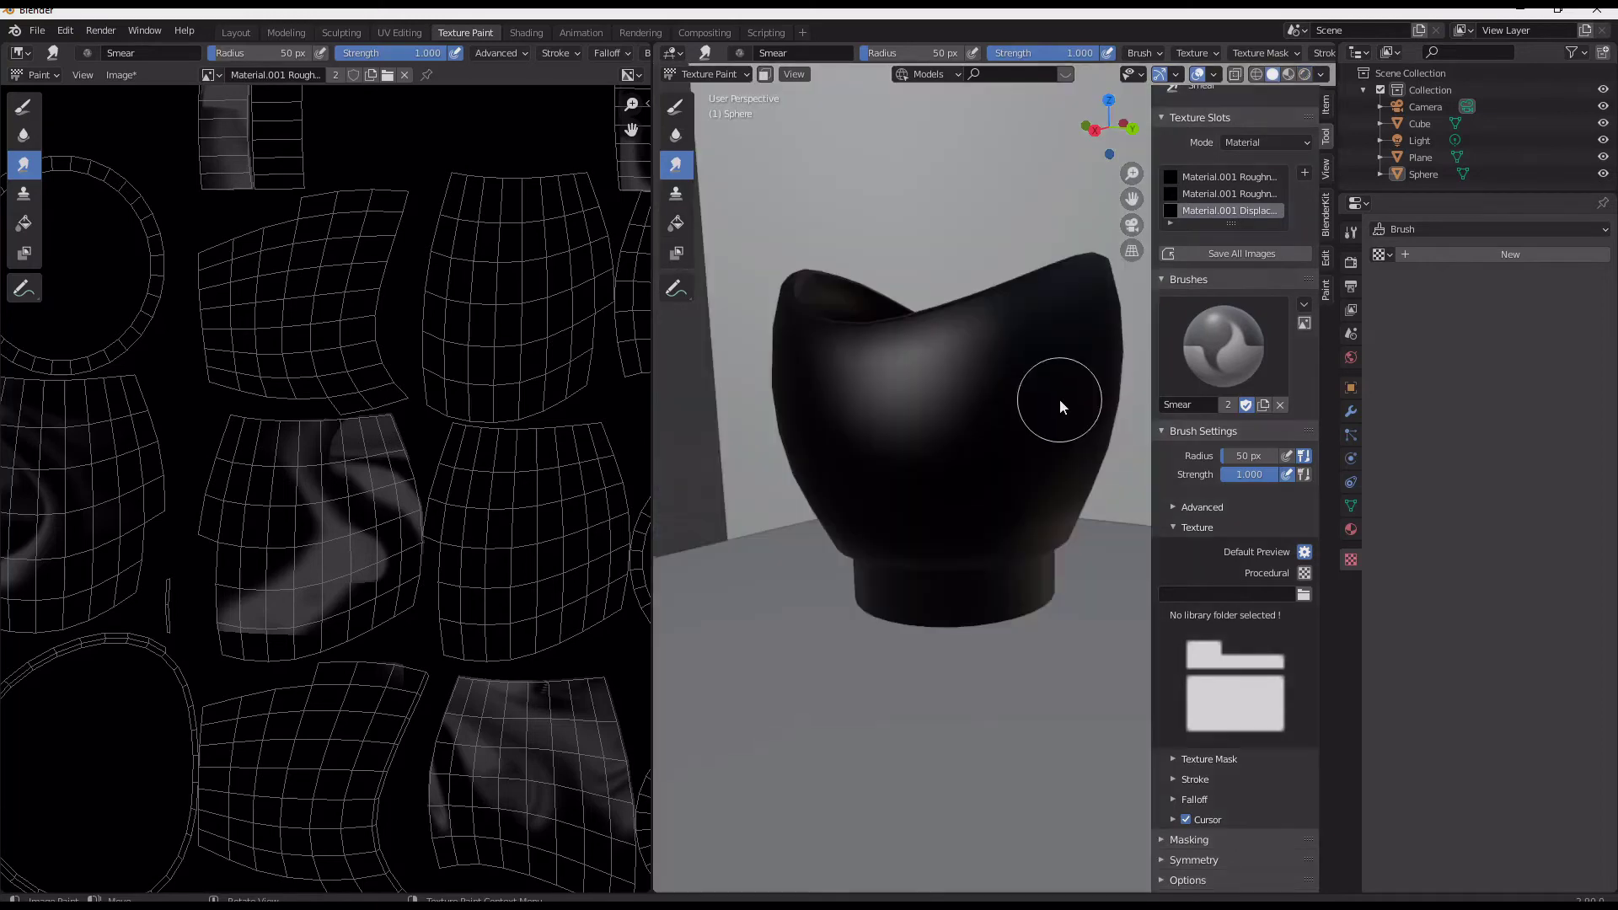
In the shader nodes, connect the Displacement image's Color output to the Material Output's Displacement input.
click(525, 32)
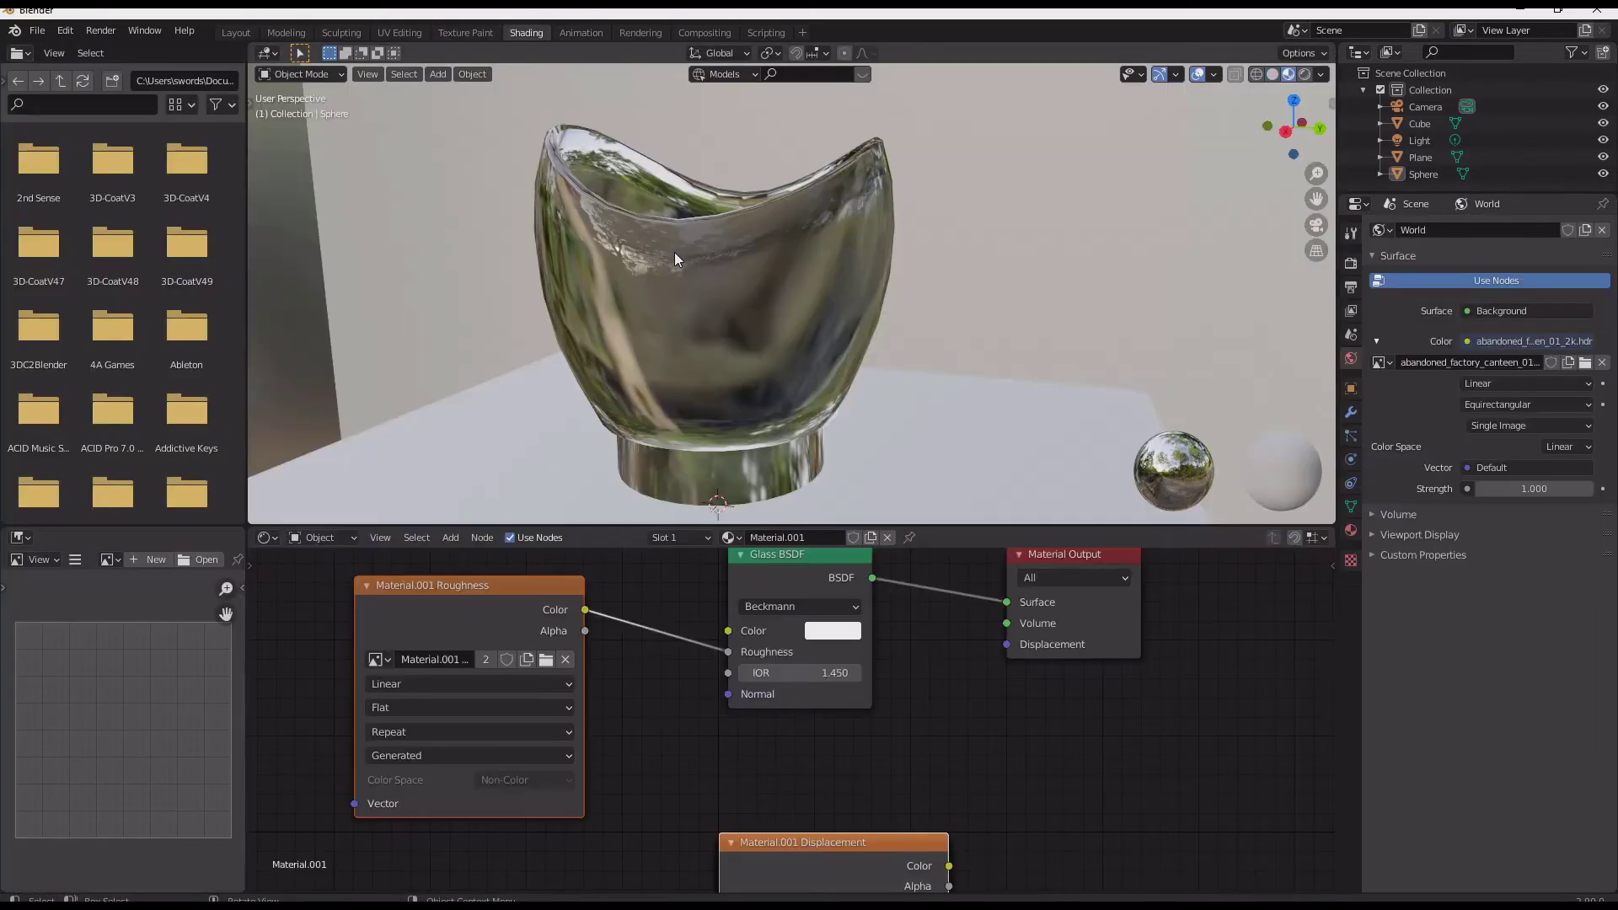
scroll(1035, 667, down, 1)
mouse_move(1038, 666)
middle_down()
mouse_move(1003, 666)
mouse_move(965, 611)
middle_up()
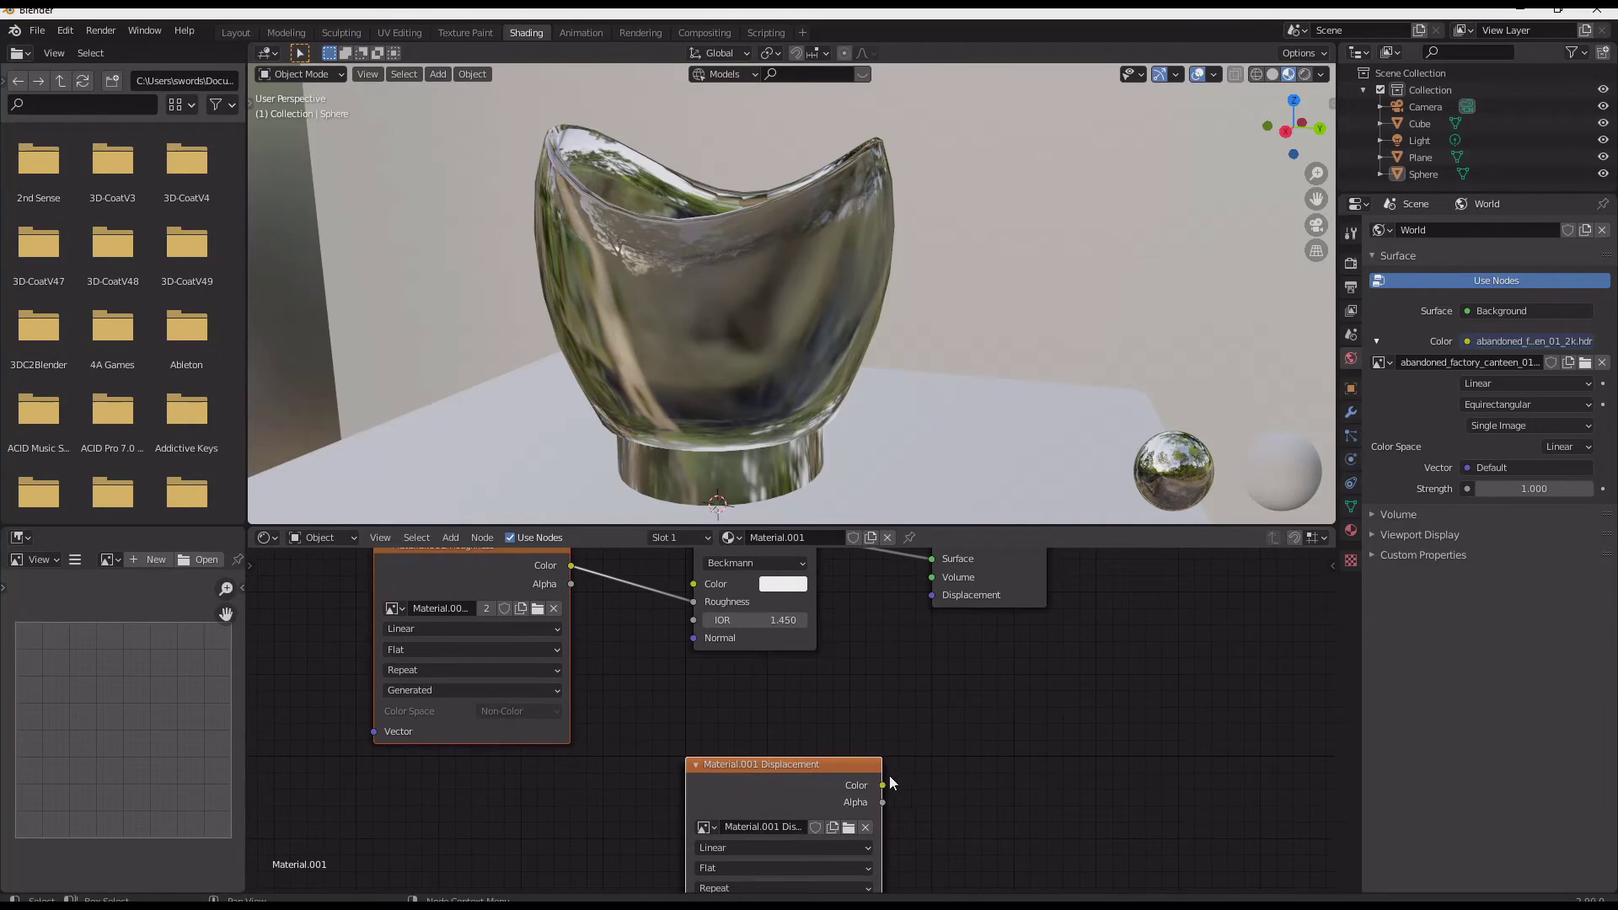
drag(882, 784, 932, 595)
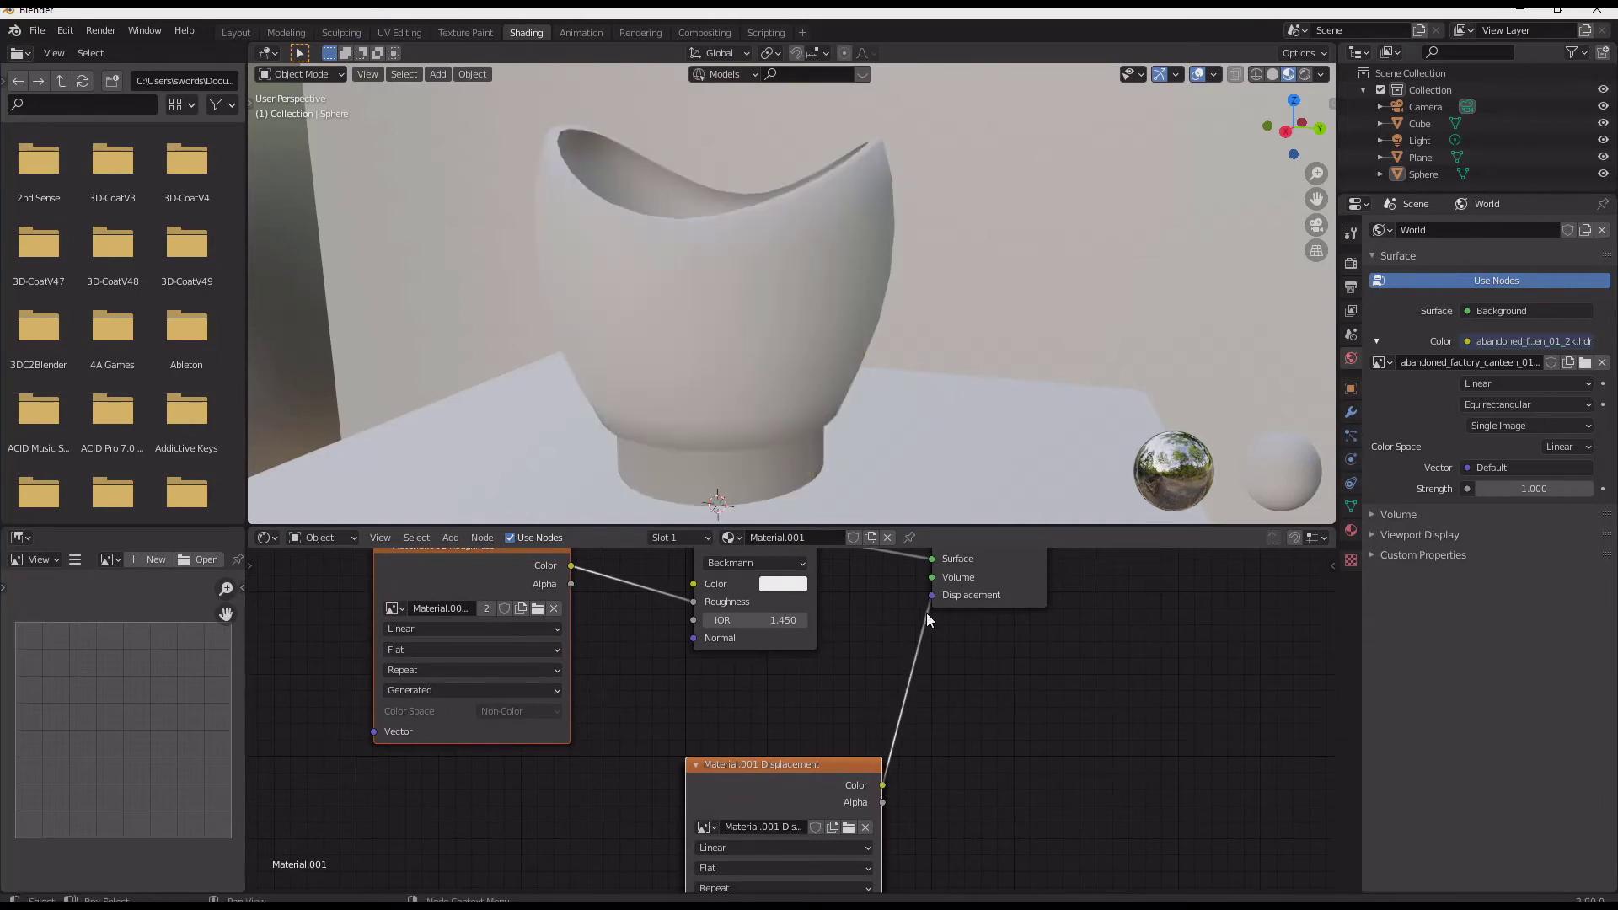
middle_drag(806, 409, 816, 453)
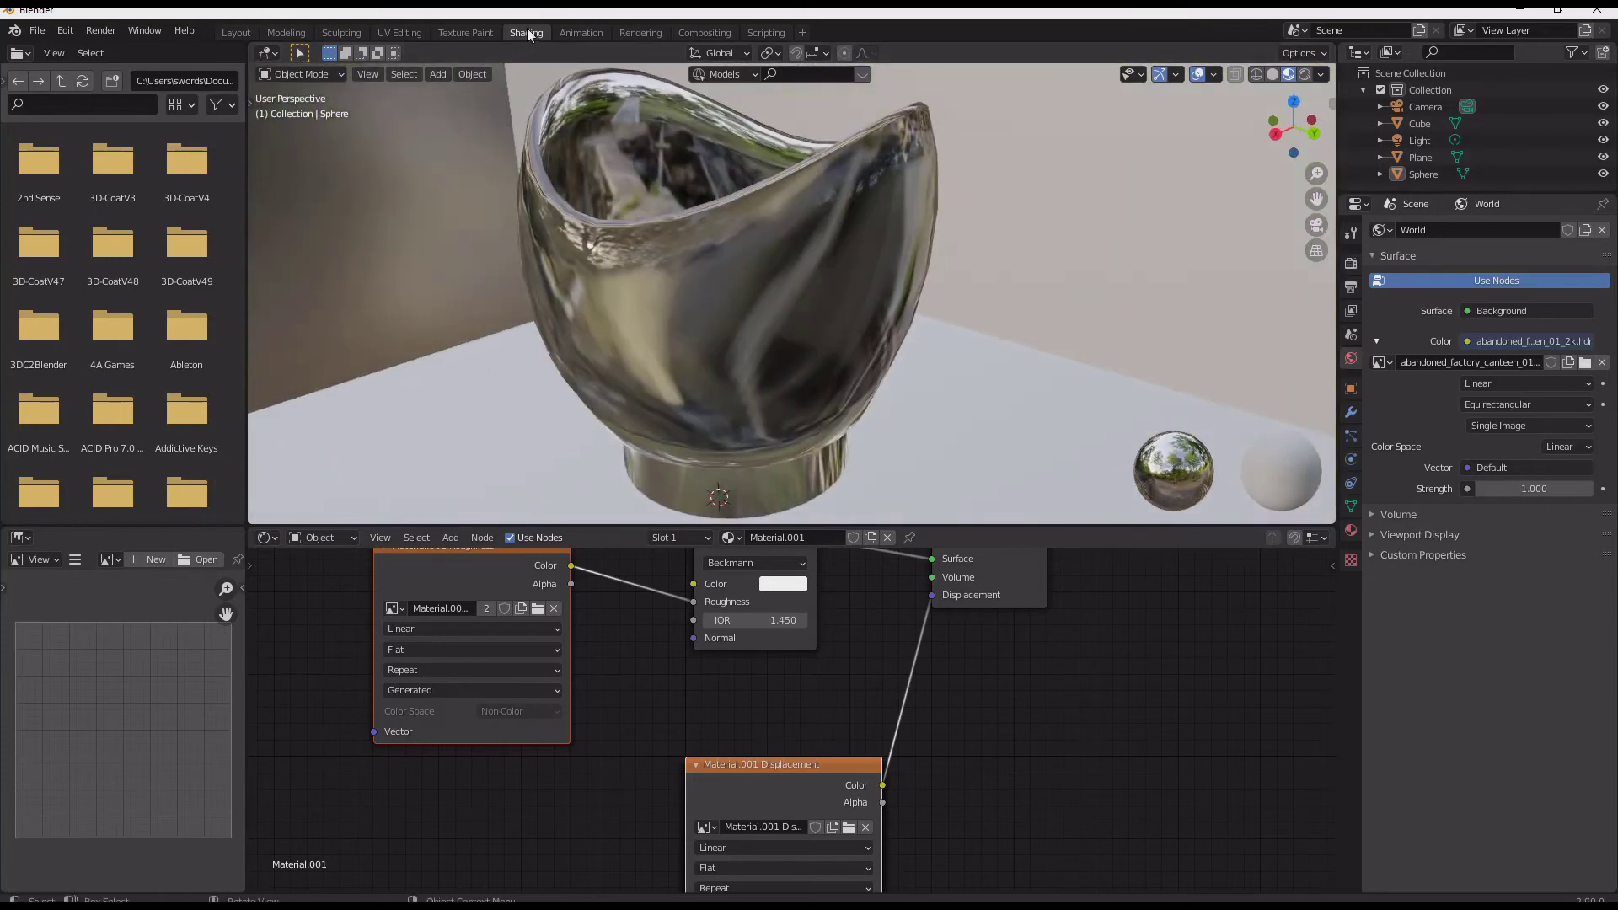
Return to texture painting and dab grey stencilled spots on the bowl's displacement texture with the Draw brush.
click(640, 33)
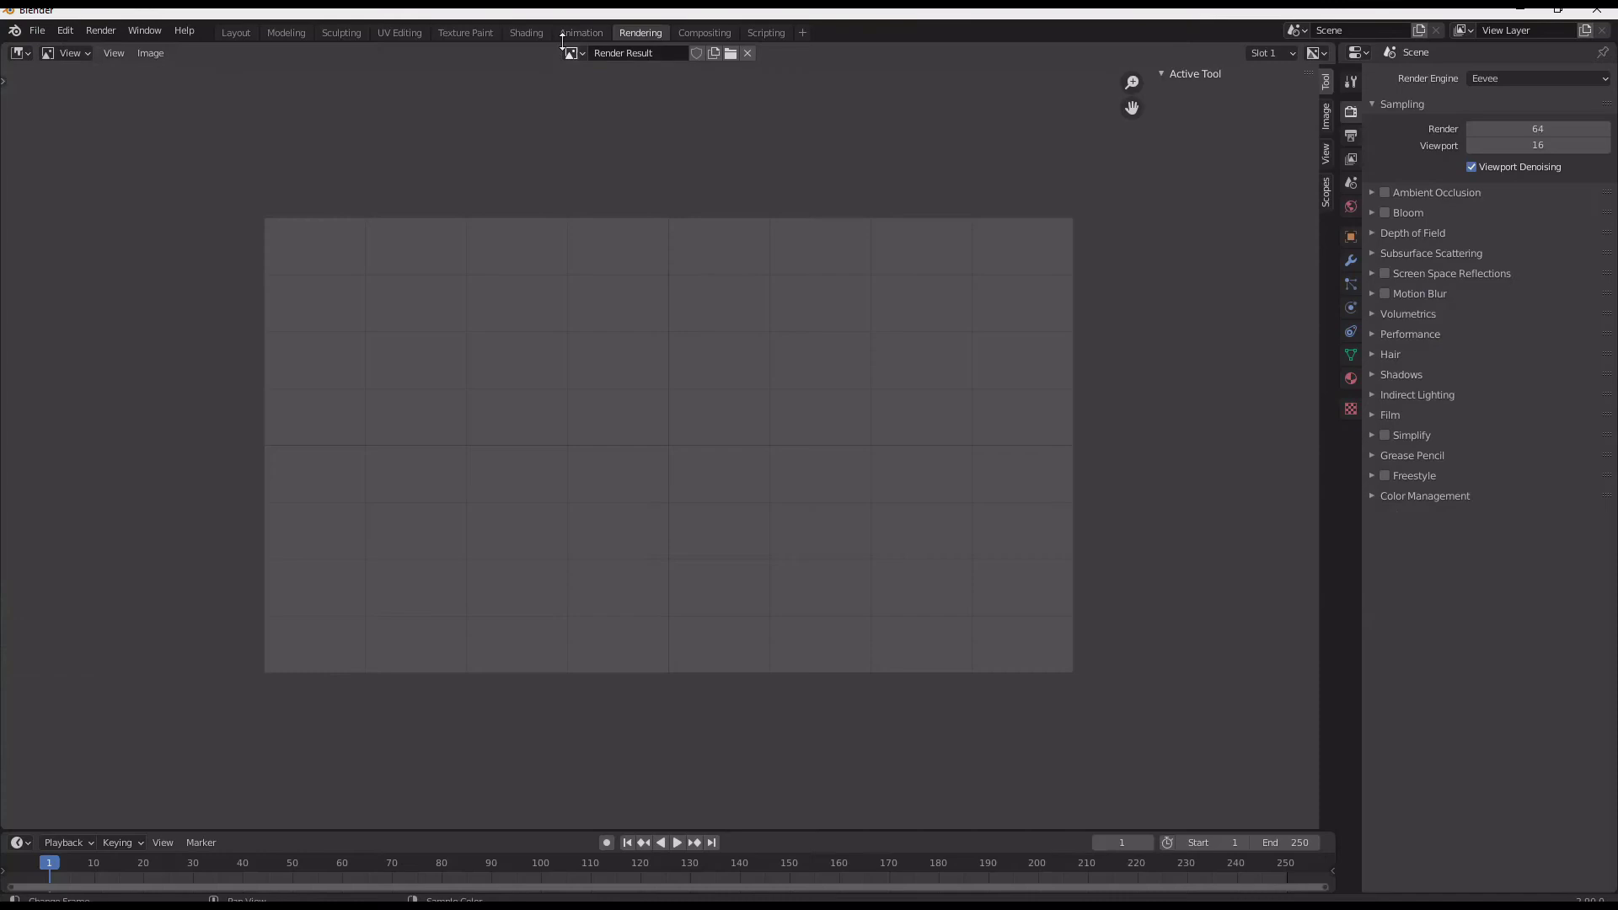
click(454, 33)
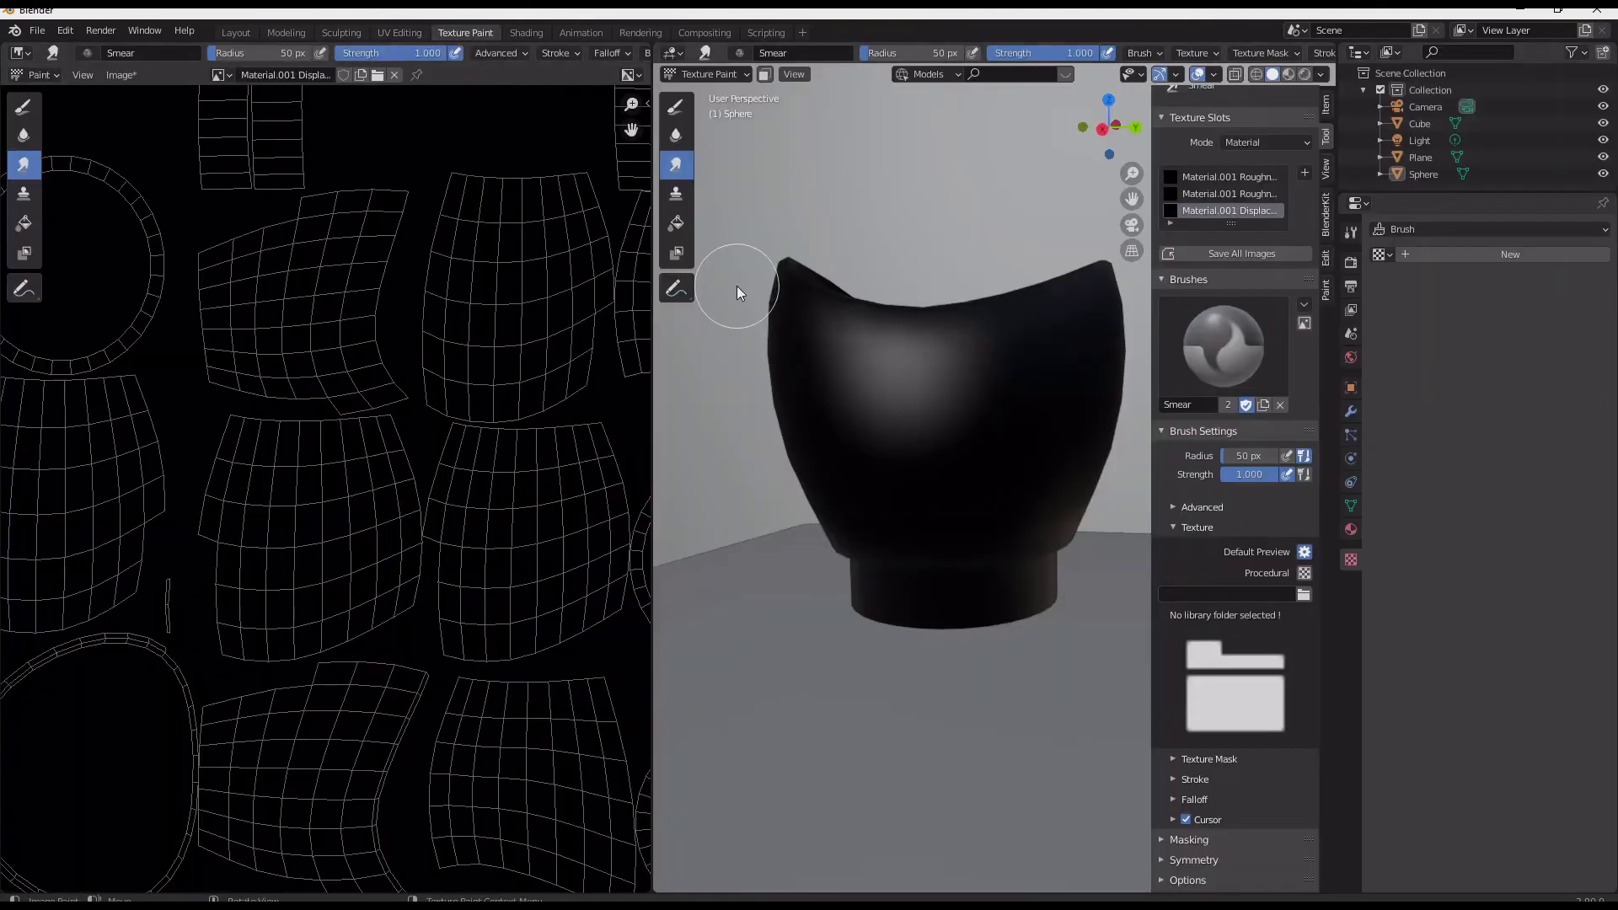
middle_drag(918, 383, 922, 378)
scroll(834, 401, up, 3)
middle_drag(835, 402, 885, 389)
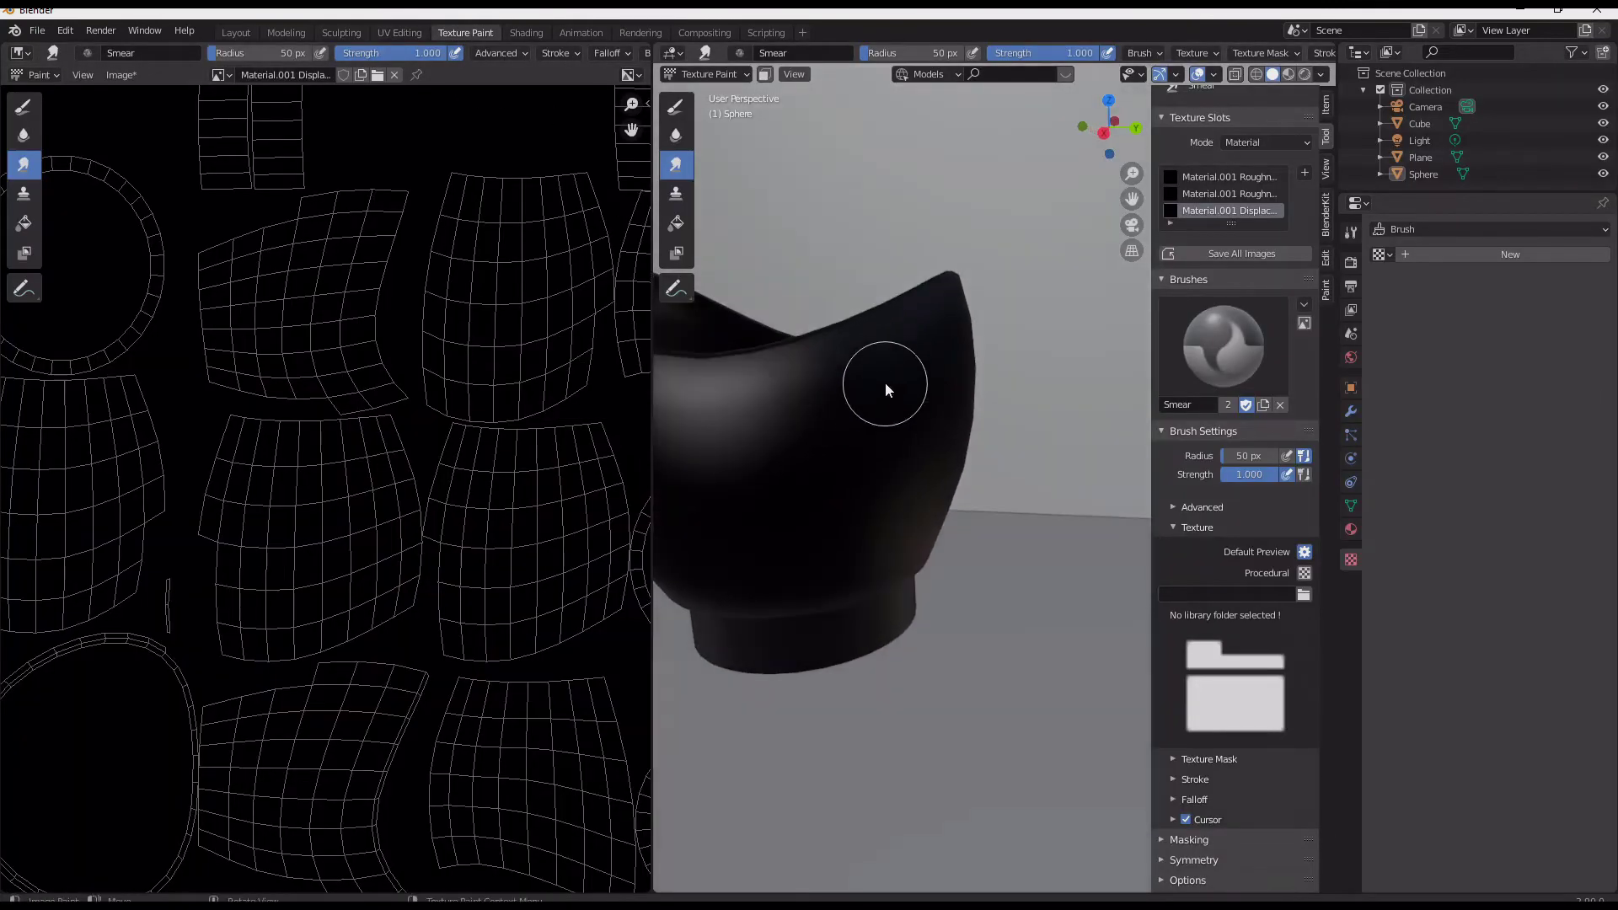
scroll(737, 447, down, 5)
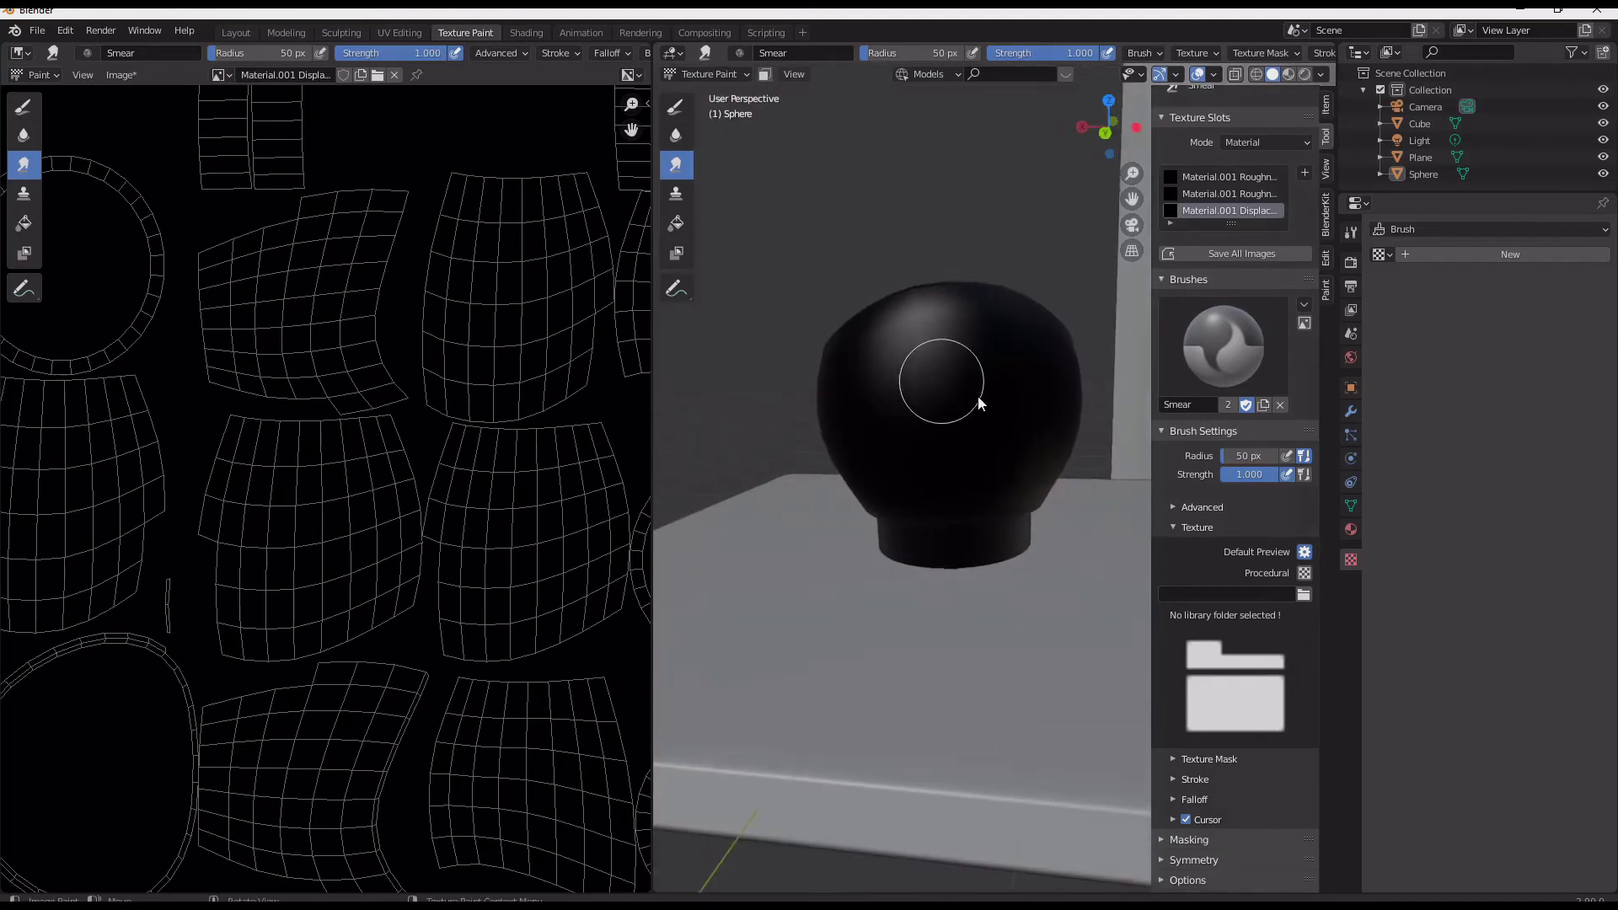
middle_drag(1001, 455, 807, 456)
scroll(806, 456, up, 3)
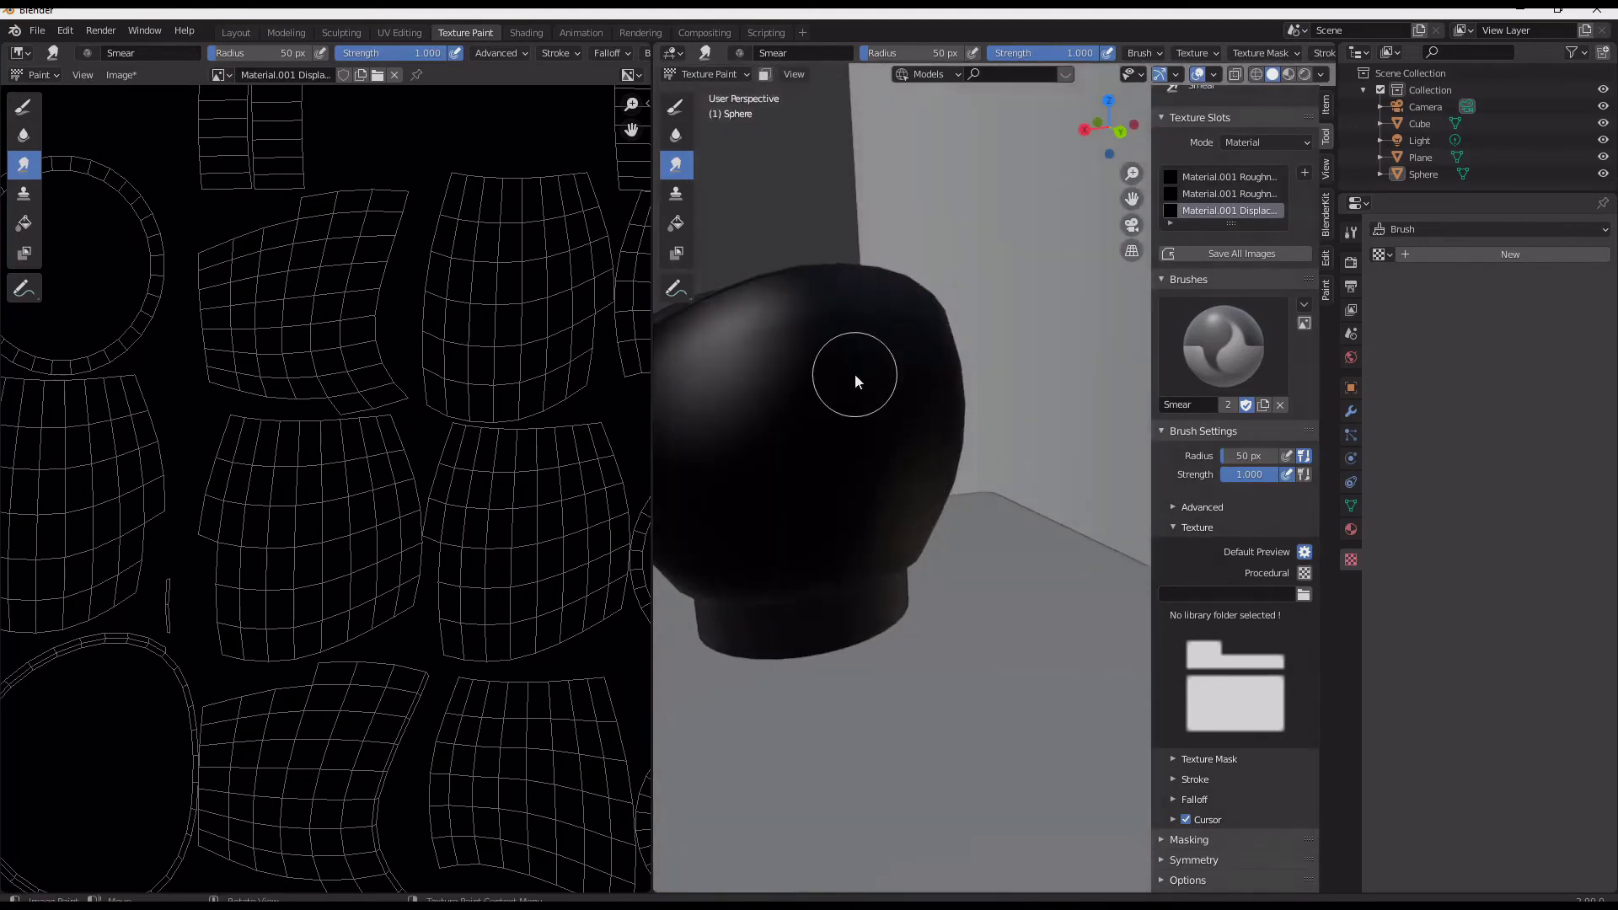
click(673, 108)
drag(766, 381, 793, 381)
mouse_move(853, 377)
middle_down()
mouse_move(974, 361)
mouse_move(710, 368)
mouse_move(872, 340)
middle_up()
click(858, 390)
scroll(799, 417, down, 3)
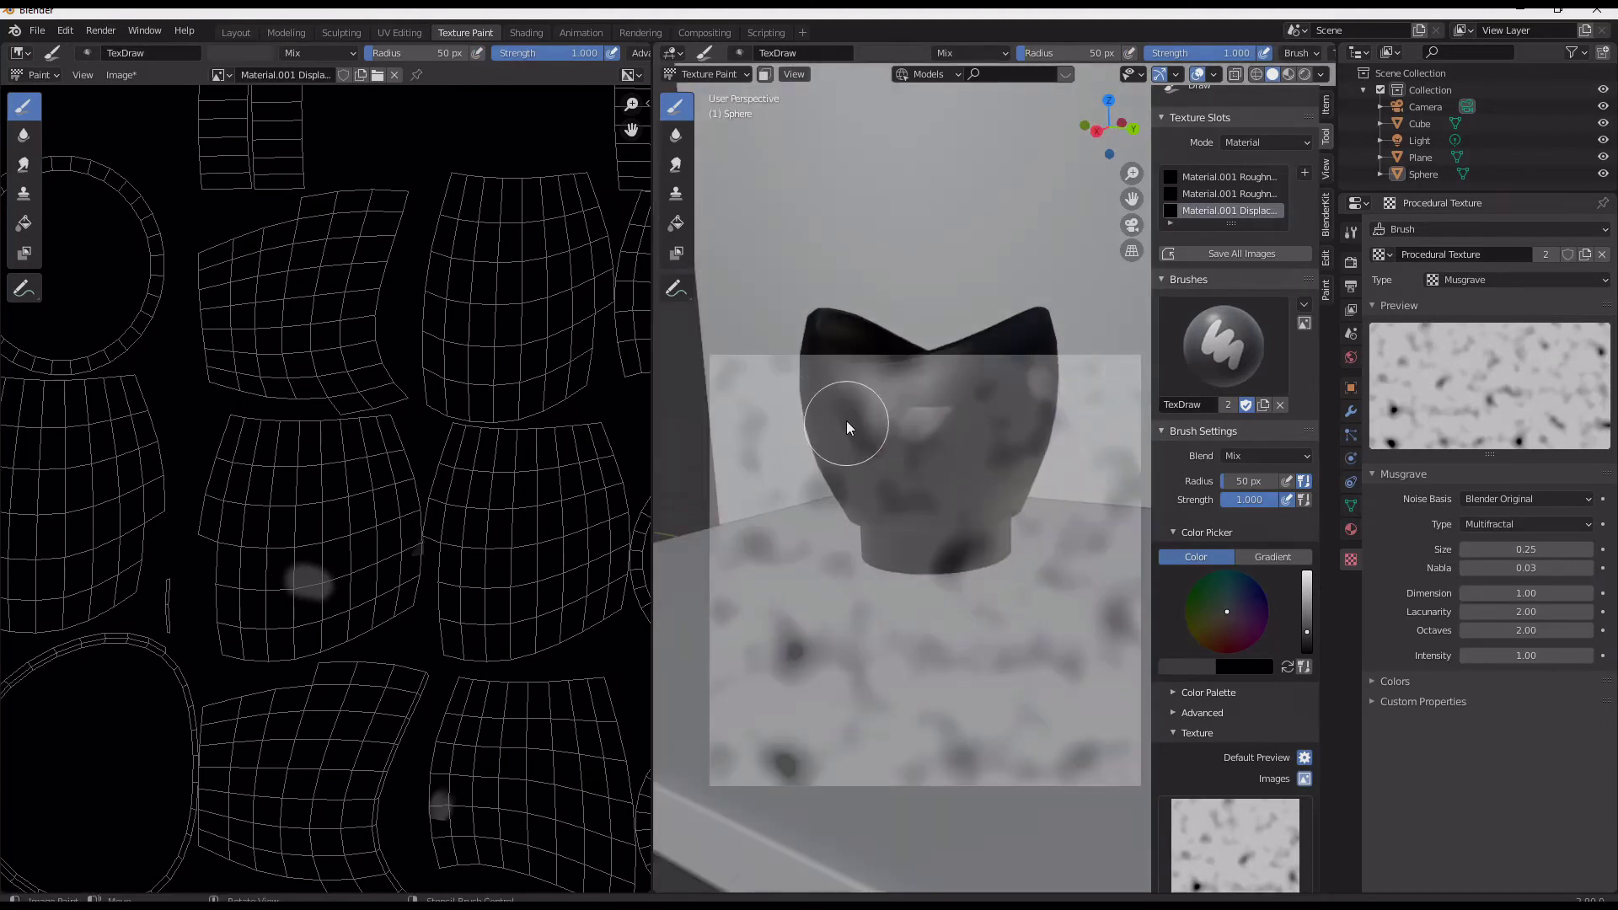
Set the brush texture mapping to Tiled and paint a speckled grey patch on the bowl's outer side.
right_drag(846, 421, 800, 736)
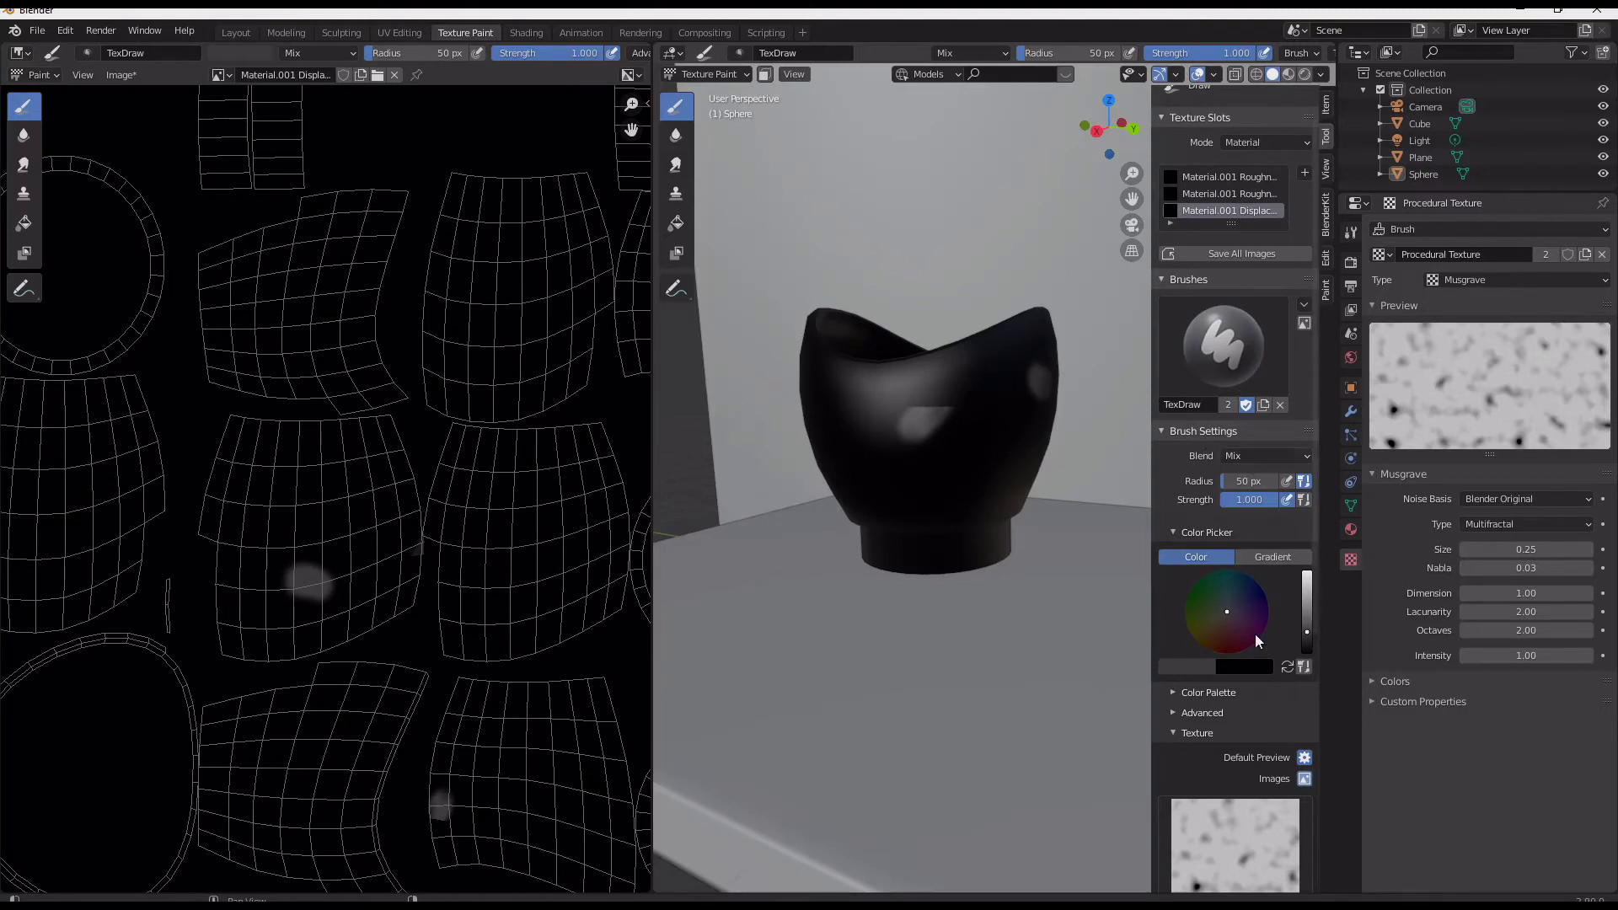
scroll(1212, 750, down, 7)
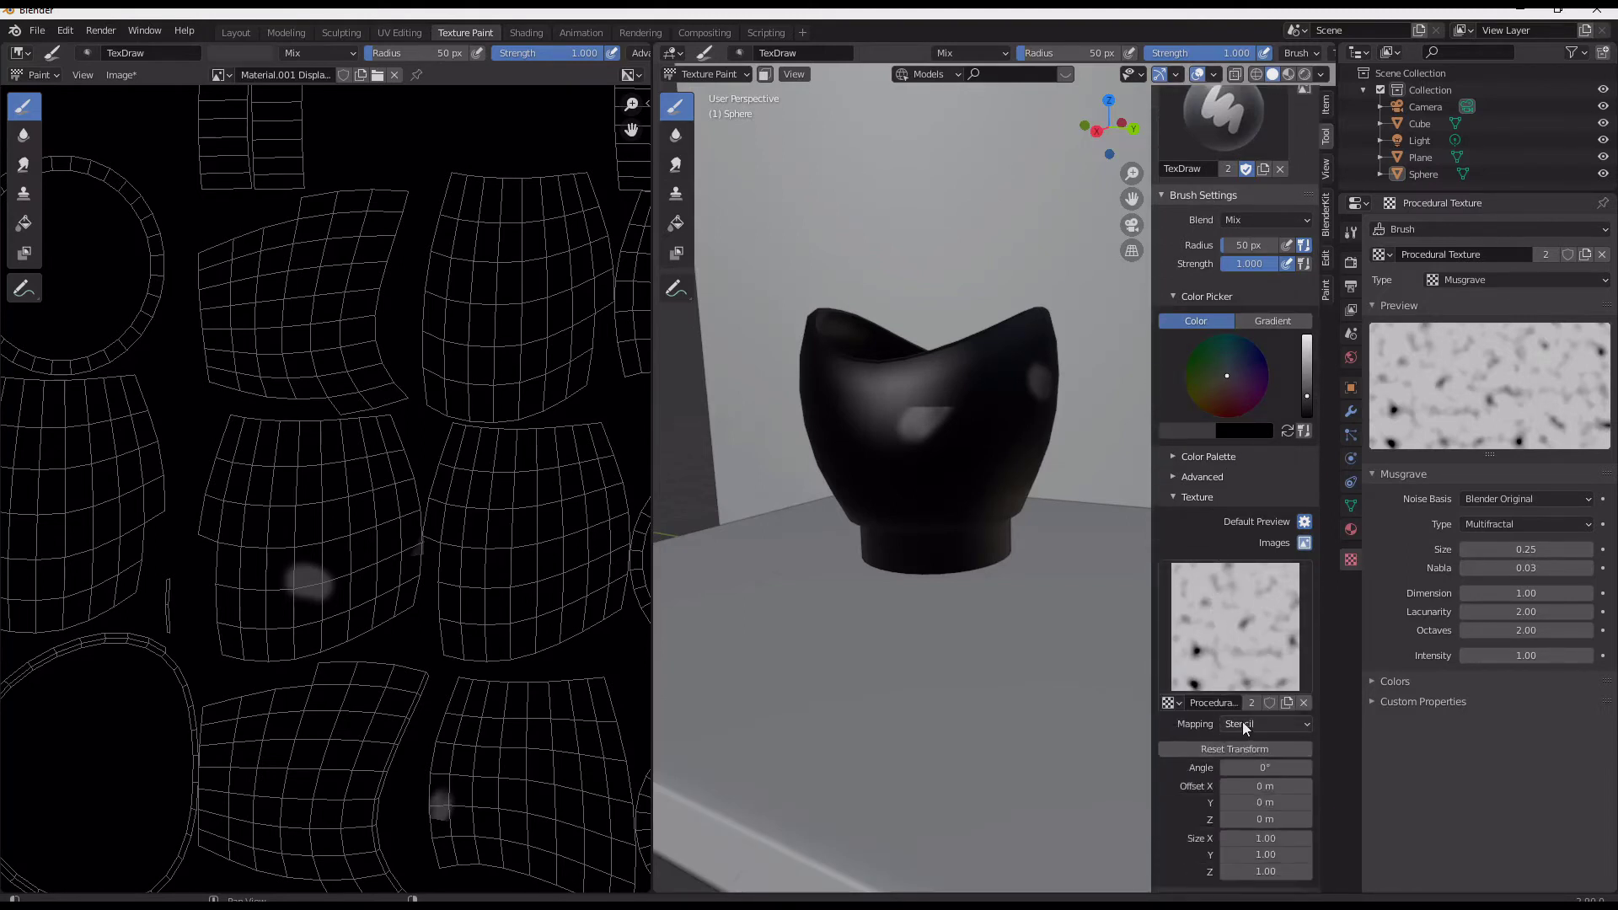
click(1243, 723)
click(1268, 762)
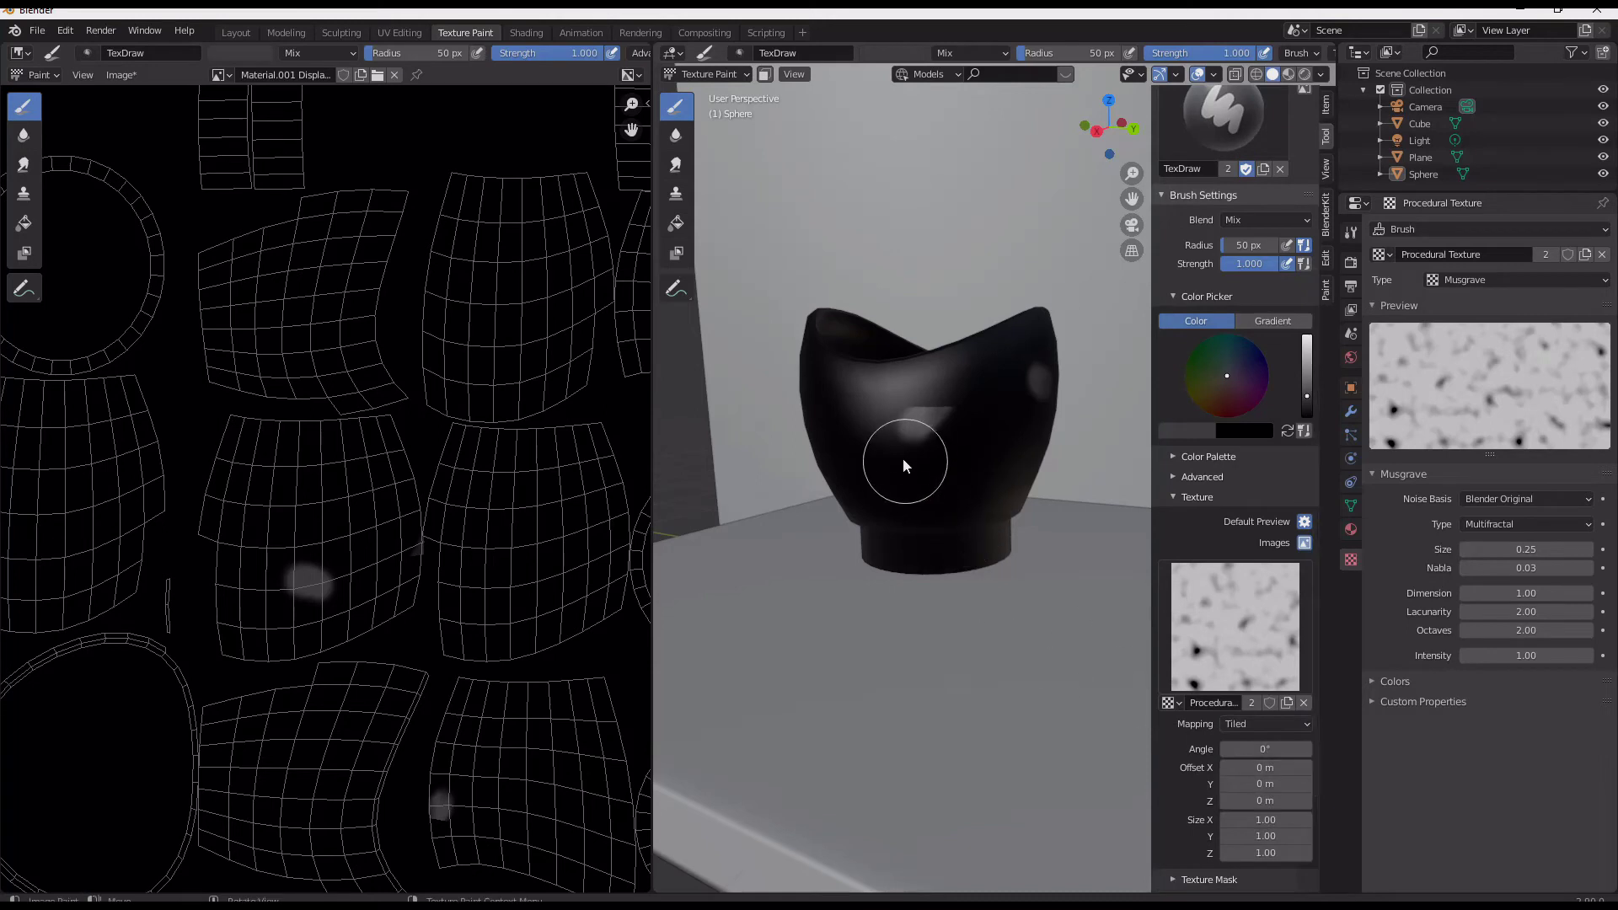
drag(903, 458, 939, 494)
Paint more speckled grey patches around the bowl's outer surface with the tiled brush texture.
scroll(957, 472, up, 2)
scroll(963, 472, up, 3)
scroll(963, 472, down, 5)
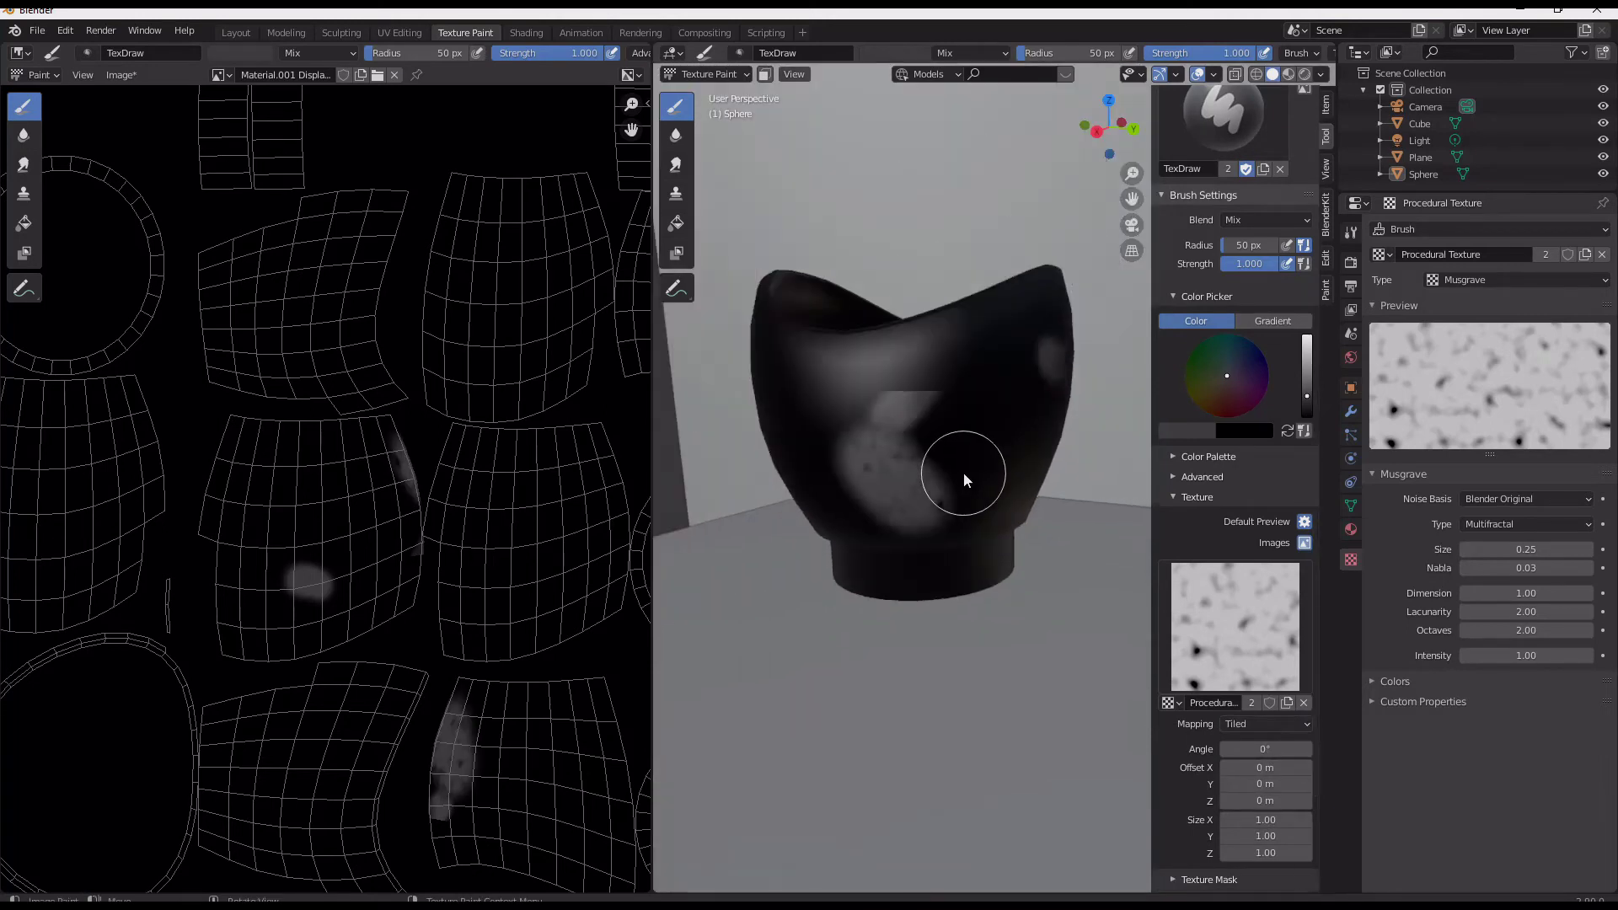
middle_drag(963, 472, 887, 457)
drag(905, 434, 932, 454)
mouse_move(949, 461)
middle_down()
mouse_move(939, 421)
mouse_move(896, 461)
mouse_move(914, 432)
middle_up()
drag(914, 432, 918, 448)
mouse_move(918, 449)
middle_down()
mouse_move(975, 518)
mouse_move(1011, 505)
middle_up()
drag(944, 433, 997, 509)
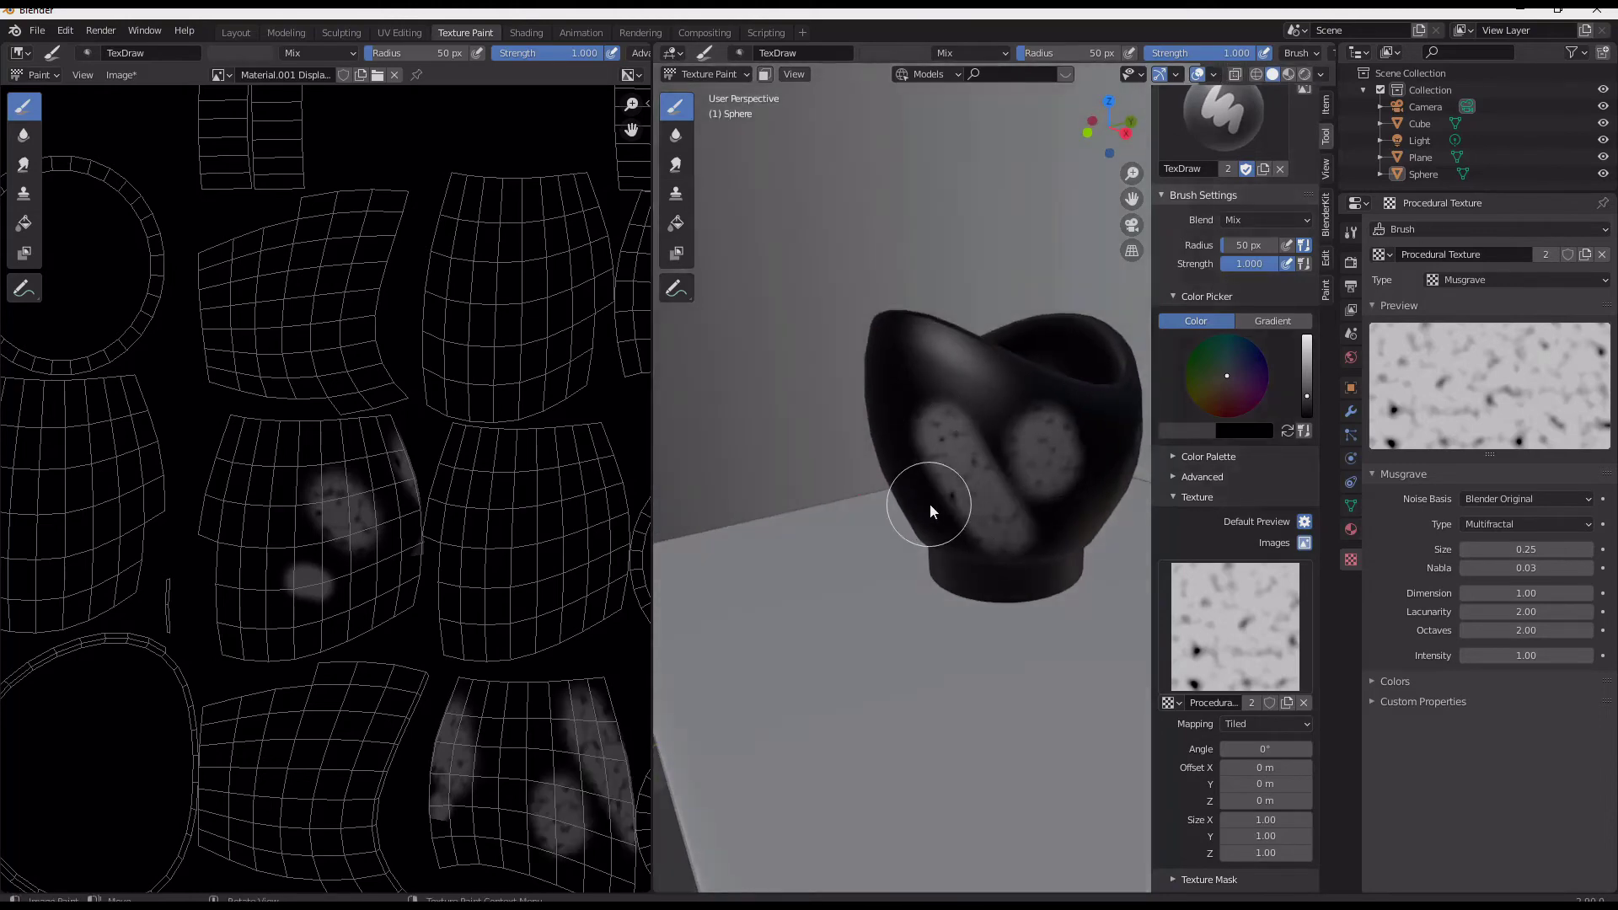
middle_drag(929, 503, 968, 484)
drag(976, 454, 986, 499)
middle_drag(1033, 538, 924, 530)
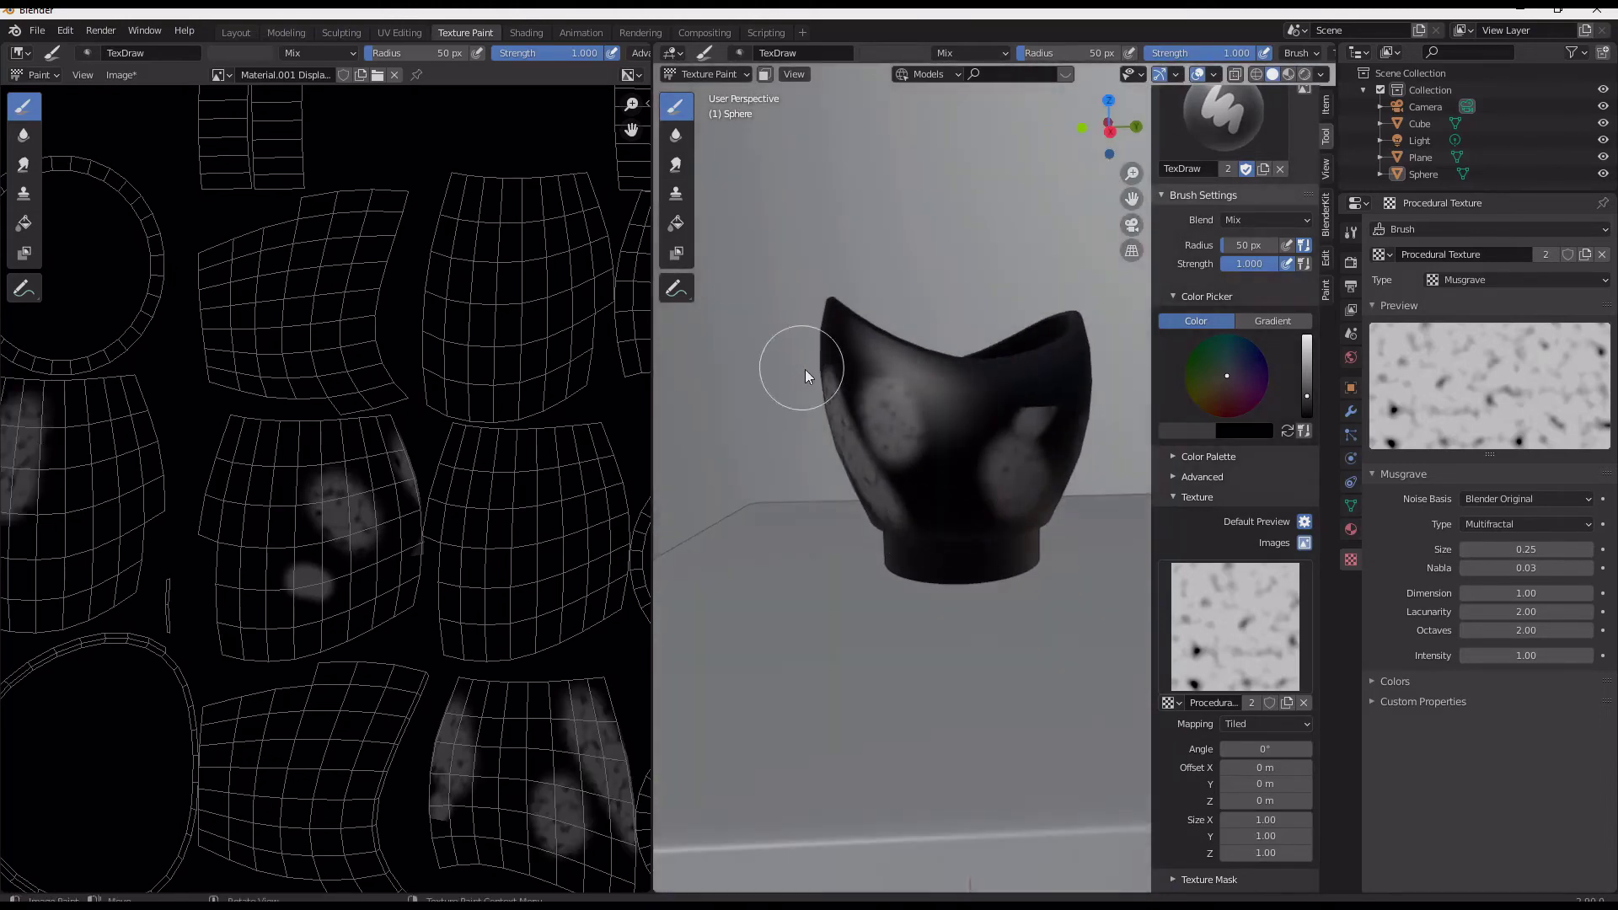
Inspect the painted displacement on the glass bowl in rendered shading and return to solid shading.
key(alt+Tab)
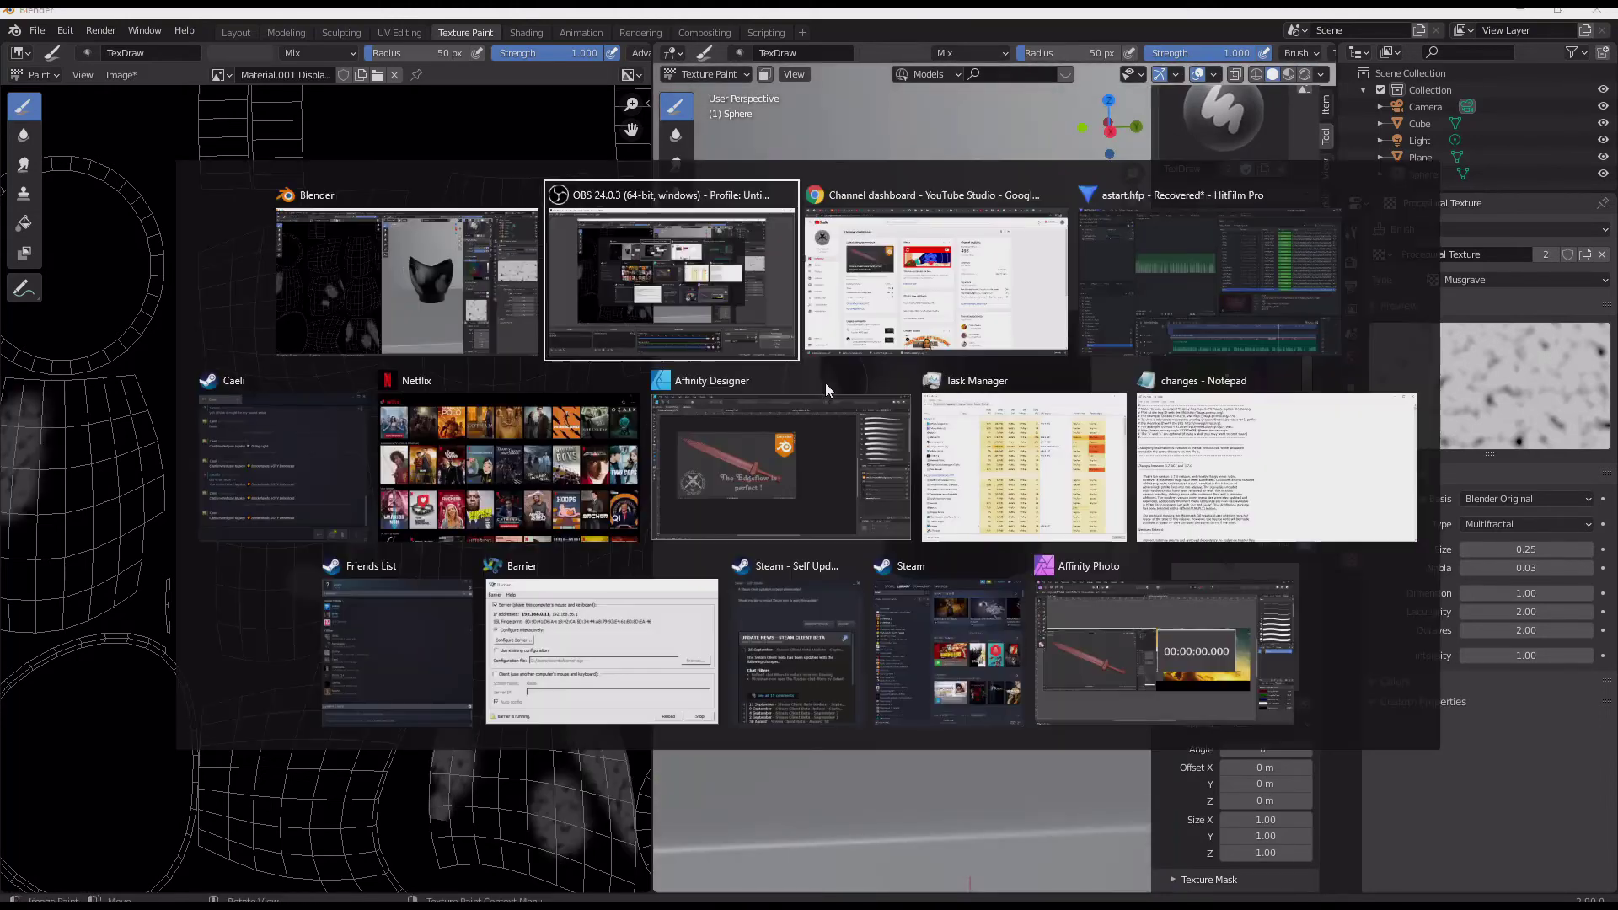
click(438, 251)
key(z)
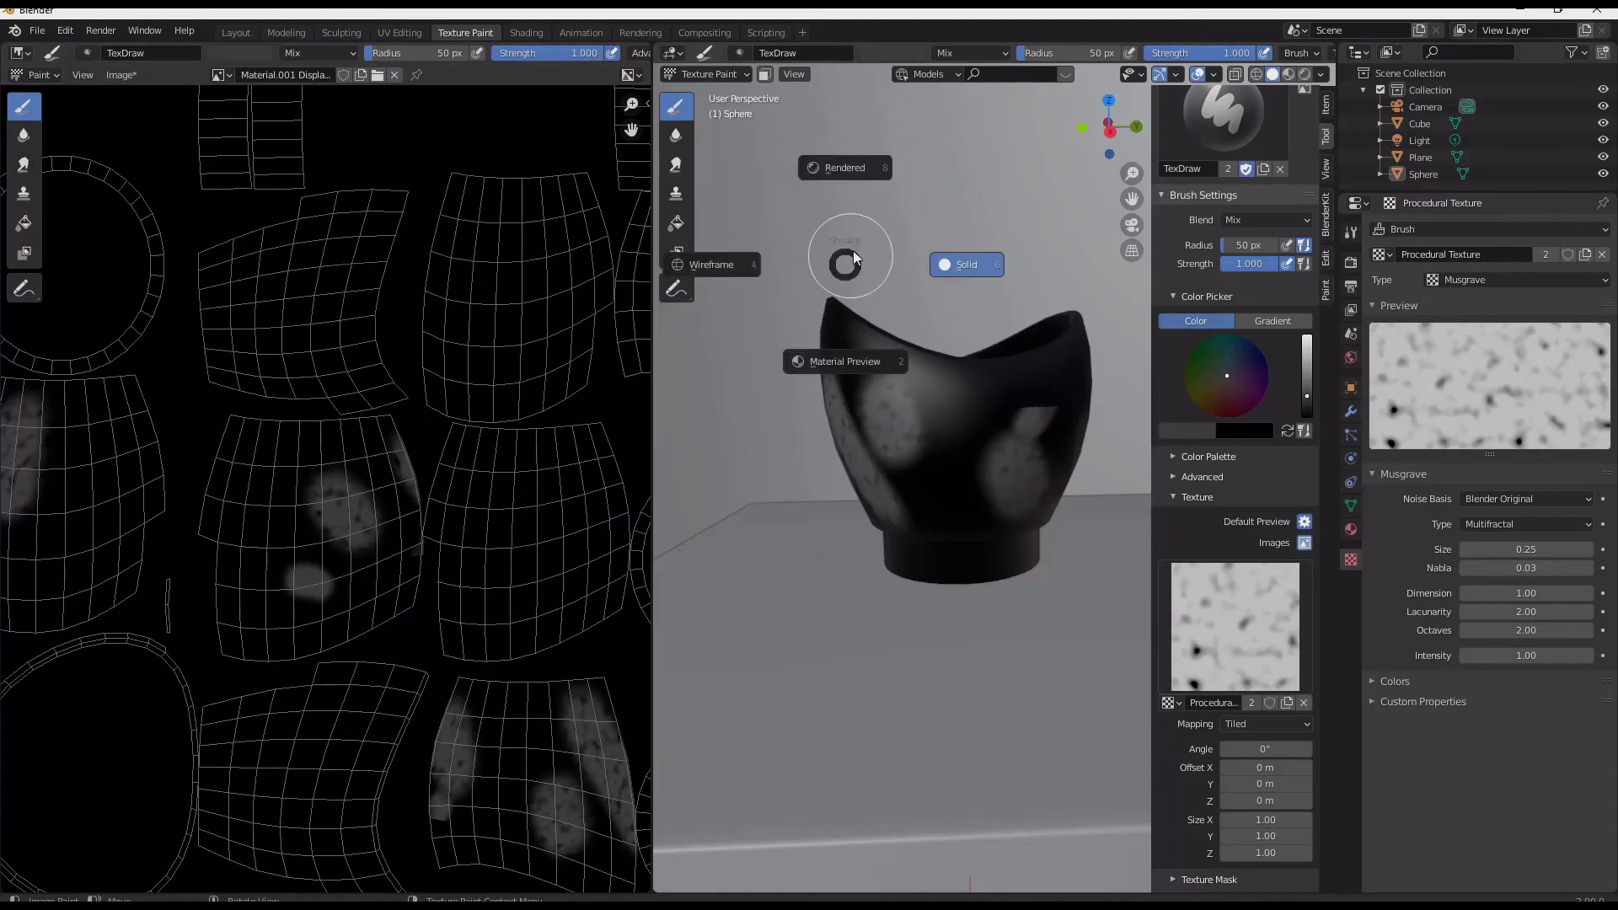
click(843, 162)
mouse_move(934, 287)
middle_down()
mouse_move(816, 294)
mouse_move(933, 296)
mouse_move(873, 304)
mouse_move(875, 337)
mouse_move(924, 298)
mouse_move(1027, 268)
mouse_move(944, 322)
mouse_move(1023, 310)
mouse_move(1019, 341)
mouse_move(900, 311)
middle_up()
scroll(901, 294, up, 5)
scroll(903, 293, down, 2)
scroll(902, 292, up, 3)
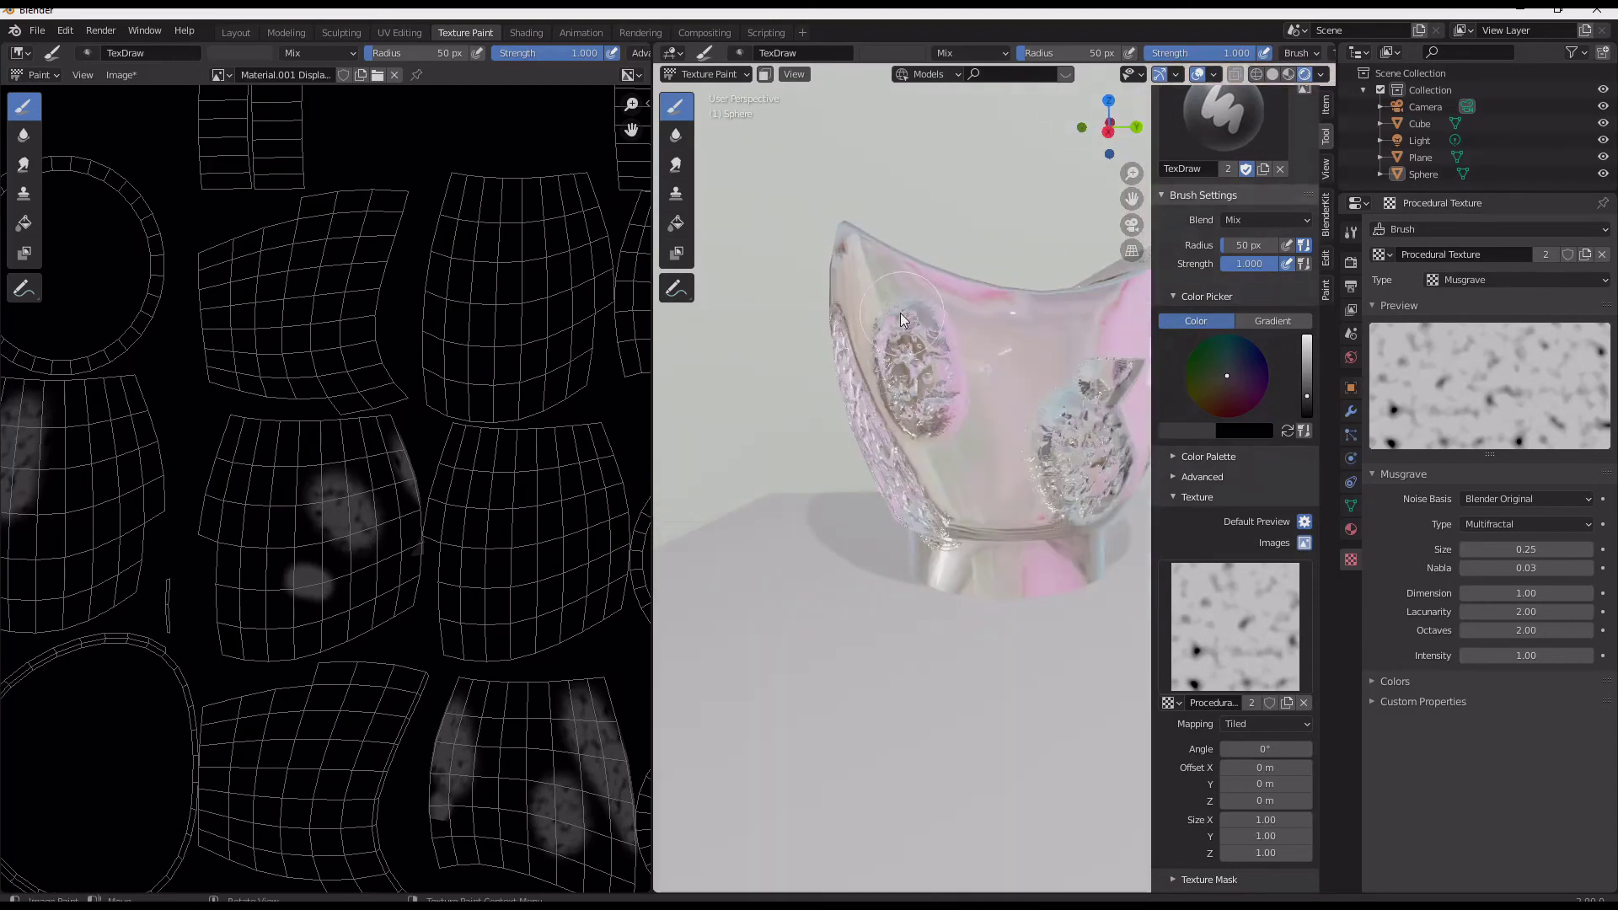
key(z)
click(971, 240)
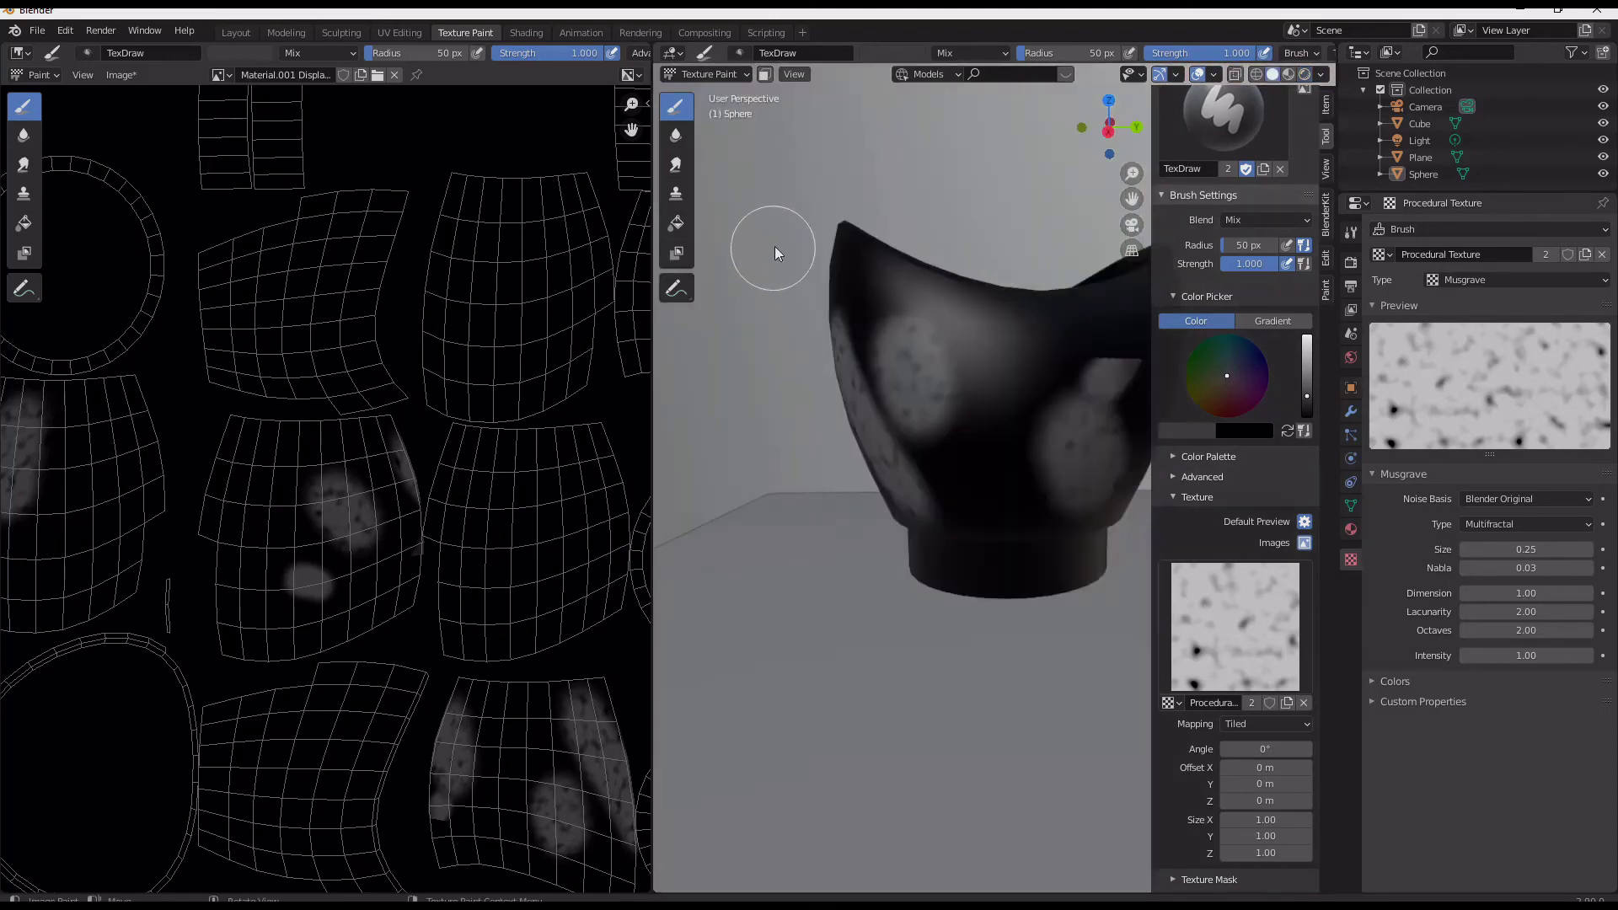
Select the Smear tool and pull the speckled displacement patches sideways into horizontal streaks across the bowl's side.
click(675, 165)
scroll(888, 324, down, 4)
middle_drag(888, 323, 1048, 452)
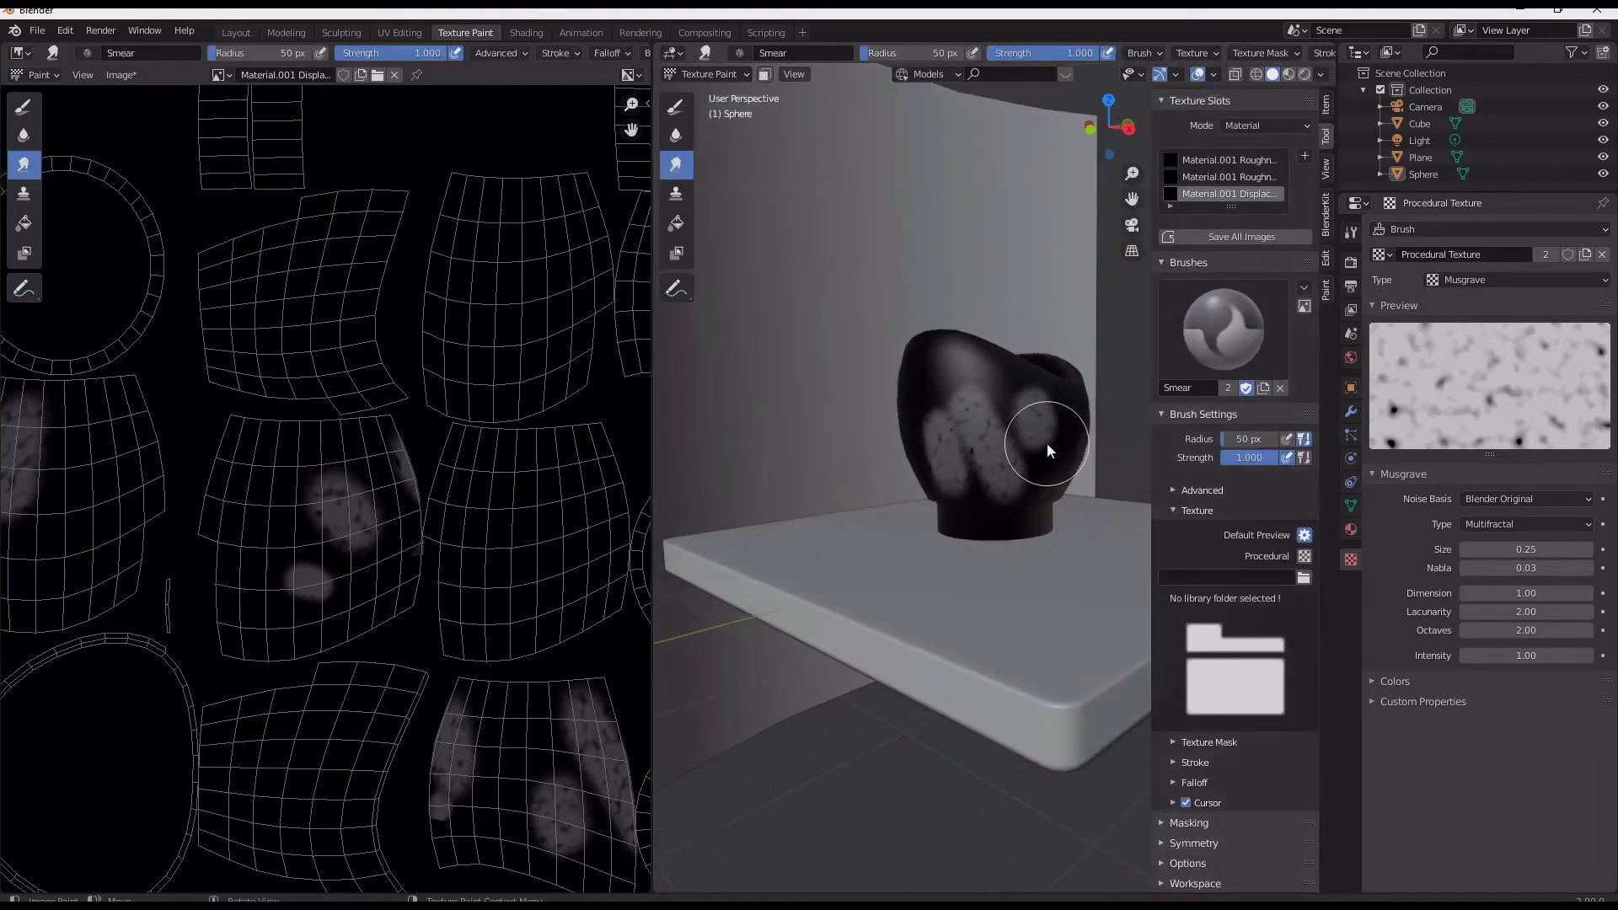
drag(1025, 442, 833, 432)
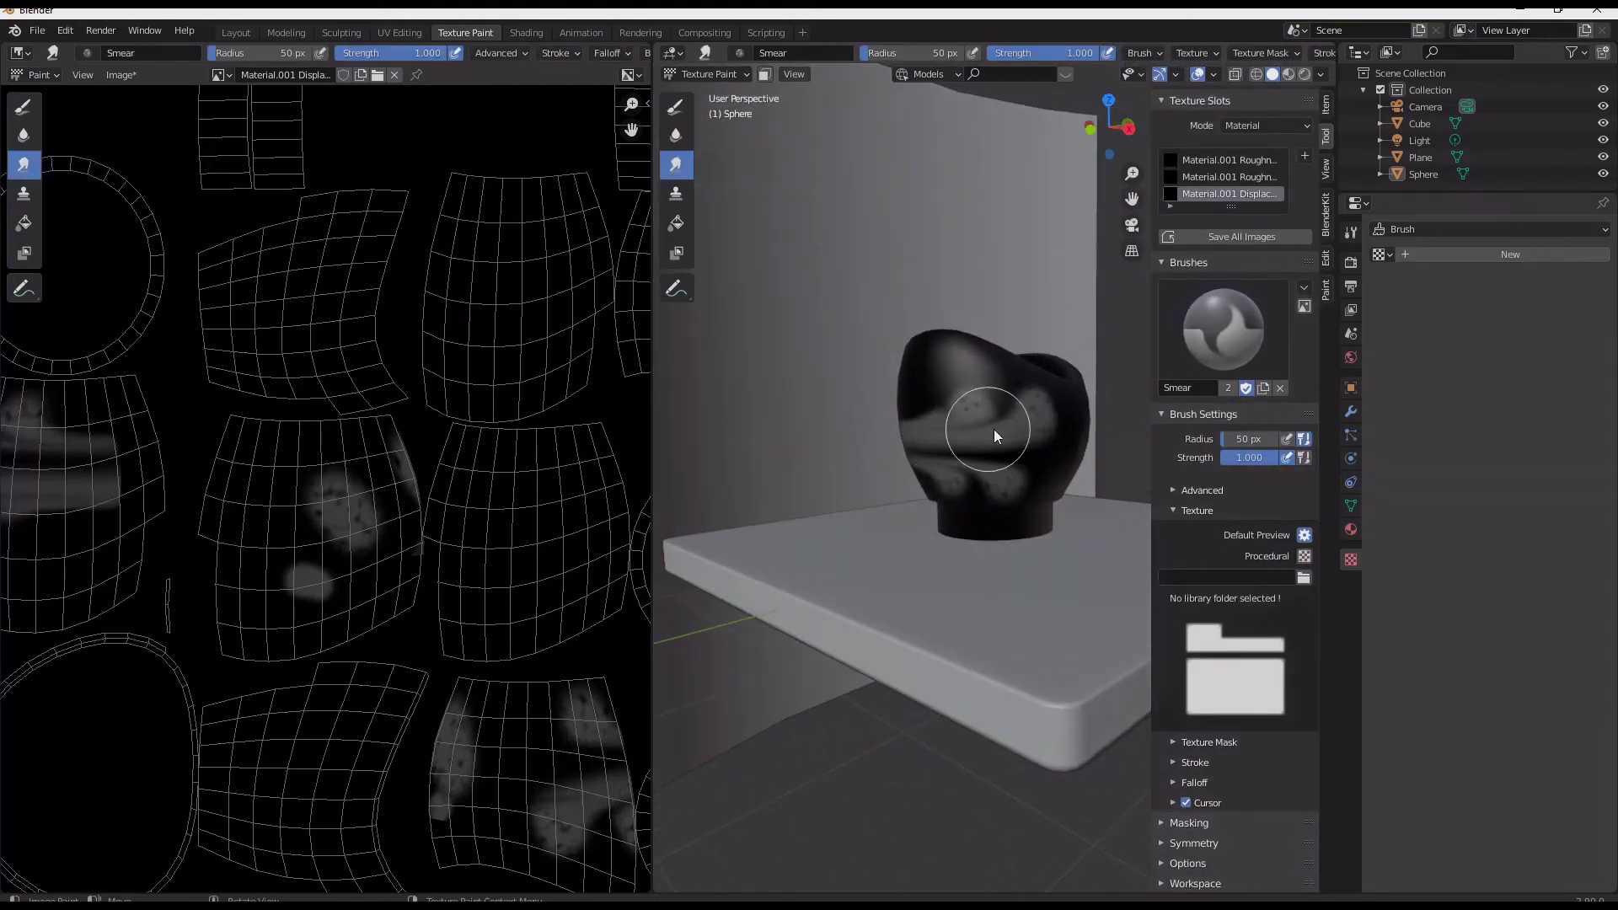
middle_drag(994, 428, 1041, 419)
mouse_move(1040, 418)
mouse_down()
mouse_move(946, 388)
mouse_move(877, 417)
mouse_up()
mouse_move(876, 417)
middle_down()
mouse_move(927, 443)
mouse_move(1014, 424)
mouse_move(988, 428)
middle_up()
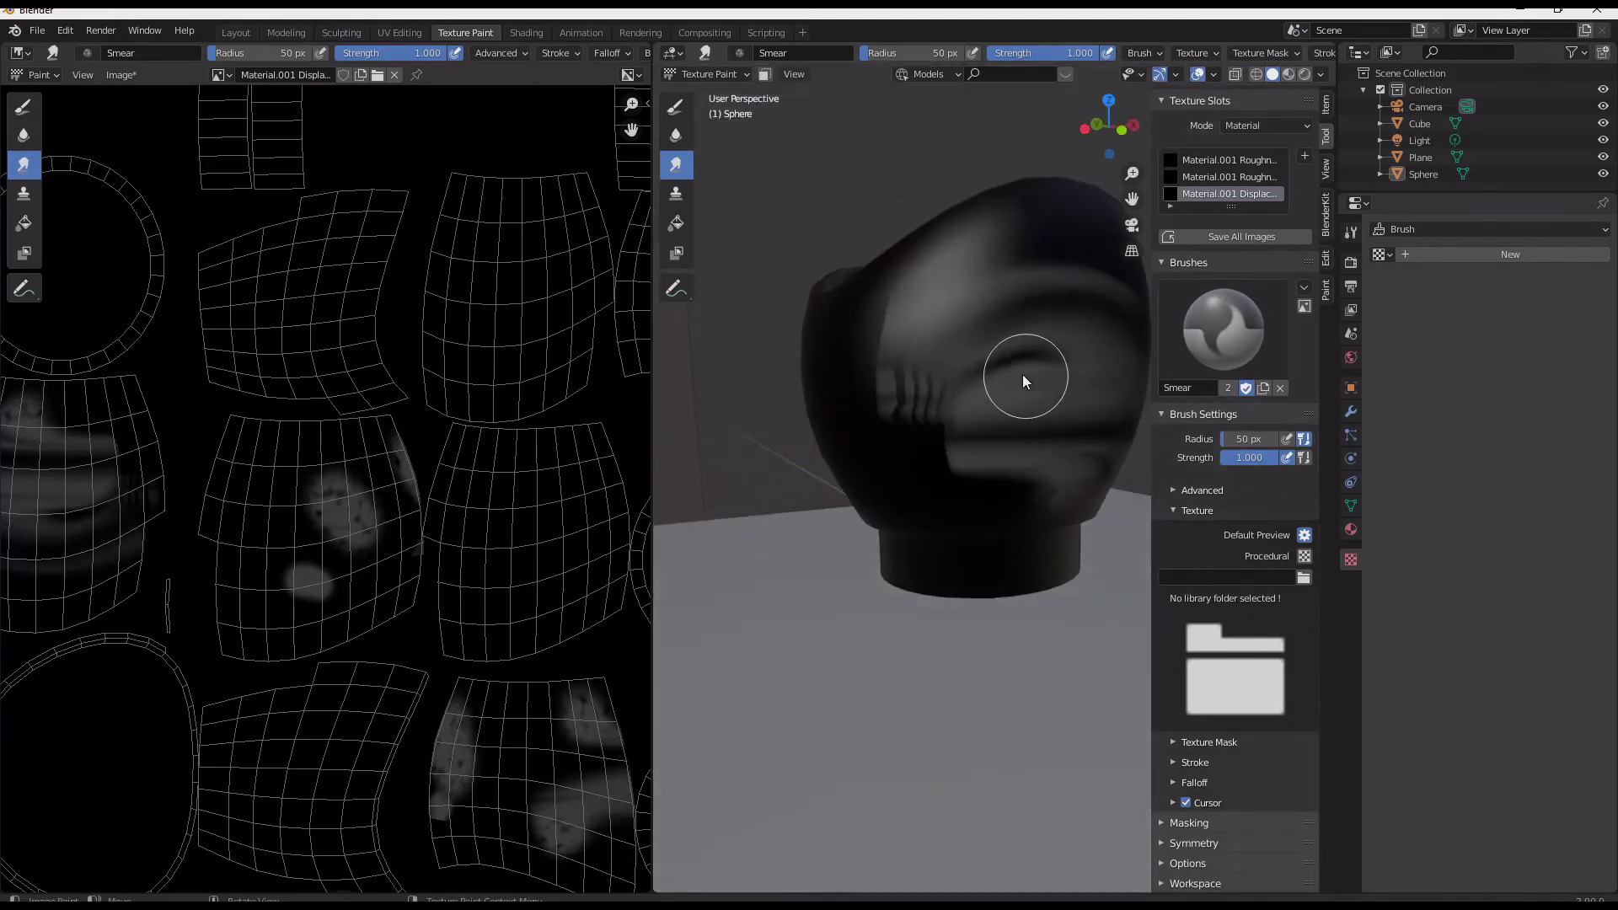
Smear the grey streaks down the adjoining side, along the lower edge above the foot, and across the next face.
mouse_move(1023, 375)
mouse_down()
mouse_move(855, 447)
mouse_move(994, 415)
mouse_move(983, 472)
mouse_up()
mouse_move(983, 472)
middle_down()
mouse_move(1048, 463)
mouse_move(910, 469)
middle_up()
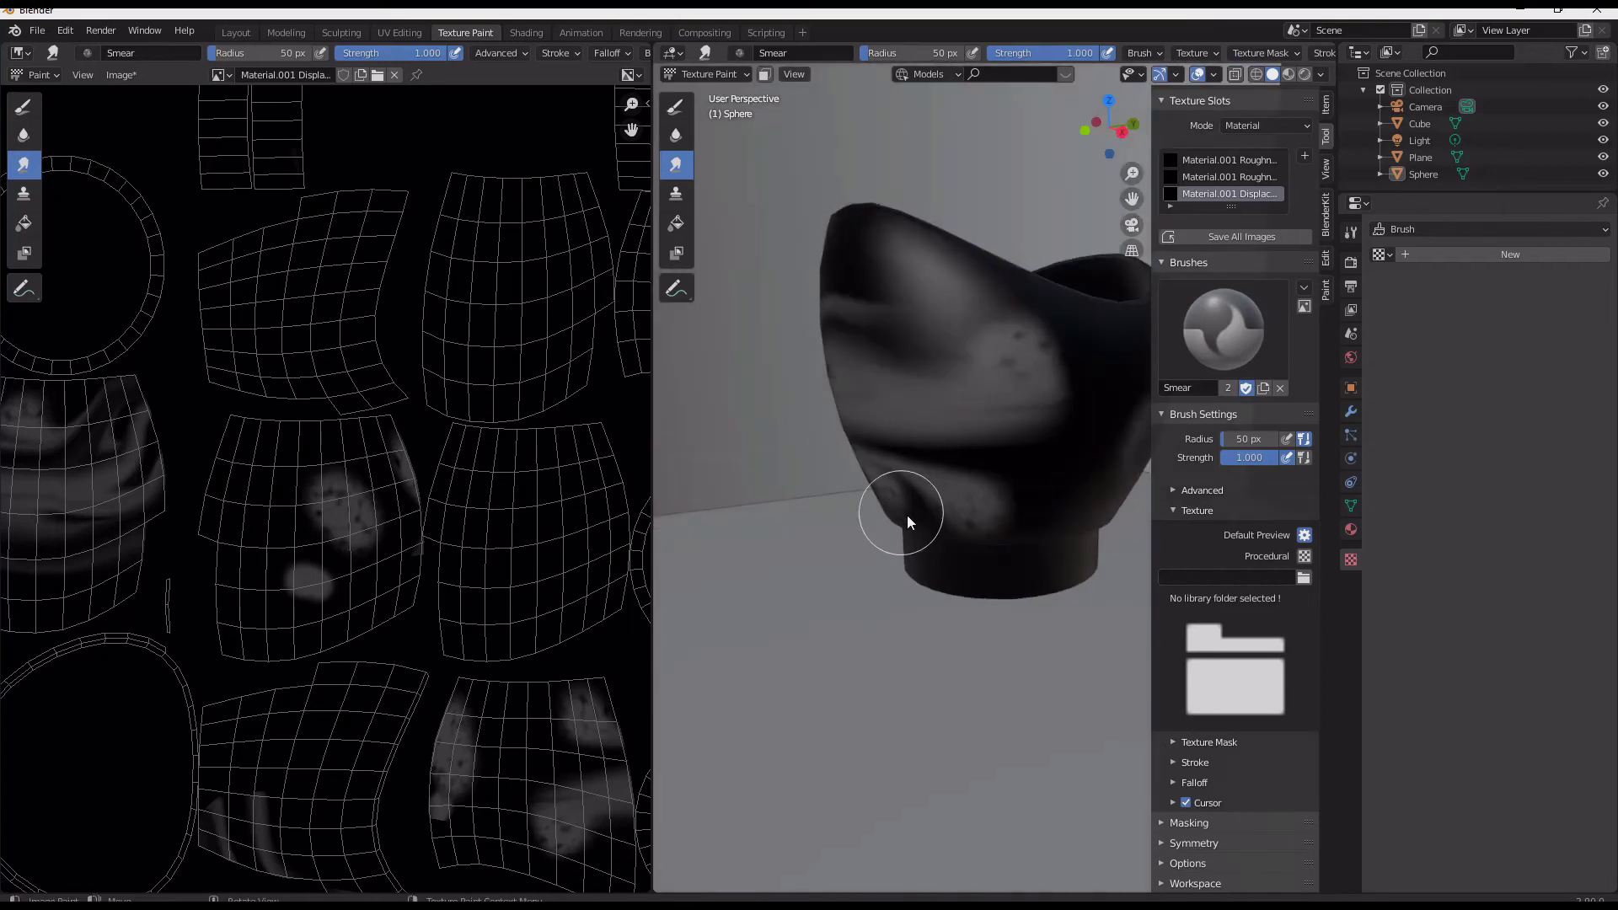
drag(907, 521, 1022, 507)
middle_drag(1022, 507, 899, 393)
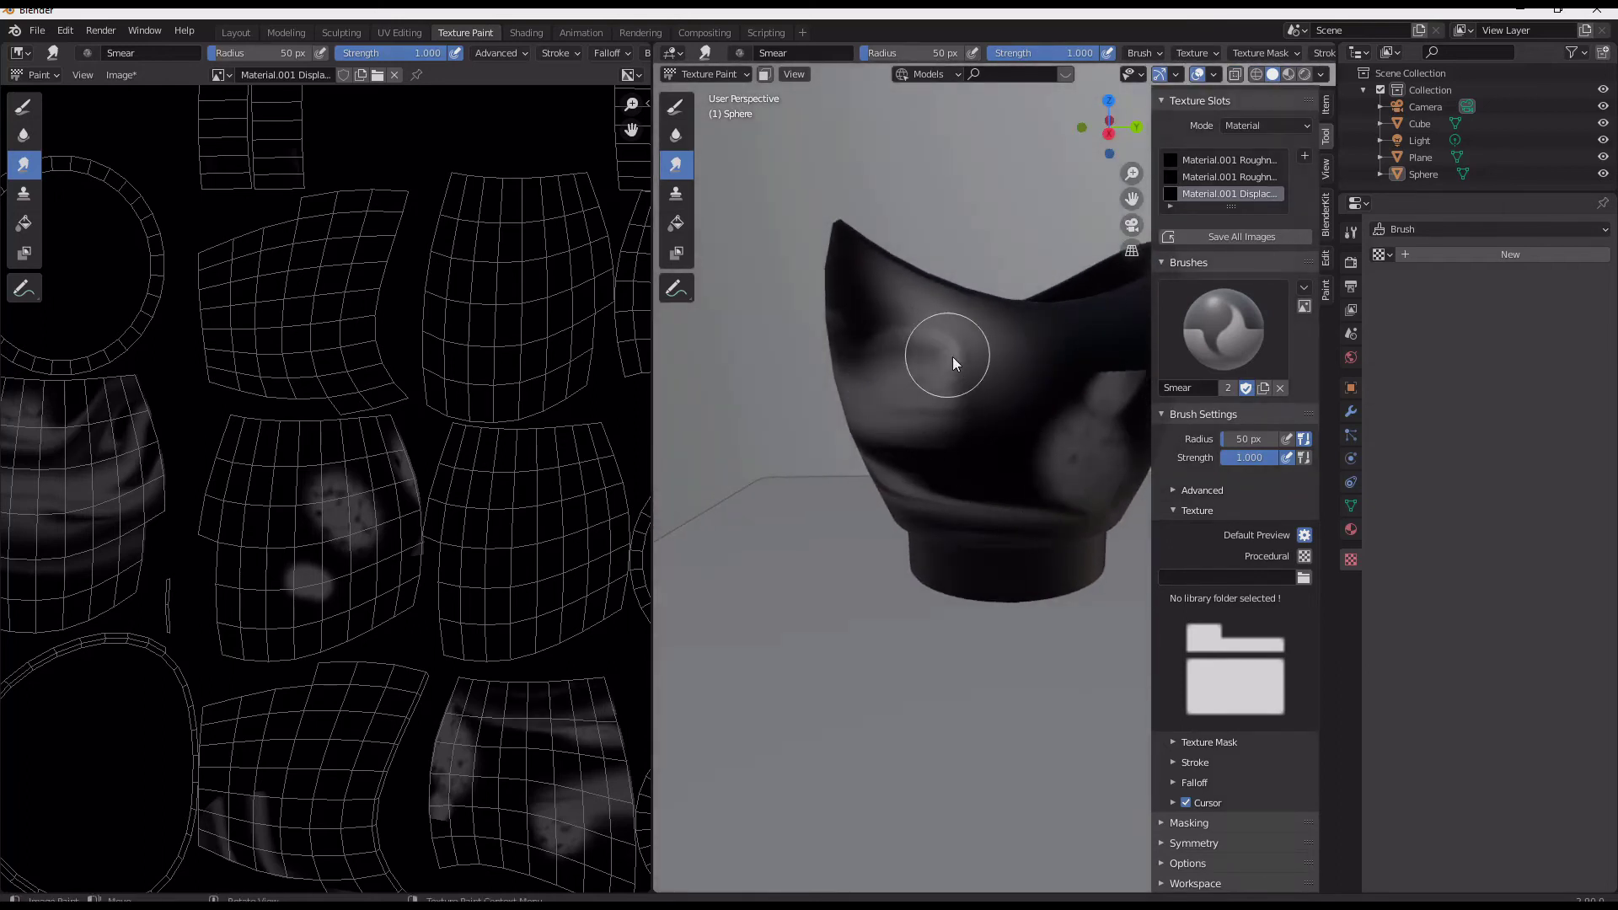
drag(952, 362, 1077, 400)
middle_drag(1077, 400, 890, 398)
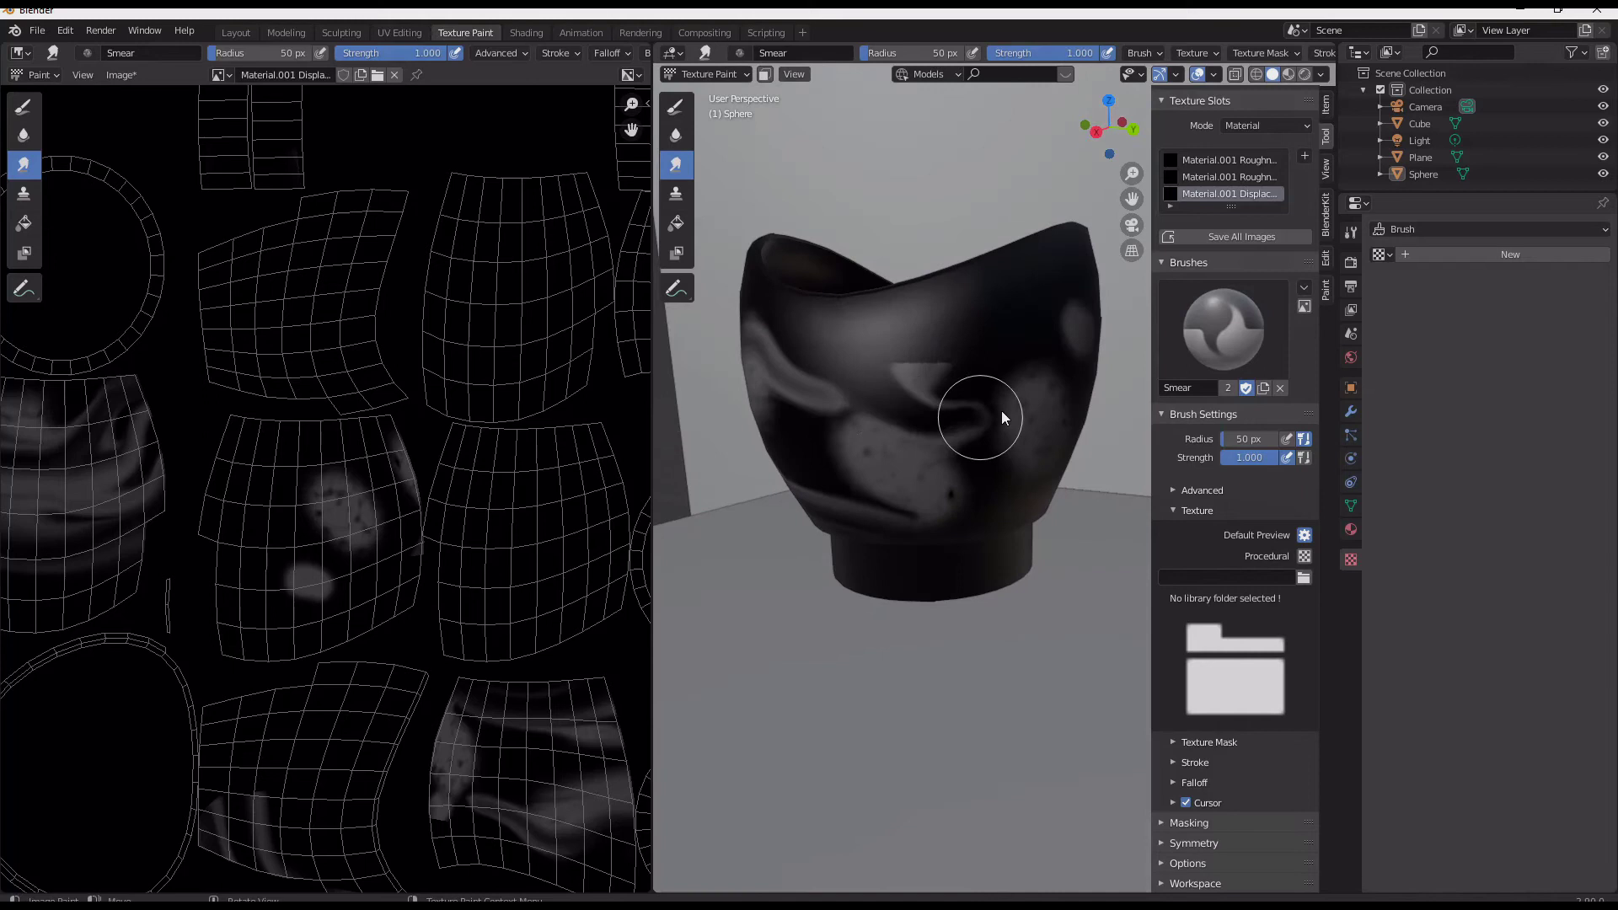
Smear the remaining speckled patches and the round grey spot into wavy streaks running onto the neighbouring sides.
drag(901, 390, 1064, 427)
drag(873, 485, 1045, 536)
middle_drag(1043, 536, 896, 516)
mouse_move(897, 515)
mouse_down()
mouse_move(1004, 484)
mouse_move(1074, 489)
mouse_up()
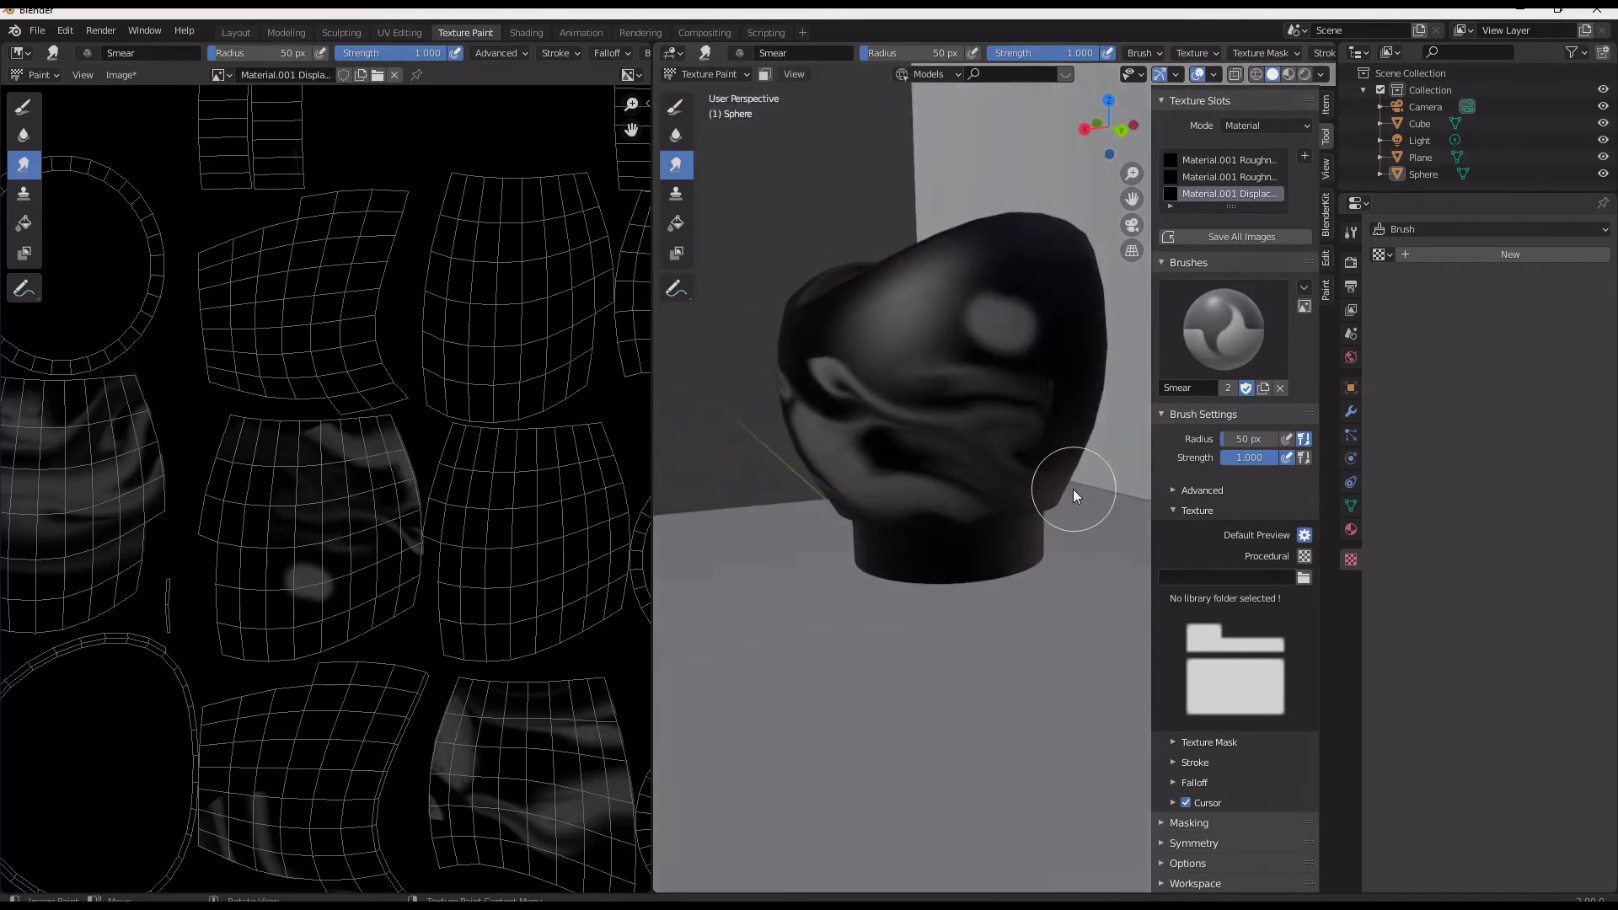
drag(973, 305, 1087, 345)
mouse_move(1087, 345)
middle_down()
mouse_move(998, 416)
mouse_move(957, 332)
middle_up()
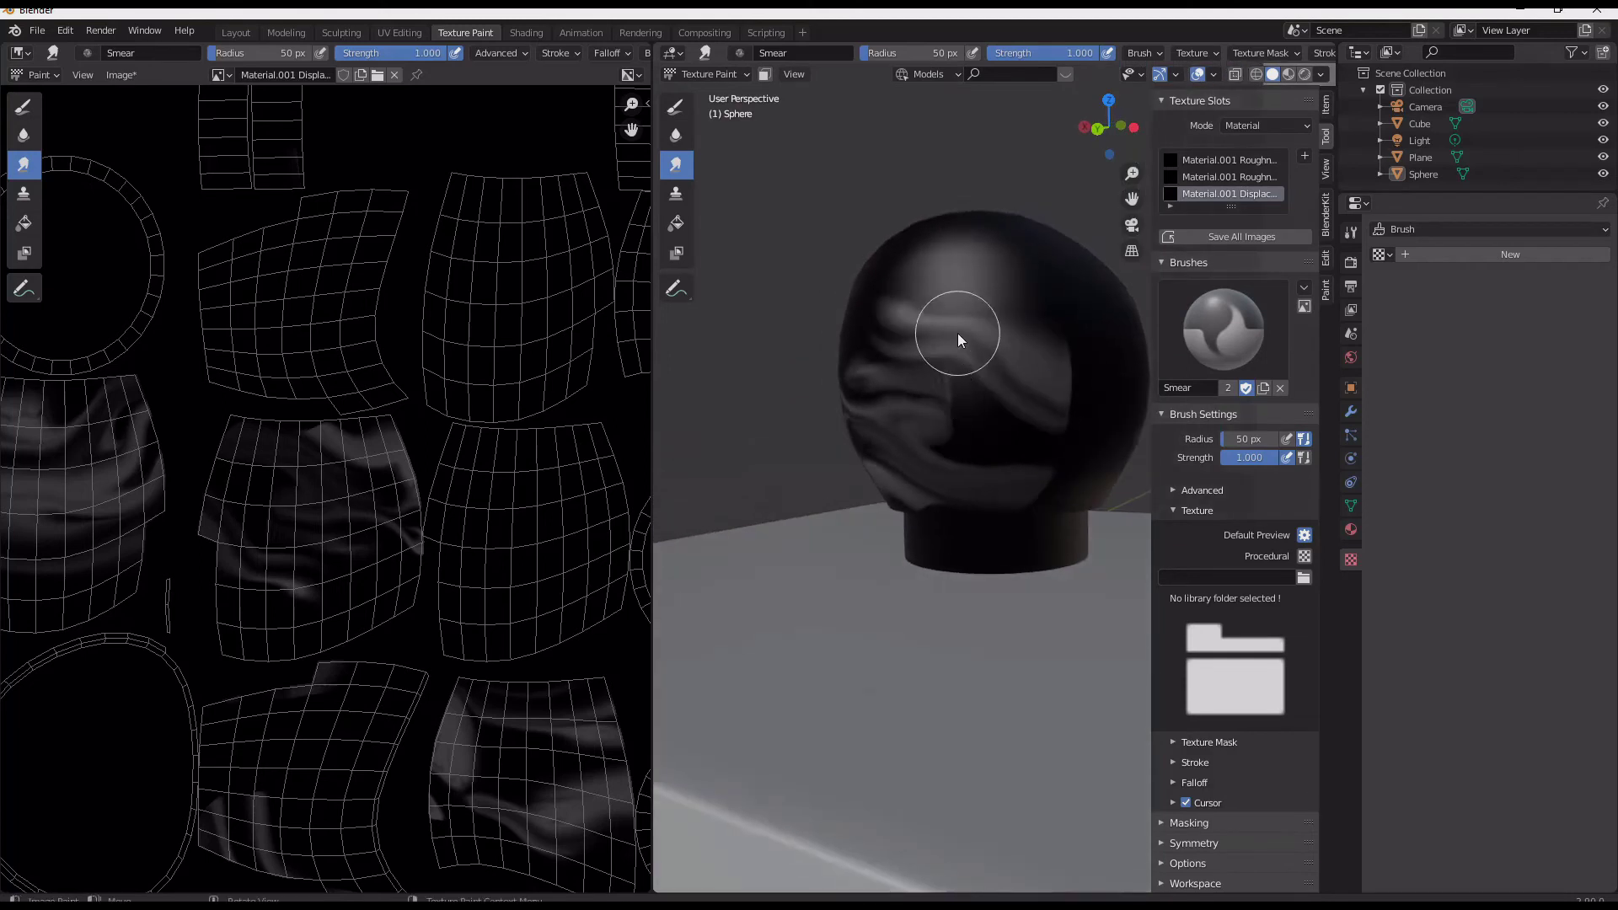
Extend the smeared grey streaks along the lower part of the bowl's far side, just above the foot.
scroll(970, 434, up, 5)
middle_drag(1040, 428, 985, 443)
scroll(969, 435, down, 2)
drag(974, 495, 1066, 504)
mouse_move(1065, 504)
middle_down()
mouse_move(1016, 531)
mouse_move(959, 509)
middle_up()
scroll(957, 508, up, 4)
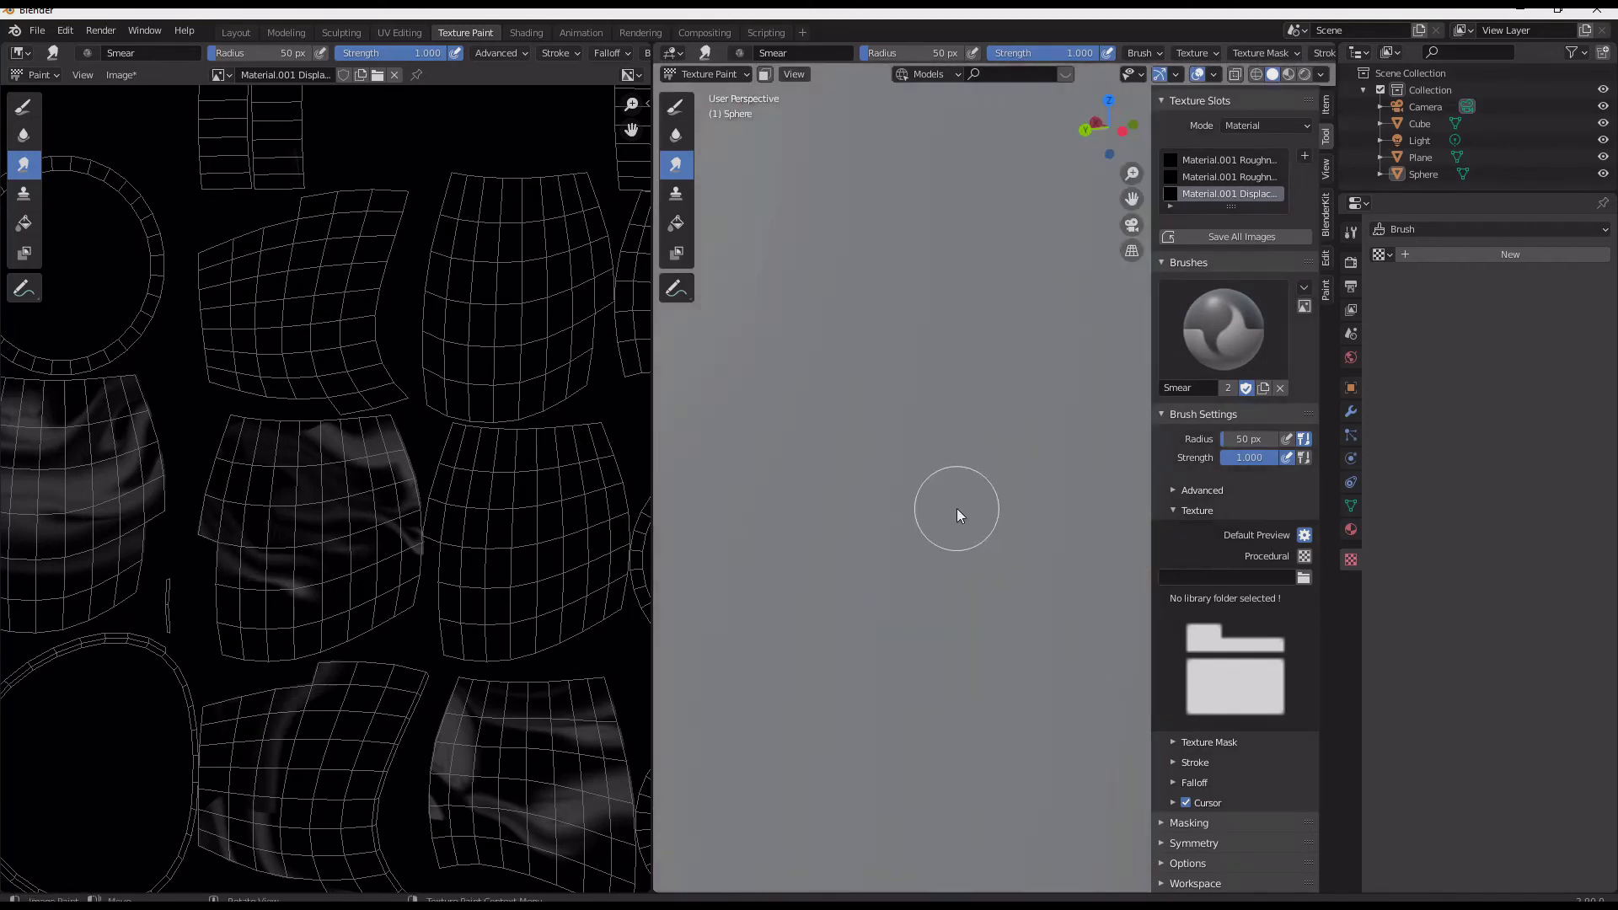
scroll(936, 505, down, 4)
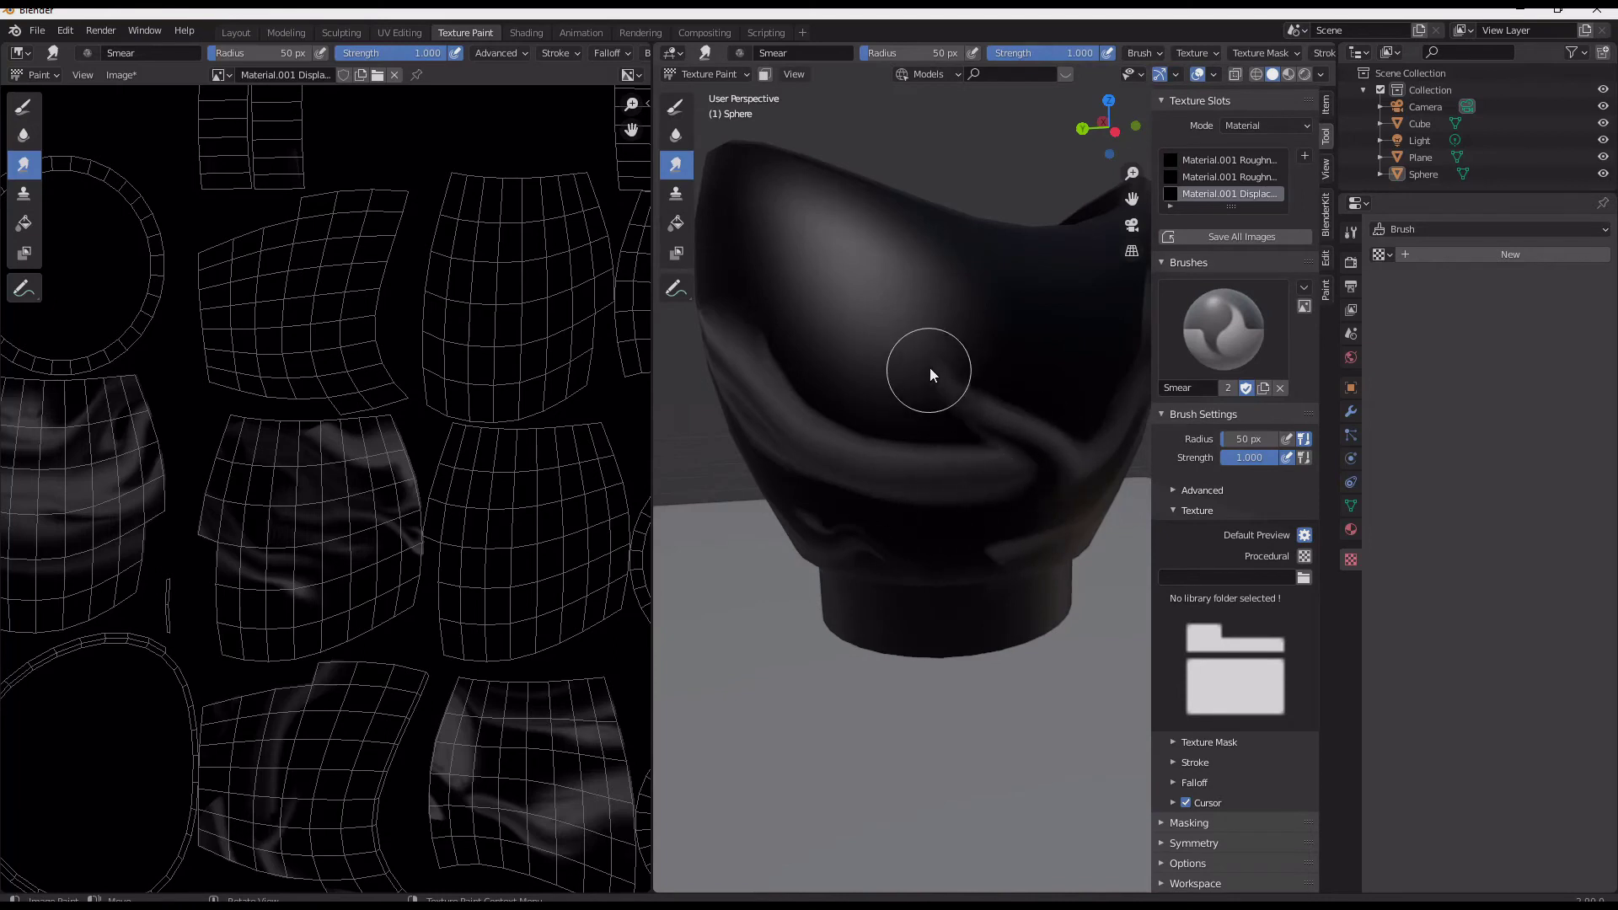
Switch the viewport to rendered shading and examine the displaced glass relief around the bowl's side.
middle_drag(893, 557, 1088, 513)
scroll(852, 543, down, 2)
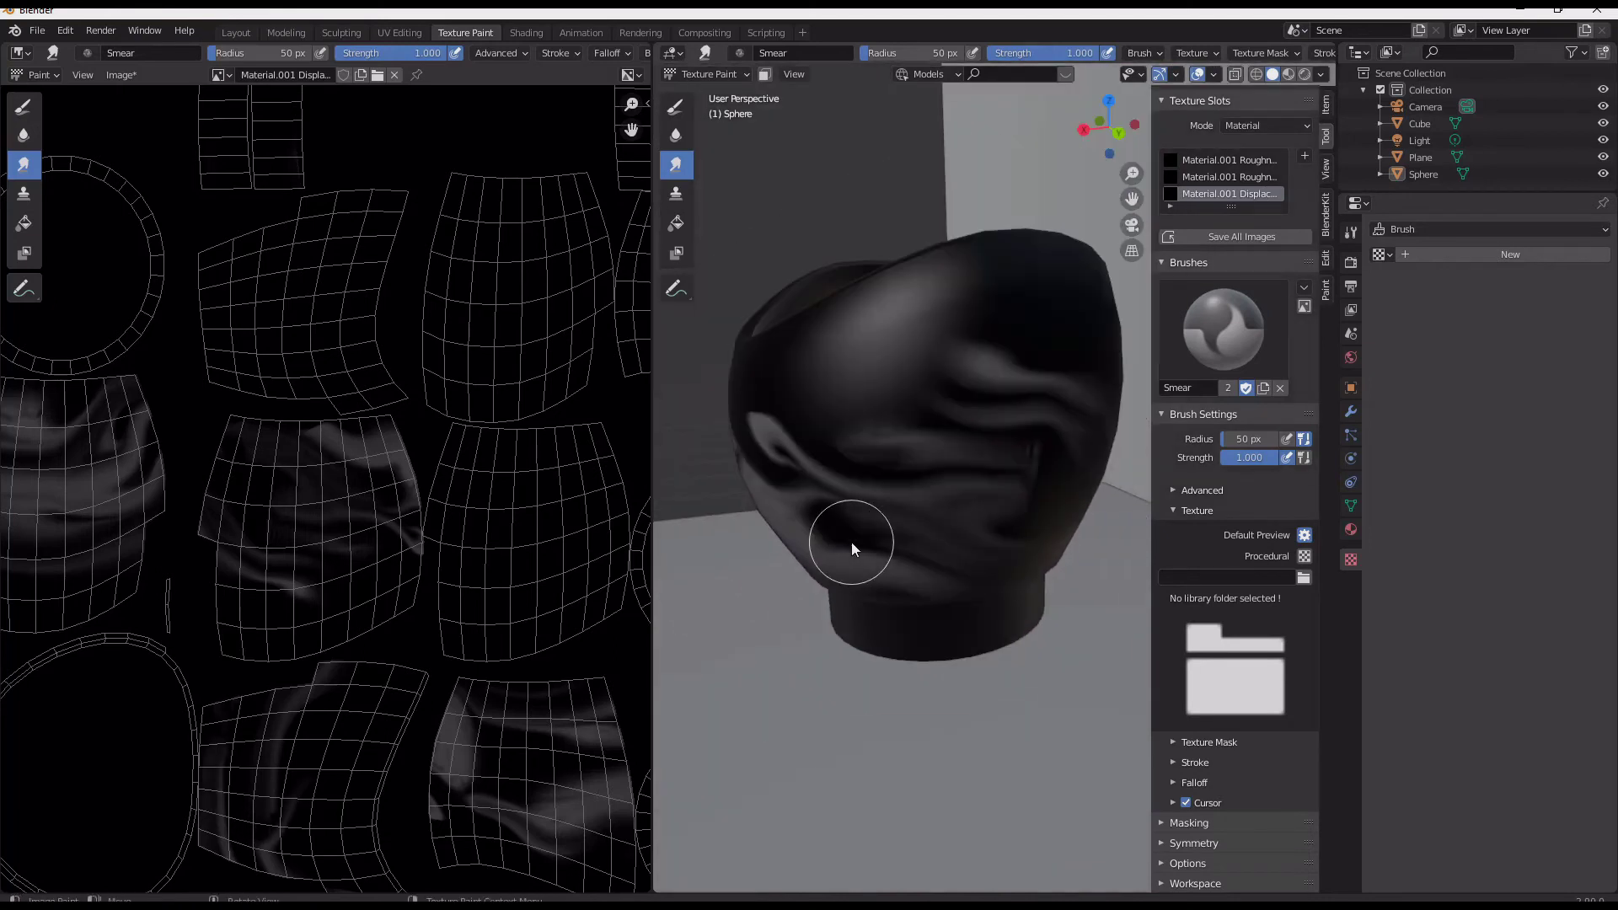
middle_drag(852, 543, 996, 539)
scroll(936, 536, down, 2)
key(z)
click(961, 452)
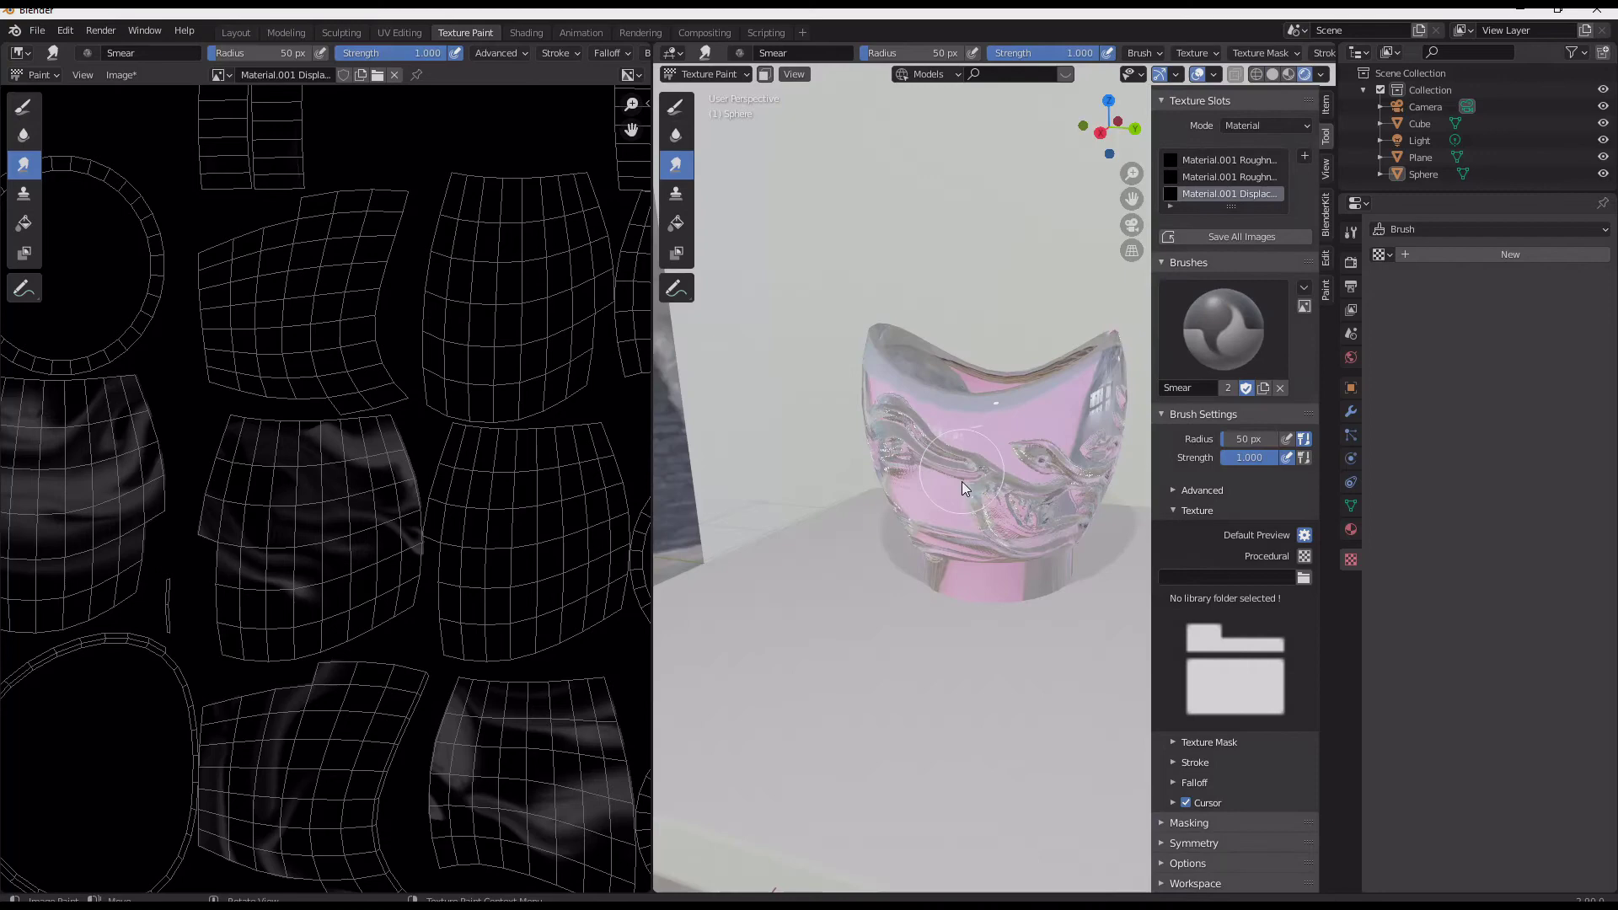
scroll(964, 539, up, 2)
scroll(954, 549, up, 3)
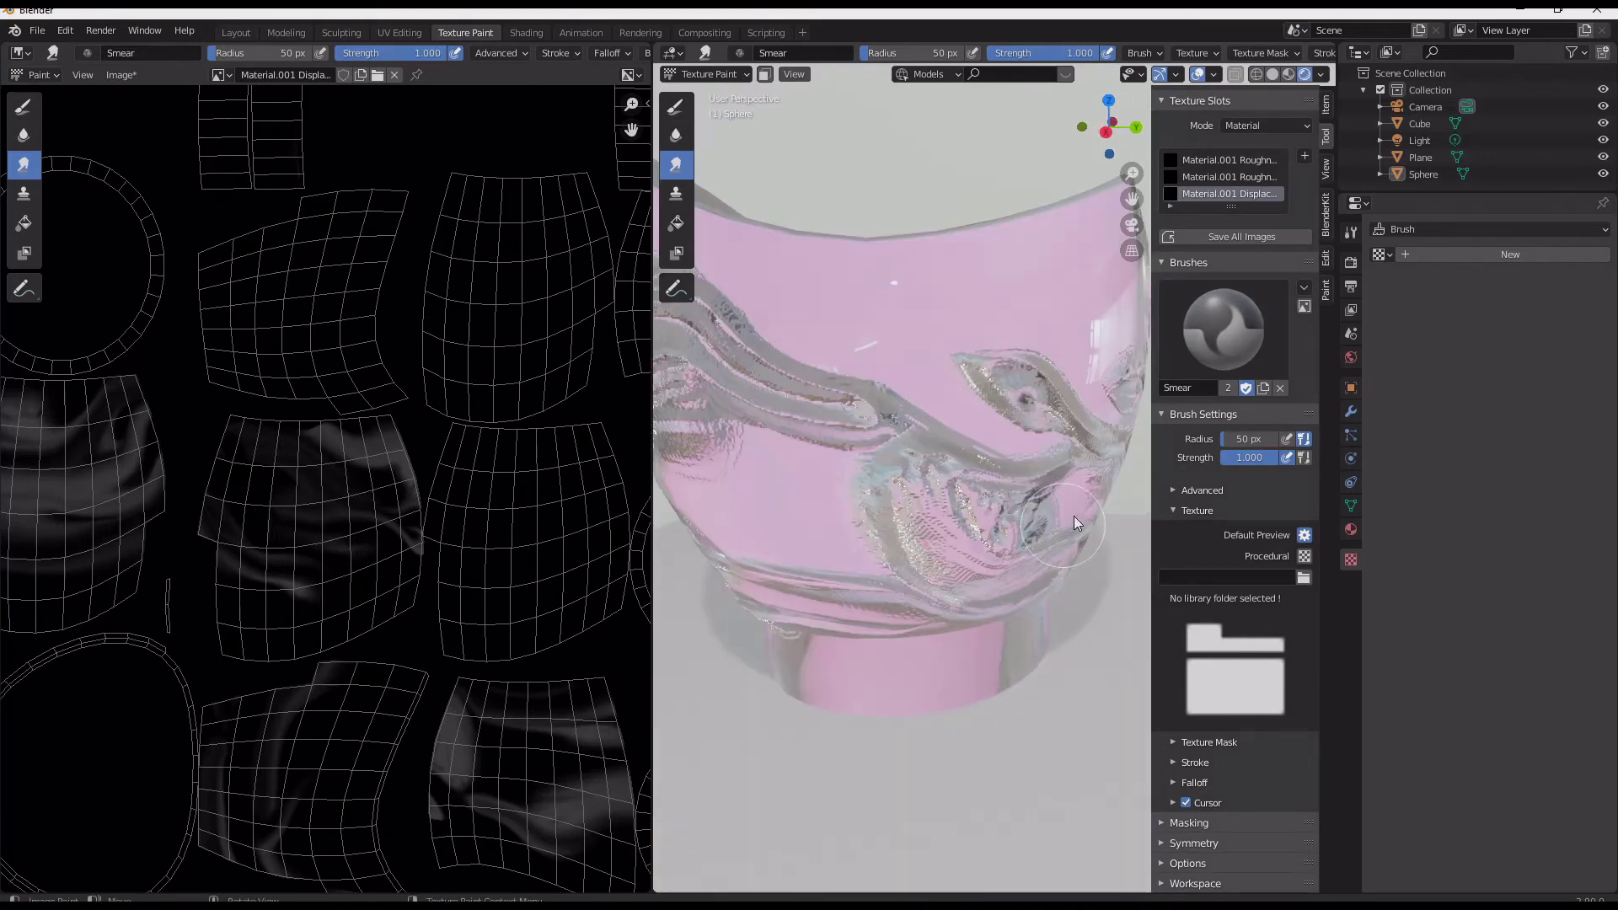
Open the Shading workspace and insert a Math node set to Multiply between the displacement texture and the Material Output's Displacement input.
click(533, 34)
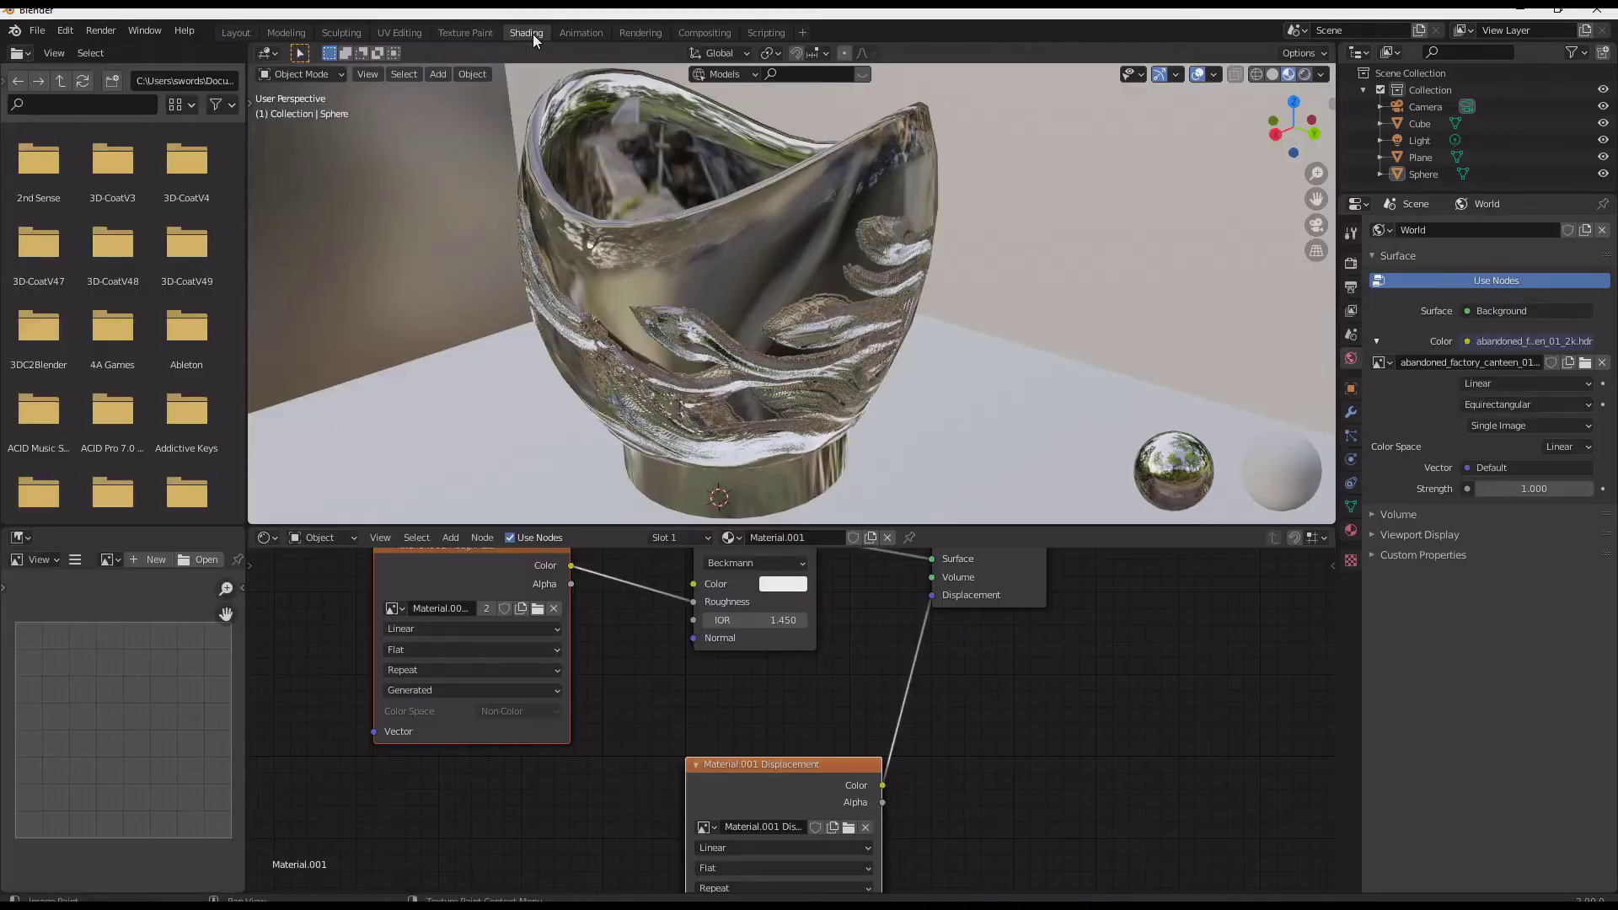
scroll(741, 382, up, 4)
scroll(928, 739, up, 1)
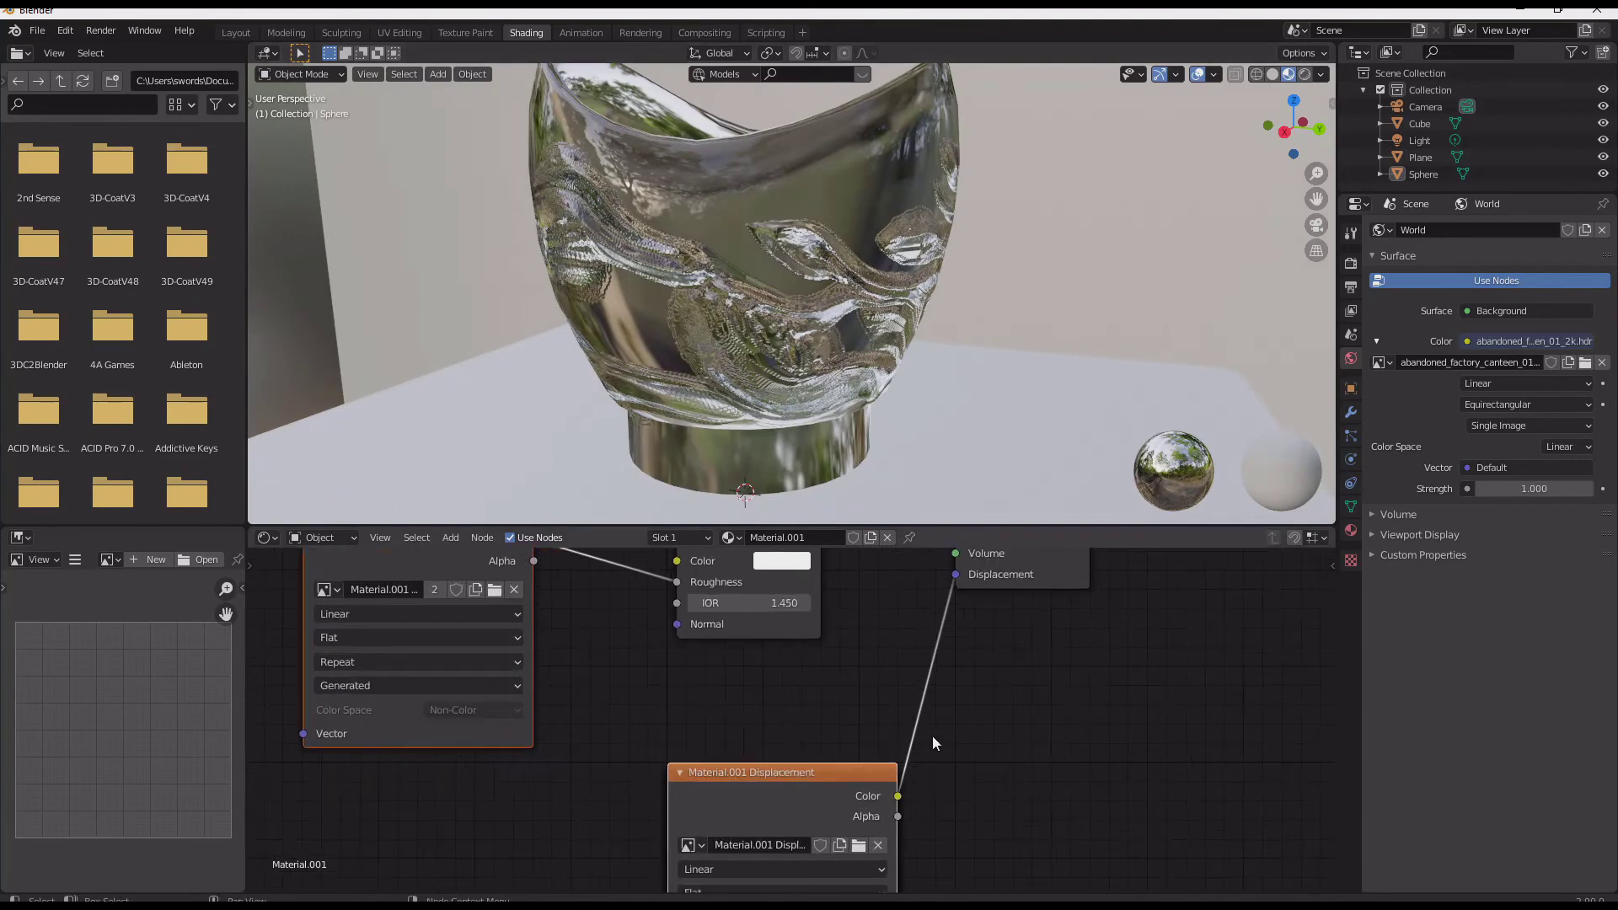
key(shift+a)
mouse_move(938, 733)
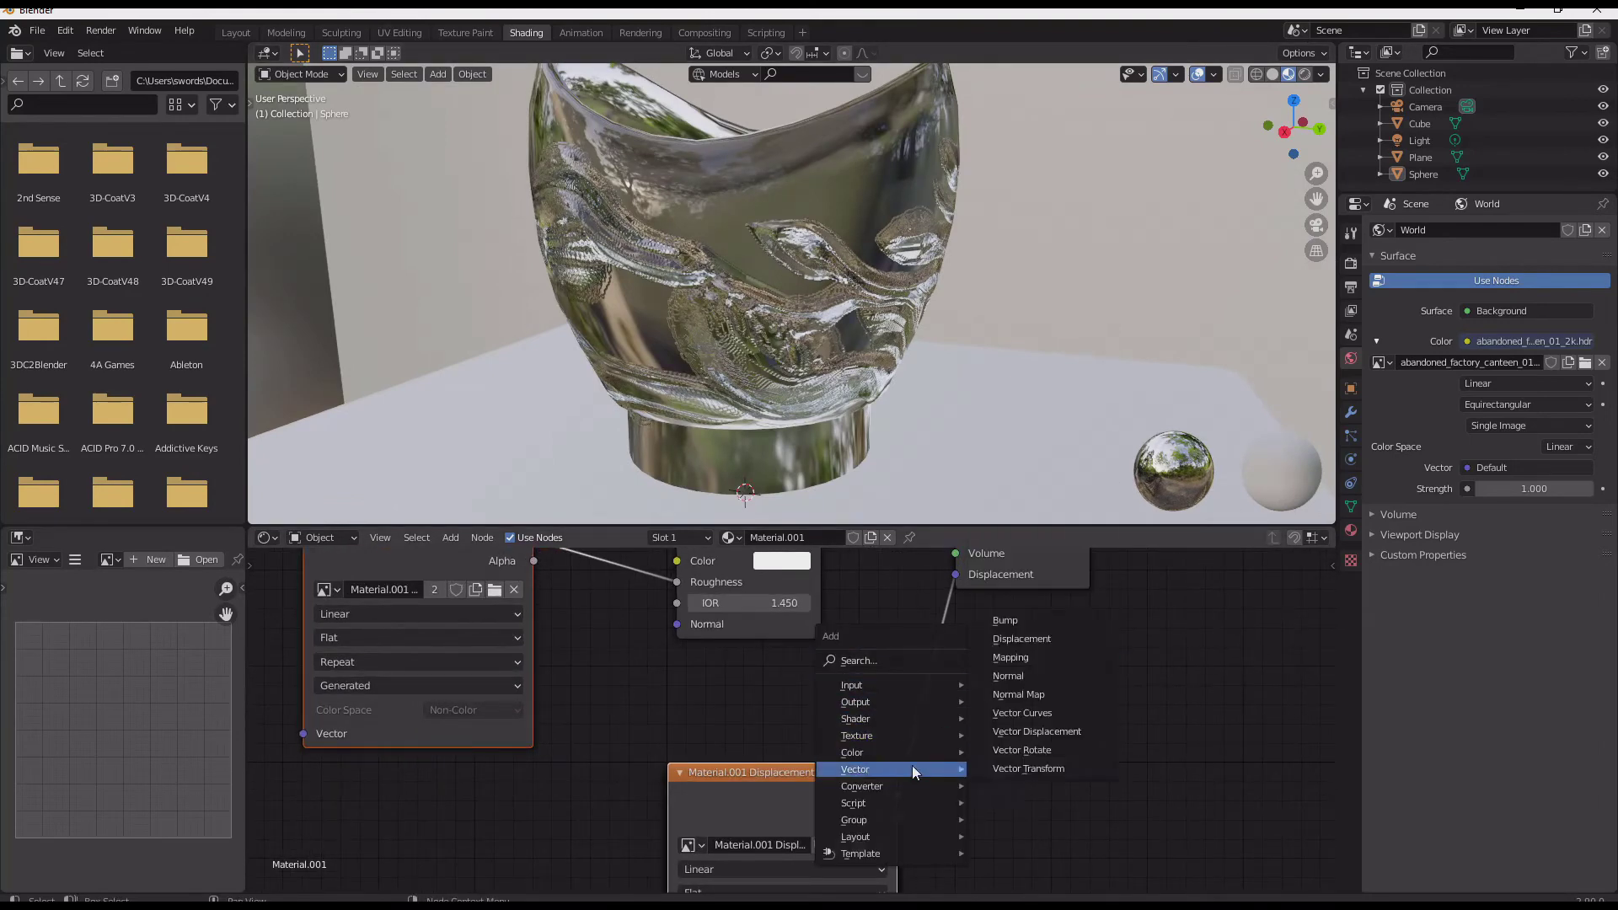
mouse_move(912, 786)
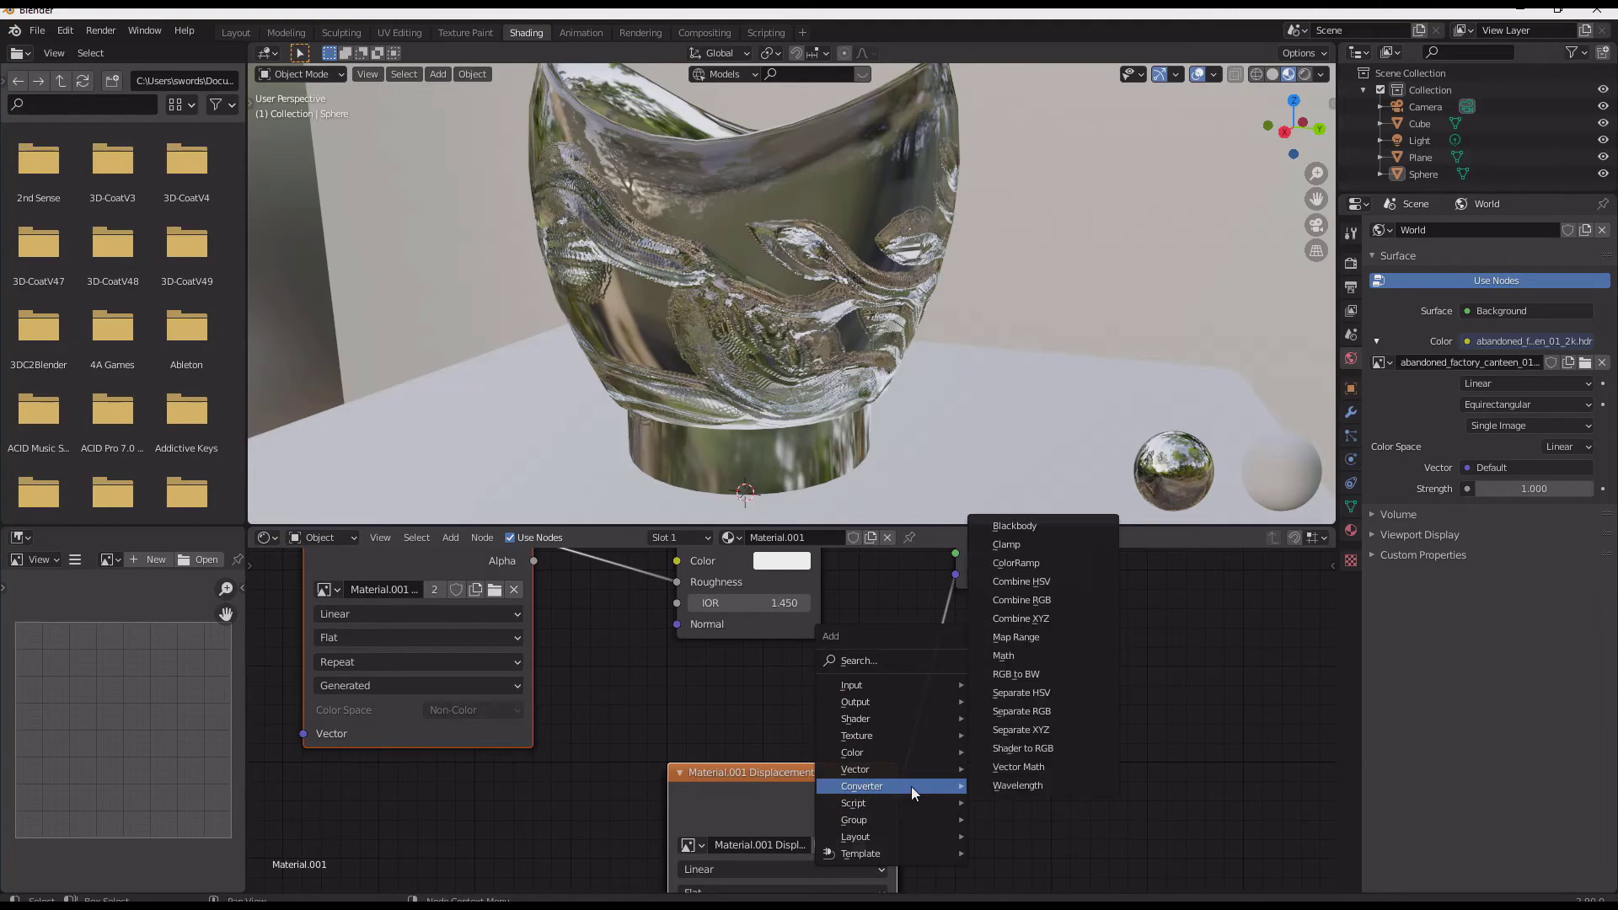
click(1044, 650)
click(1061, 725)
click(1060, 726)
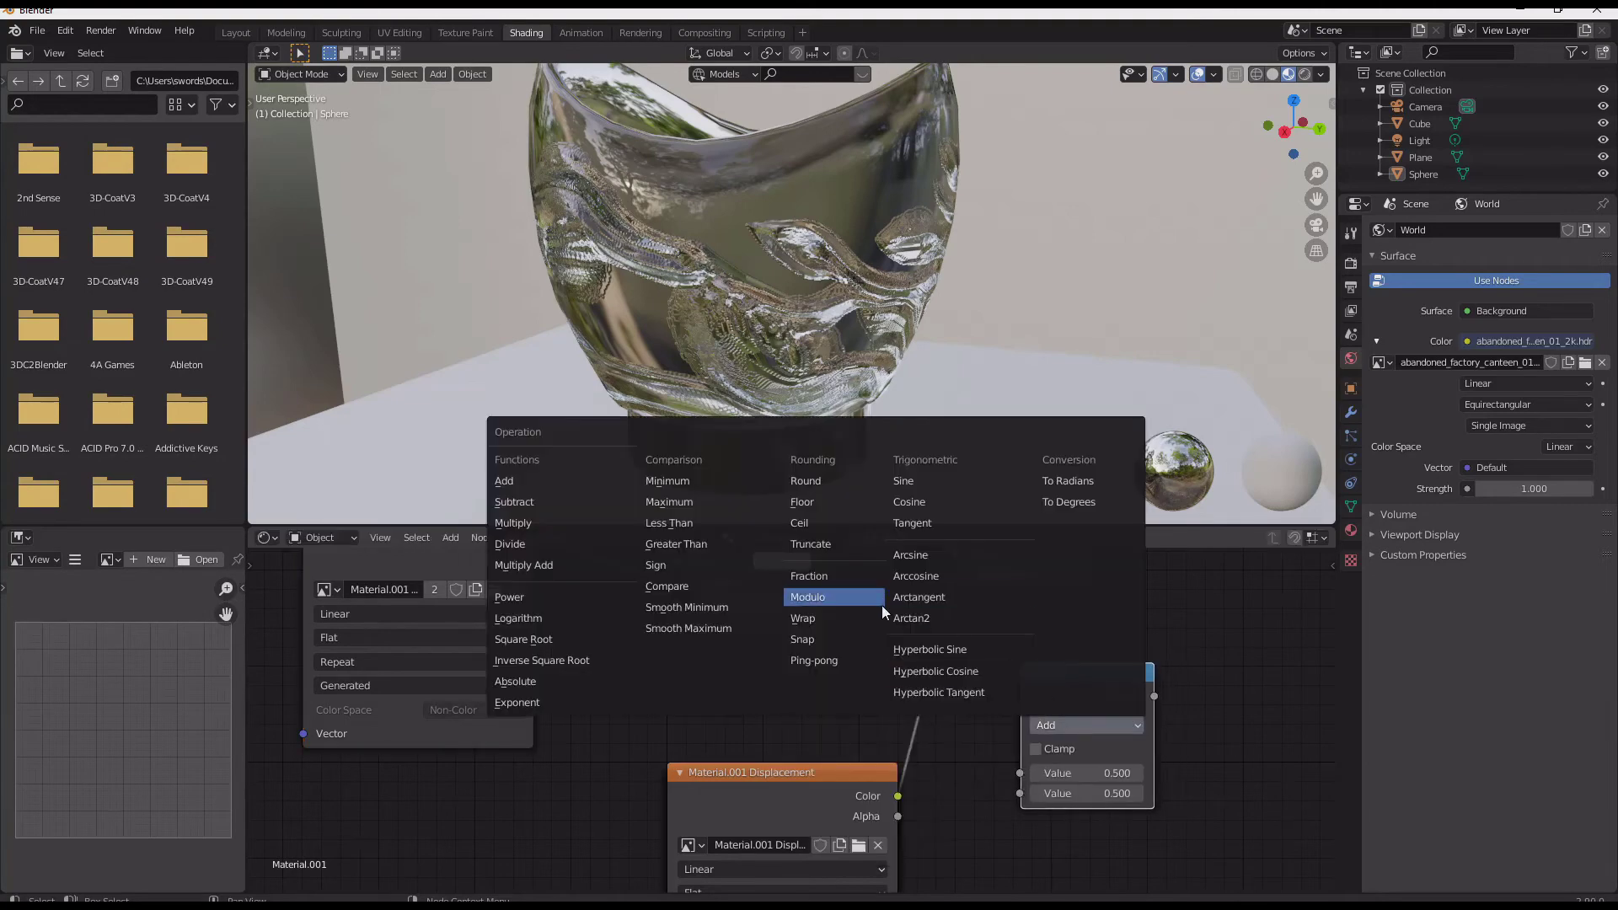
click(516, 523)
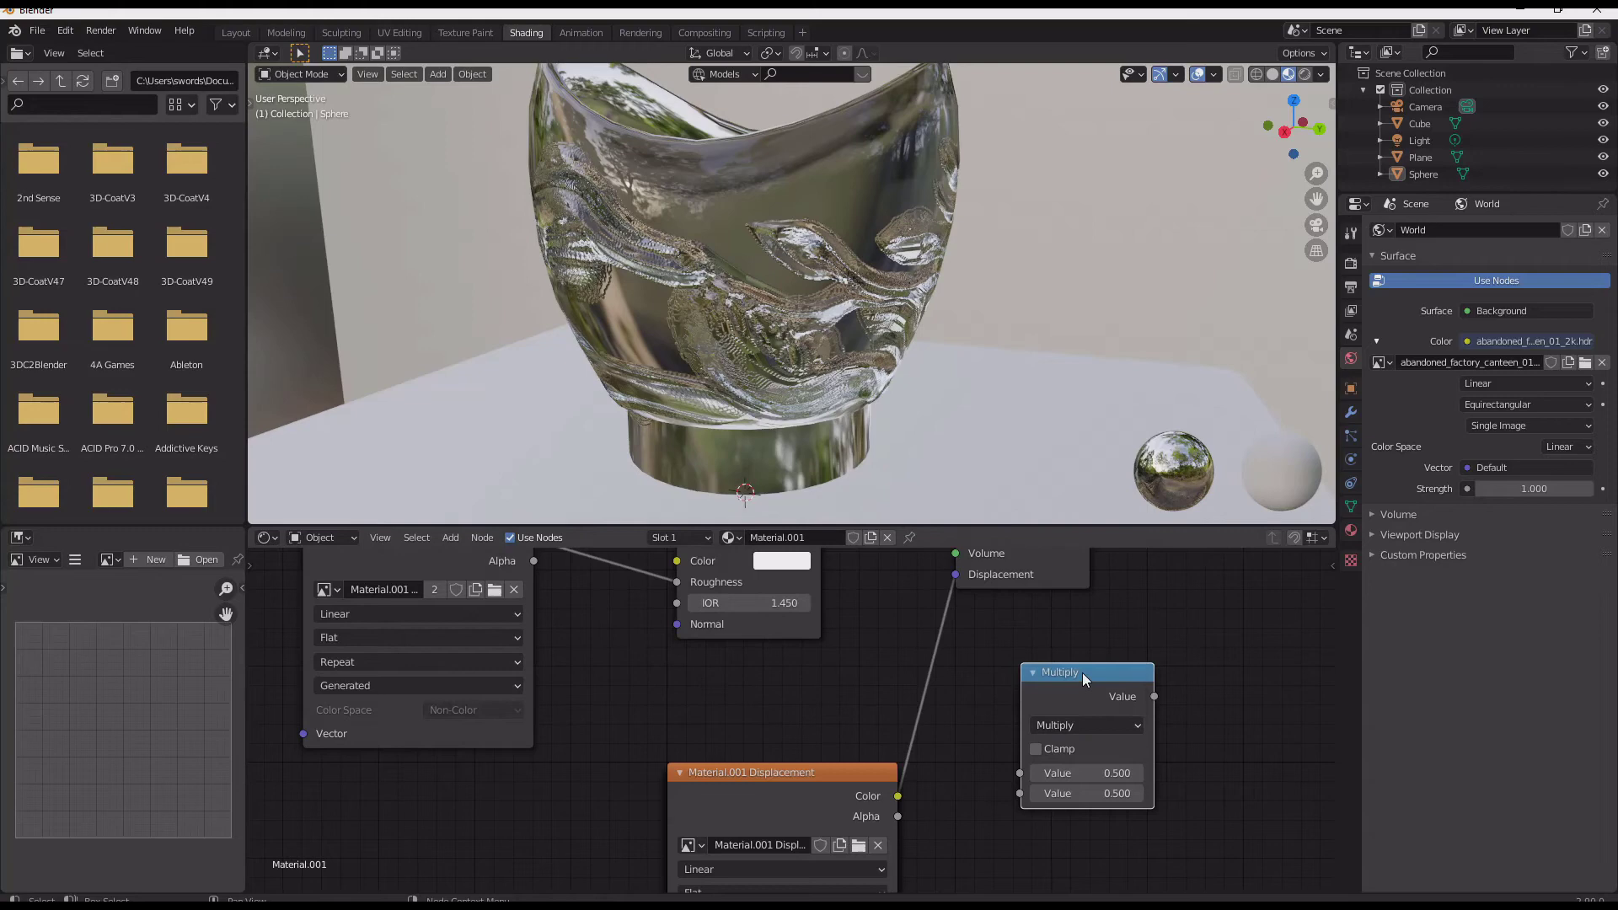
drag(1094, 679, 966, 685)
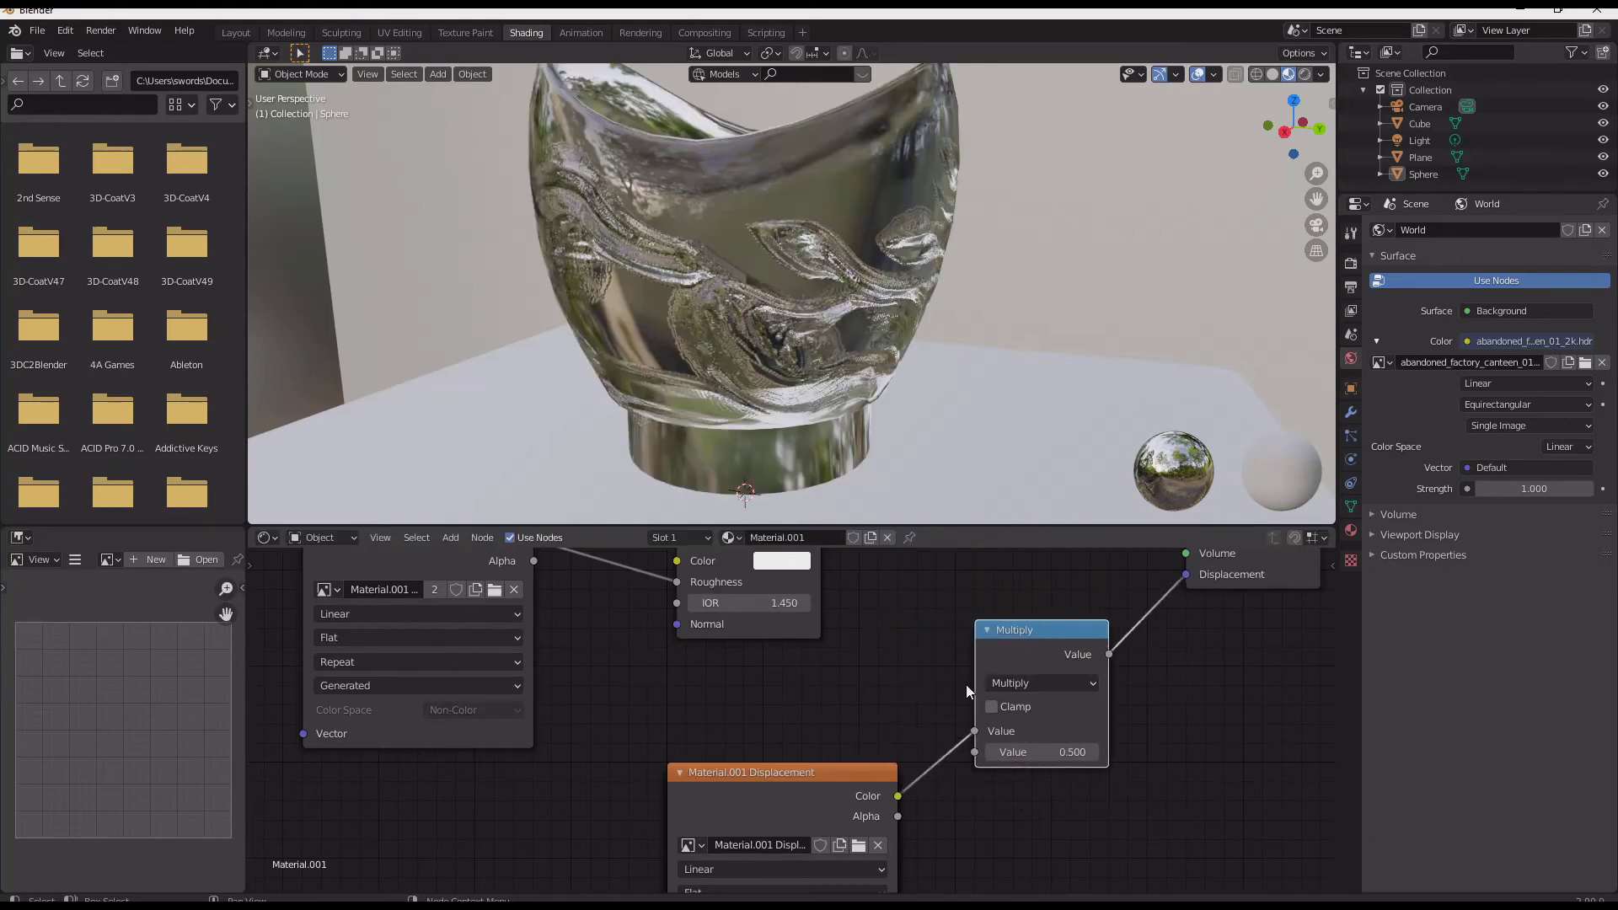
Set the Multiply node's second value to -0.080 and try its Clamp option on and off.
scroll(1061, 715, up, 2)
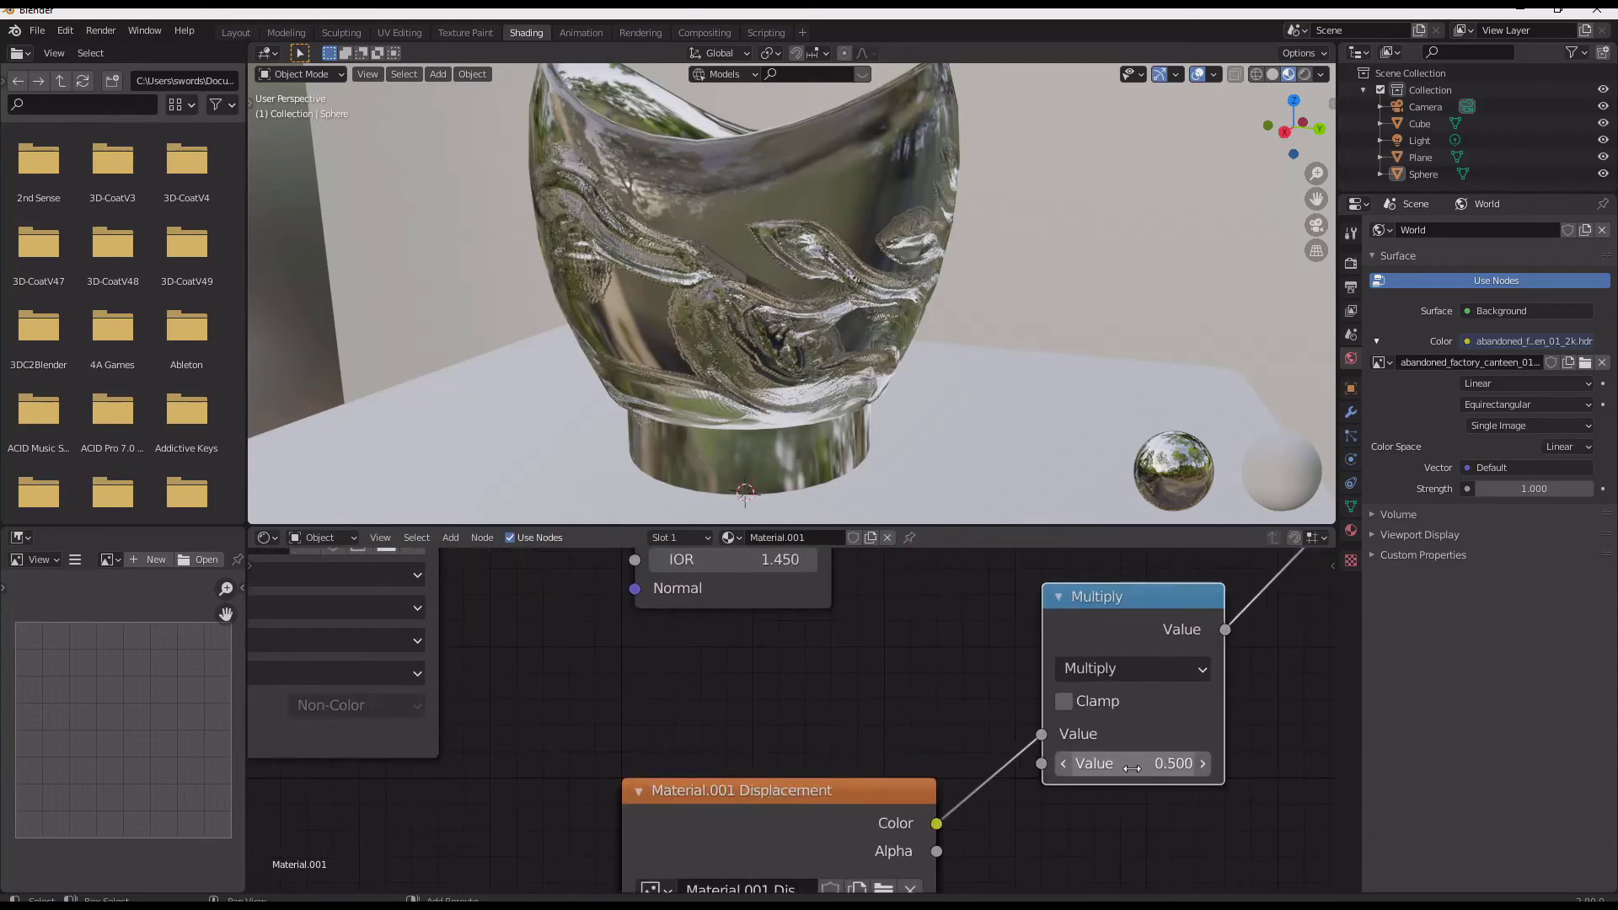
drag(1132, 768, 988, 768)
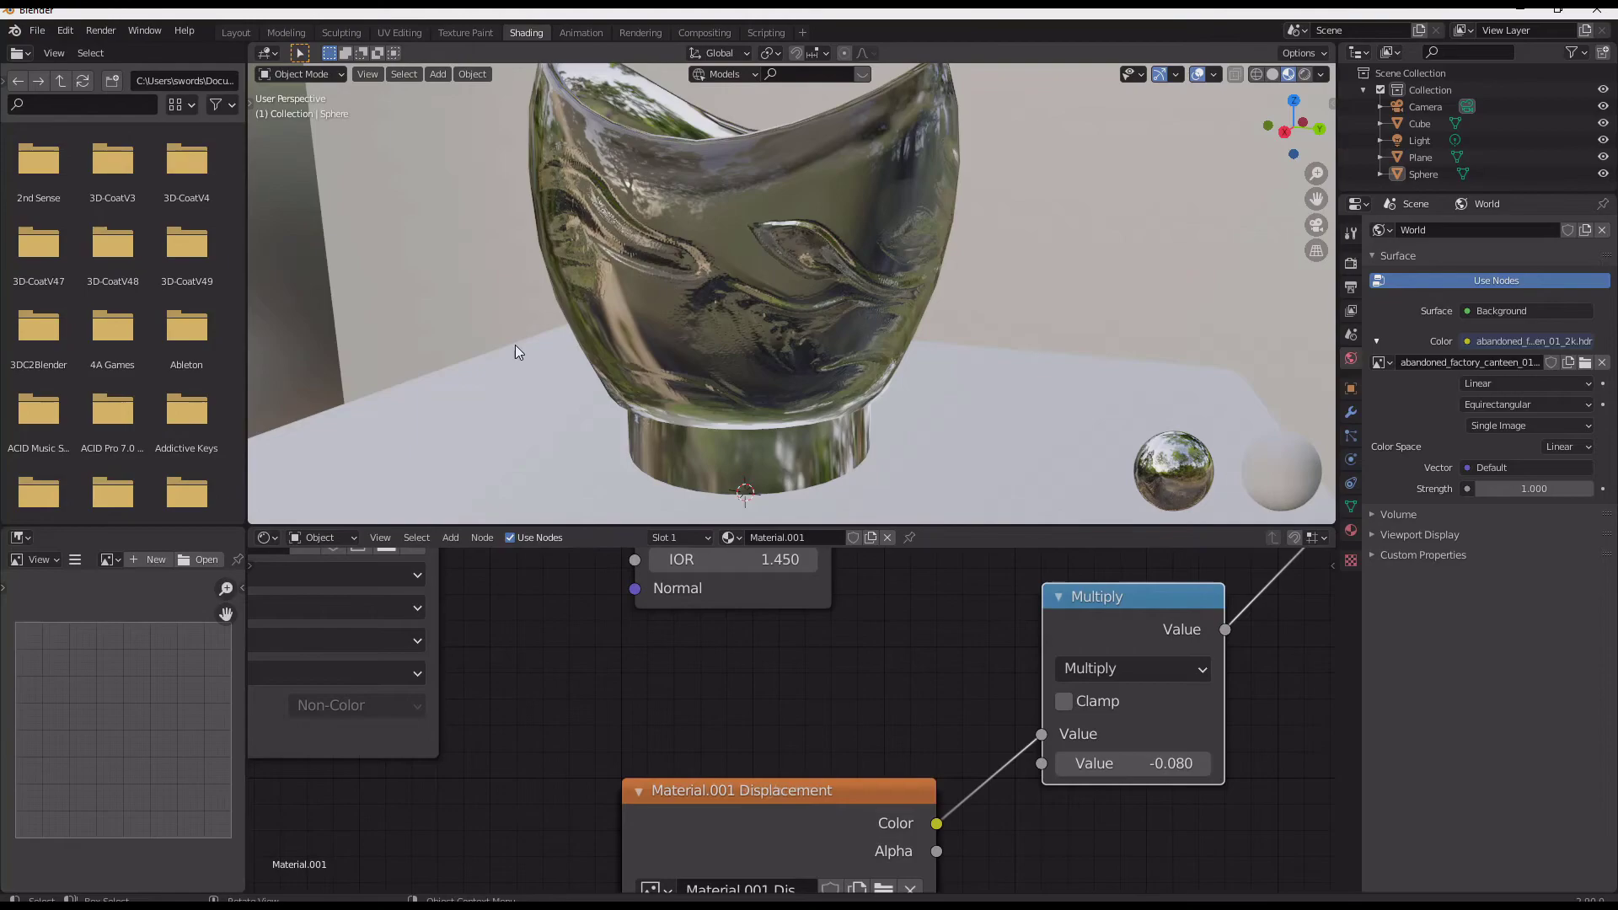
mouse_move(515, 347)
middle_down()
mouse_move(641, 305)
mouse_move(823, 349)
mouse_move(486, 347)
mouse_move(519, 351)
middle_up()
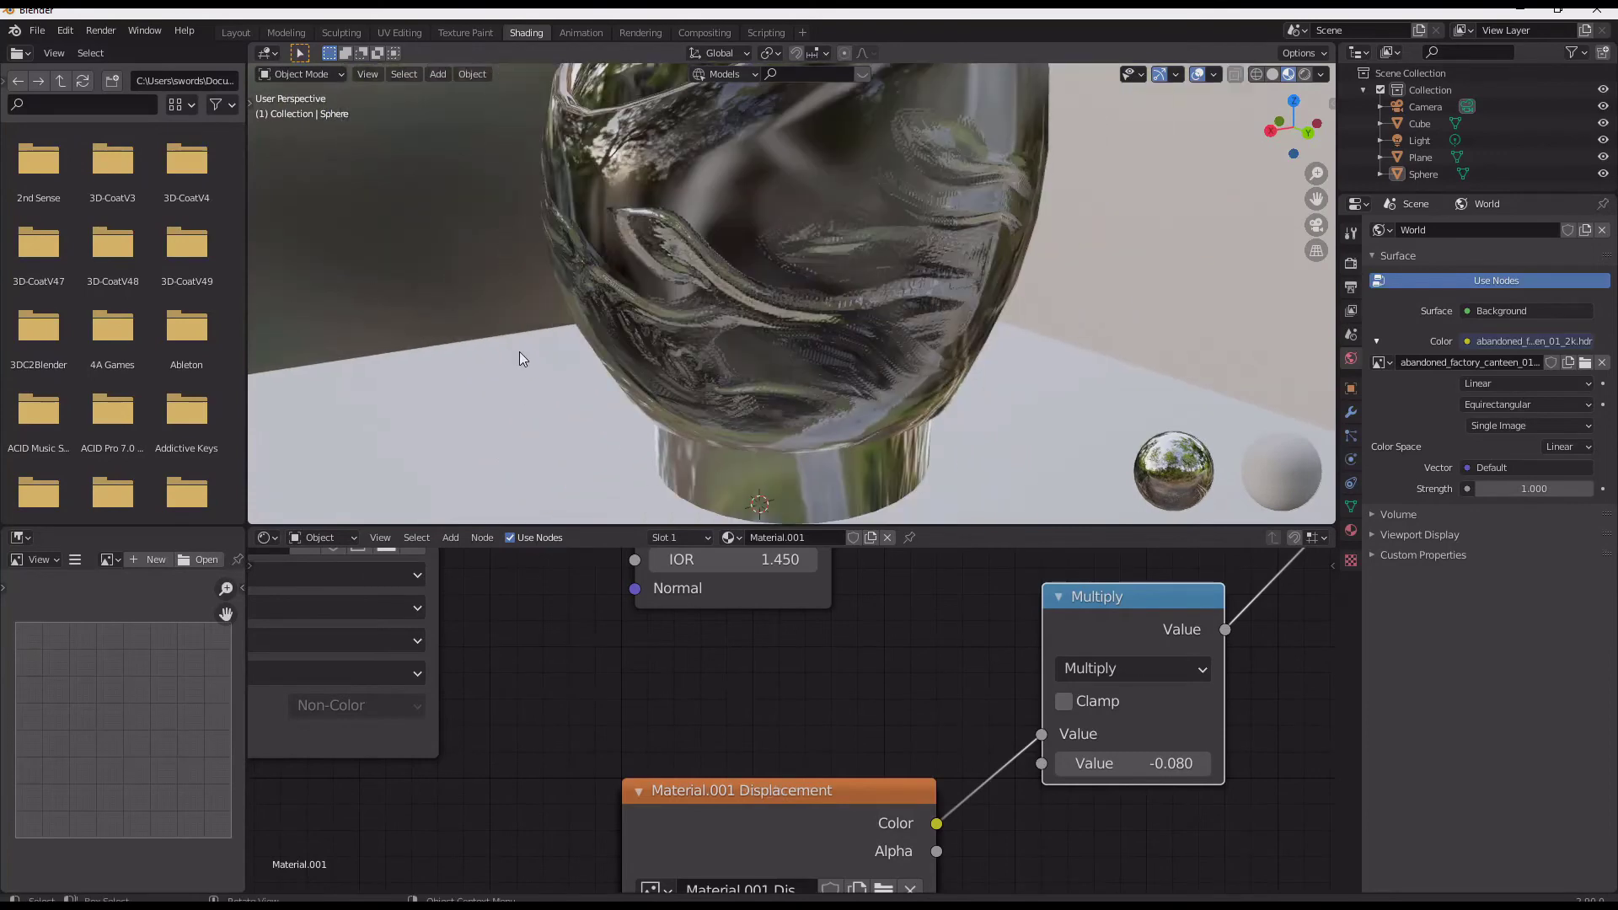
scroll(569, 372, up, 2)
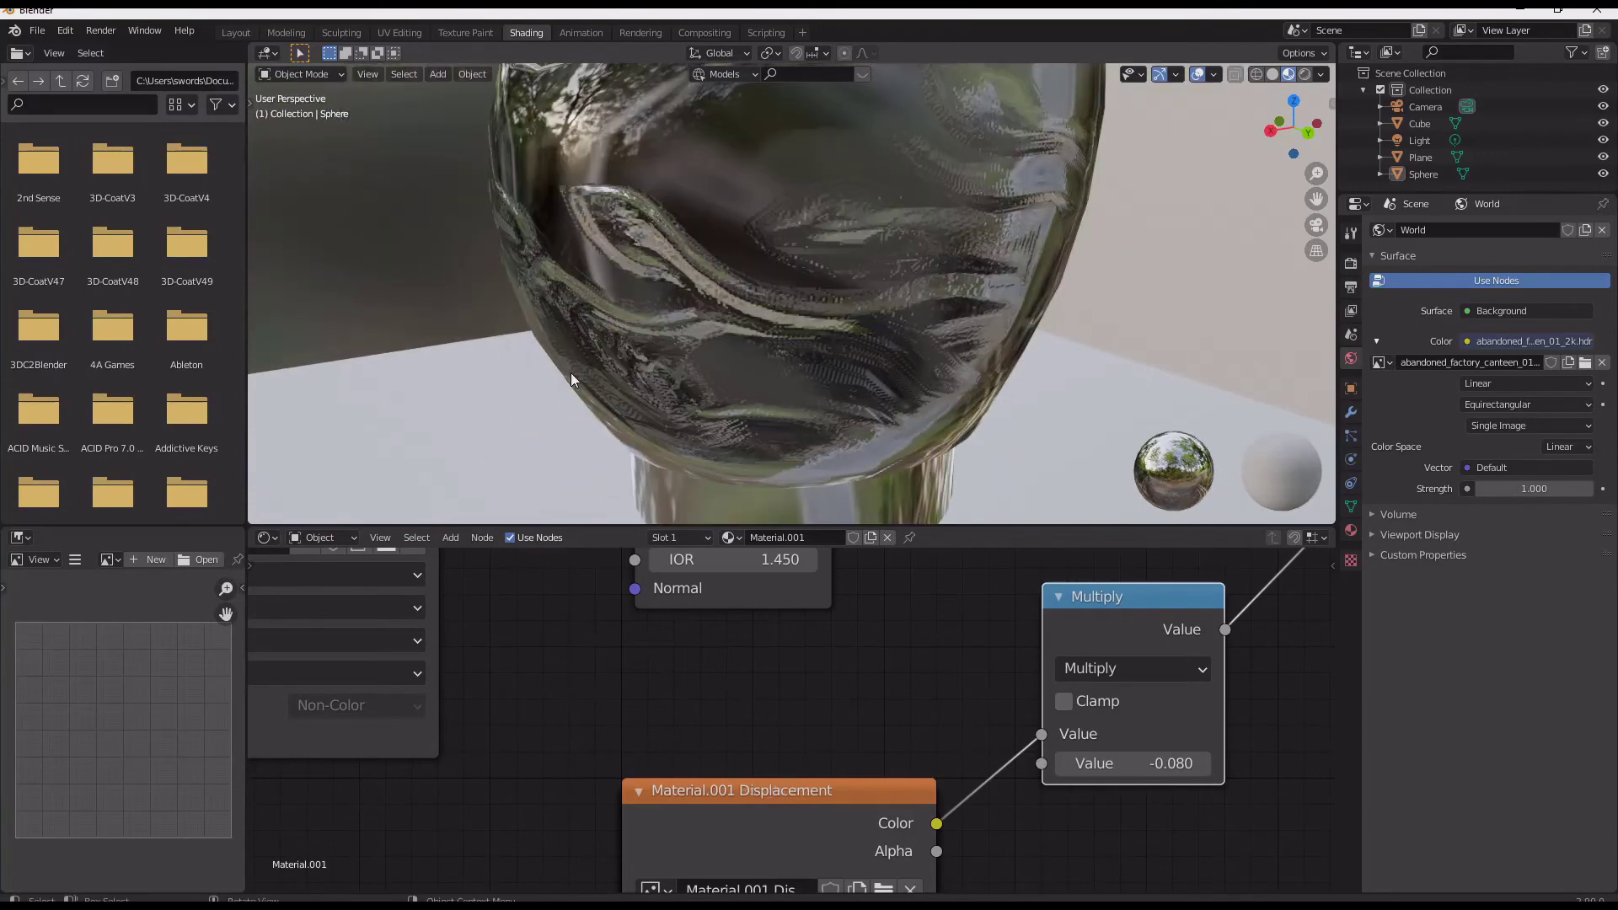
click(1062, 703)
click(1062, 703)
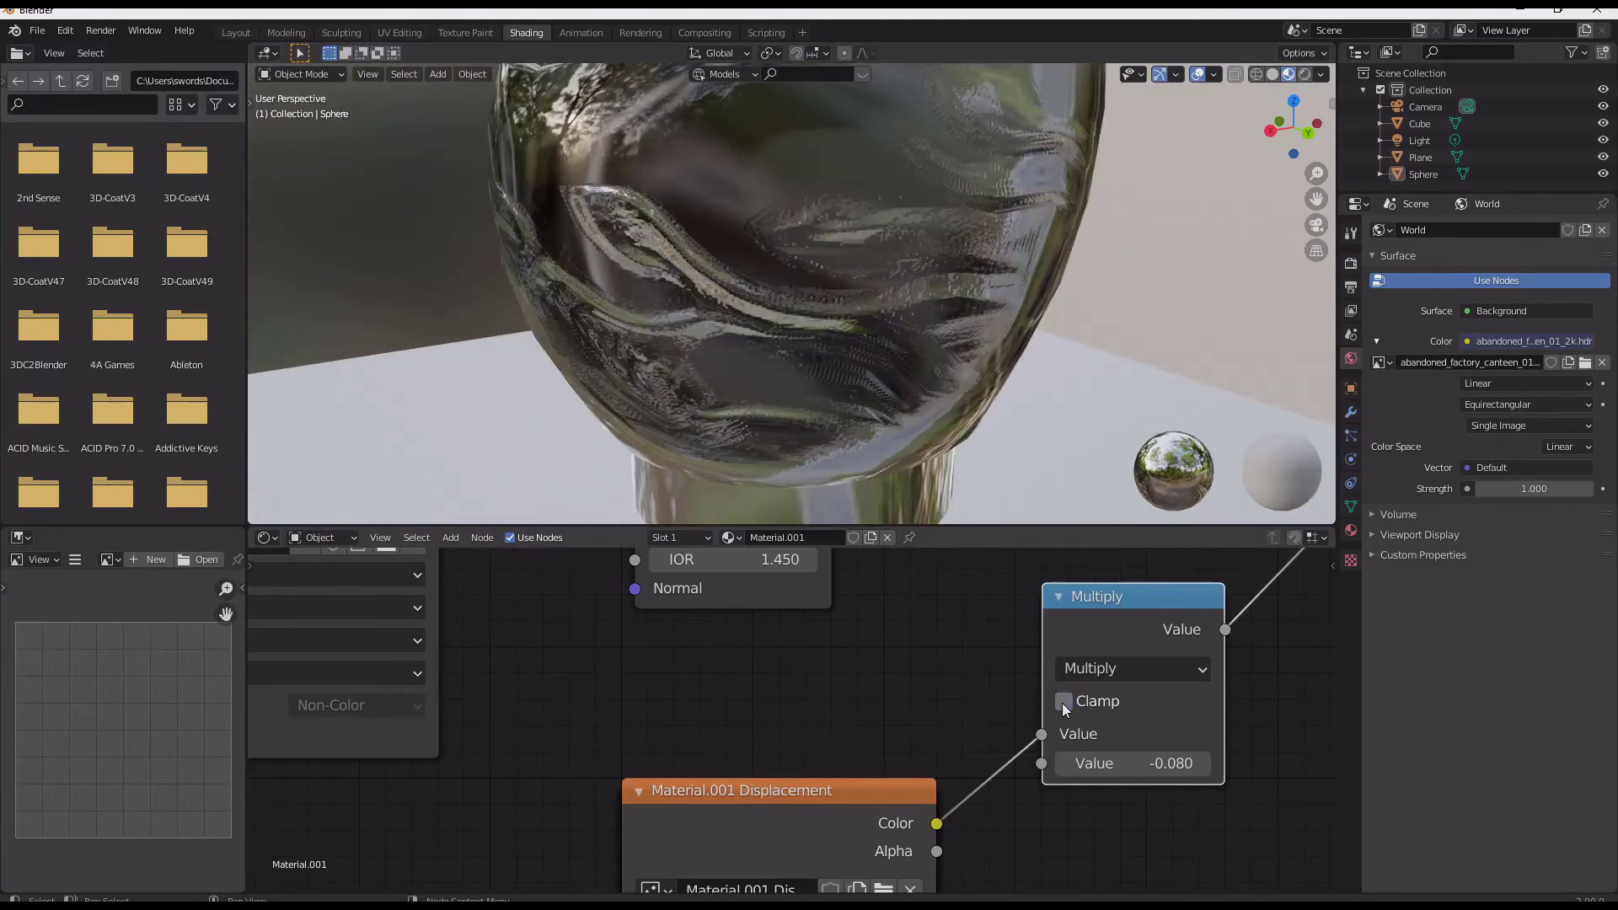
Move the roughness texture and Glass BSDF nodes together away from the Material Output to make room between them.
scroll(881, 686, down, 3)
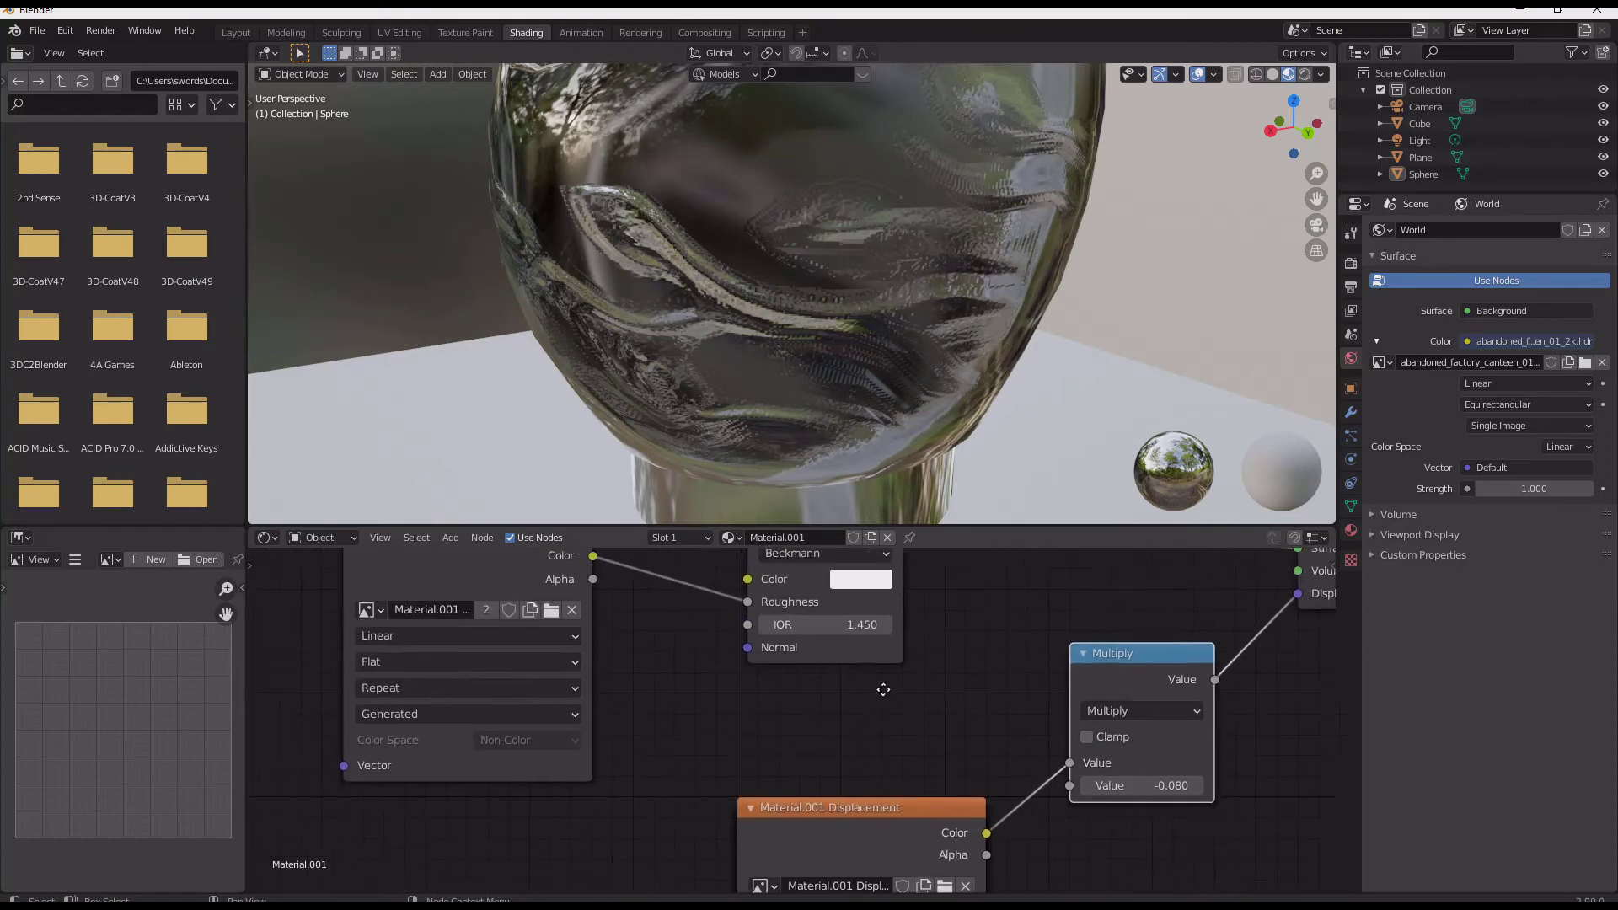
scroll(899, 697, down, 2)
scroll(791, 792, down, 1)
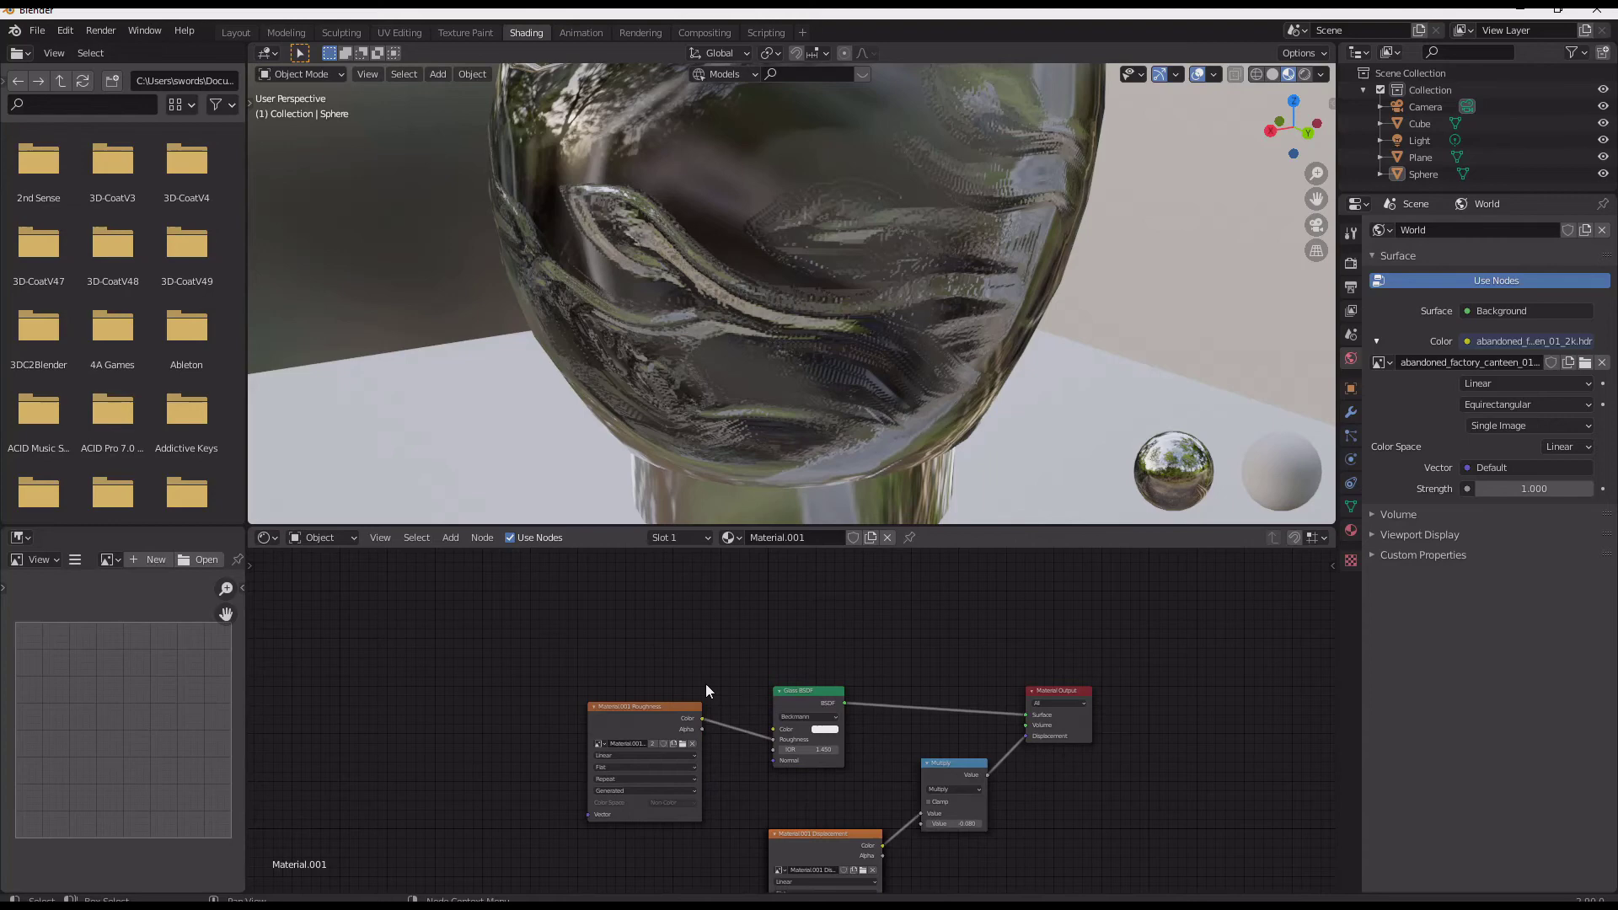
key(b)
drag(549, 632, 860, 773)
key(g)
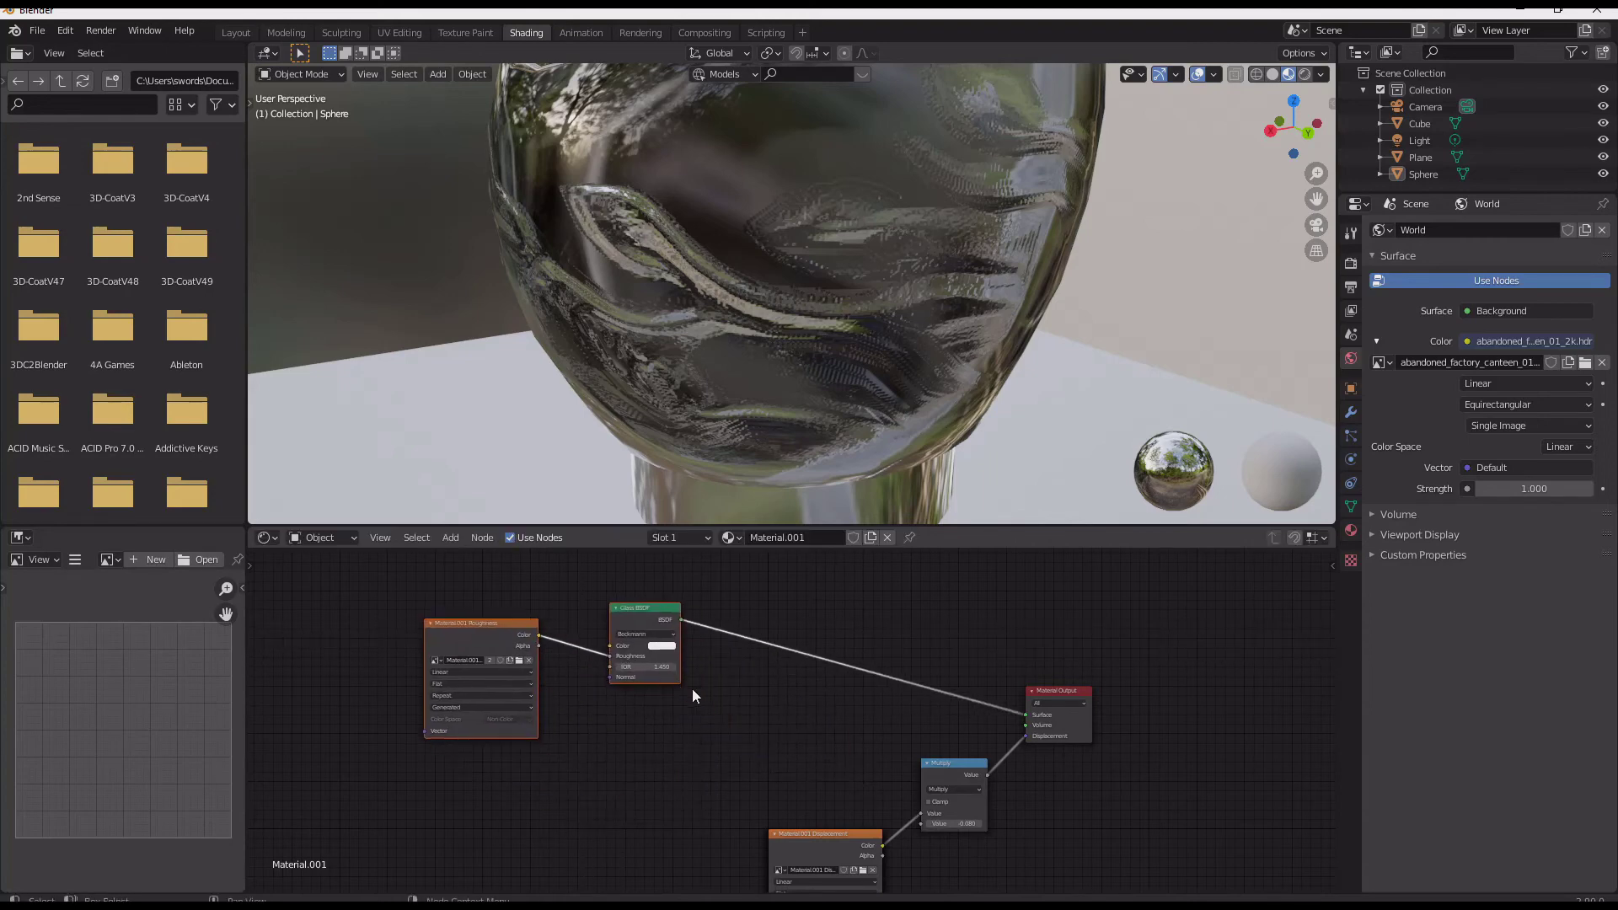
click(692, 689)
scroll(761, 706, up, 1)
click(761, 706)
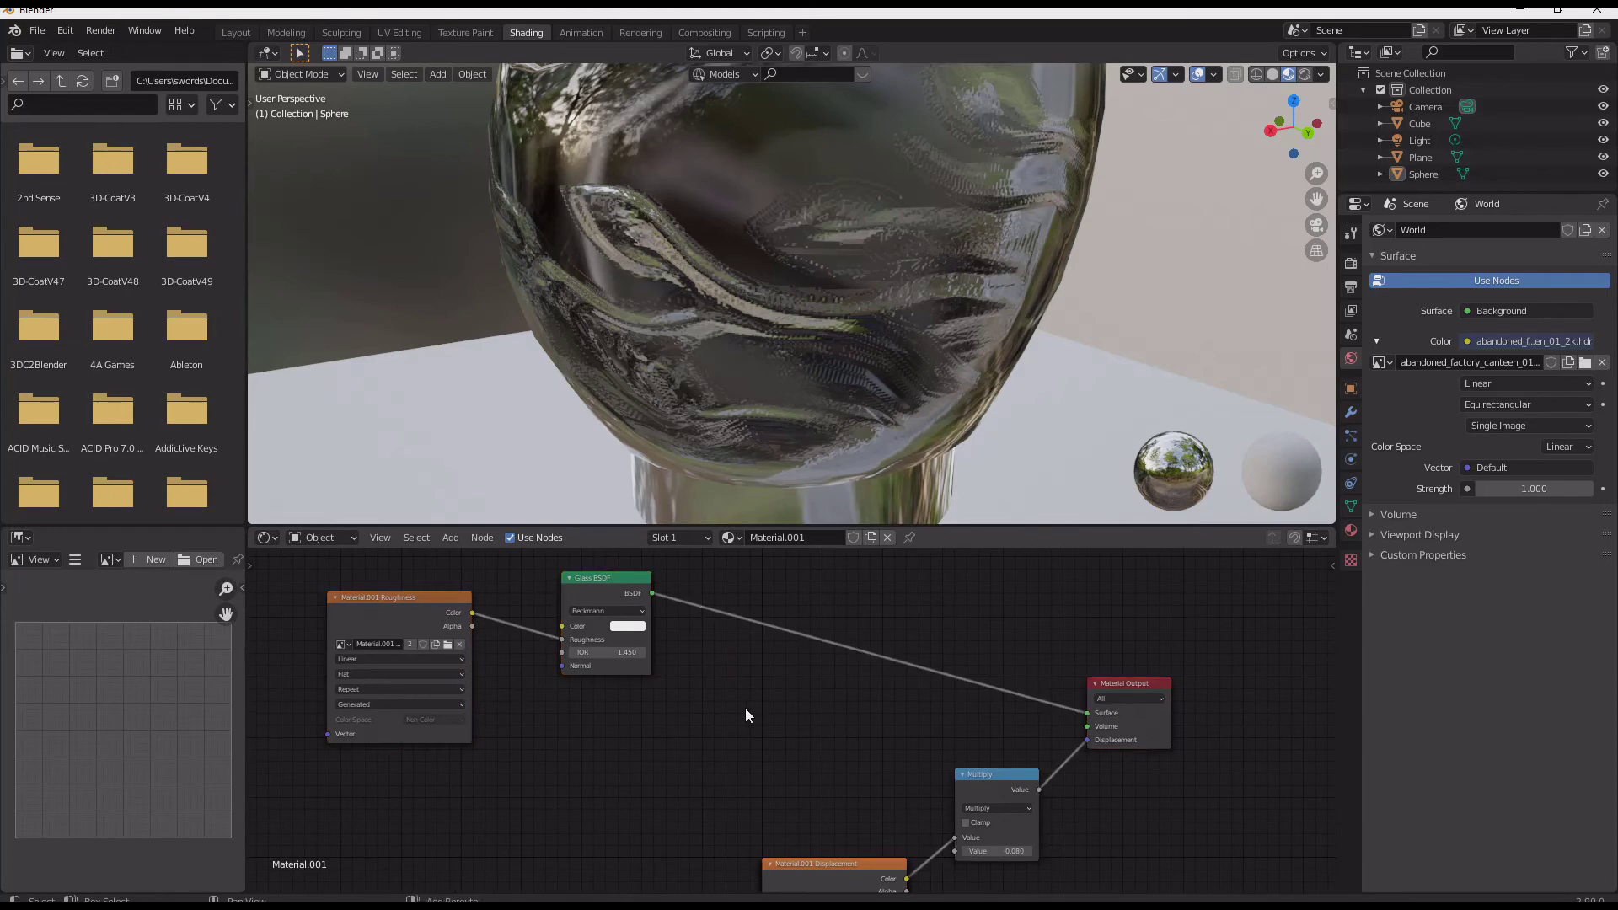
Insert a Mix Shader node into the link between the Glass BSDF and the Material Output's Surface input.
key(shift+a)
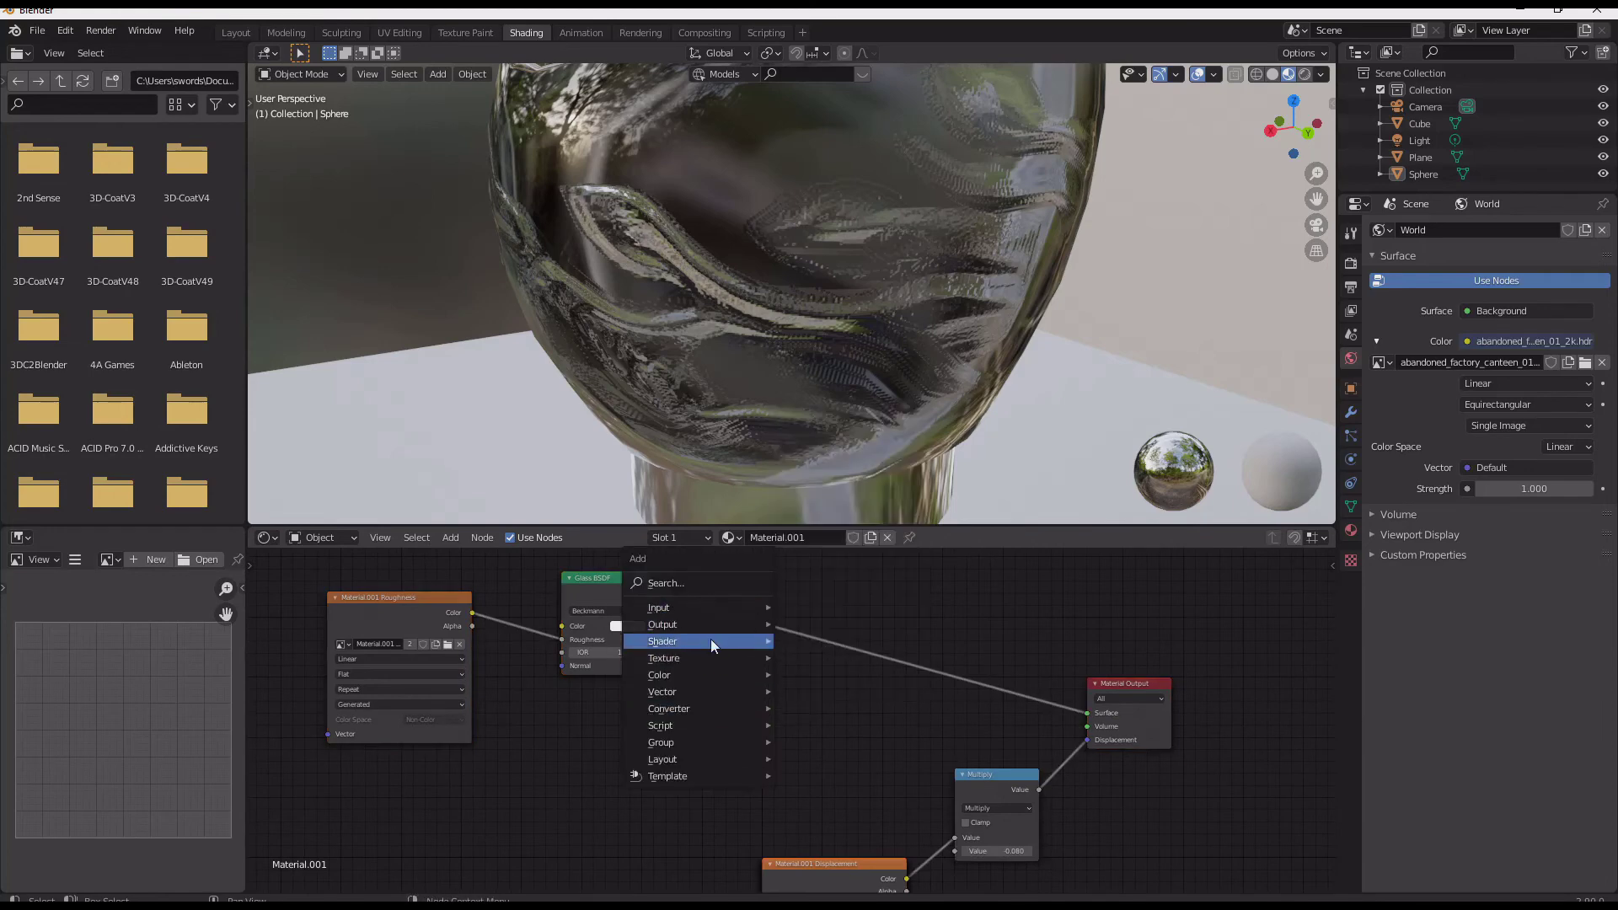
mouse_move(710, 642)
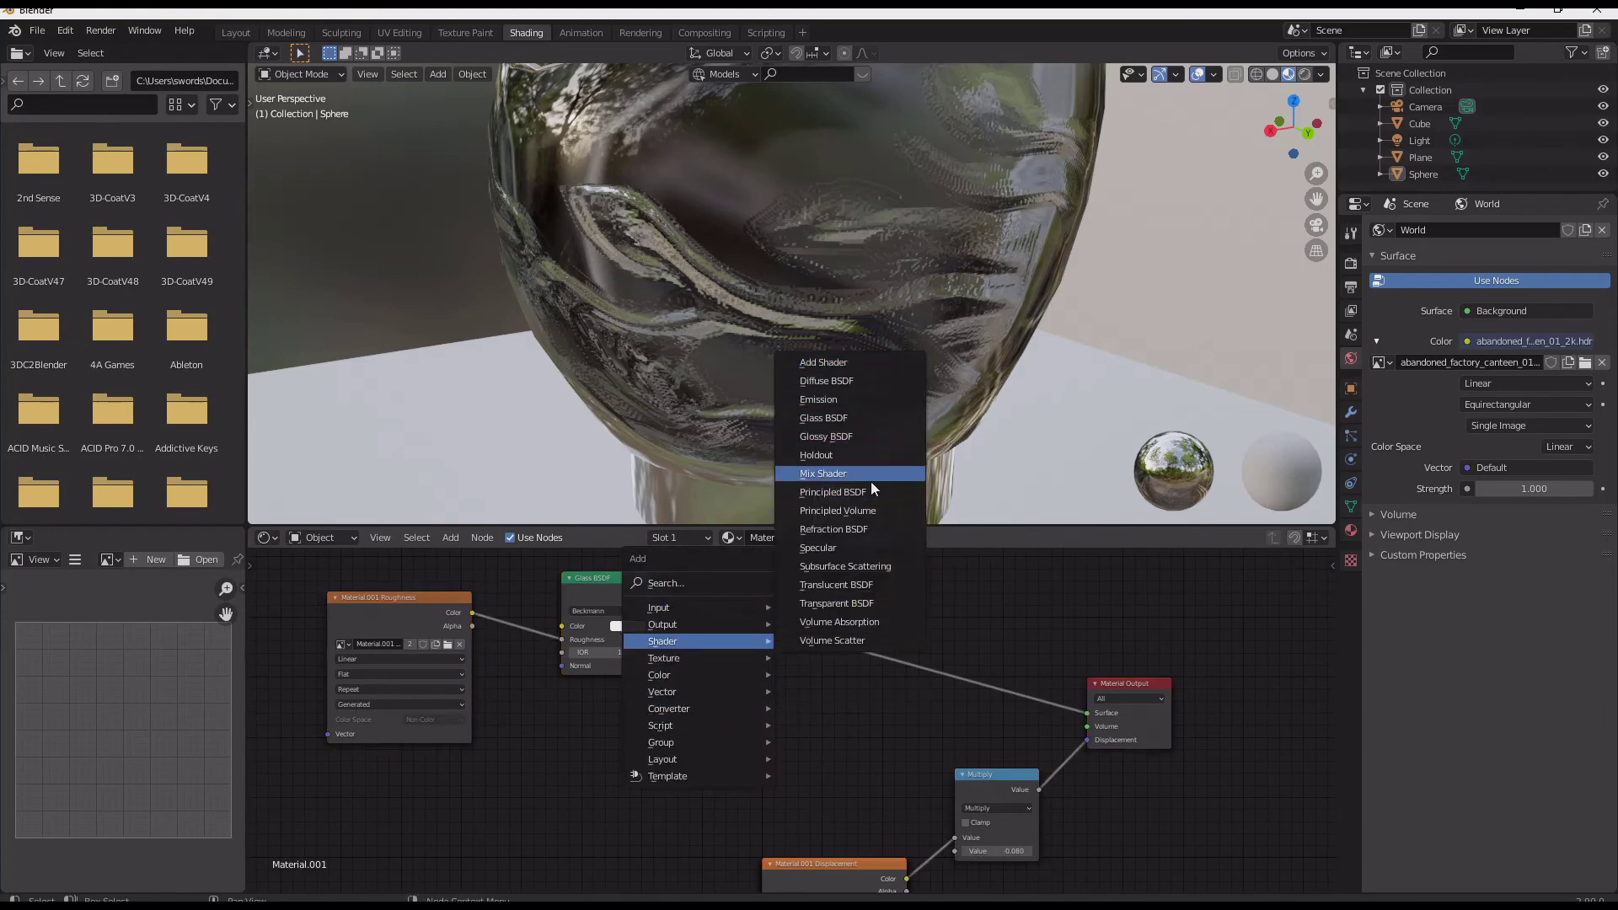
click(871, 479)
click(852, 645)
scroll(590, 607, down, 1)
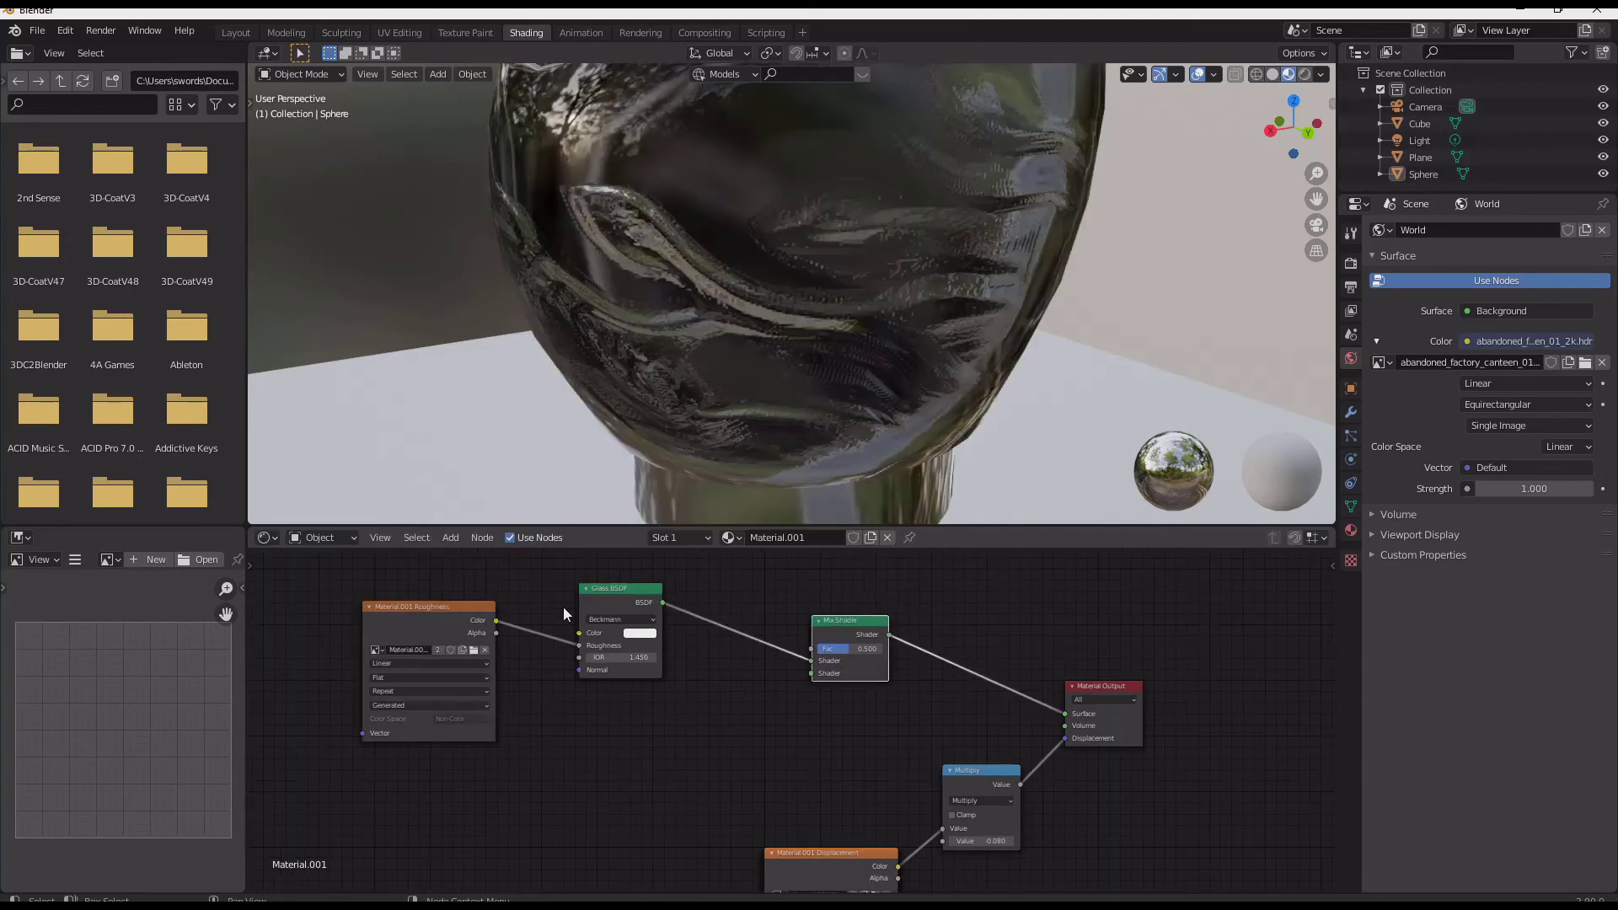
Duplicate the Glass BSDF, link the roughness texture's Color to its Roughness, and connect its BSDF to the Mix Shader's second Shader input.
click(627, 600)
key(shift+d)
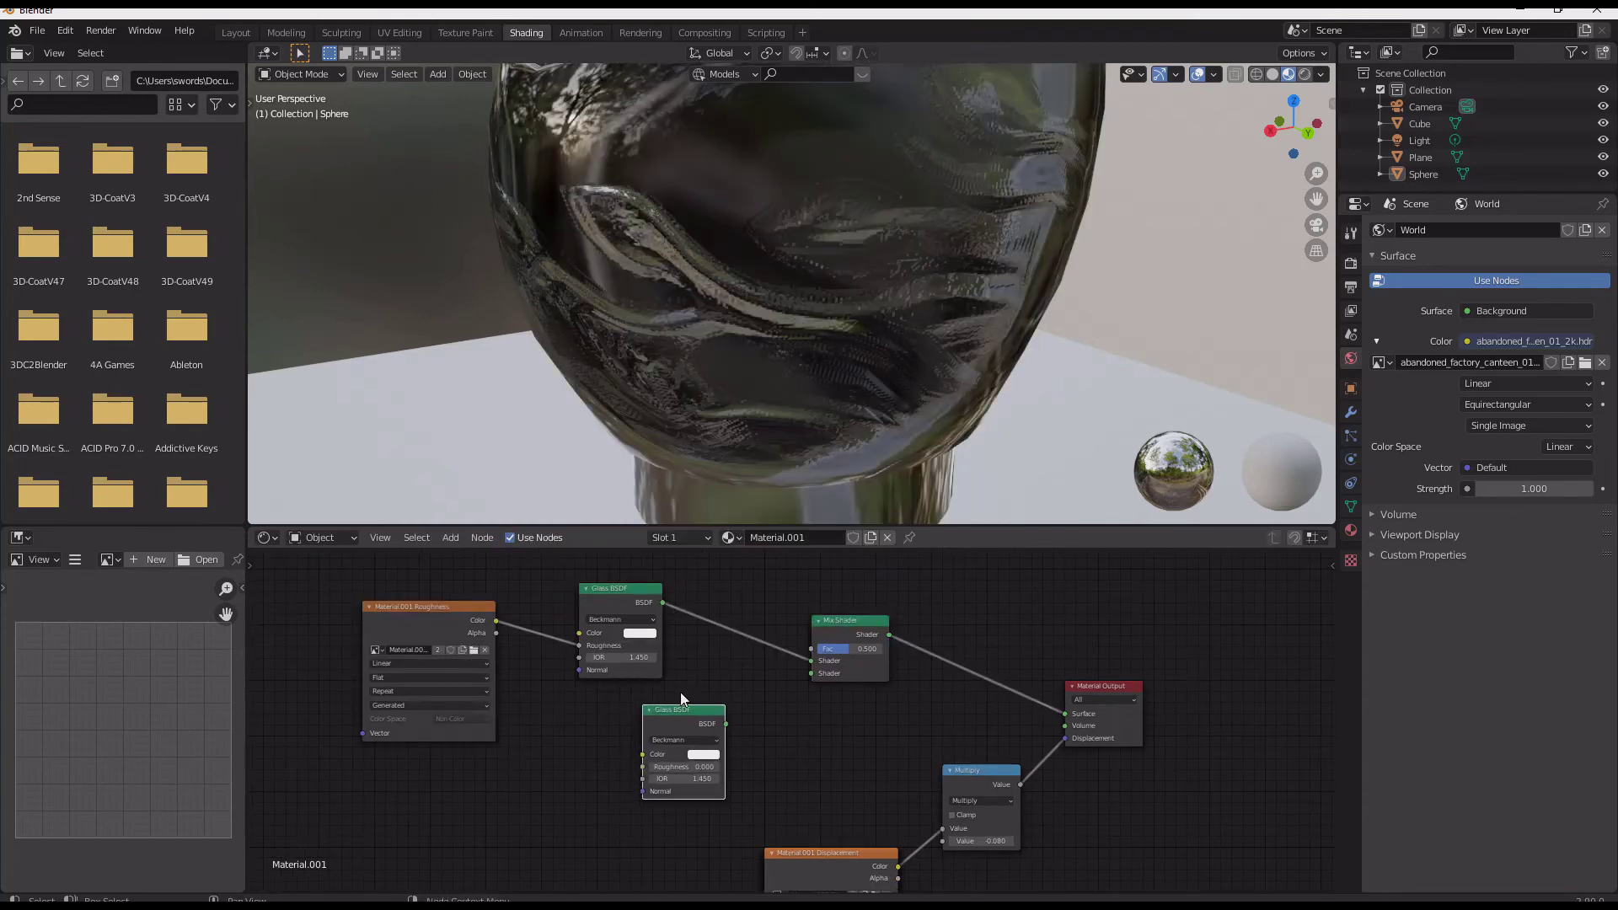
scroll(674, 694, up, 4)
middle_drag(447, 651, 508, 649)
drag(454, 585, 458, 610)
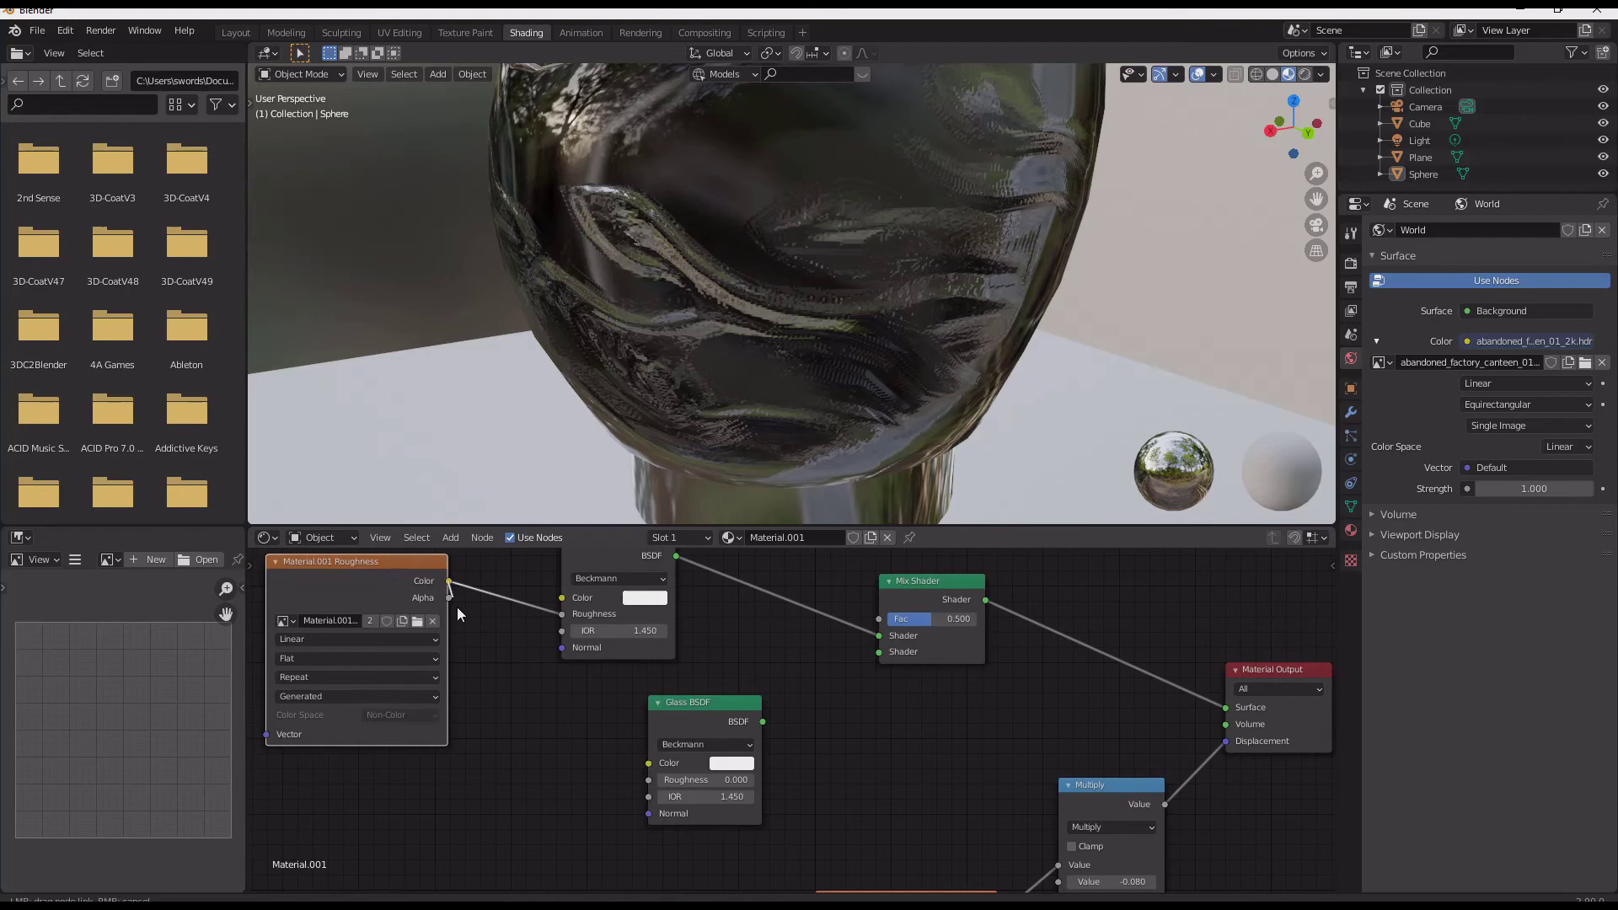
drag(619, 762, 654, 783)
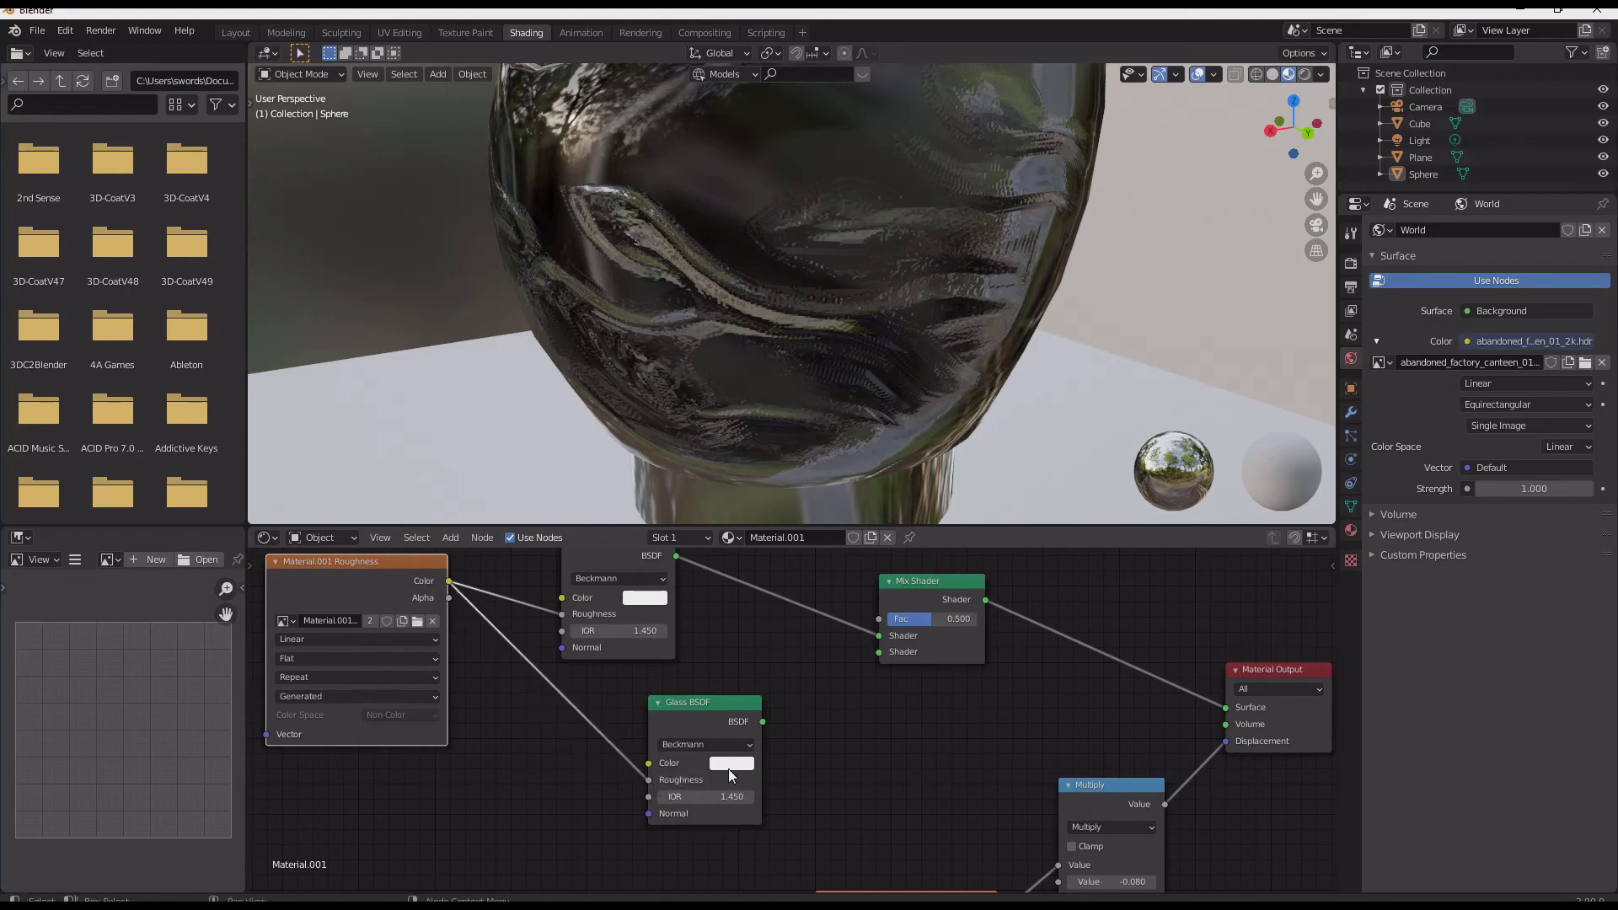
drag(762, 723, 890, 659)
Link the displacement texture's Color to the Mix Shader's Fac and delete the spare unconnected roughness texture node.
scroll(843, 767, down, 1)
scroll(843, 779, down, 2)
drag(887, 838, 619, 831)
scroll(671, 815, down, 1)
middle_drag(672, 817, 690, 787)
scroll(644, 743, up, 2)
drag(624, 789, 882, 588)
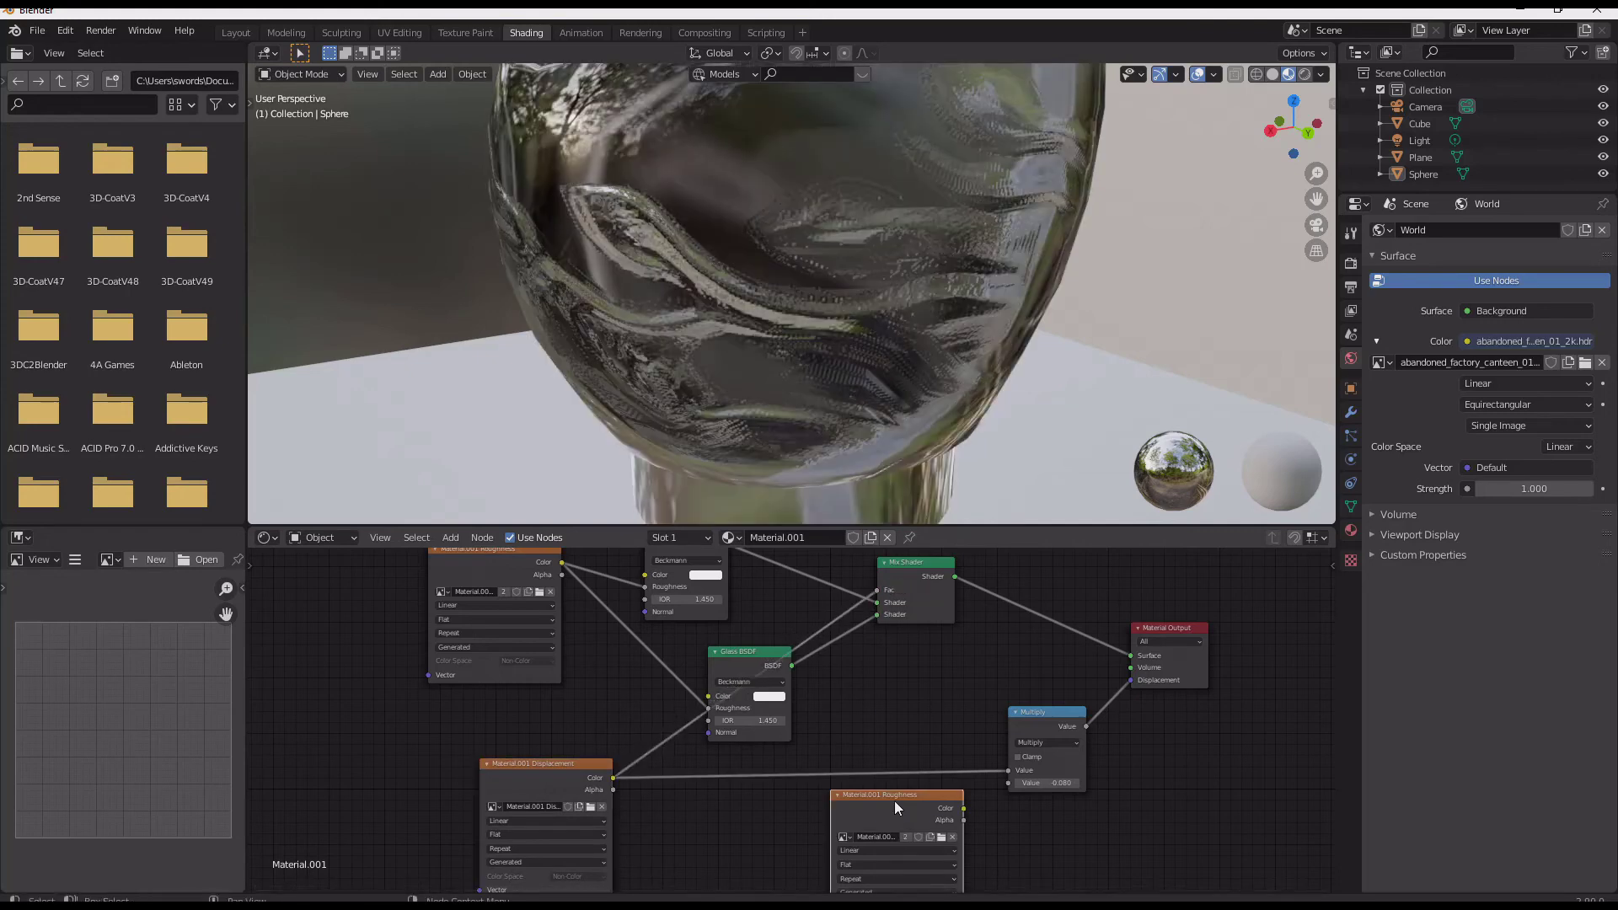
key(Delete)
Tint the duplicated Glass BSDF's color light red and check the bowl from another side.
scroll(764, 732, up, 3)
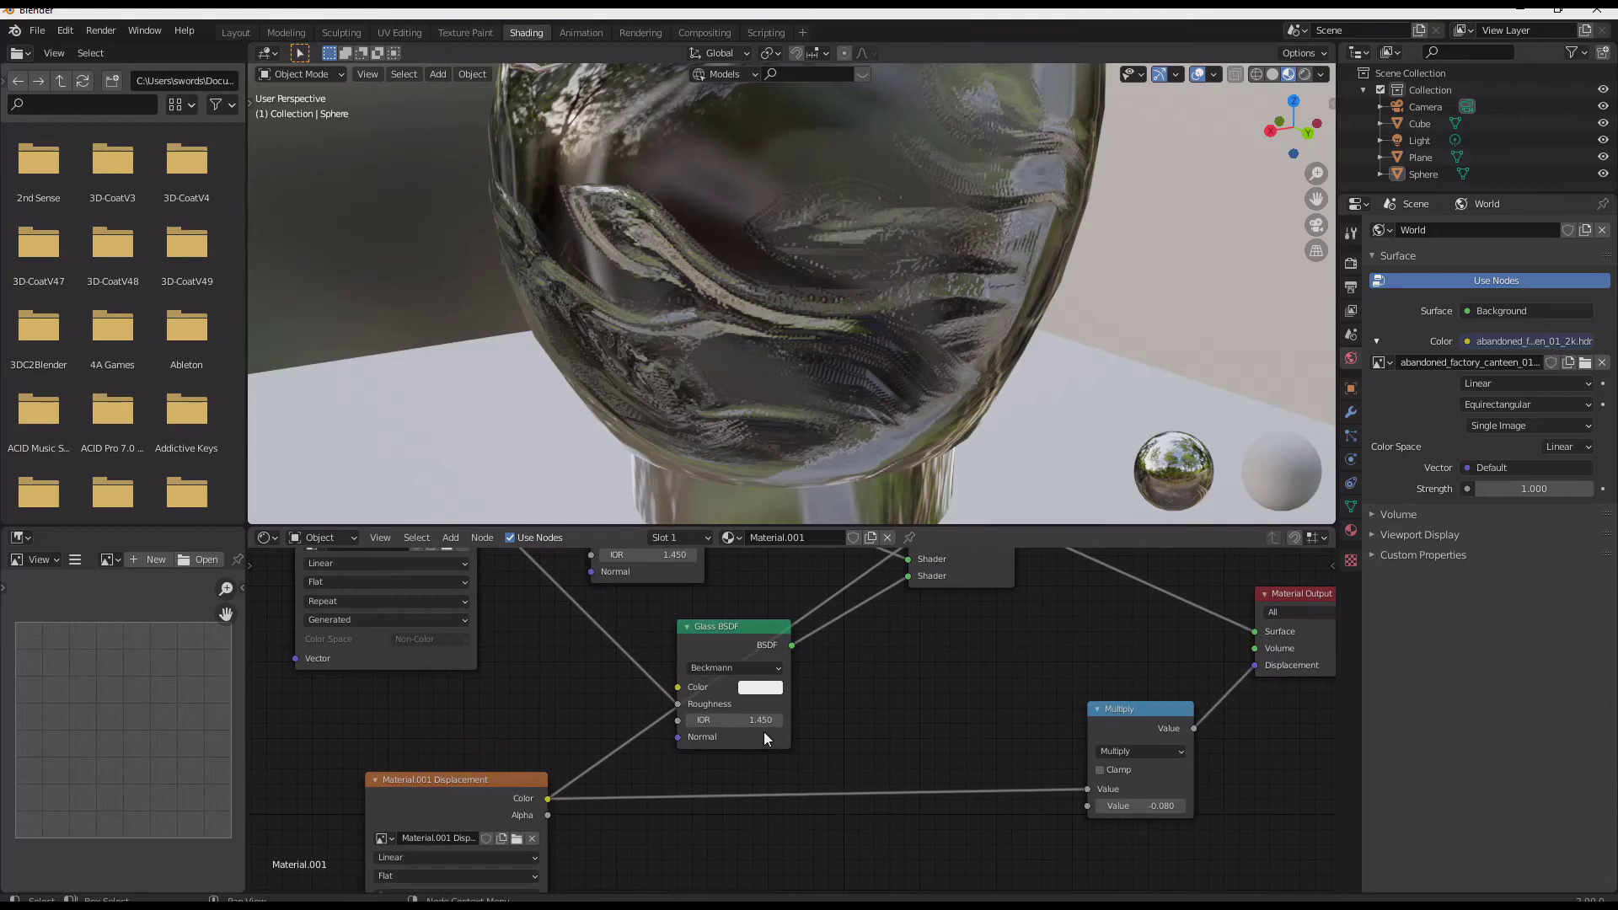
click(757, 683)
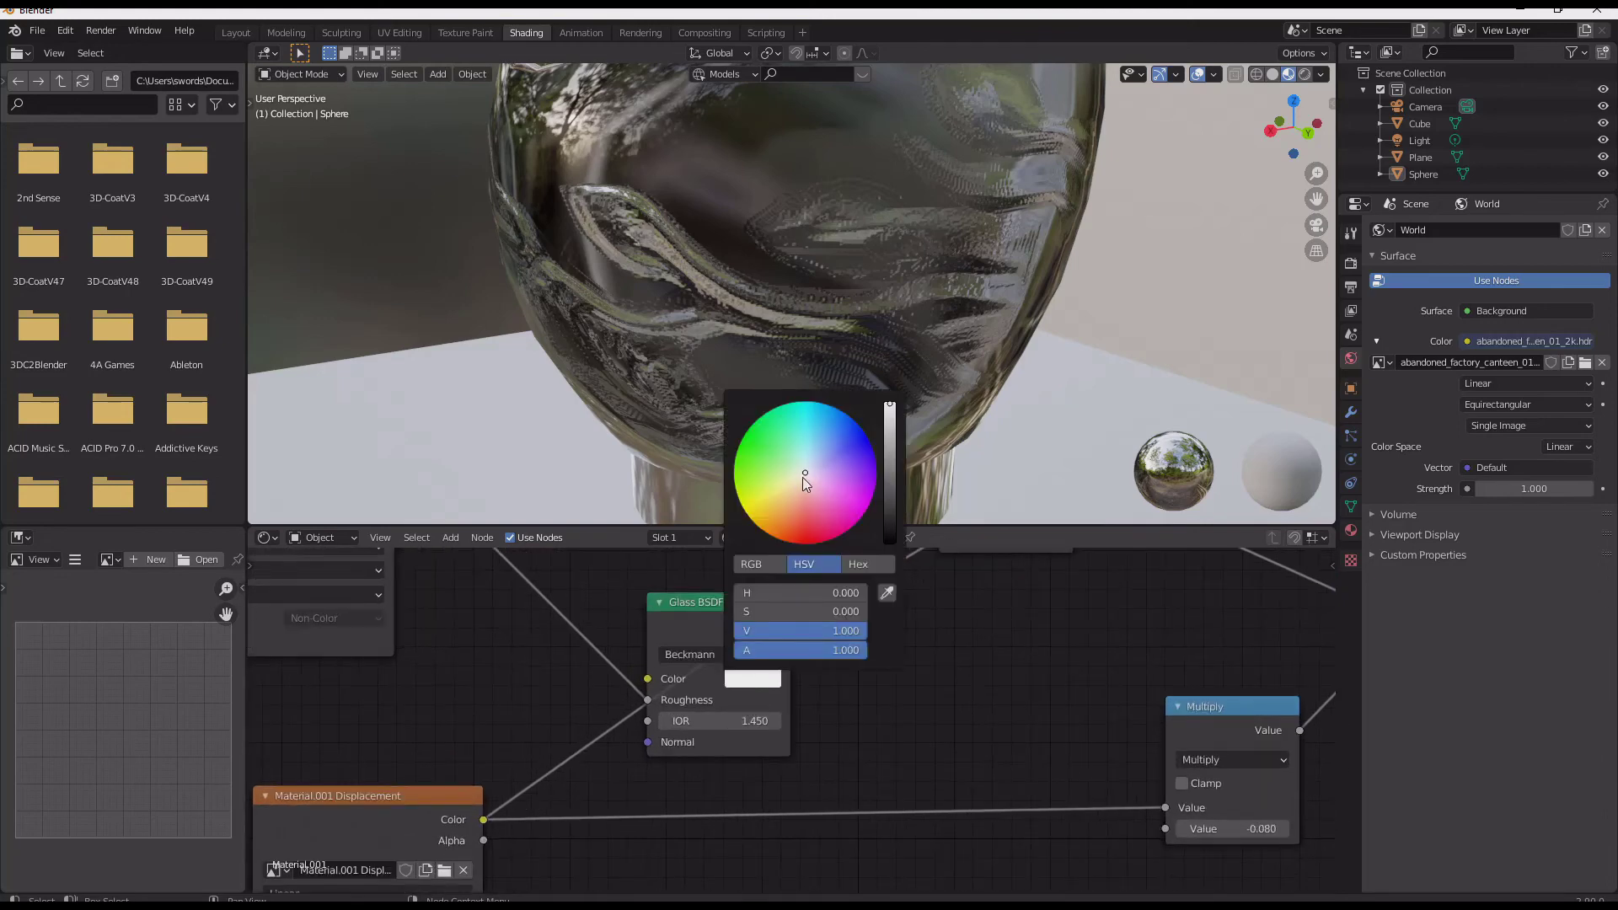
drag(802, 477, 797, 488)
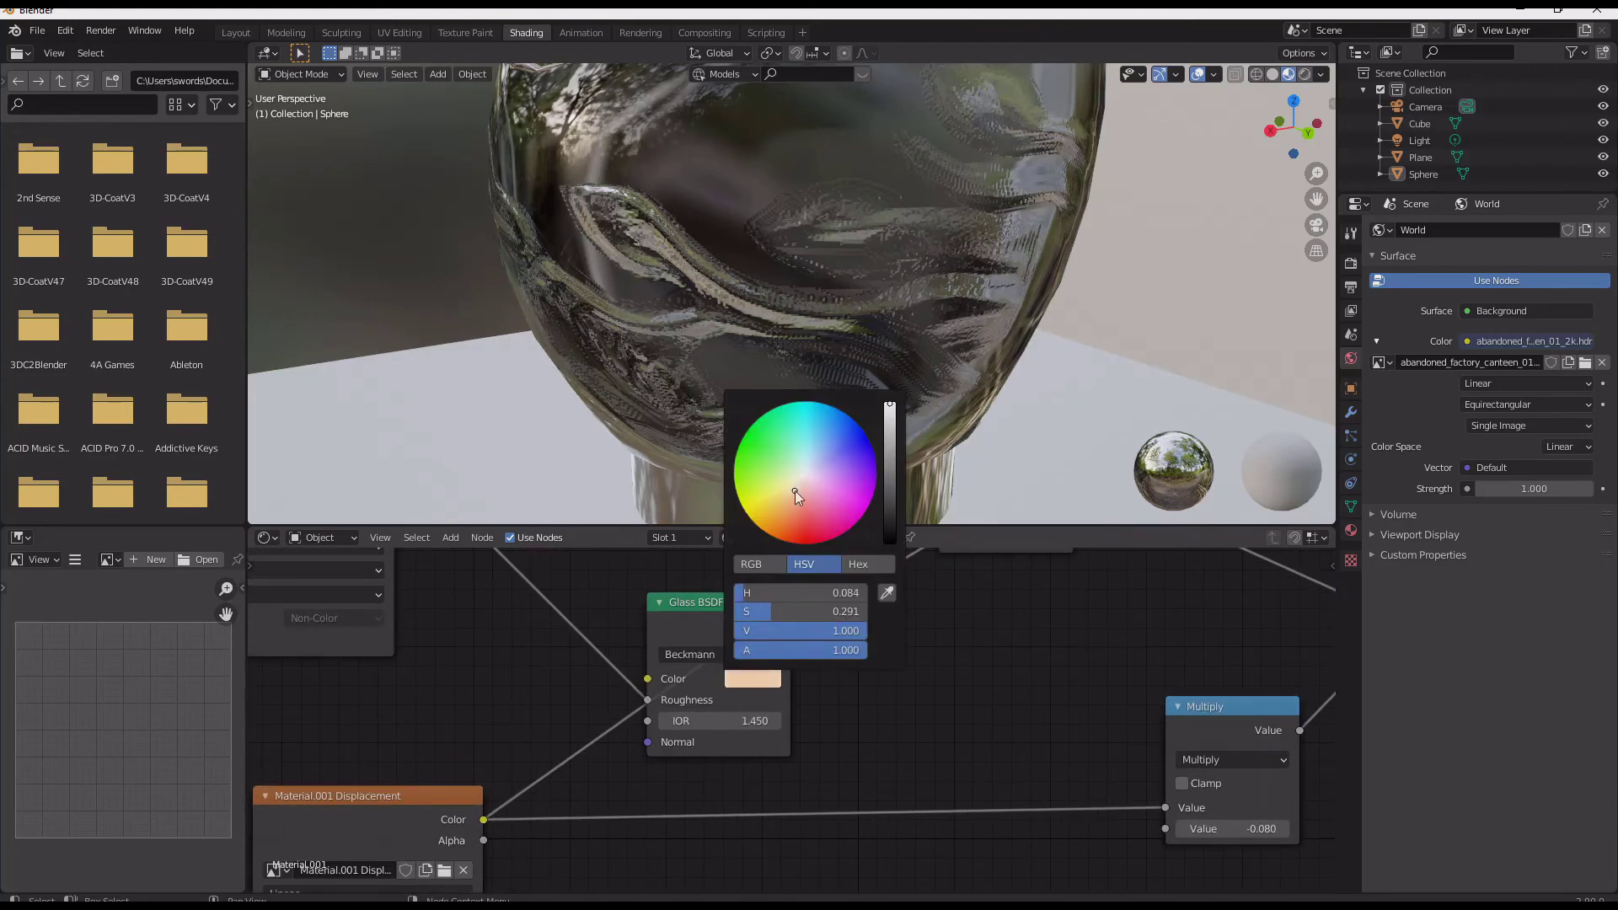
drag(796, 490, 806, 504)
click(610, 407)
scroll(675, 457, down, 5)
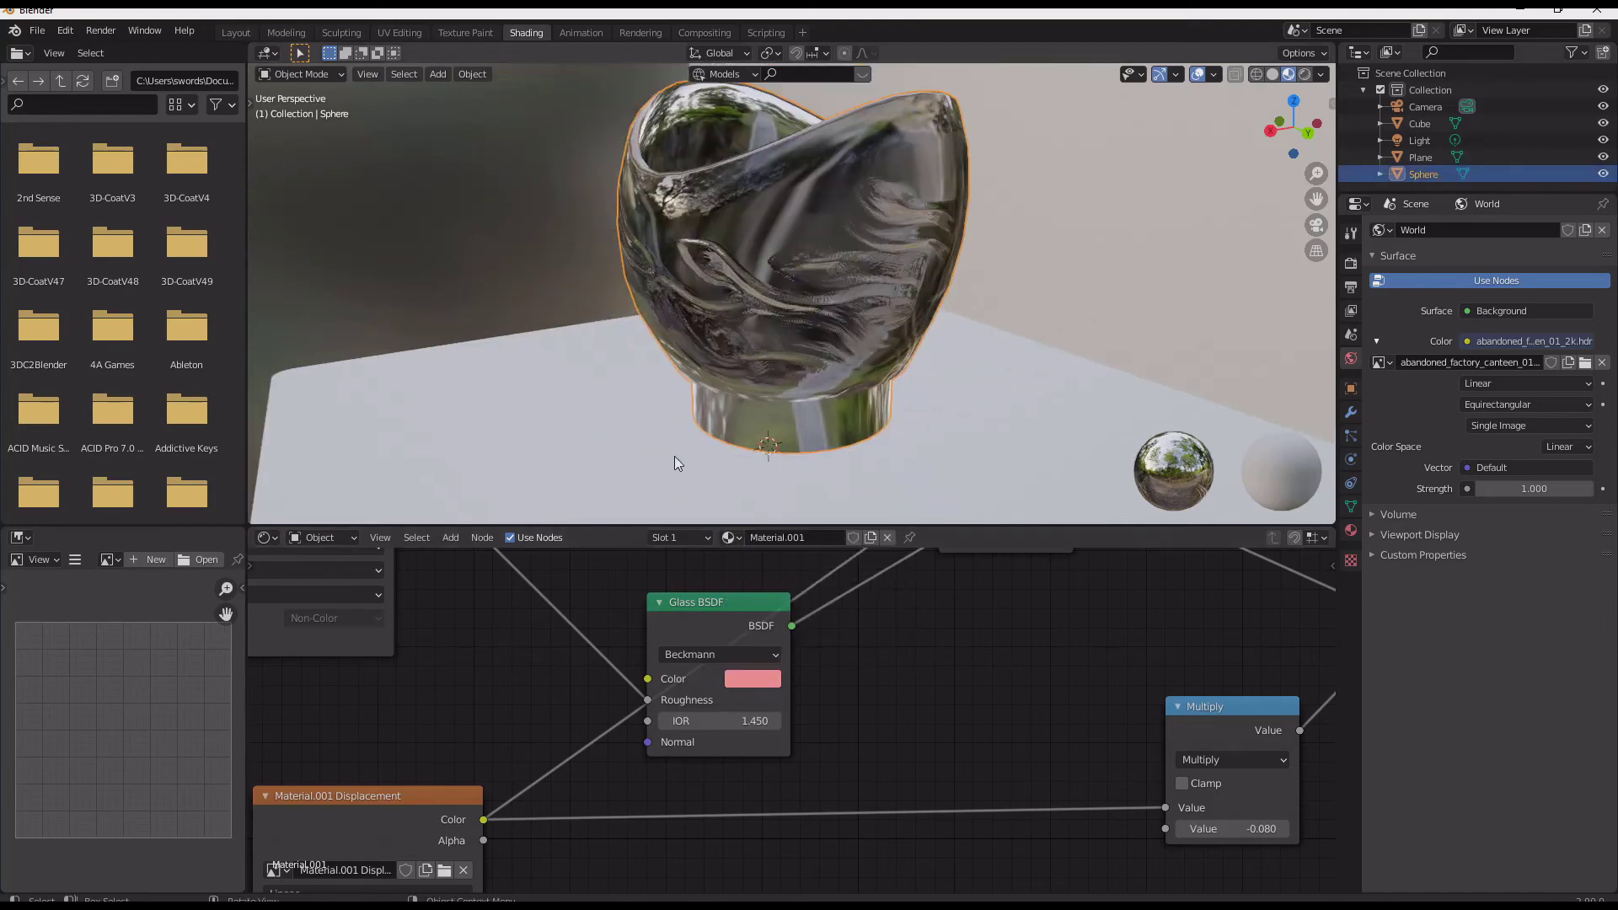
middle_drag(655, 416, 747, 397)
scroll(752, 394, up, 5)
scroll(708, 455, down, 3)
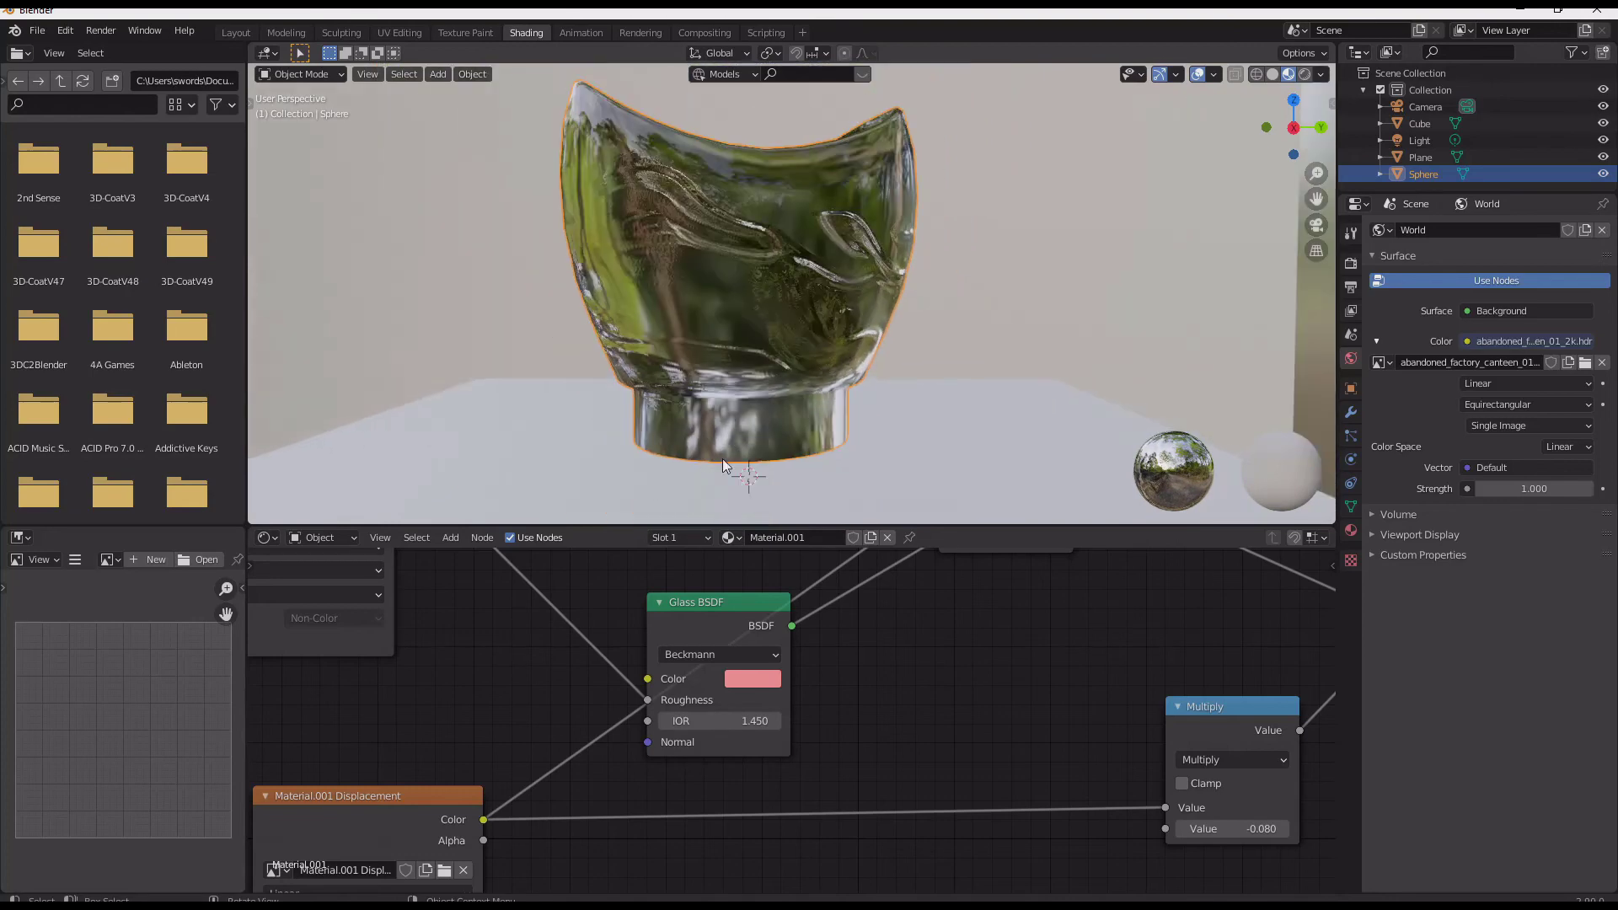
Move the light red Glass BSDF node closer beneath the Mix Shader to separate the overlapping links.
middle_drag(904, 660, 910, 835)
middle_drag(771, 777, 745, 727)
drag(745, 727, 870, 726)
scroll(835, 716, down, 2)
Switch the preview to rendered shading and examine the tinted relief on the bowl alongside its glass shader nodes.
mouse_move(794, 386)
middle_down()
mouse_move(685, 264)
mouse_move(716, 266)
middle_up()
key(z)
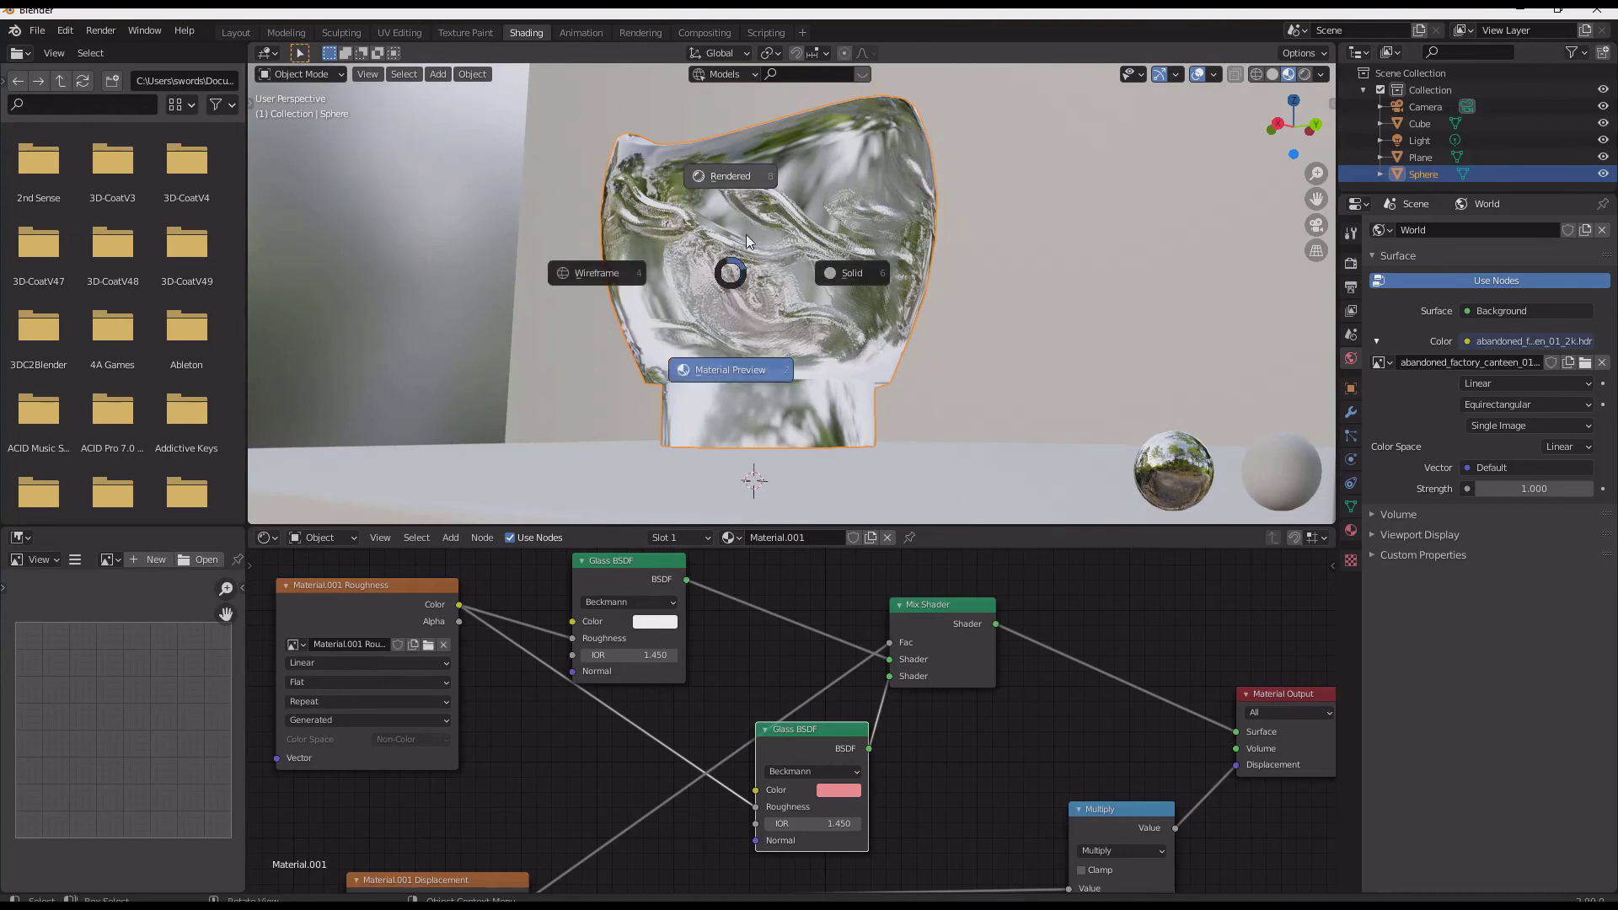
click(695, 209)
middle_drag(729, 281, 686, 366)
scroll(823, 310, up, 1)
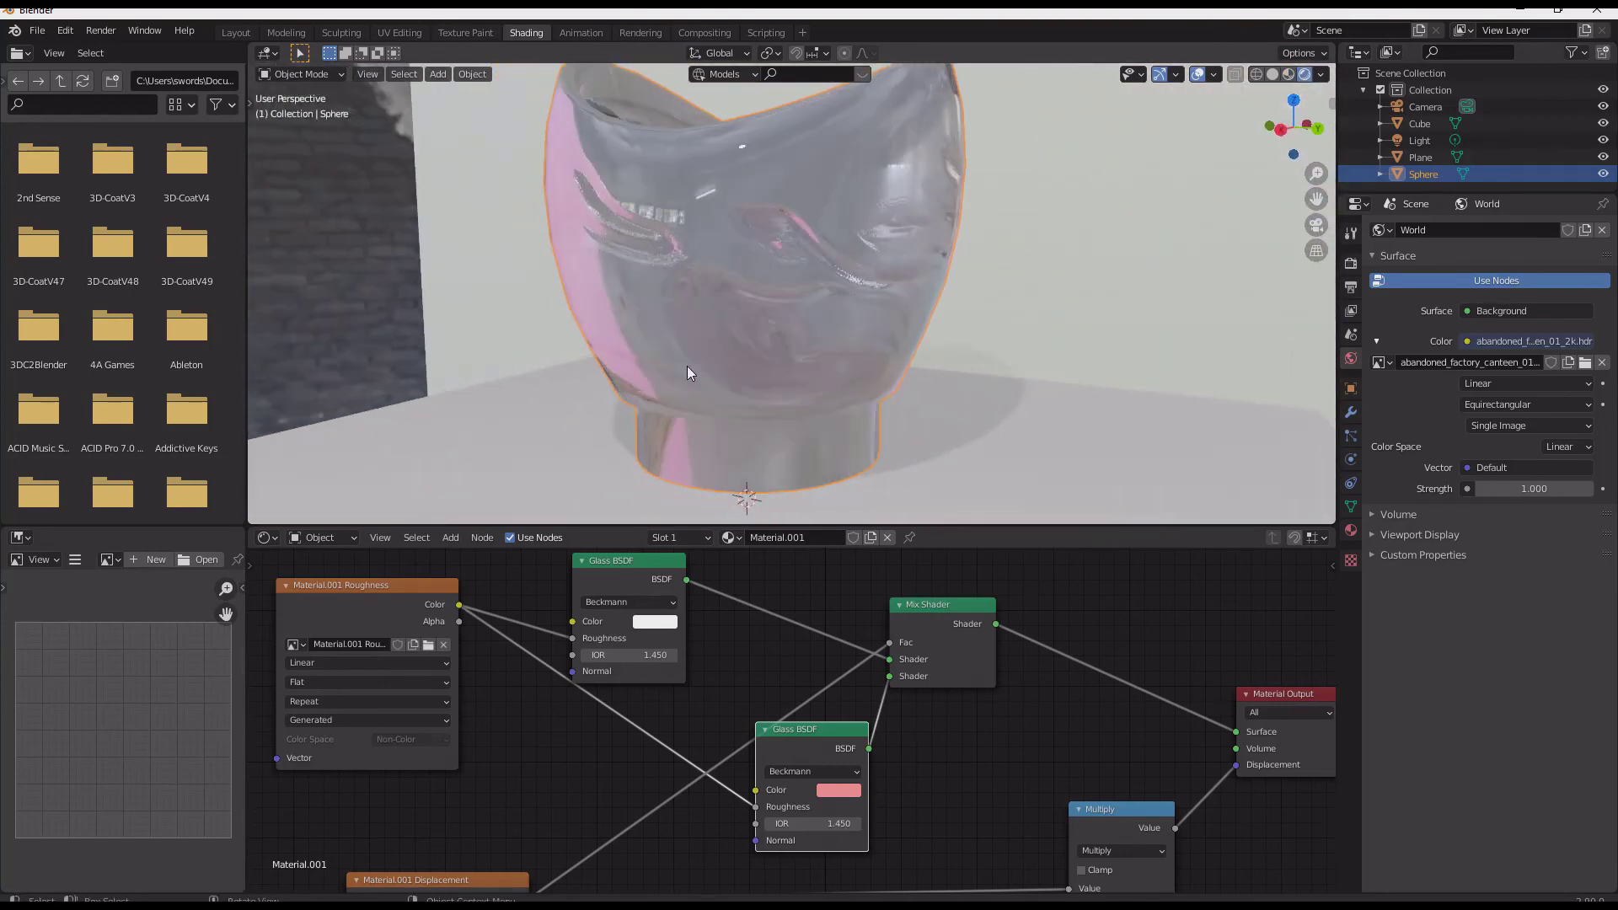
scroll(716, 669, down, 2)
scroll(763, 655, up, 2)
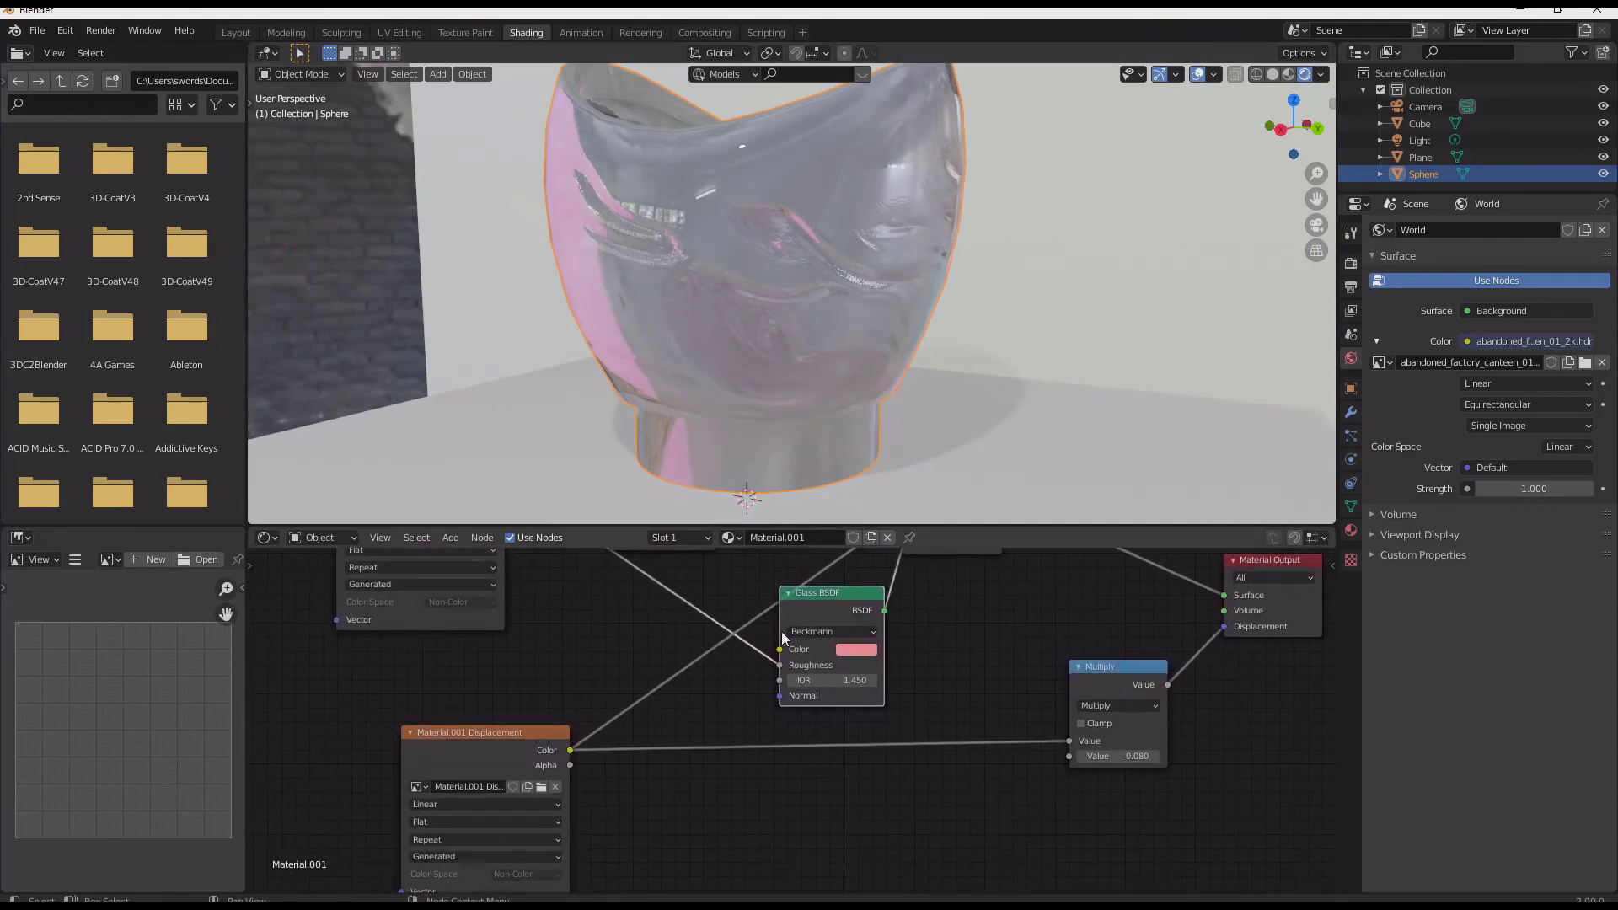
middle_drag(817, 603, 718, 670)
scroll(722, 666, up, 3)
middle_drag(765, 619, 797, 639)
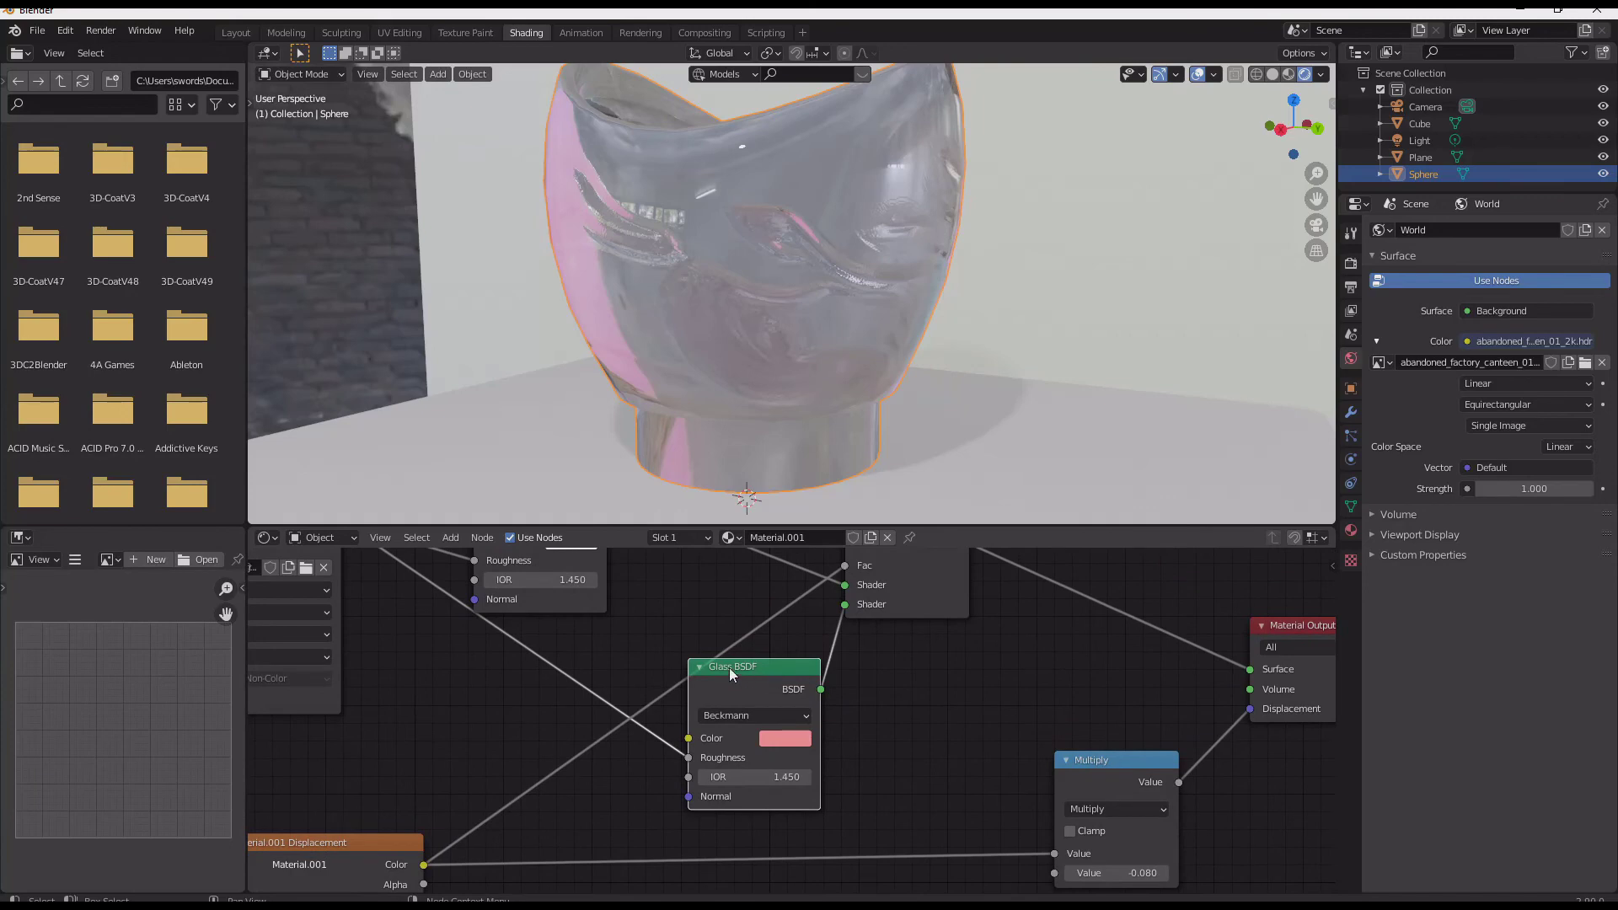
Duplicate the Multiply node and insert the copy on the link between the displacement texture's Color and the Mix Shader's Fac.
key(shift+a)
mouse_move(646, 669)
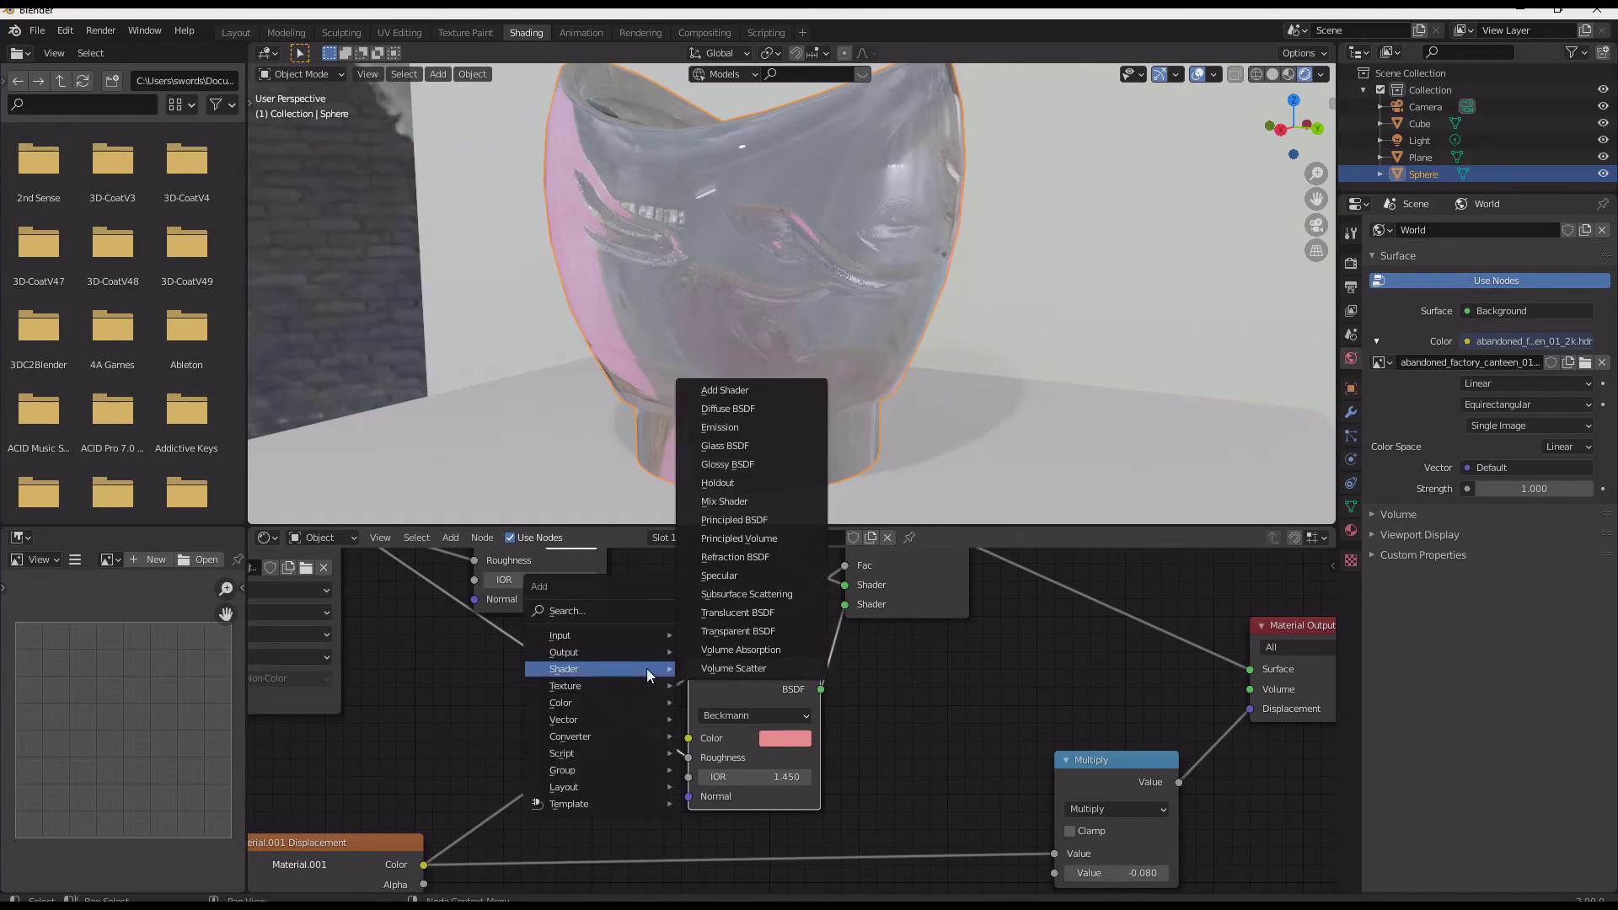
click(1094, 765)
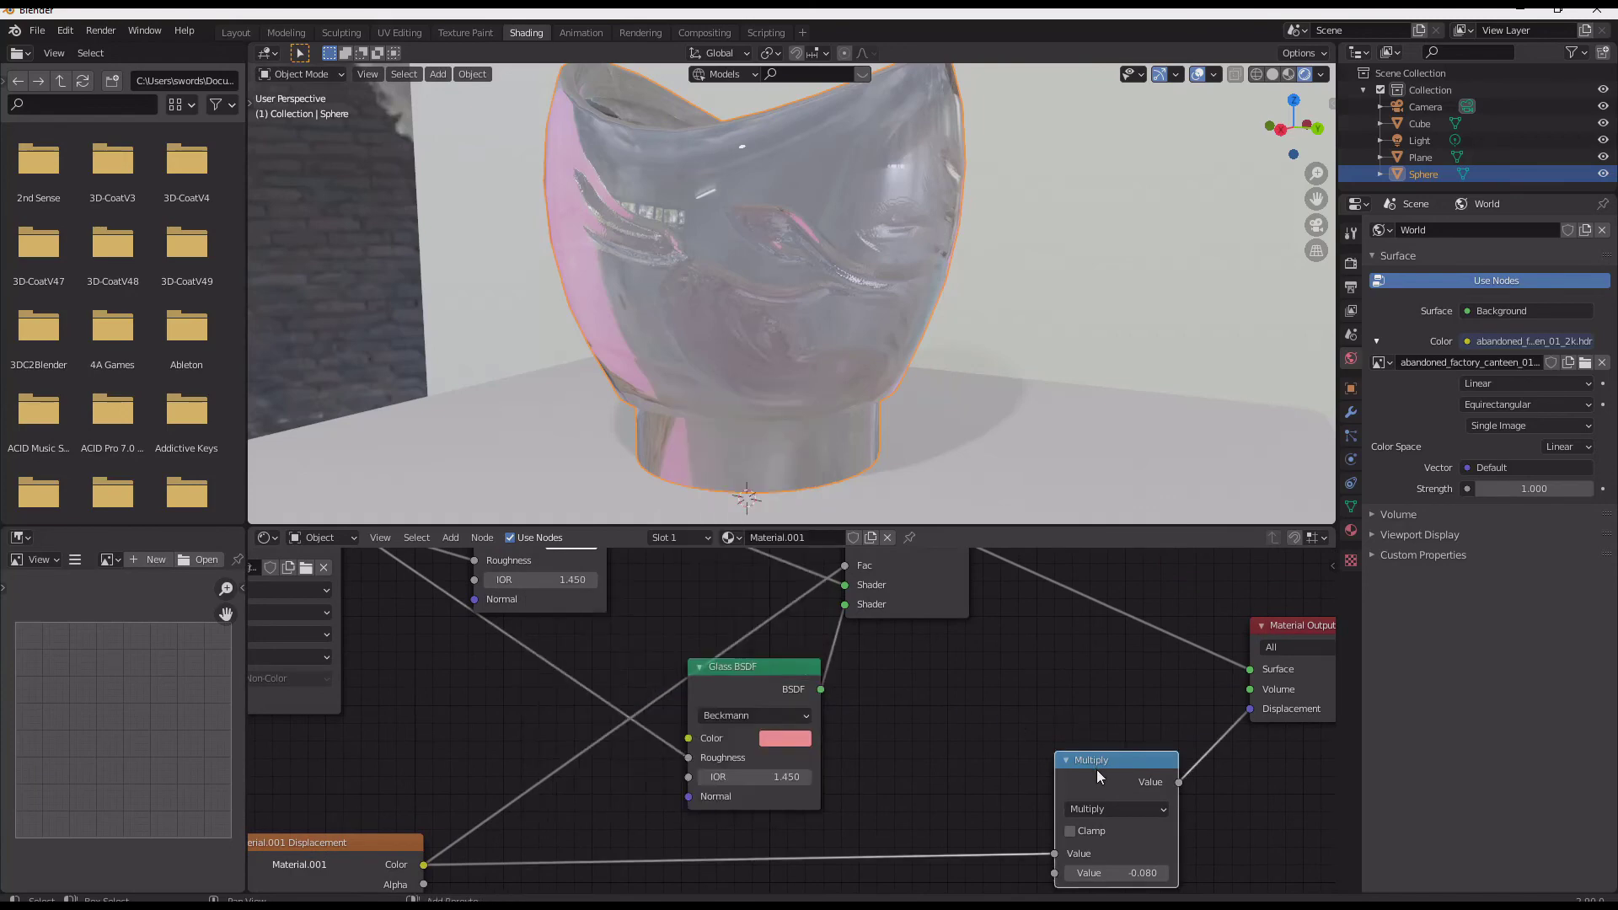
key(shift+d)
click(560, 736)
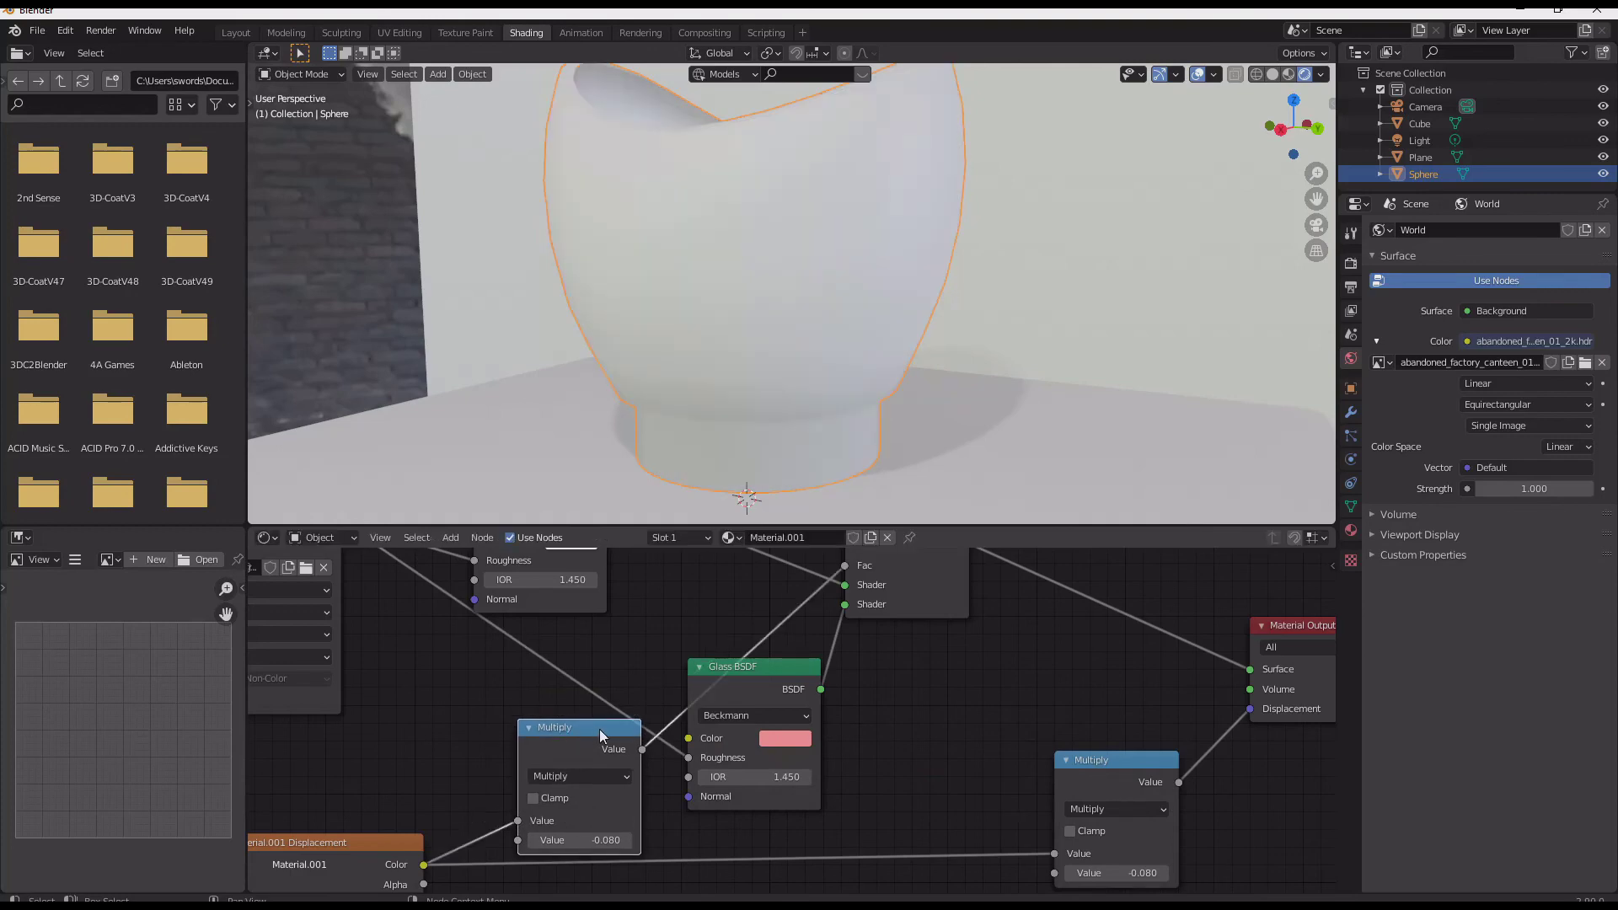
middle_drag(630, 775, 584, 784)
scroll(668, 736, down, 1)
scroll(666, 742, down, 1)
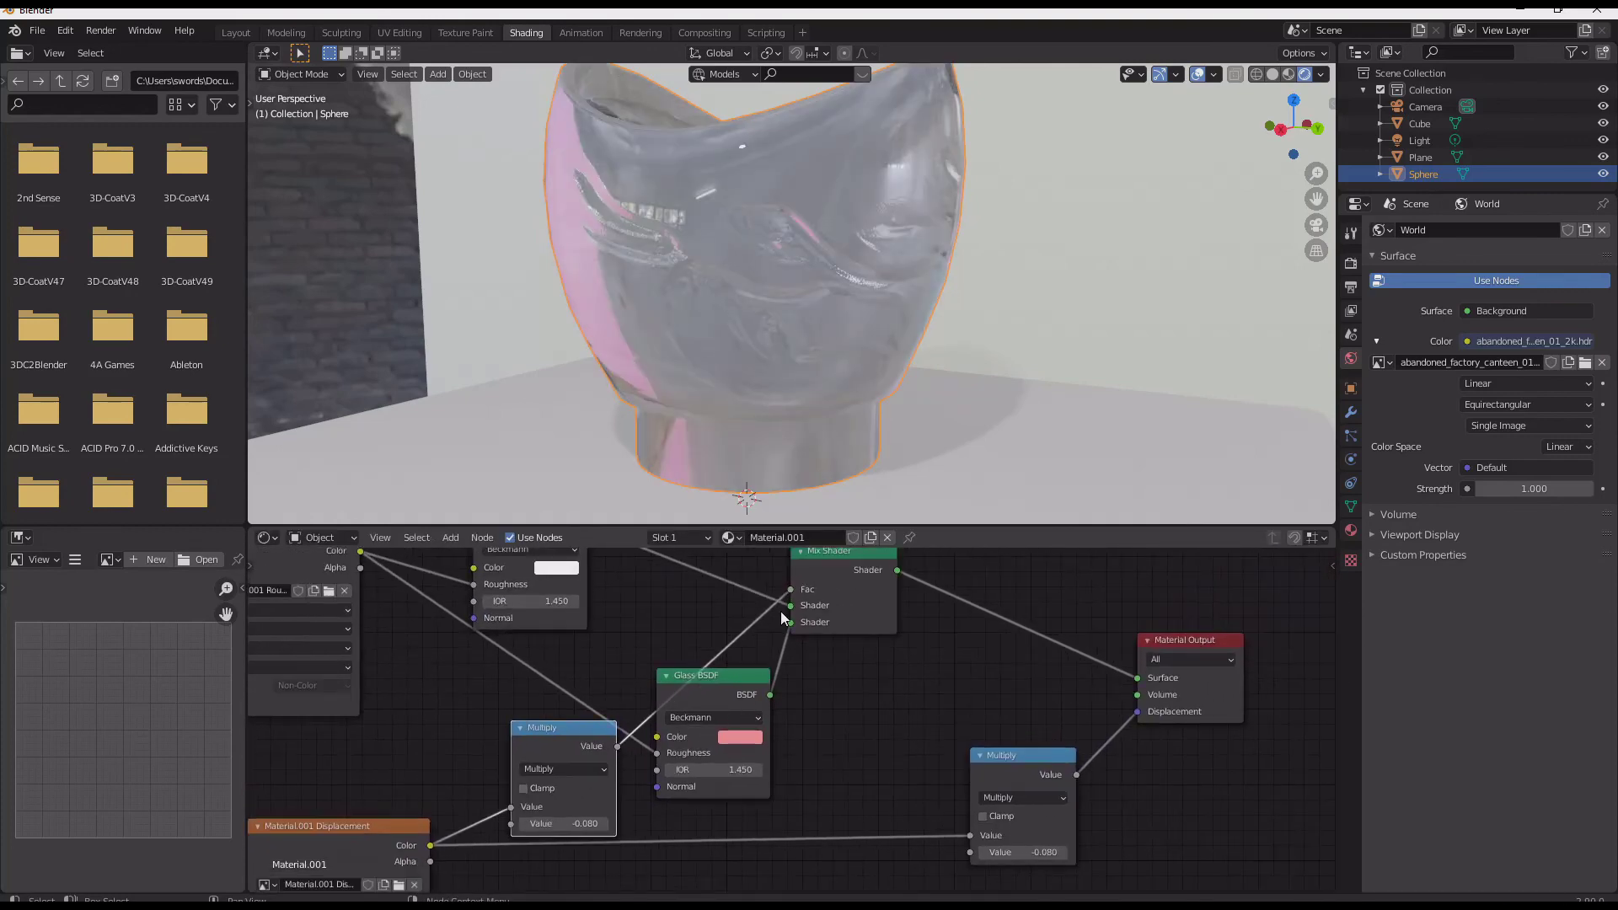
drag(784, 607, 795, 622)
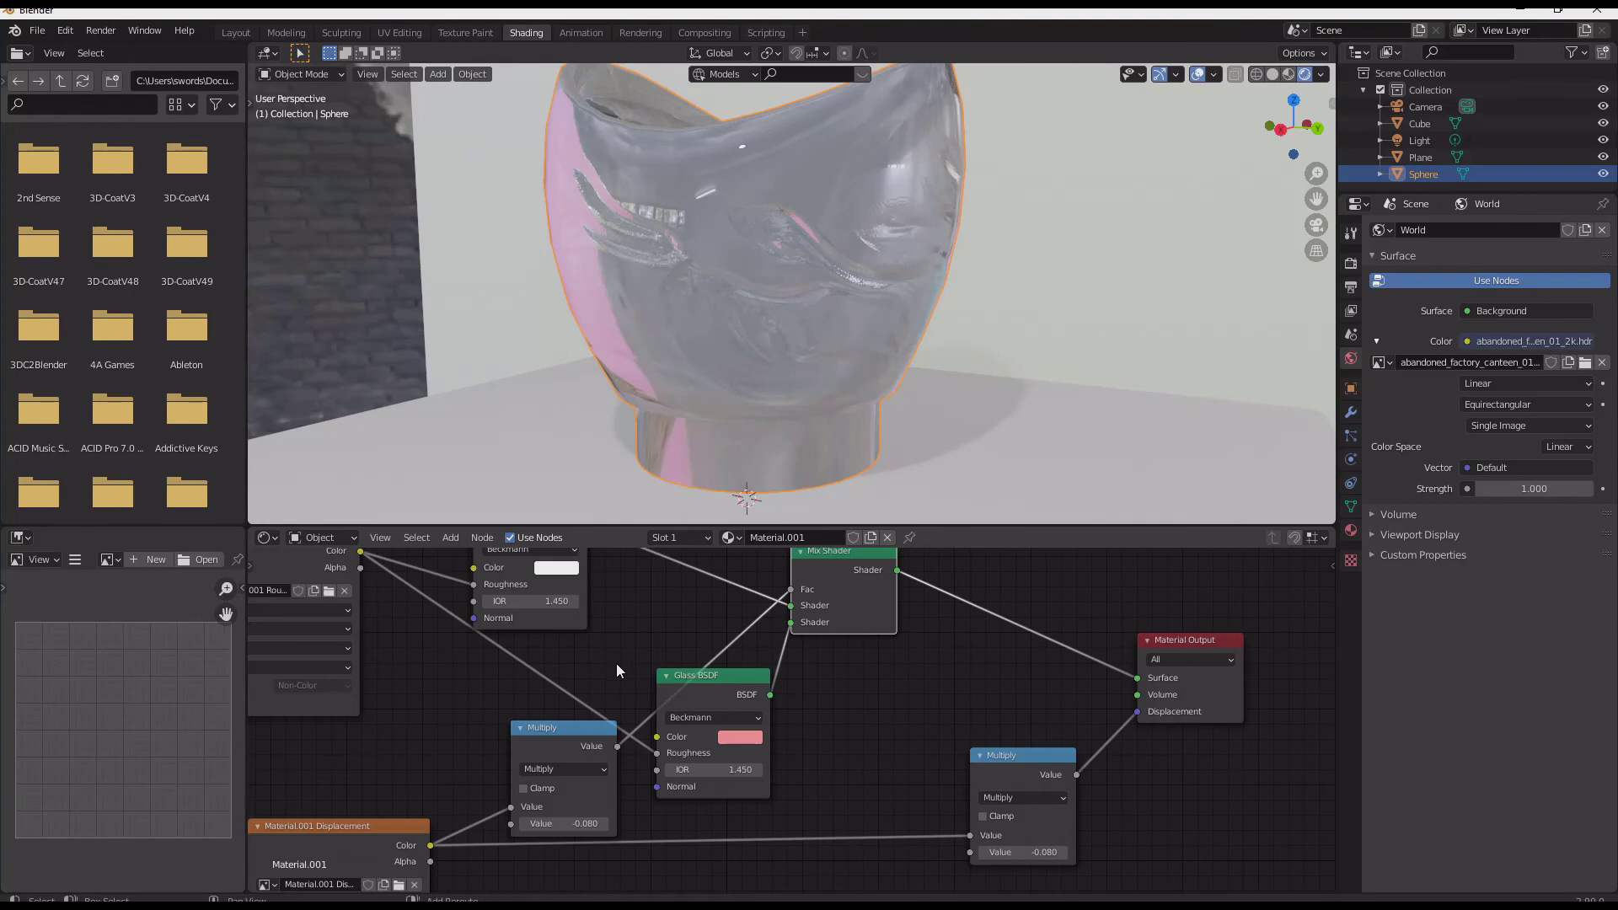
Set the duplicated Multiply node's value to 6.030 to strengthen the red tint and inspect the bowl from different sides.
middle_drag(615, 664, 672, 609)
scroll(650, 674, up, 2)
scroll(651, 674, up, 1)
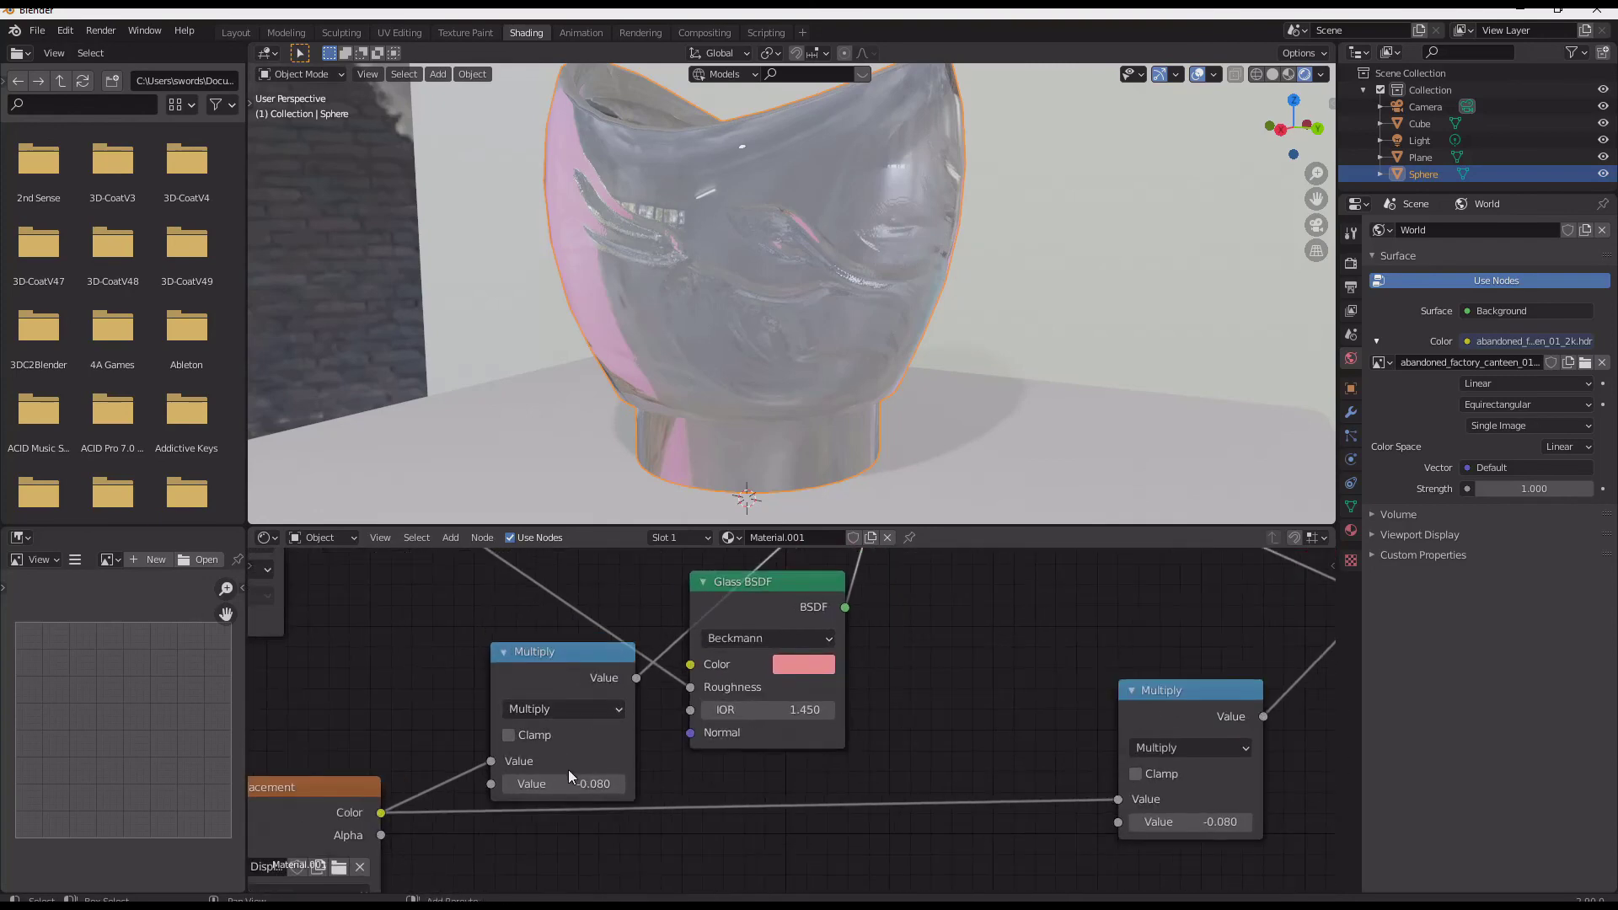
drag(568, 780, 580, 780)
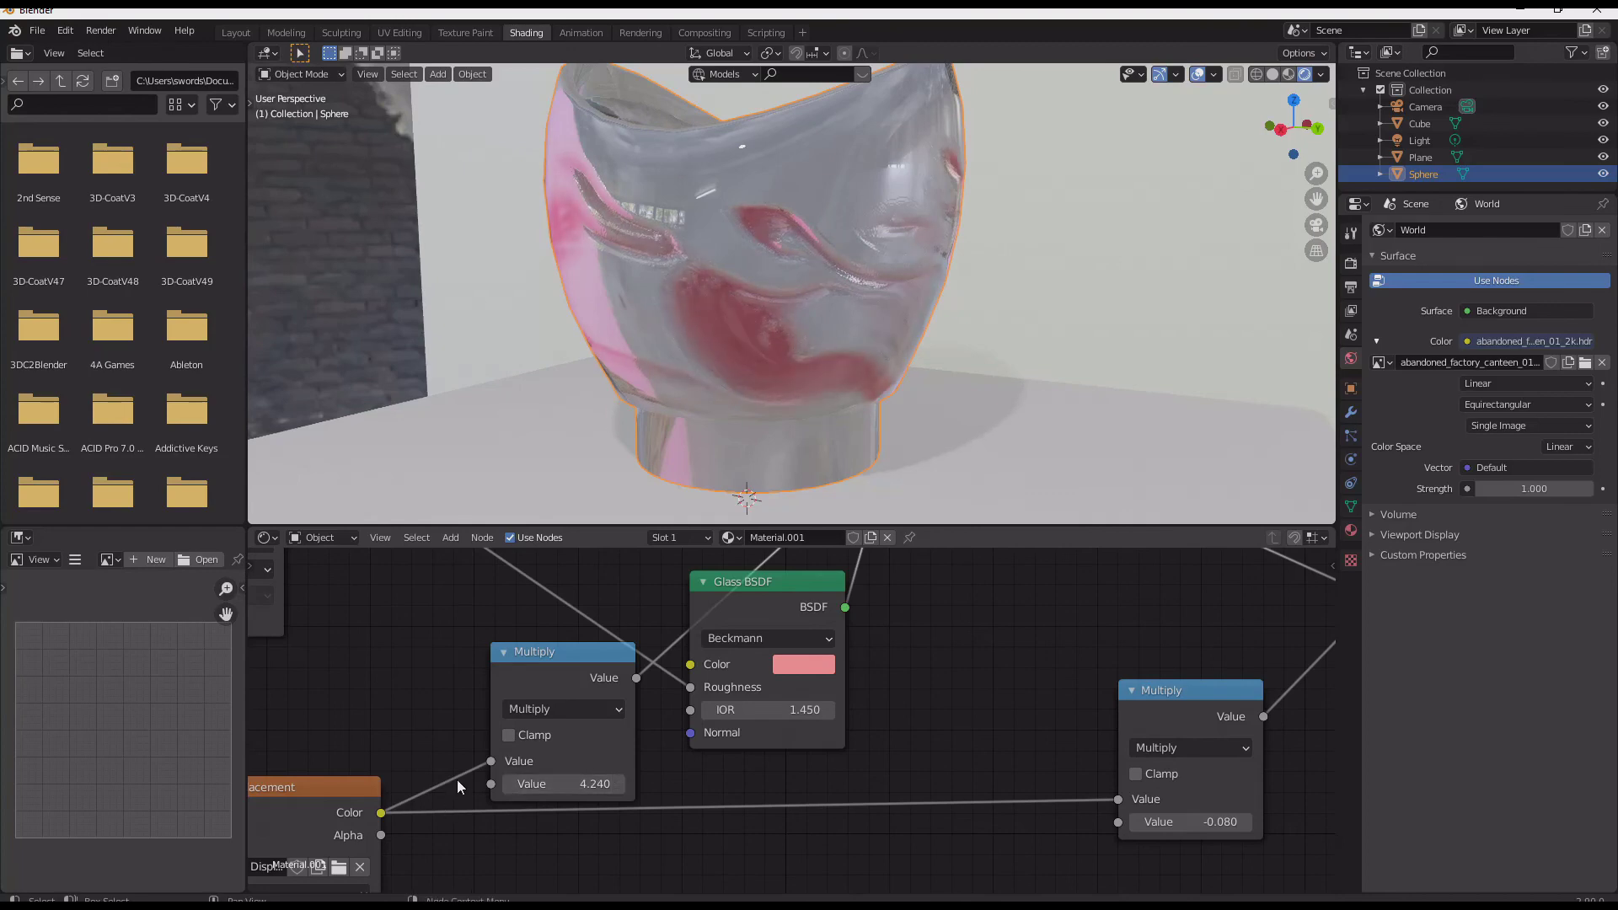
middle_drag(575, 472, 538, 491)
drag(565, 784, 615, 784)
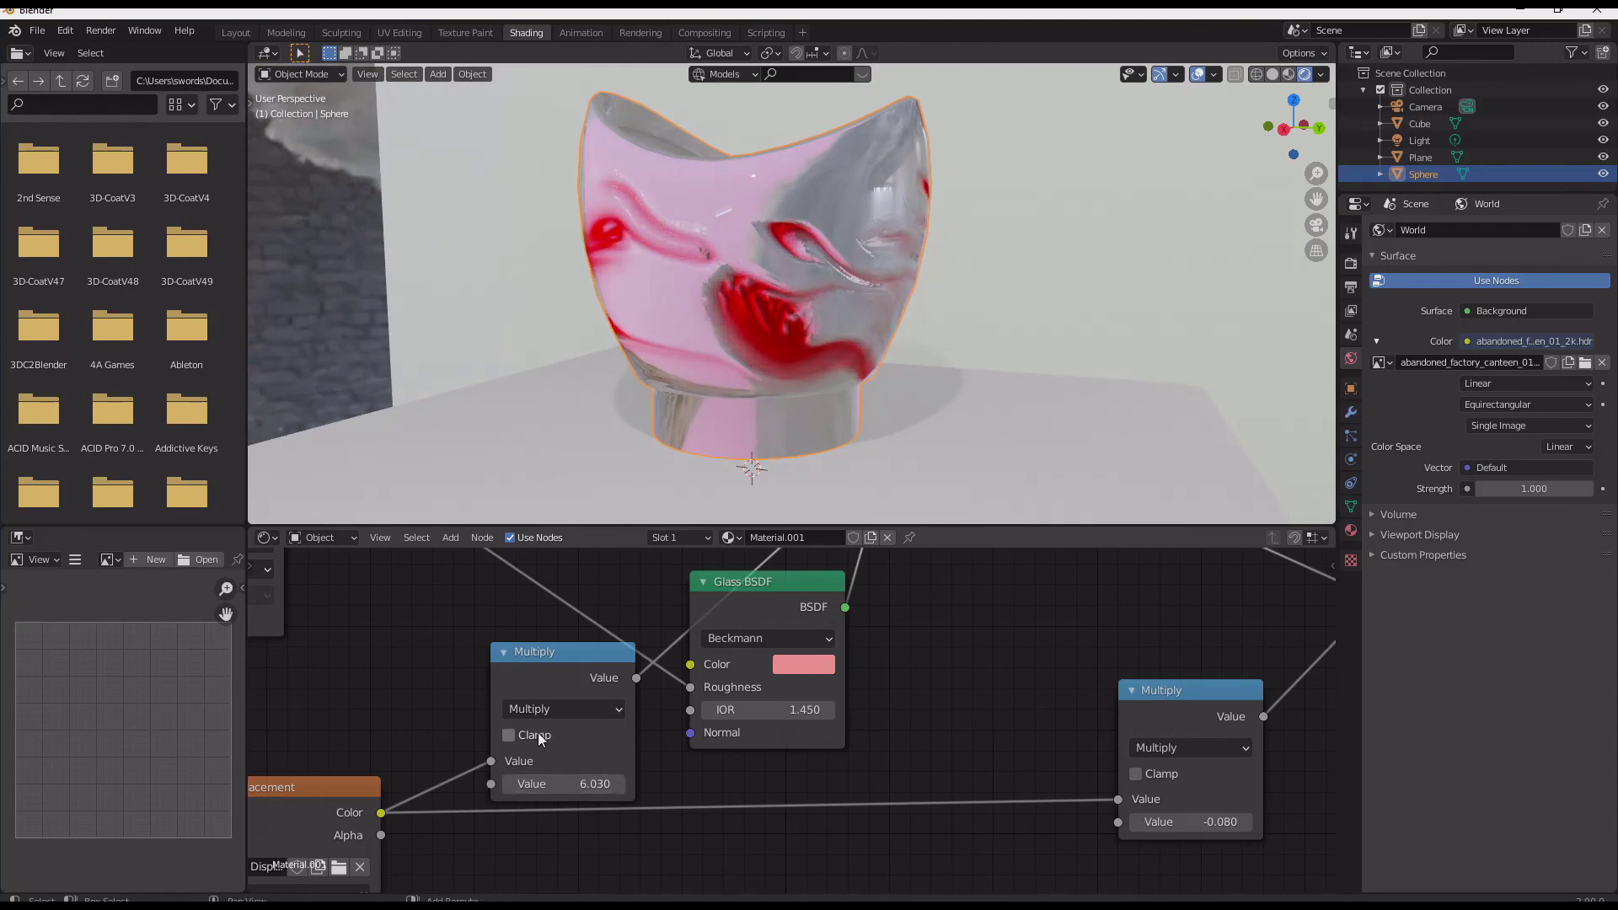
mouse_move(733, 337)
middle_down()
mouse_move(710, 238)
mouse_move(842, 246)
mouse_move(668, 311)
mouse_move(768, 312)
mouse_move(562, 340)
mouse_move(536, 311)
mouse_move(604, 325)
mouse_move(569, 386)
mouse_move(683, 347)
mouse_move(605, 340)
mouse_move(534, 361)
mouse_move(740, 376)
mouse_move(671, 413)
mouse_move(665, 443)
mouse_move(622, 427)
mouse_move(661, 301)
mouse_move(649, 445)
mouse_move(665, 329)
mouse_move(559, 295)
mouse_move(600, 290)
mouse_move(597, 366)
mouse_move(644, 321)
mouse_move(736, 323)
middle_up()
scroll(660, 343, up, 4)
scroll(604, 372, down, 4)
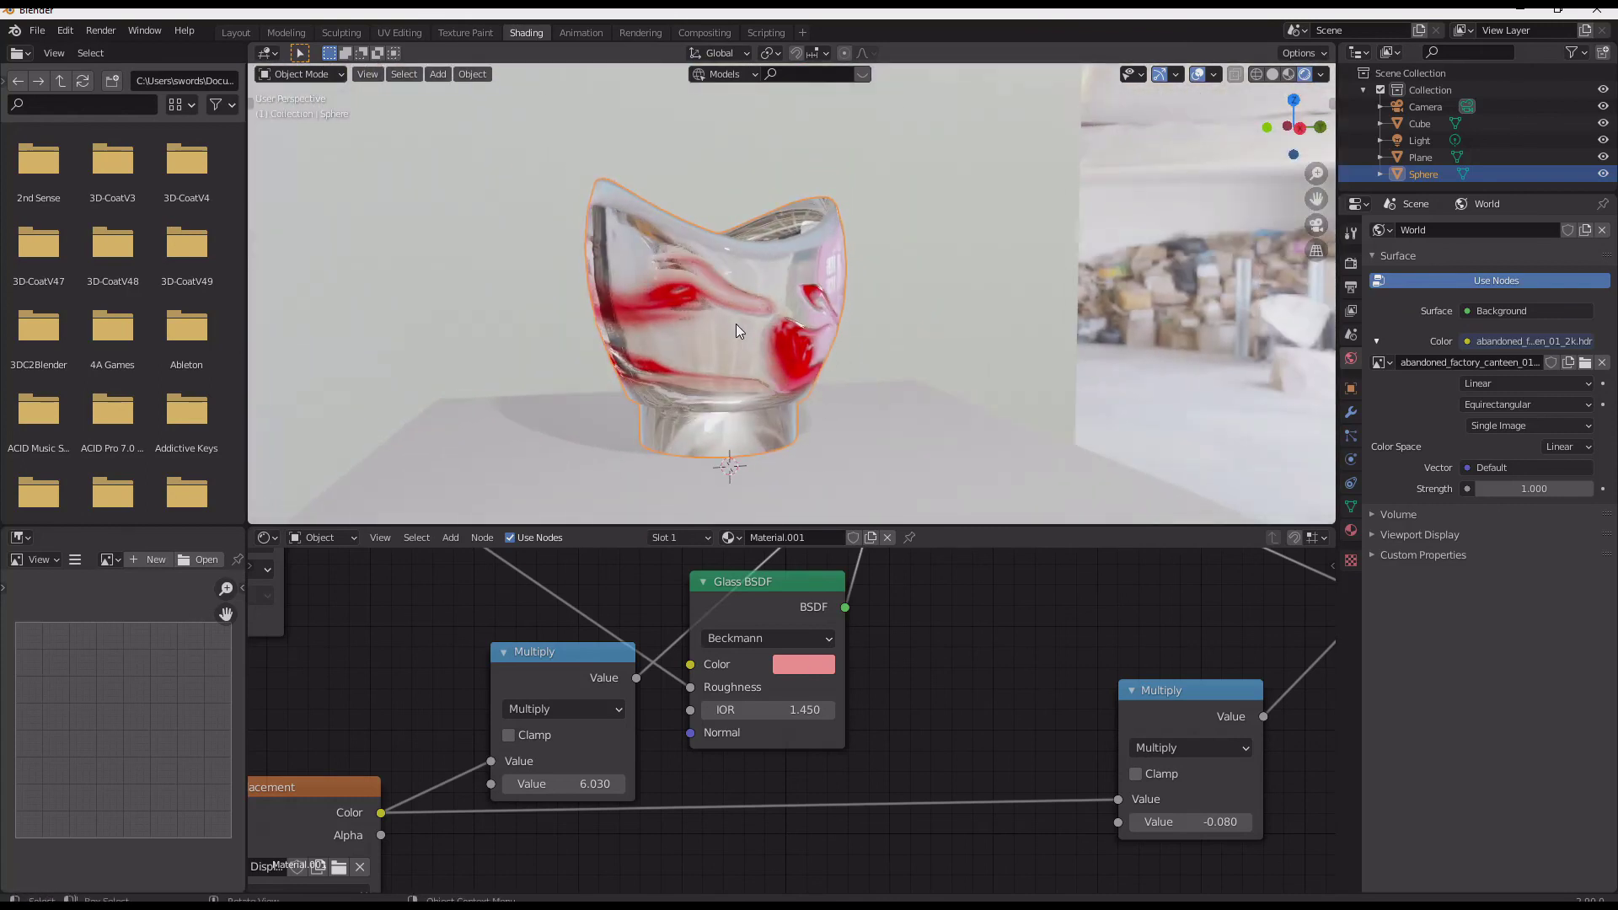
Deselect the bowl and set the scene's render engine to Cycles.
click(1351, 265)
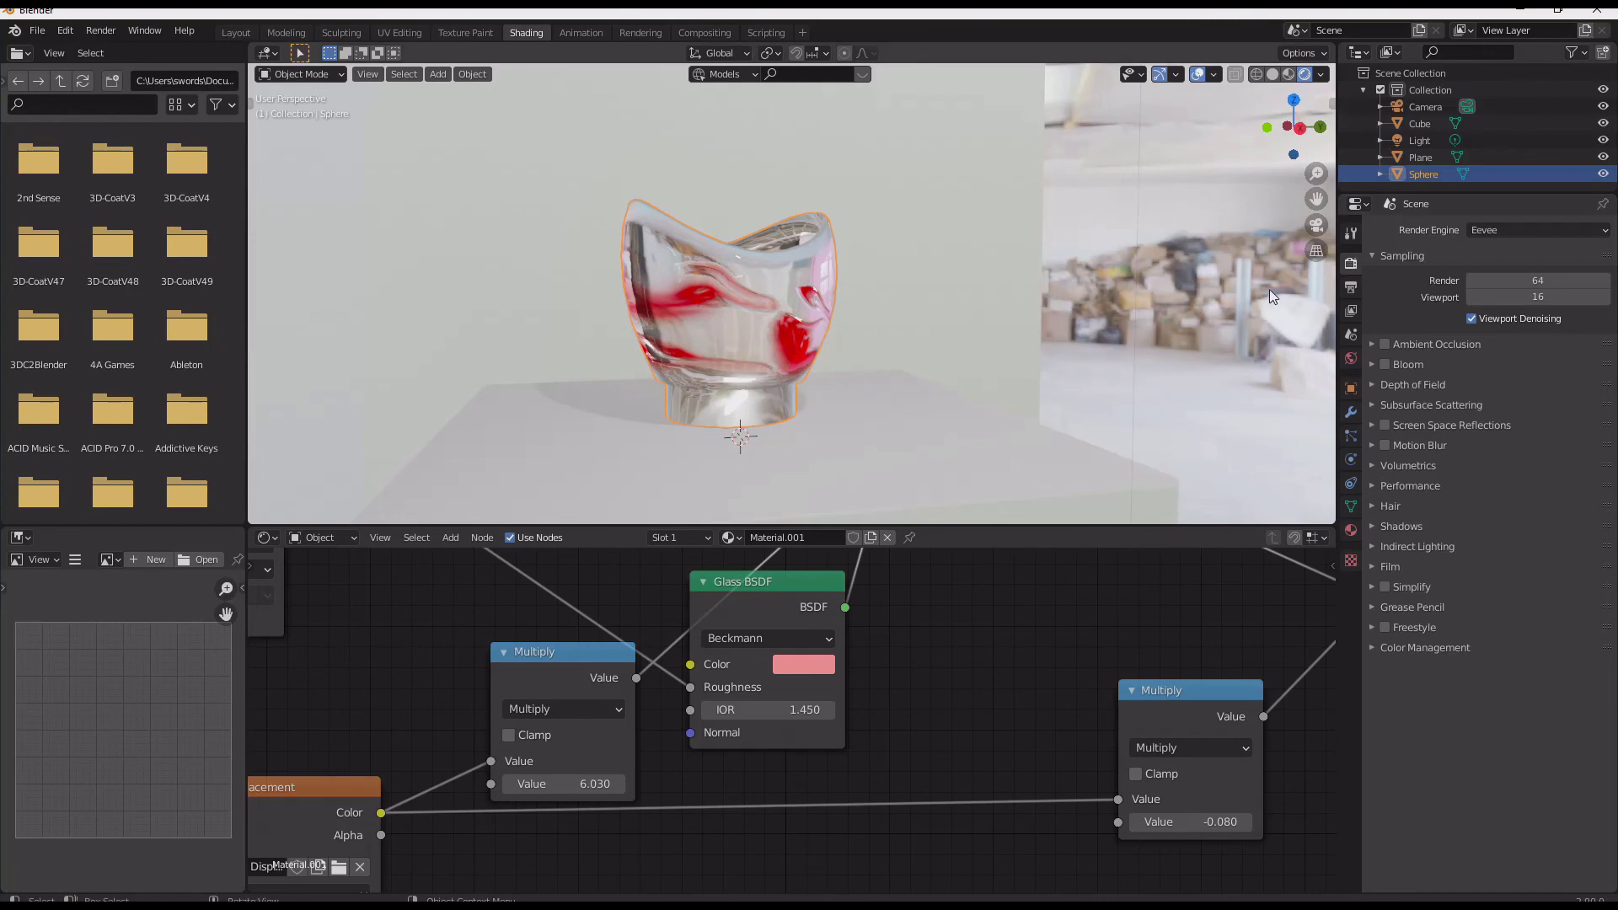
mouse_move(877, 271)
middle_down()
mouse_move(840, 271)
mouse_move(883, 266)
middle_up()
scroll(839, 272, up, 1)
scroll(861, 259, up, 1)
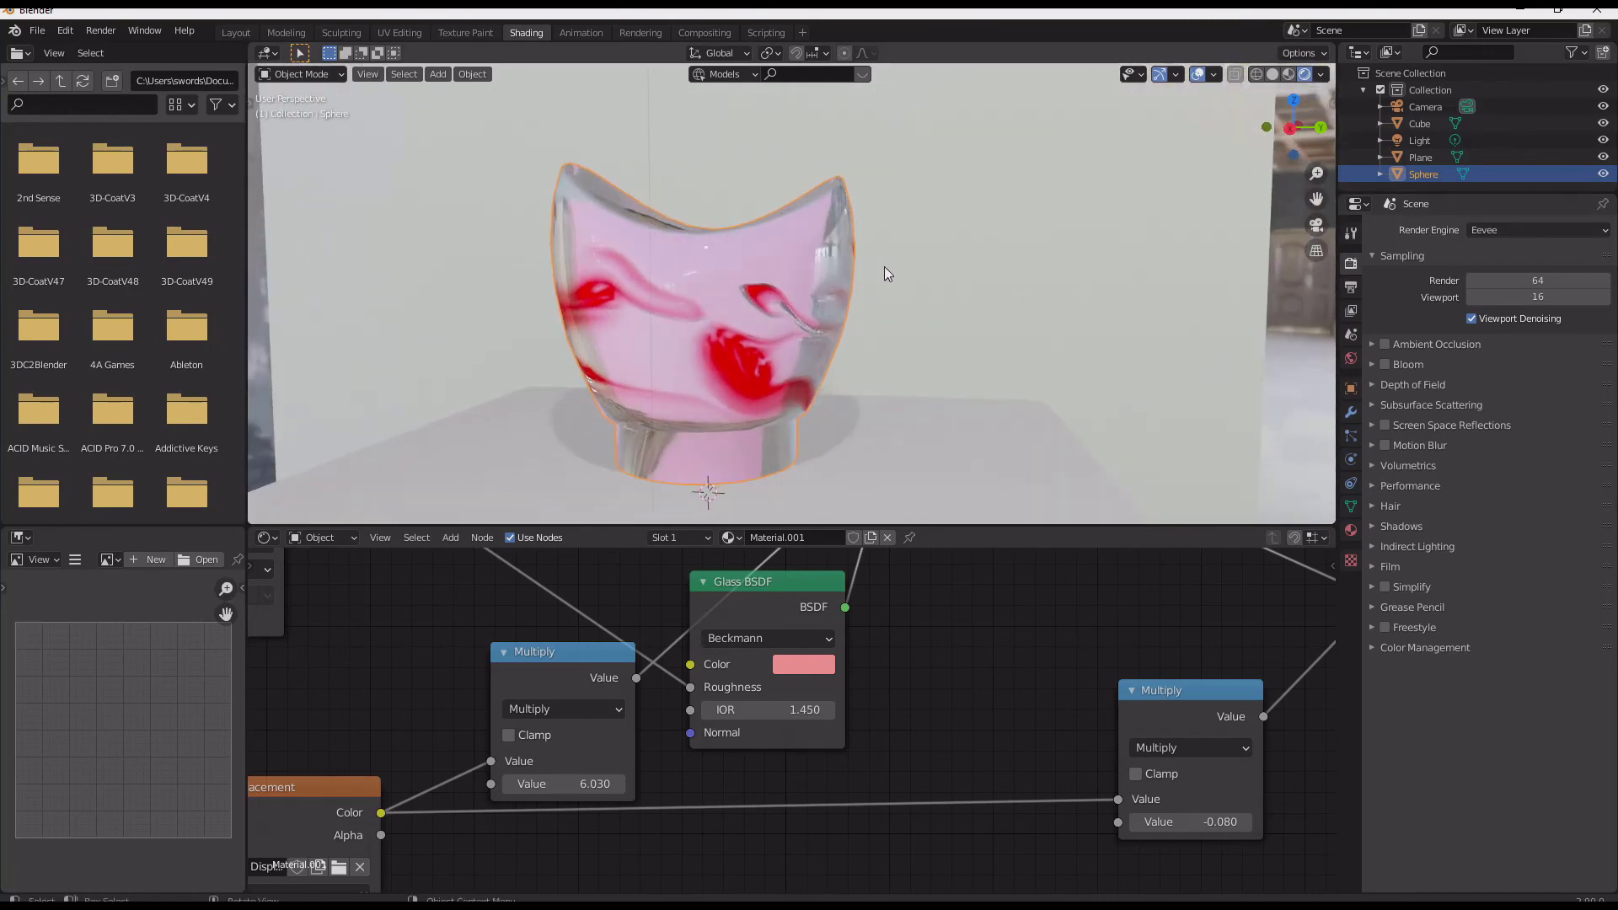
middle_drag(895, 268, 914, 305)
click(933, 303)
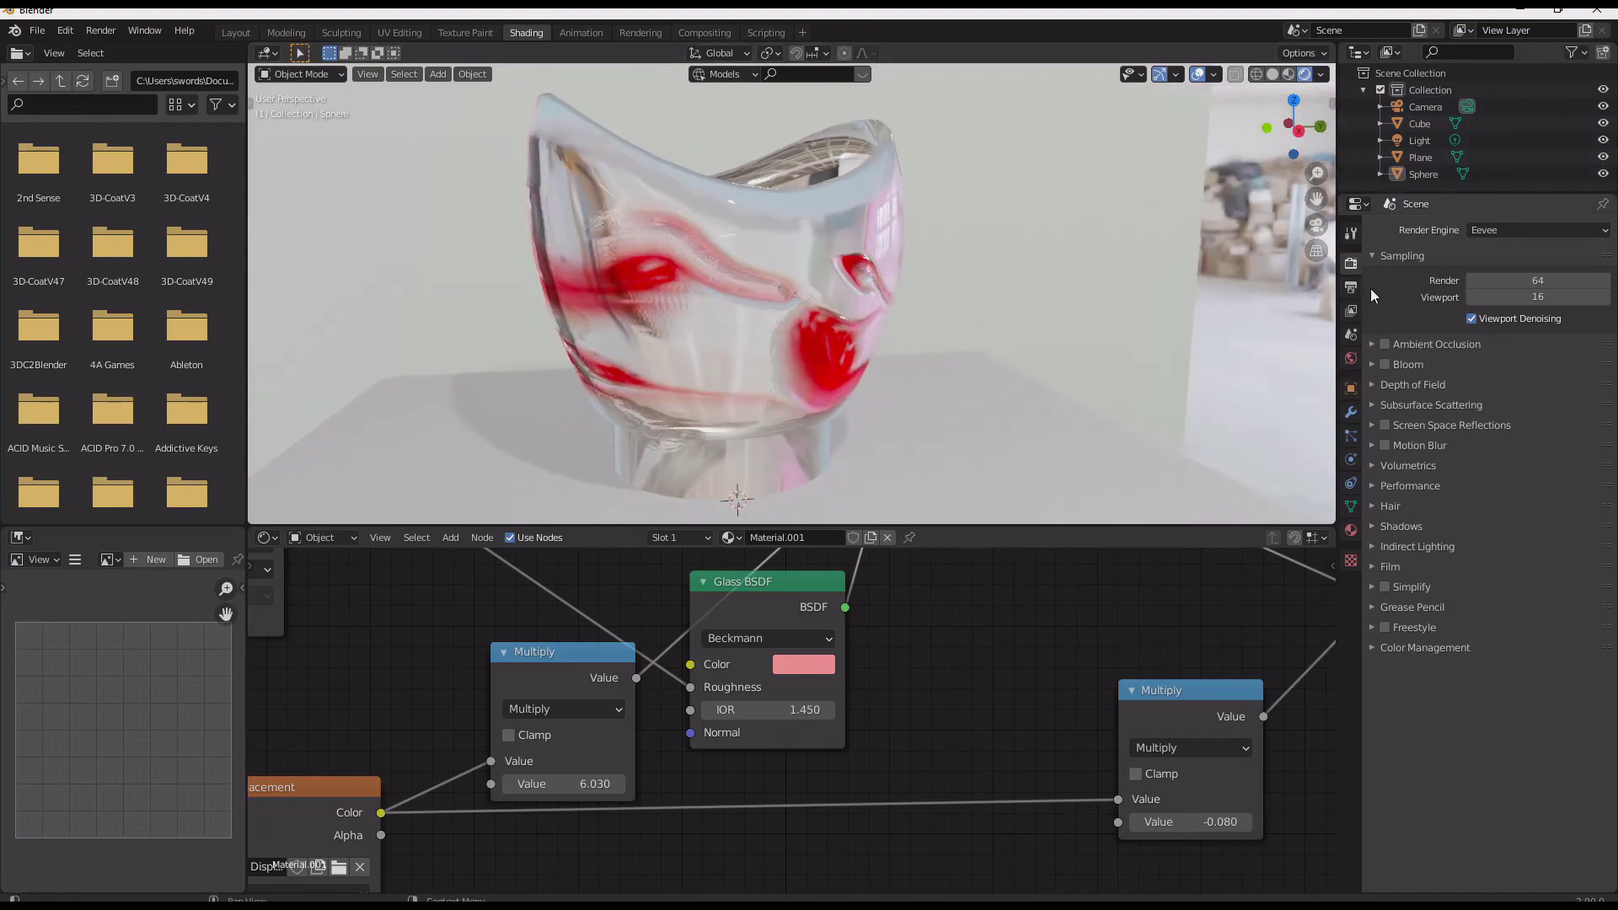
click(1473, 231)
click(1515, 284)
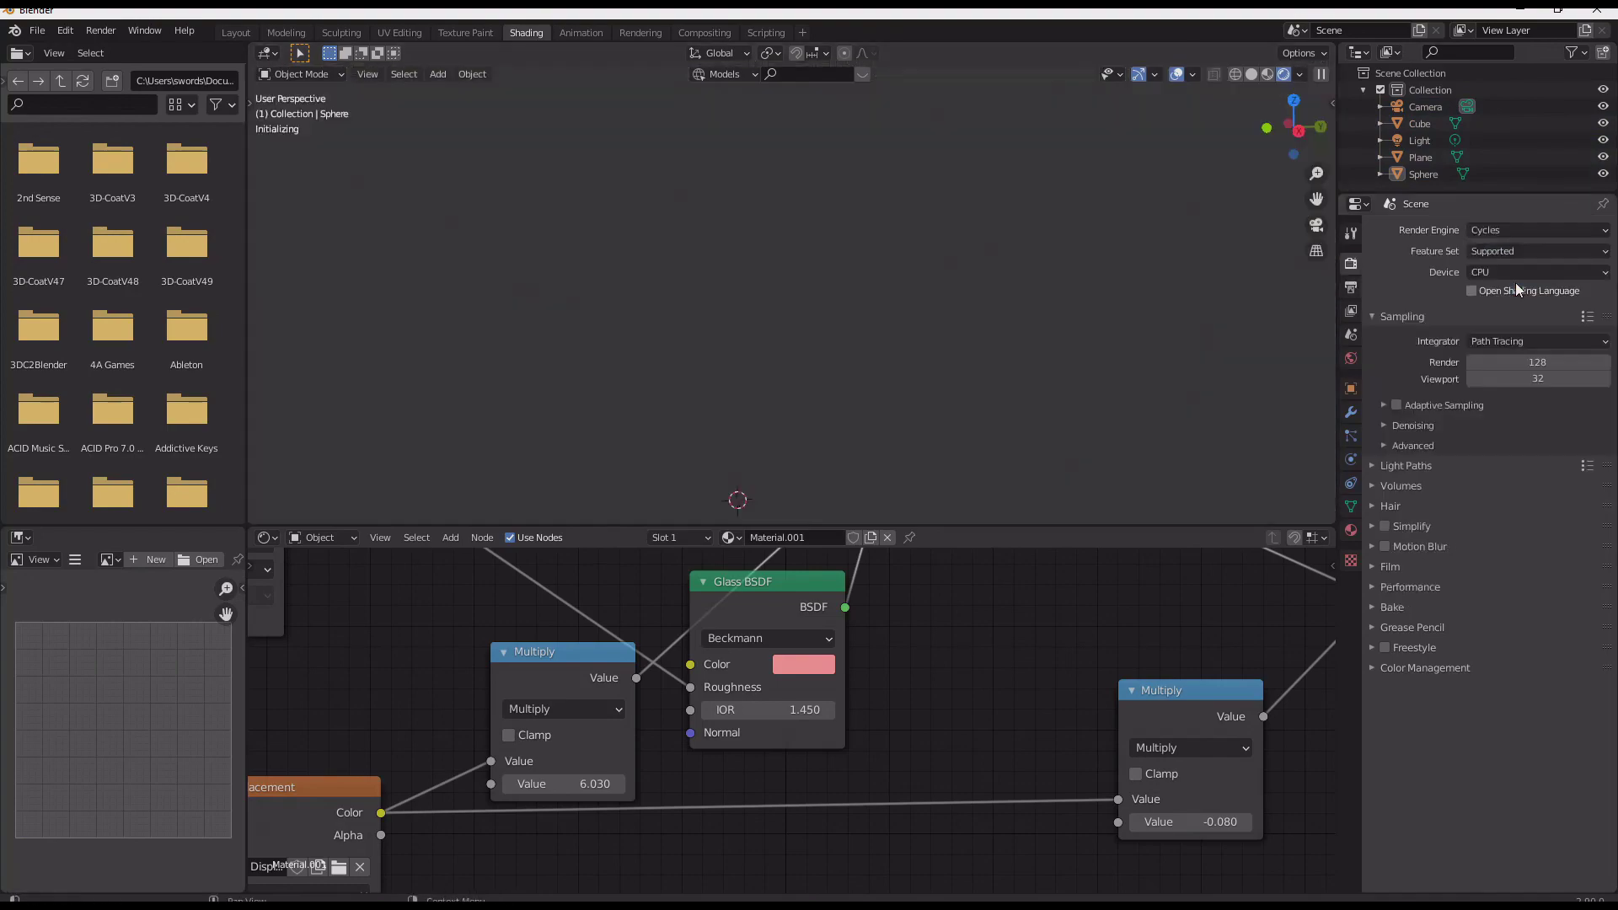